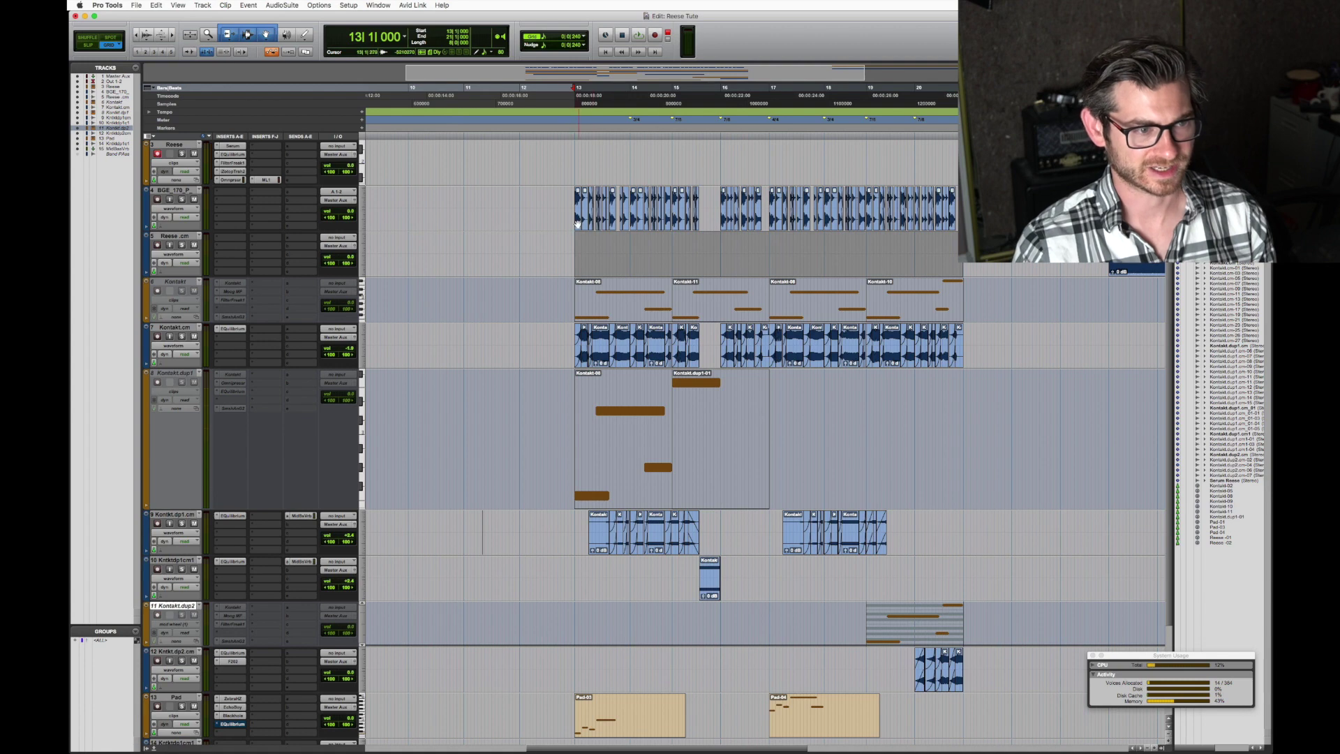
Step: Copy the first drum slice to bar 10 and extend the copy to expose the original drum loop
drag(578, 222, 408, 213)
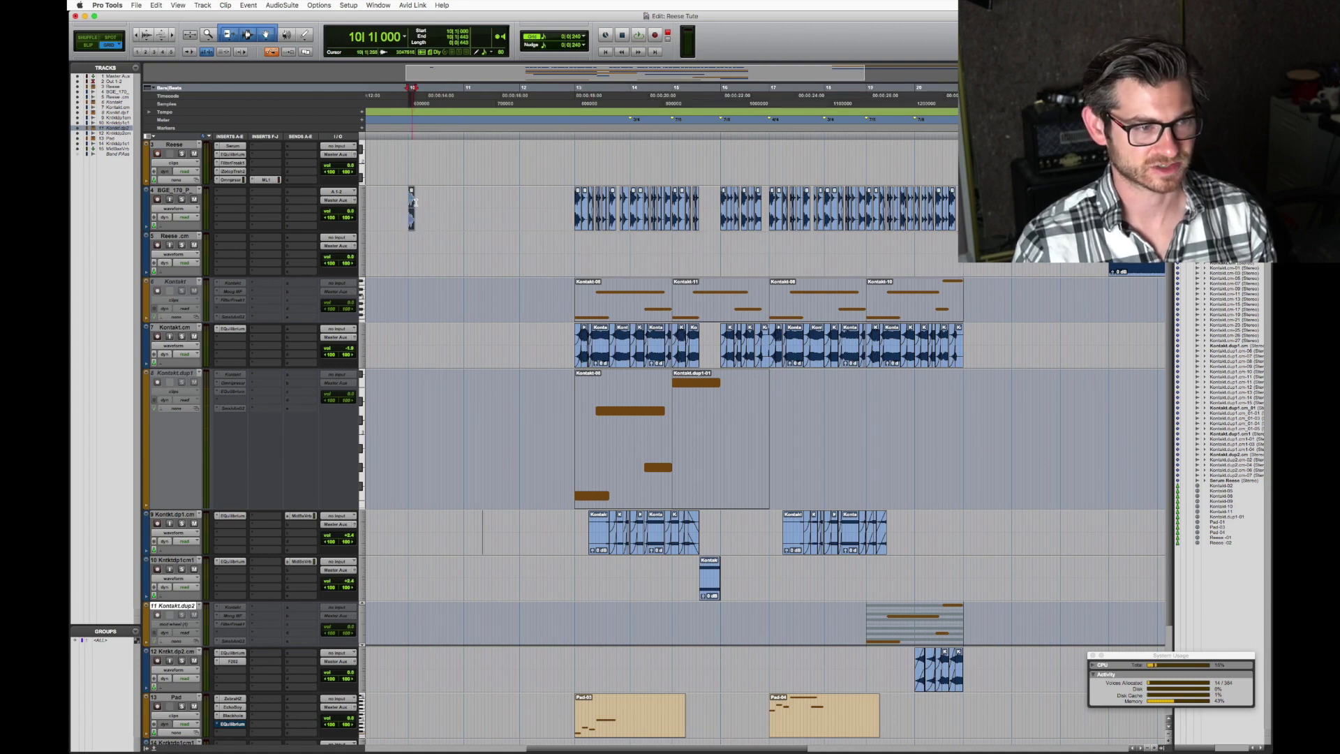
key(t)
key(t)
drag(789, 203, 1168, 219)
Step: Play the extended drum loop at bar 10, and undo the extension after stopping playback
key(r)
key(space)
key(r)
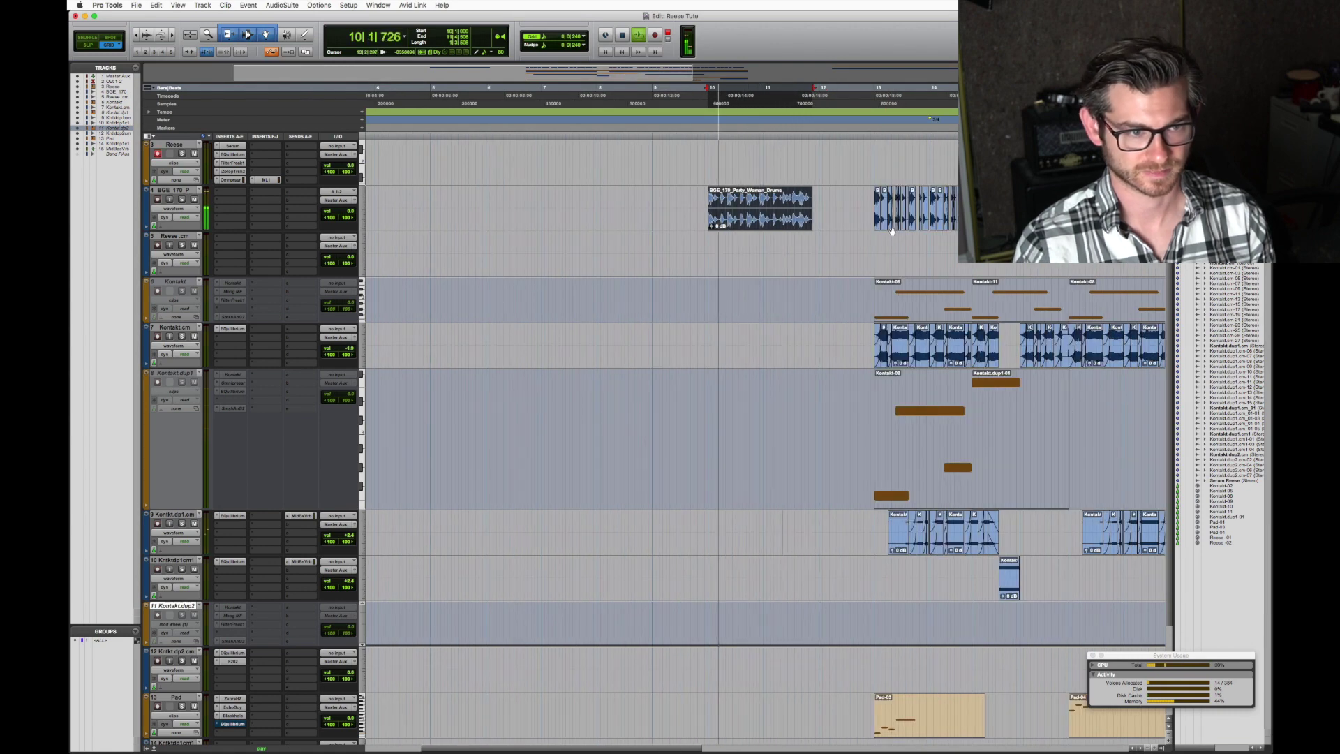
key(space)
key(super+z)
key(r)
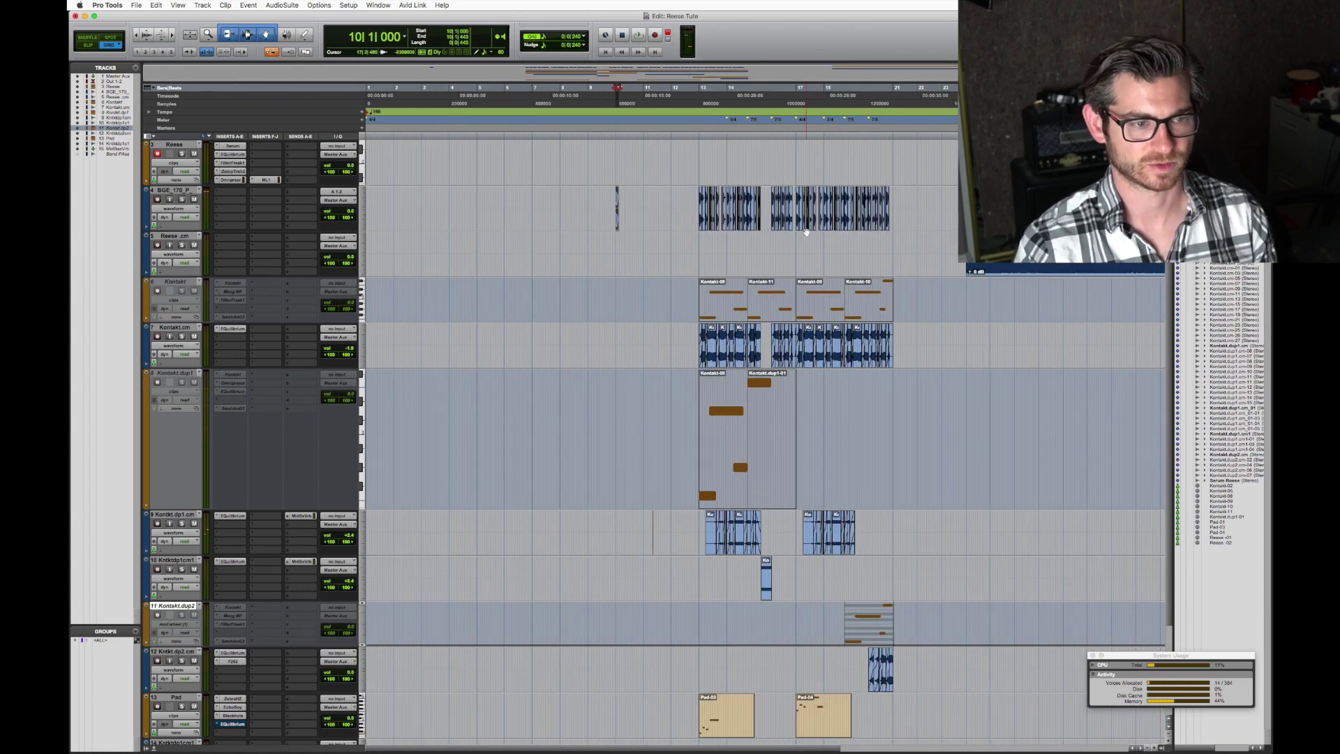
Step: Select the drum slices from bar 13 up to the gap before bar 16, and set the drum track's height to extreme
click(755, 164)
key(t)
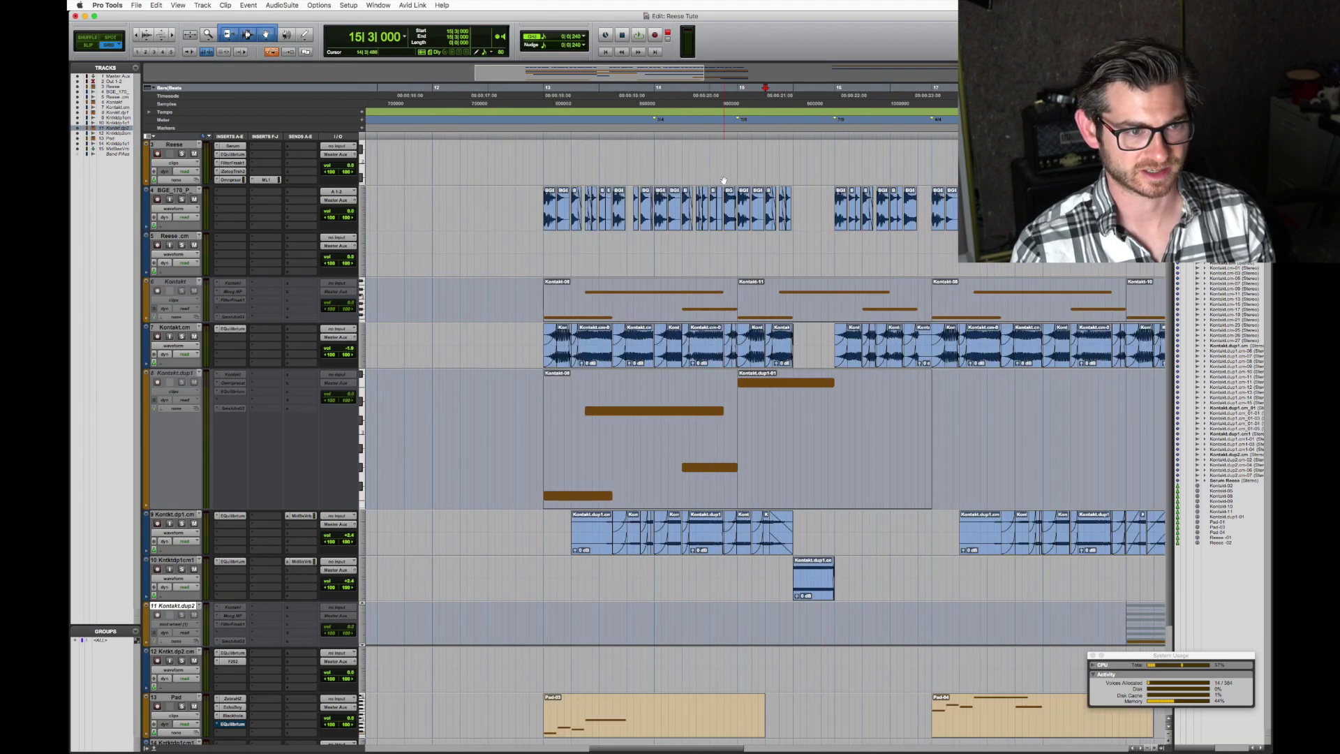
drag(544, 202, 801, 202)
click(363, 187)
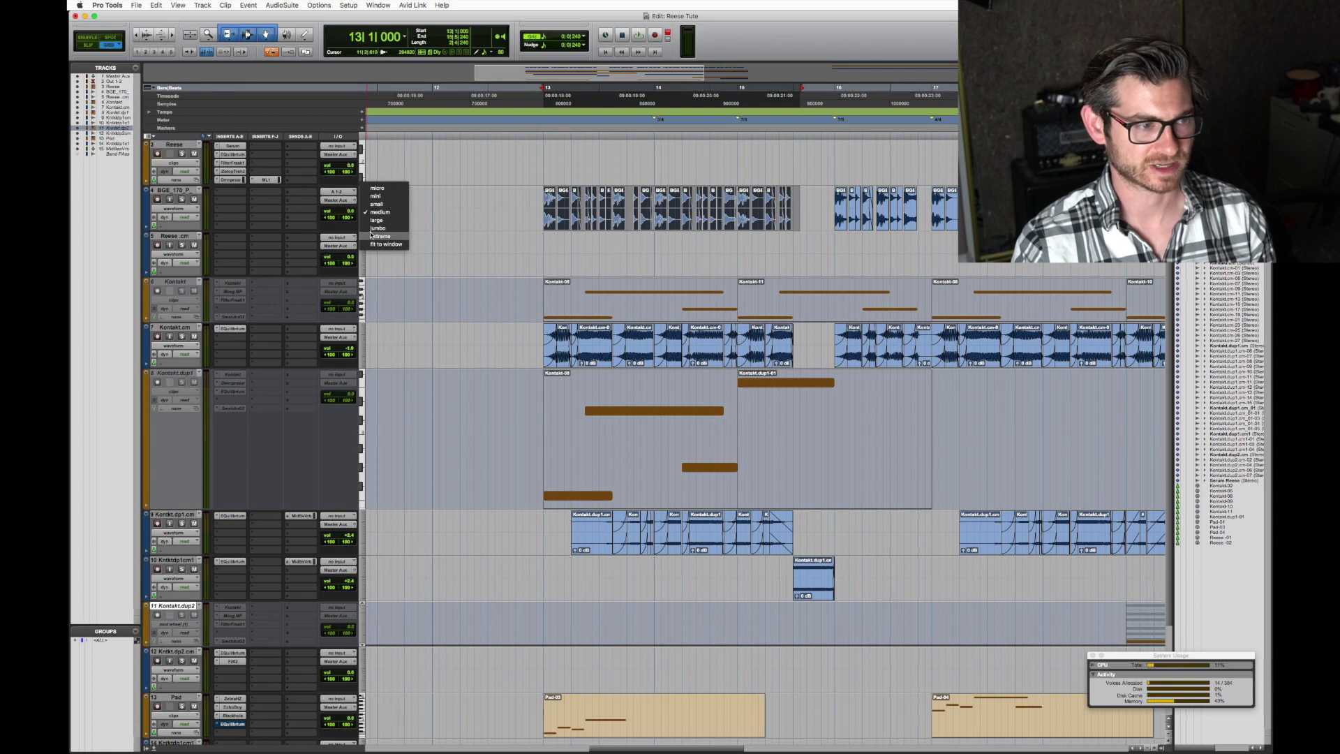
click(377, 236)
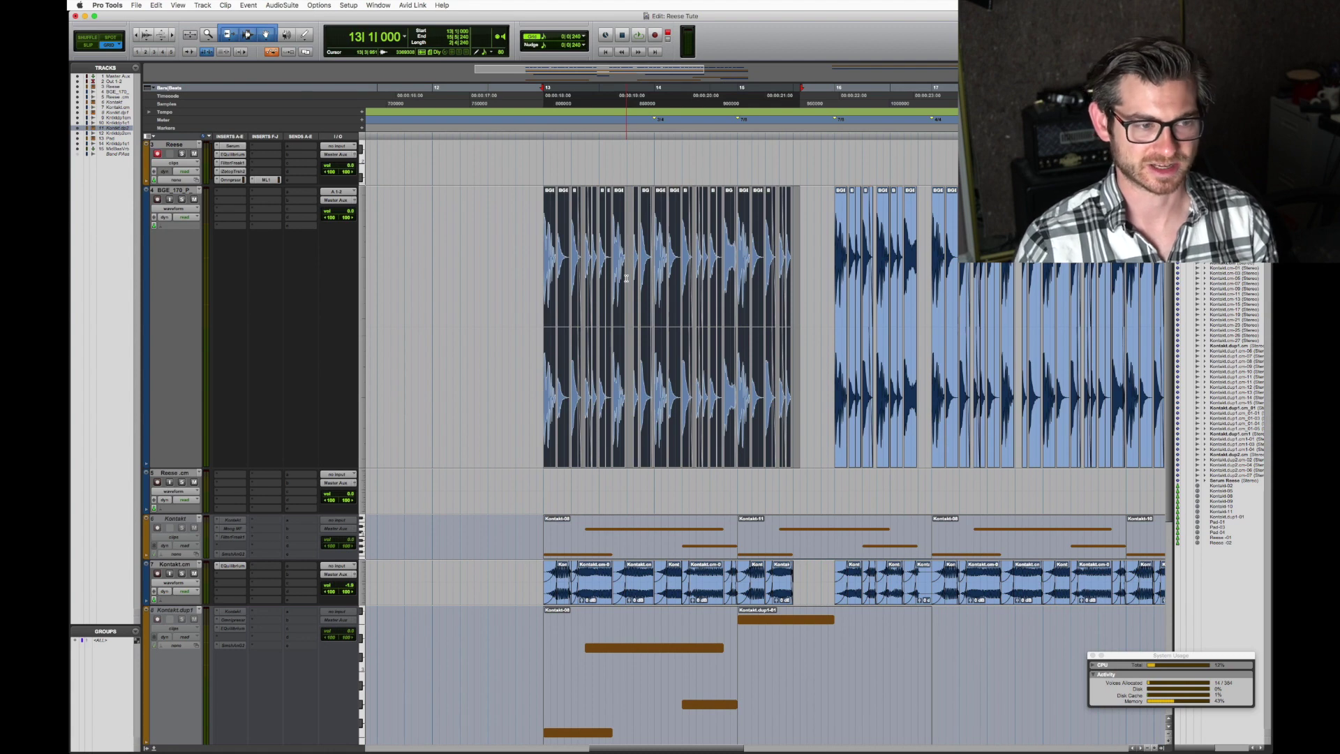
Step: Examine the individual drum slices at bar 13 up close, including their tails, fades and the gaps between them
click(564, 156)
key(super+bracketright)
key(super+bracketright)
key(super+bracketright)
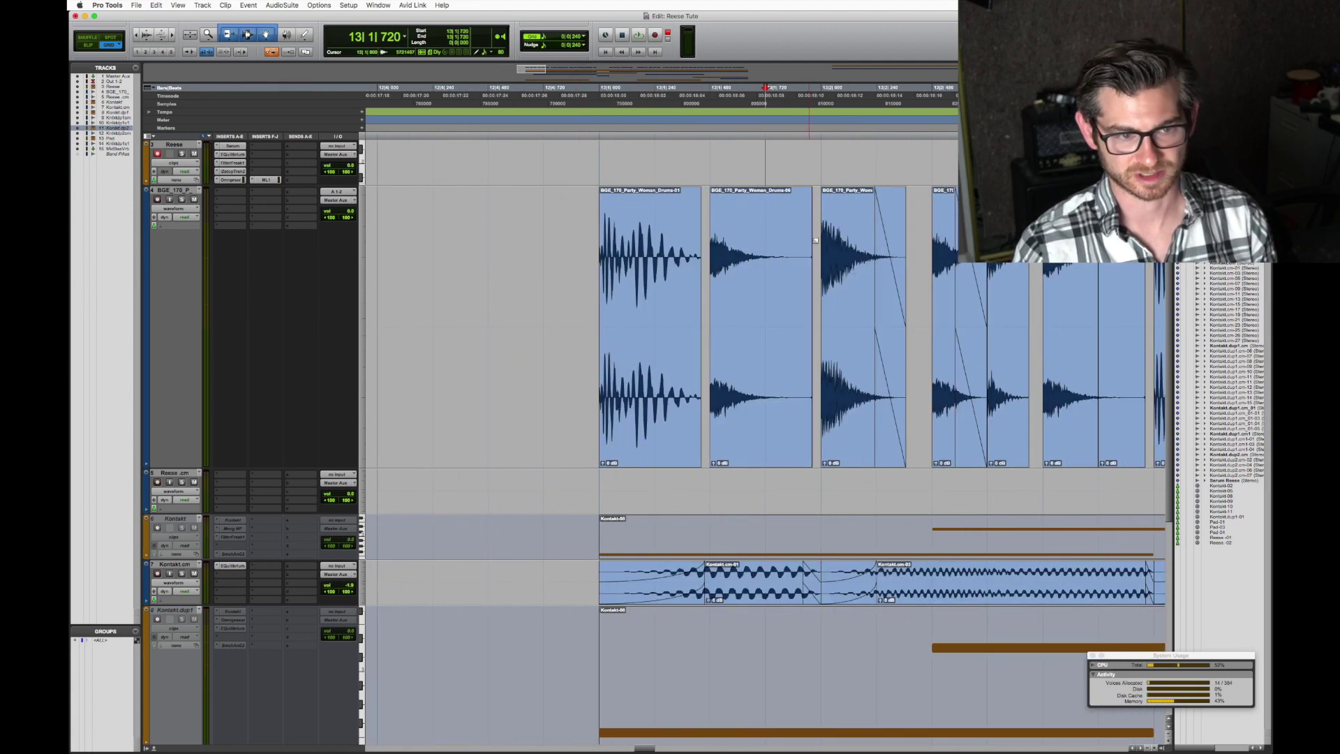
click(814, 252)
key(super+bracketright)
key(super+bracketright)
key(super+bracketright)
key(super+bracketleft)
key(super+bracketleft)
key(super+bracketleft)
key(super+bracketleft)
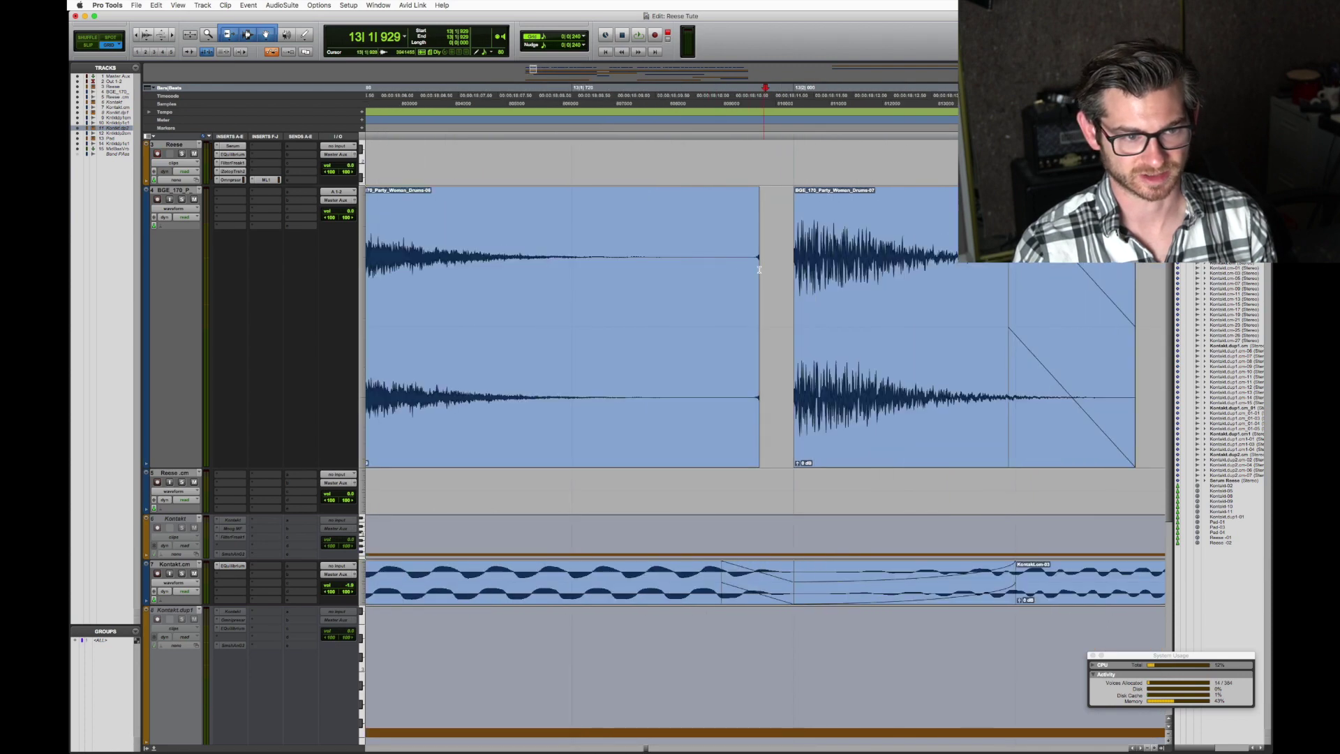
click(726, 261)
key(super+bracketleft)
key(super+bracketleft)
key(super+bracketleft)
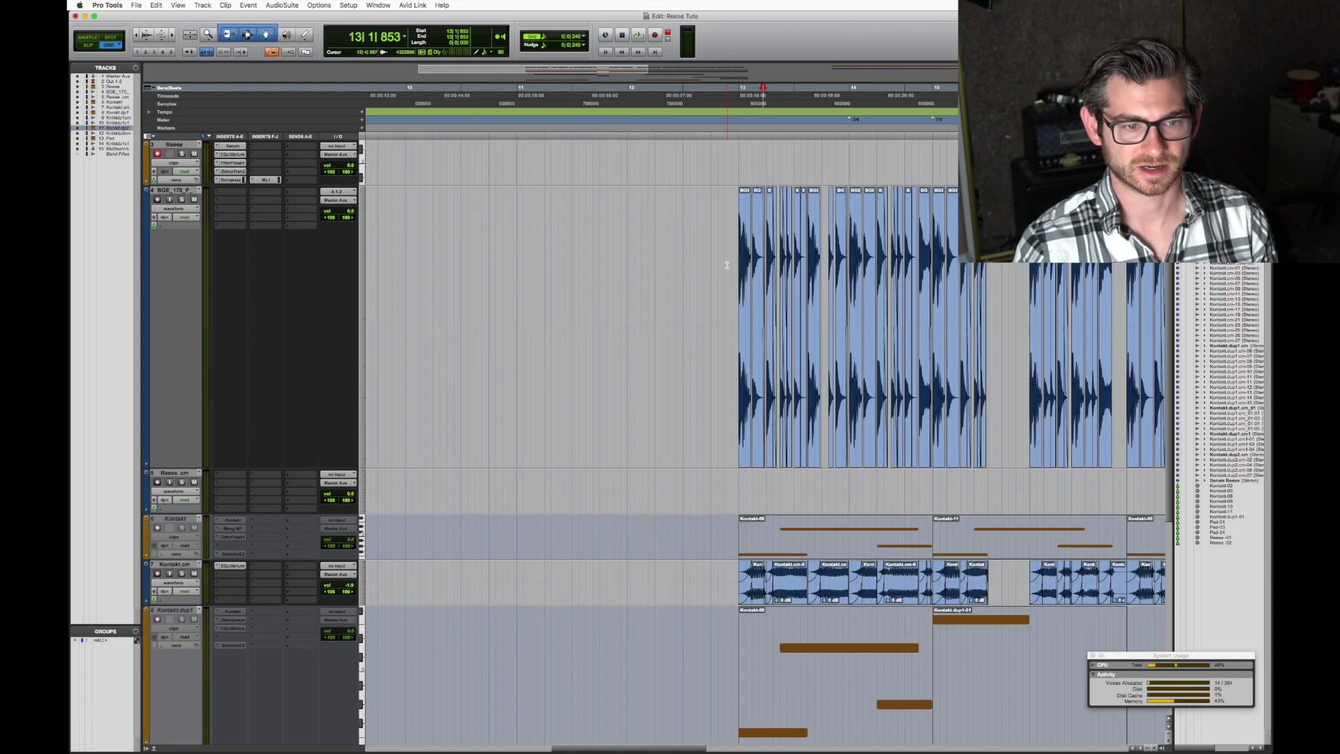
Step: Play the drum slices from bar 13 to bar 17 with the drum track soloed, and unsolo it after stopping
click(890, 255)
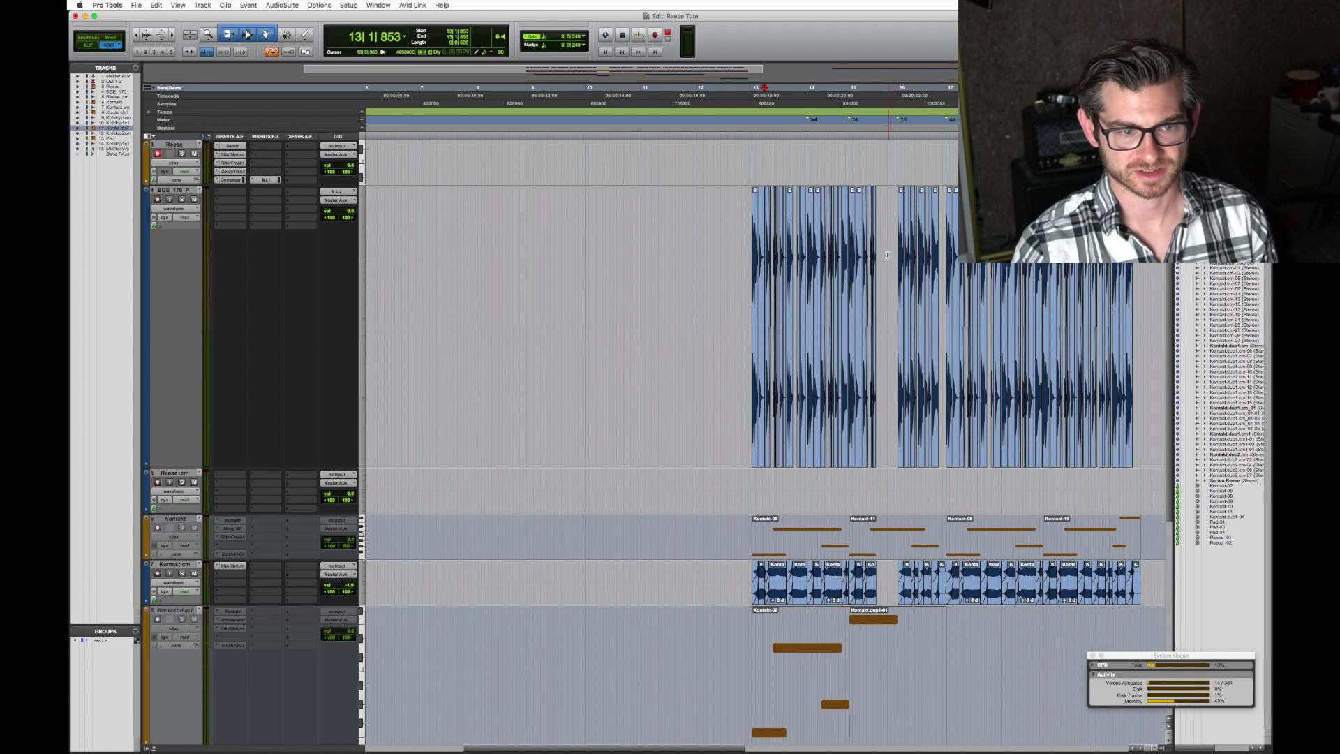
key(super+bracketright)
key(super+bracketright)
key(super+bracketleft)
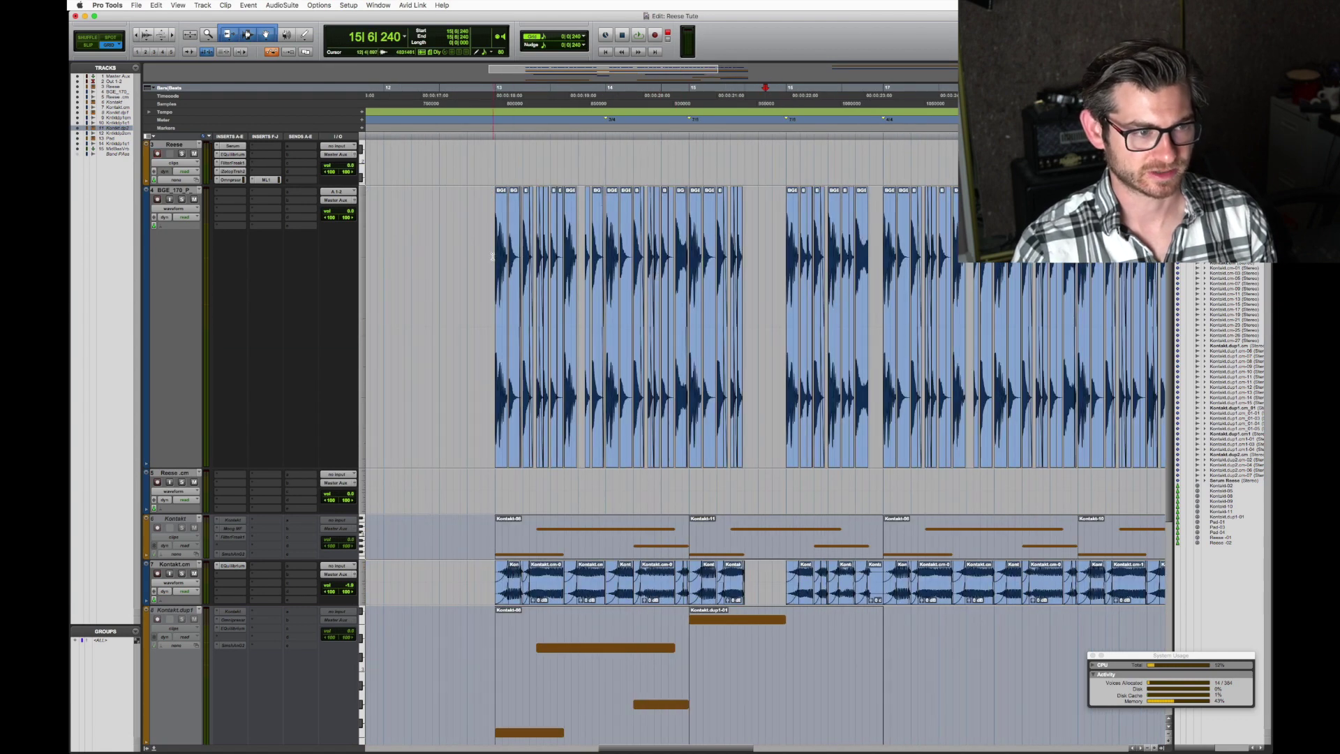
drag(495, 257, 880, 259)
key(shift+s)
key(space)
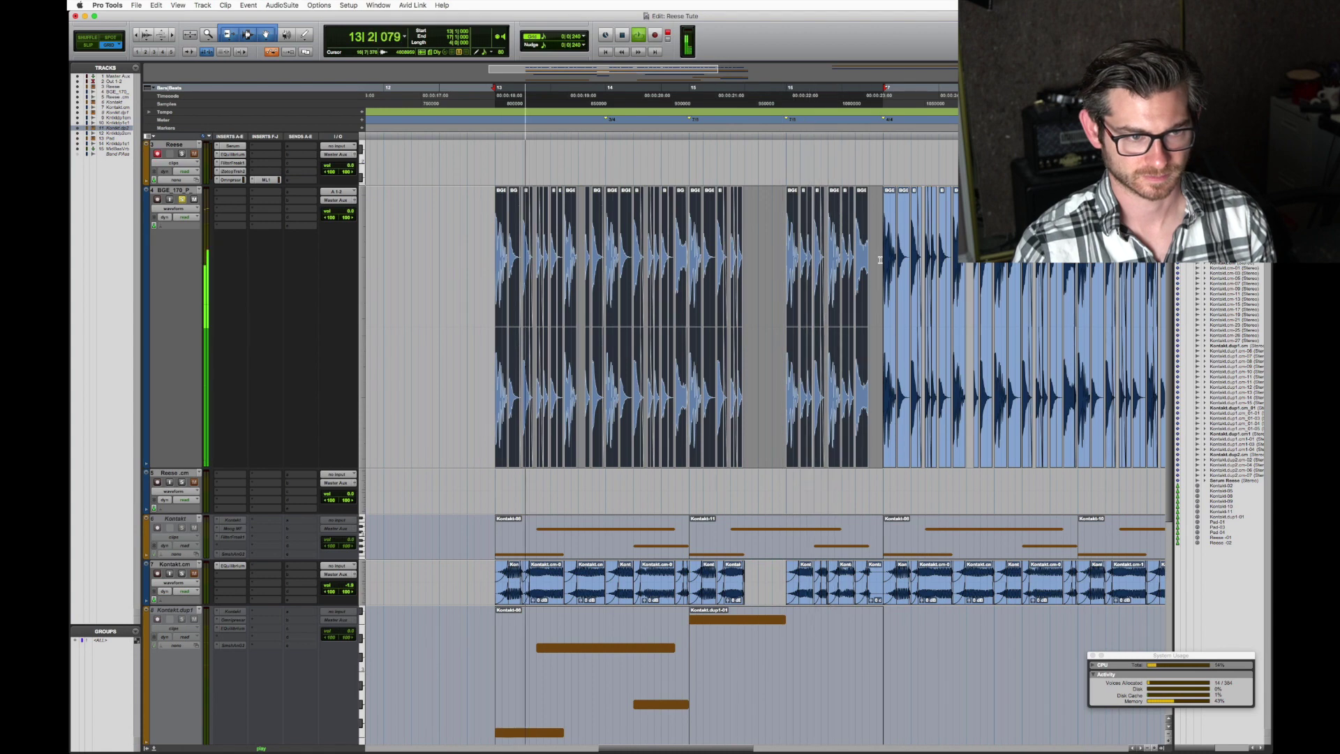
key(space)
key(super+bracketleft)
click(183, 200)
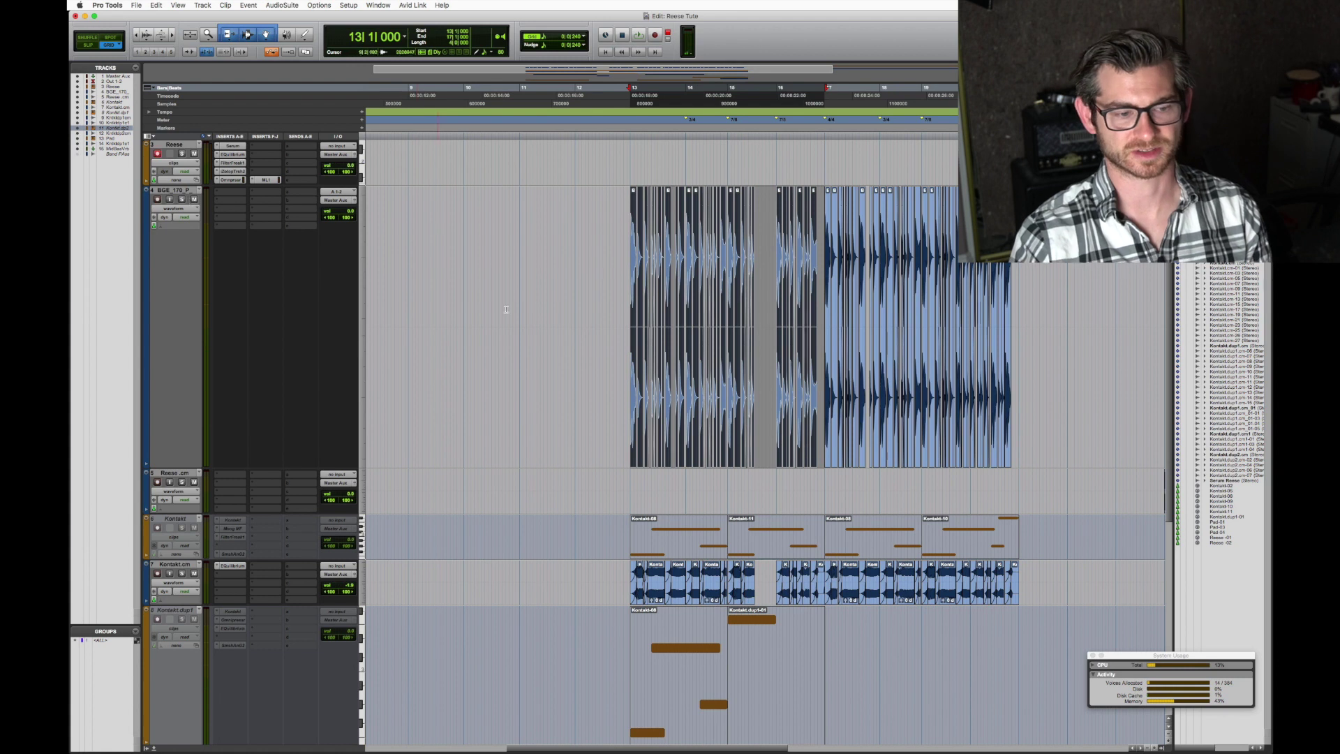
key(super+bracketleft)
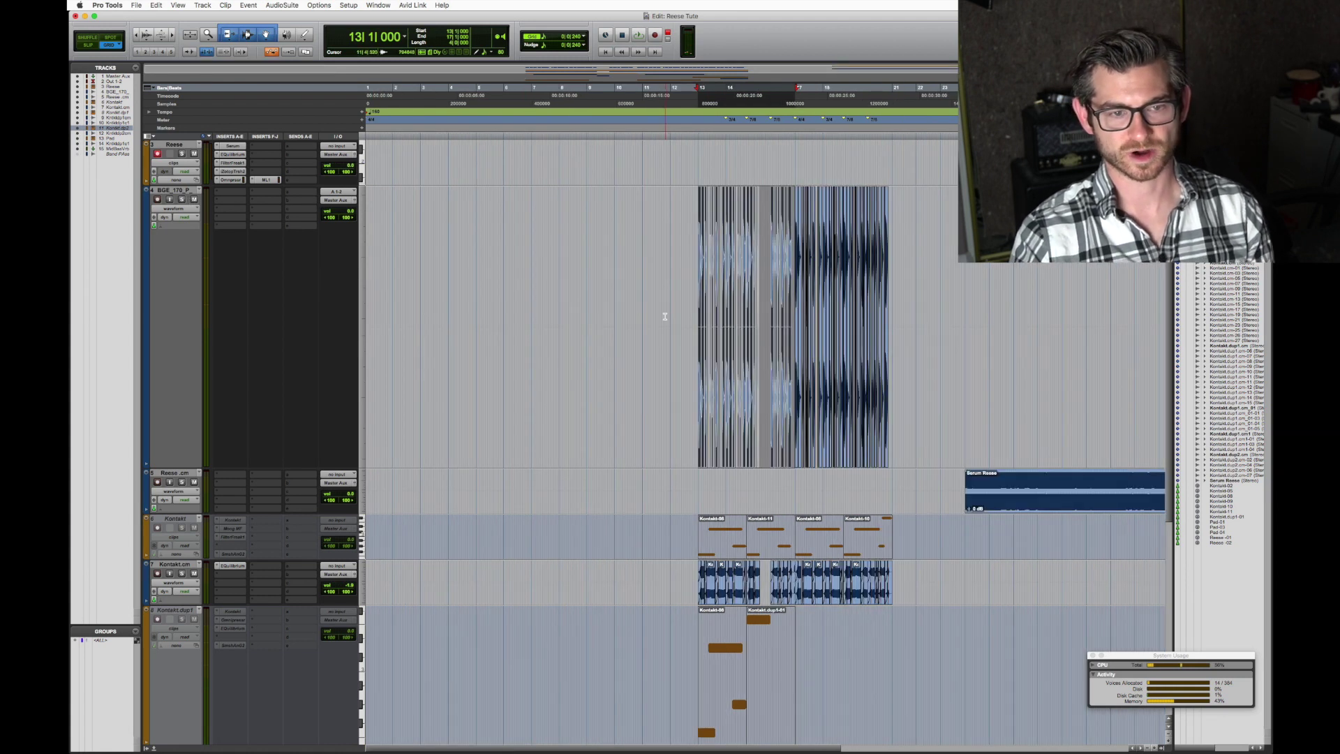
Step: Select the Reese track and open its Serum instrument
click(183, 145)
scroll(535, 219, up, 1)
scroll(537, 240, down, 1)
scroll(537, 240, up, 1)
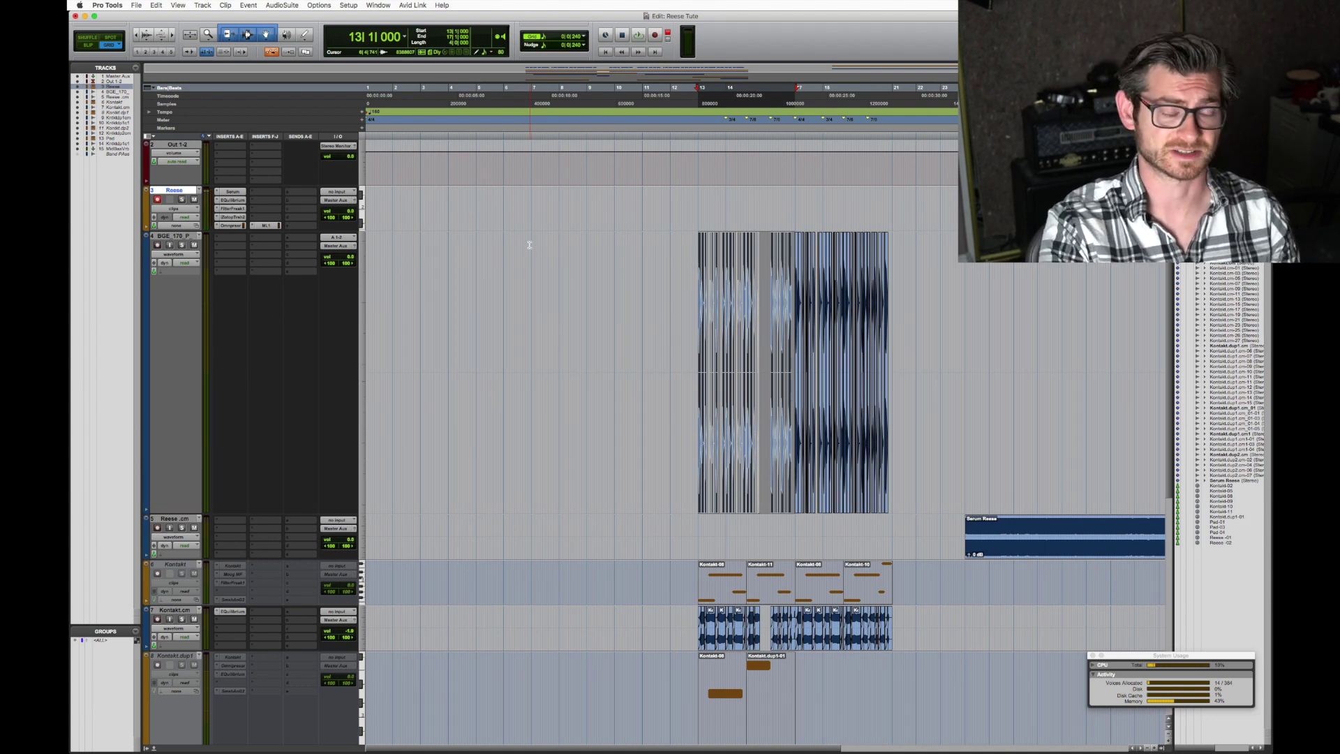
click(232, 192)
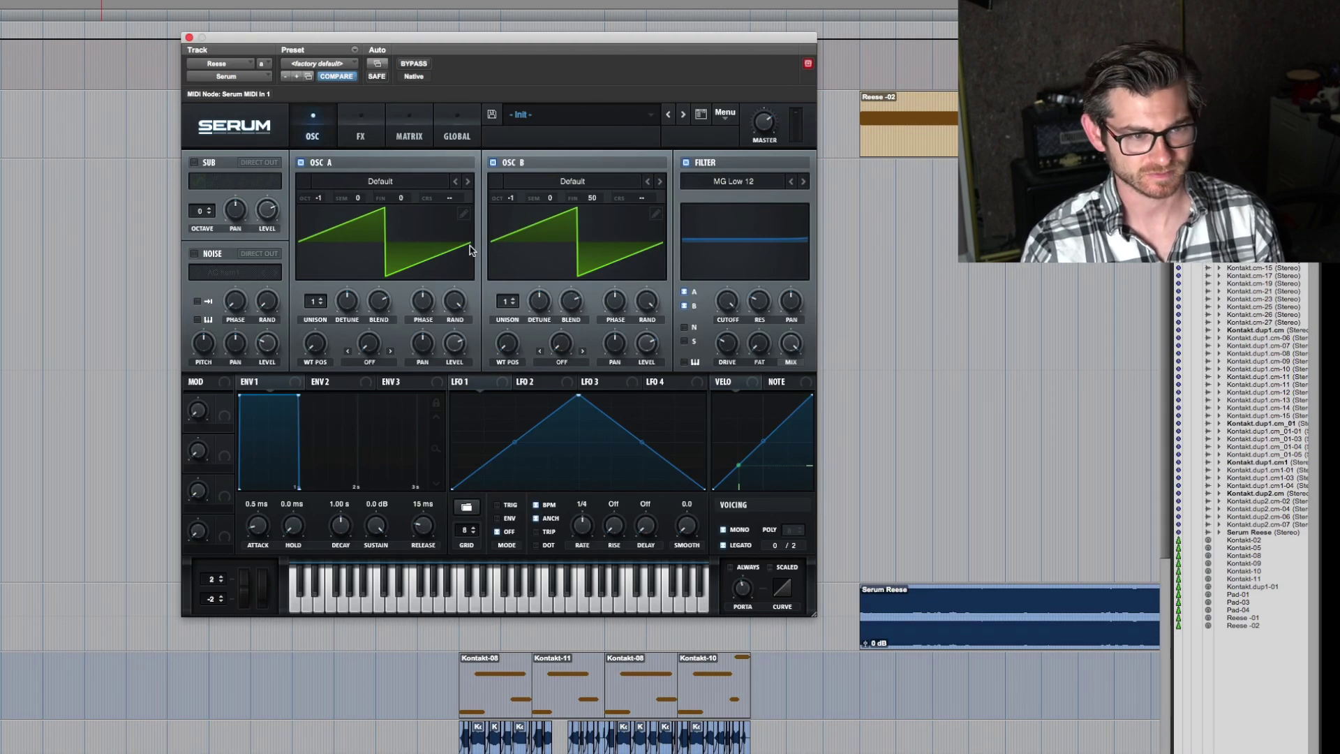
Step: Switch Serum's oscillator B off and on, and vary its fine tuning before returning it to 50
click(493, 164)
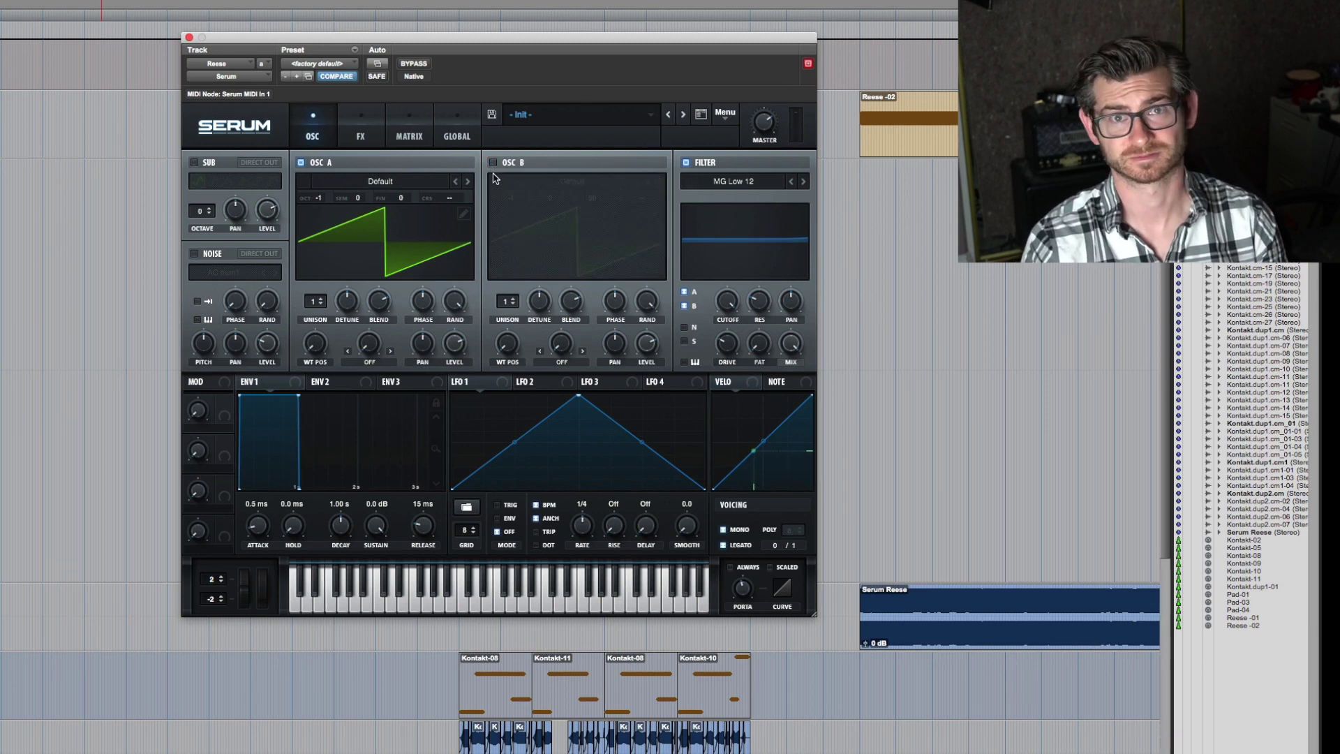
click(493, 163)
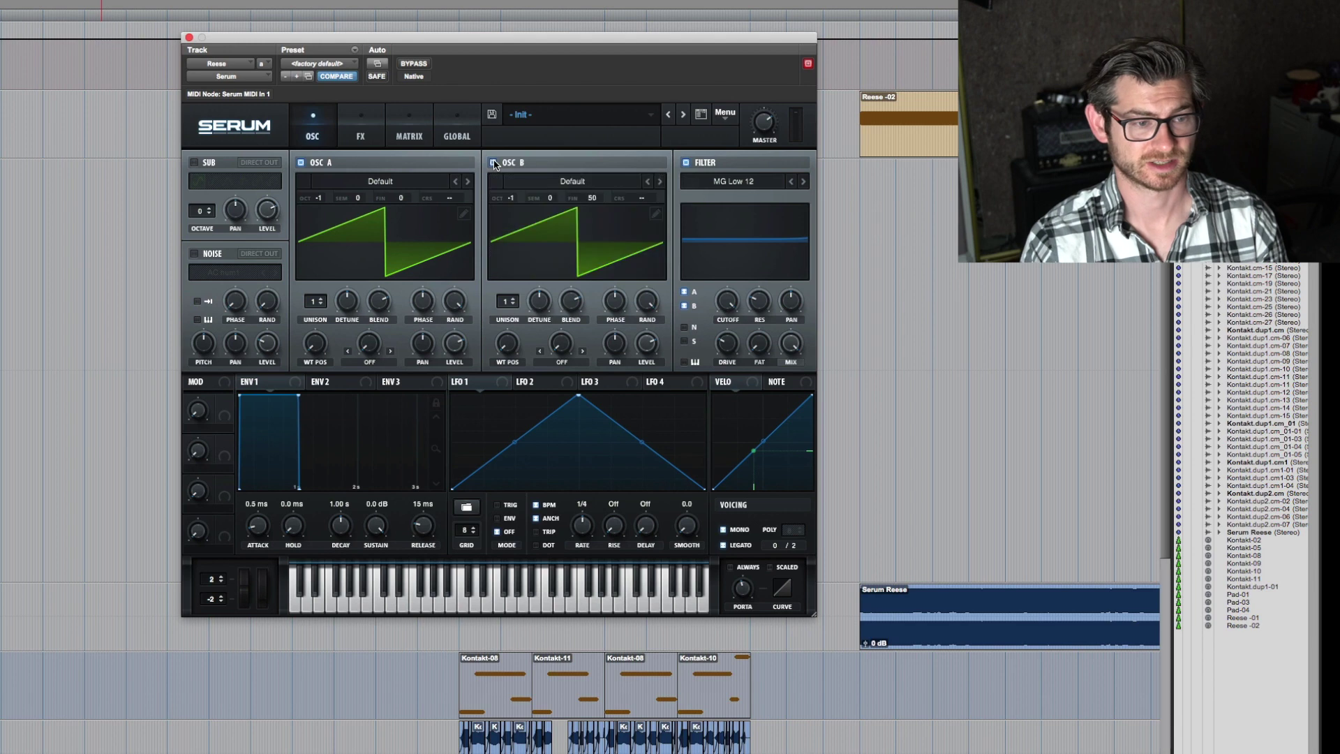
drag(593, 199, 594, 260)
drag(594, 199, 592, 155)
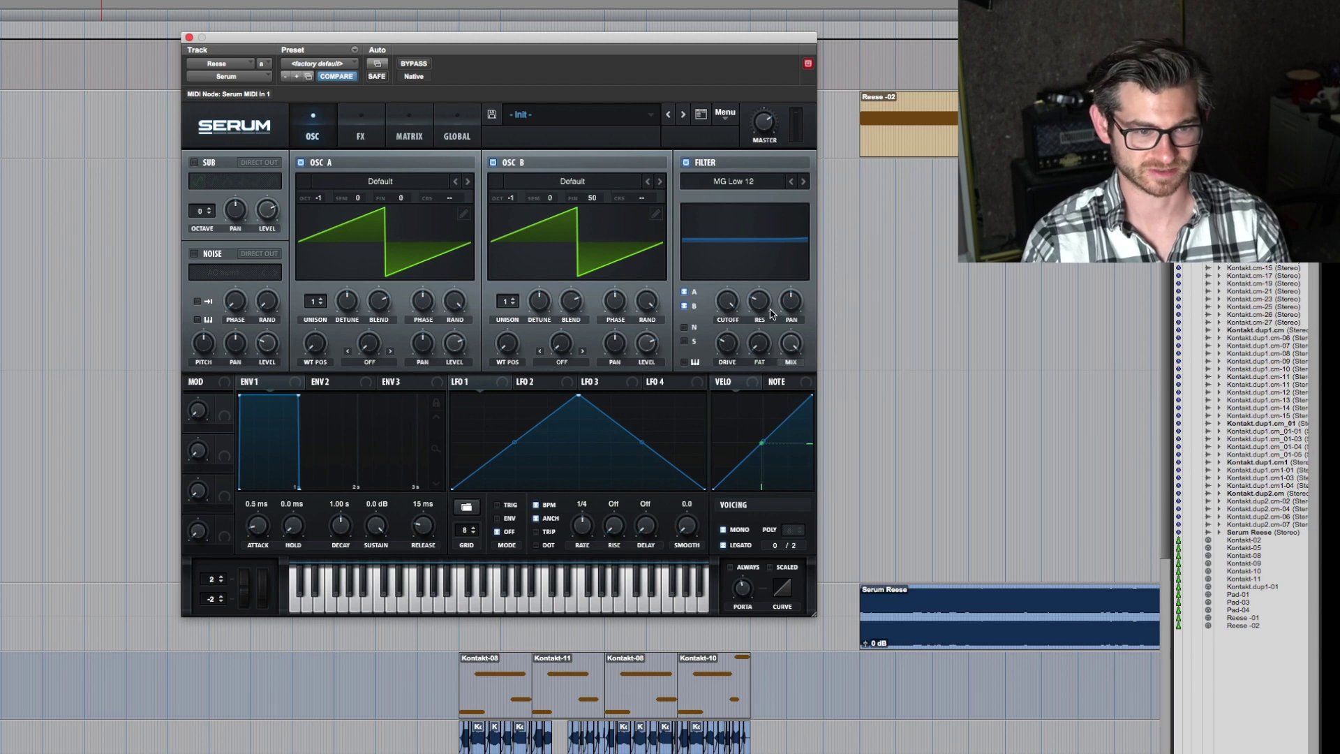
Step: Switch Serum's filter off and back on, and close the instrument
click(685, 162)
click(685, 163)
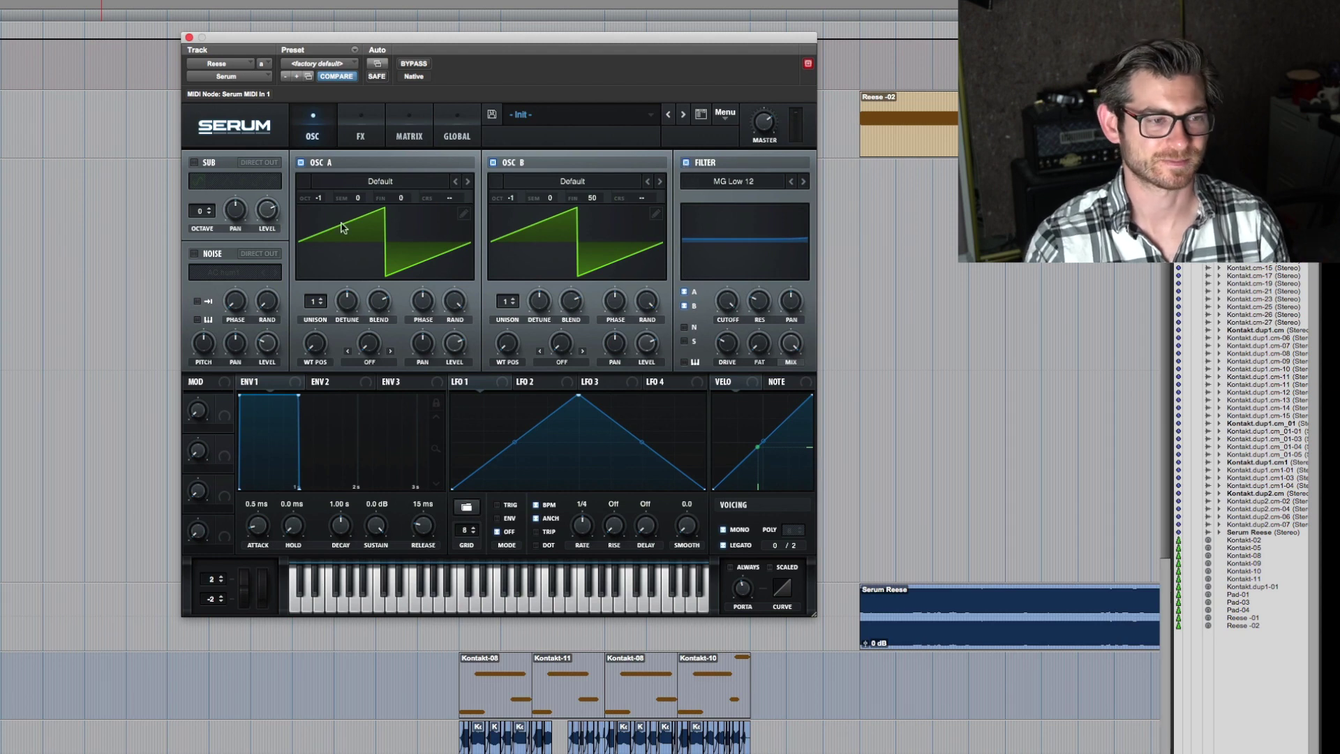
click(189, 38)
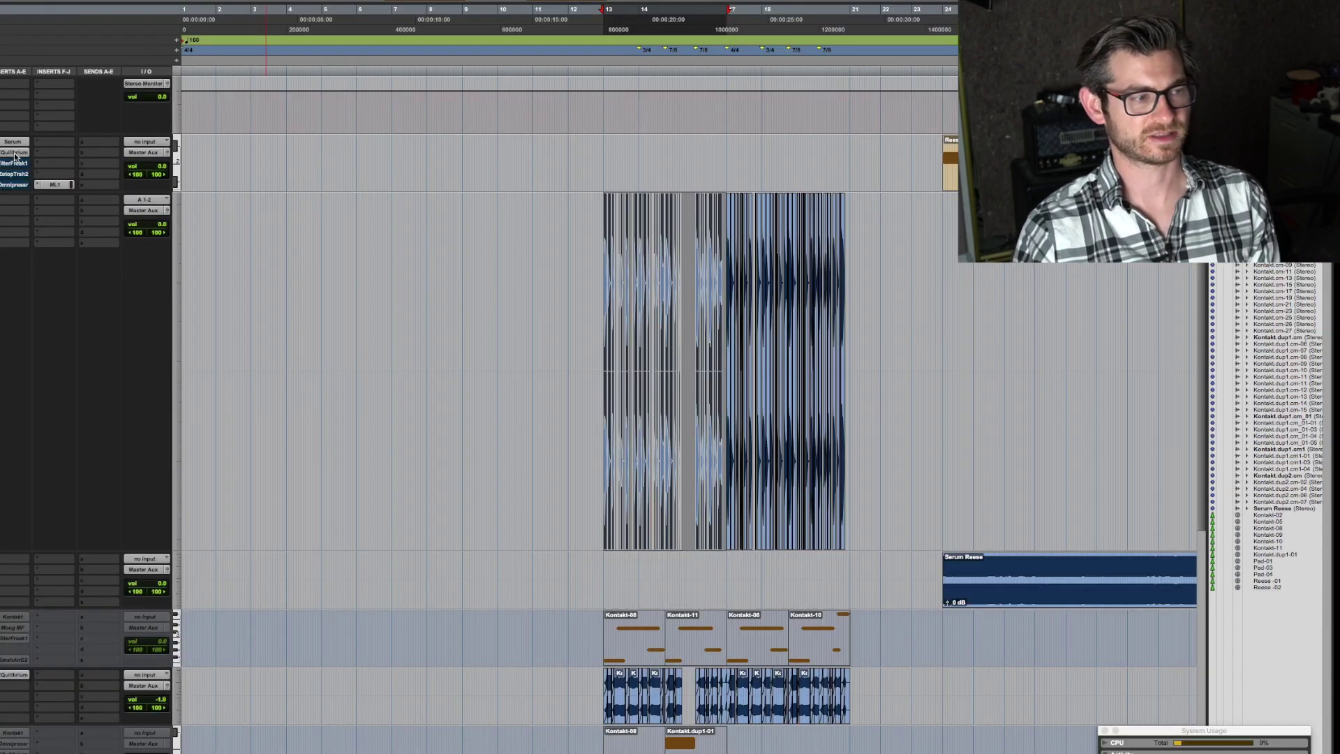
Step: In the Reese track's EQuilibrium, move the deepest cut band to 1419 Hz and -14.80 dB during playback, and close the equalizer
click(16, 153)
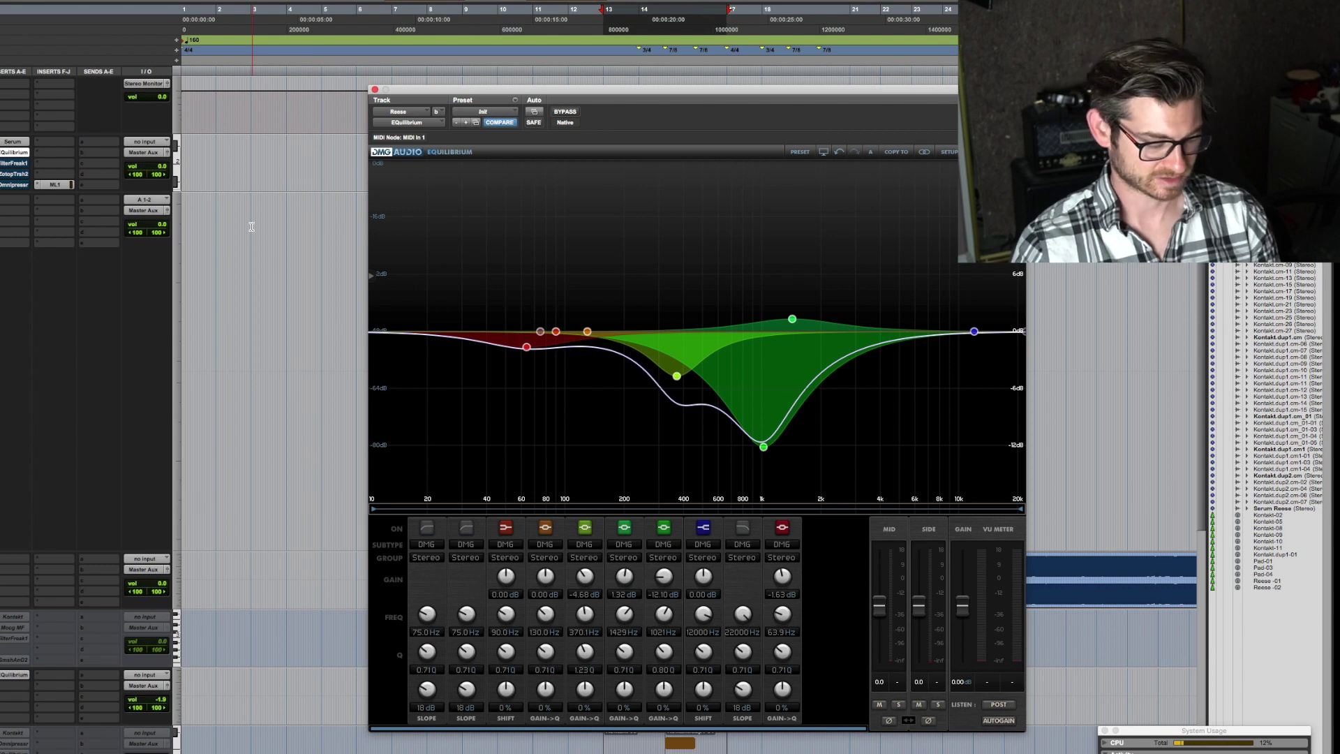
key(space)
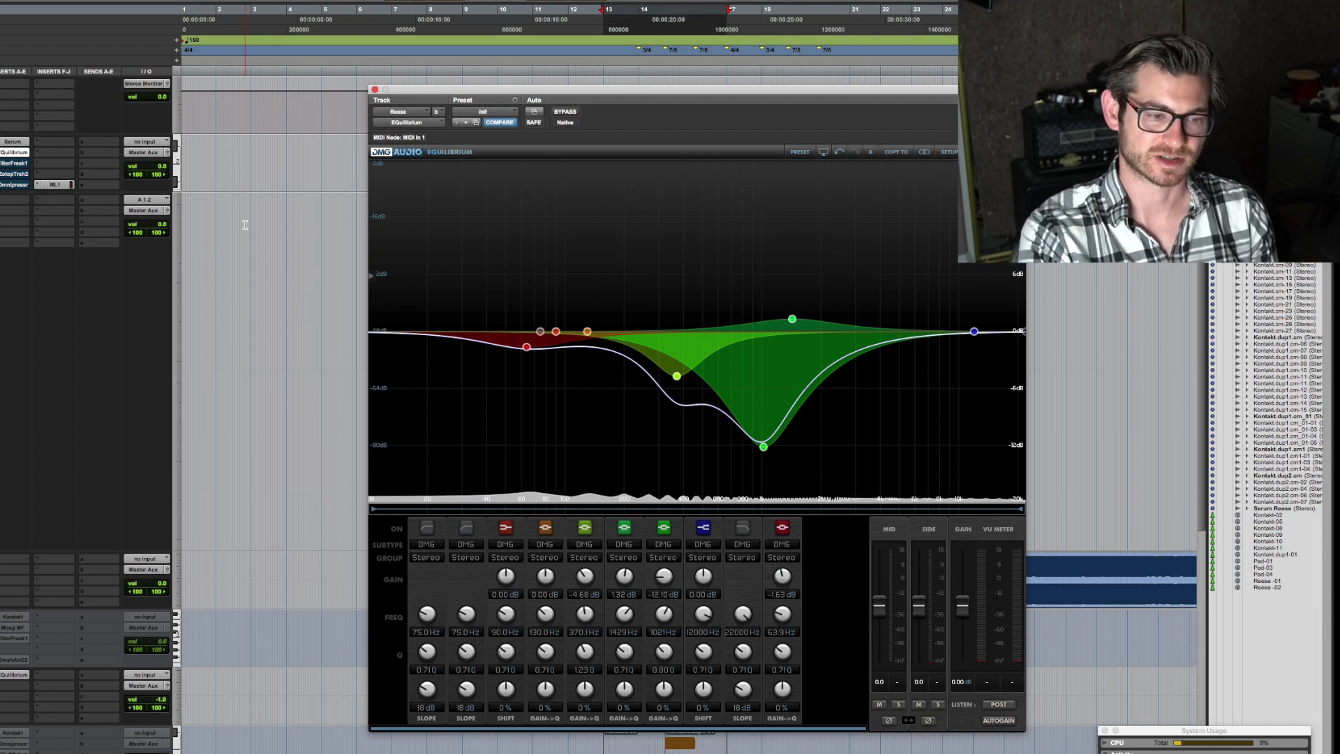
click(316, 291)
key(space)
drag(764, 455, 792, 473)
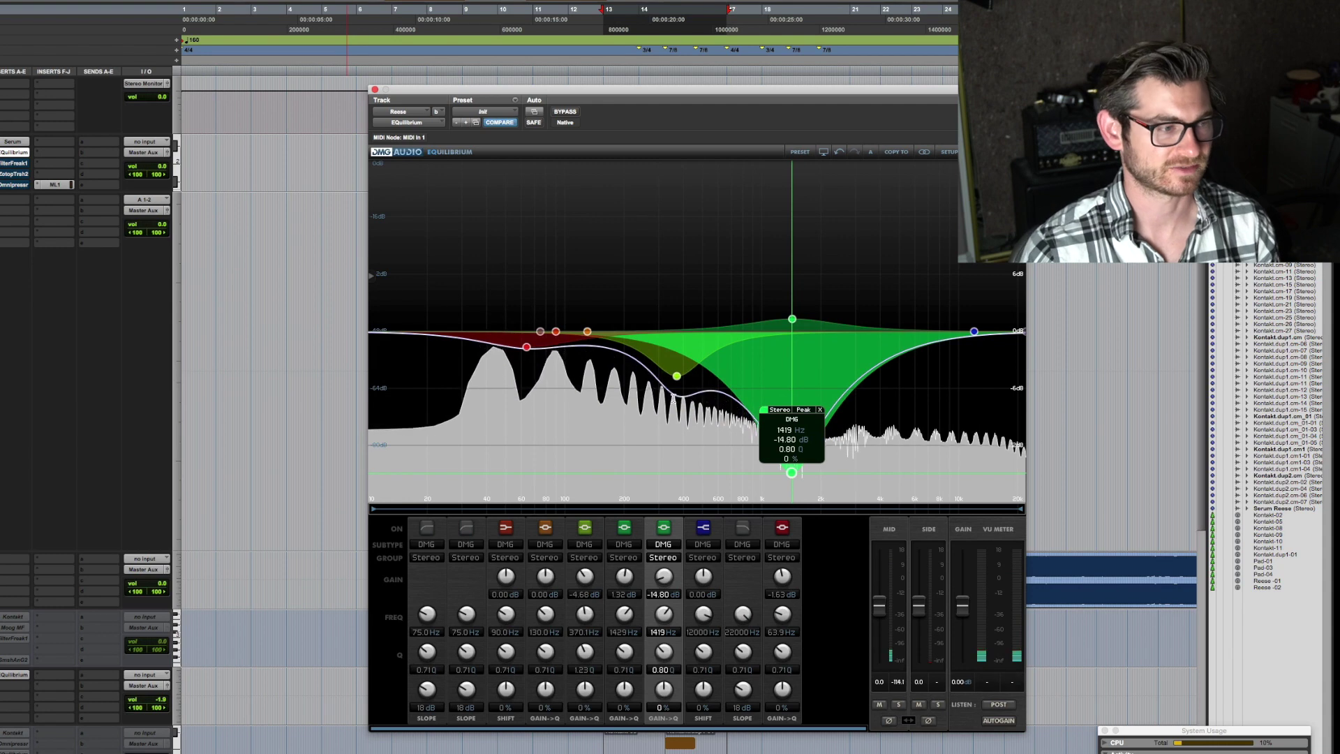
click(374, 89)
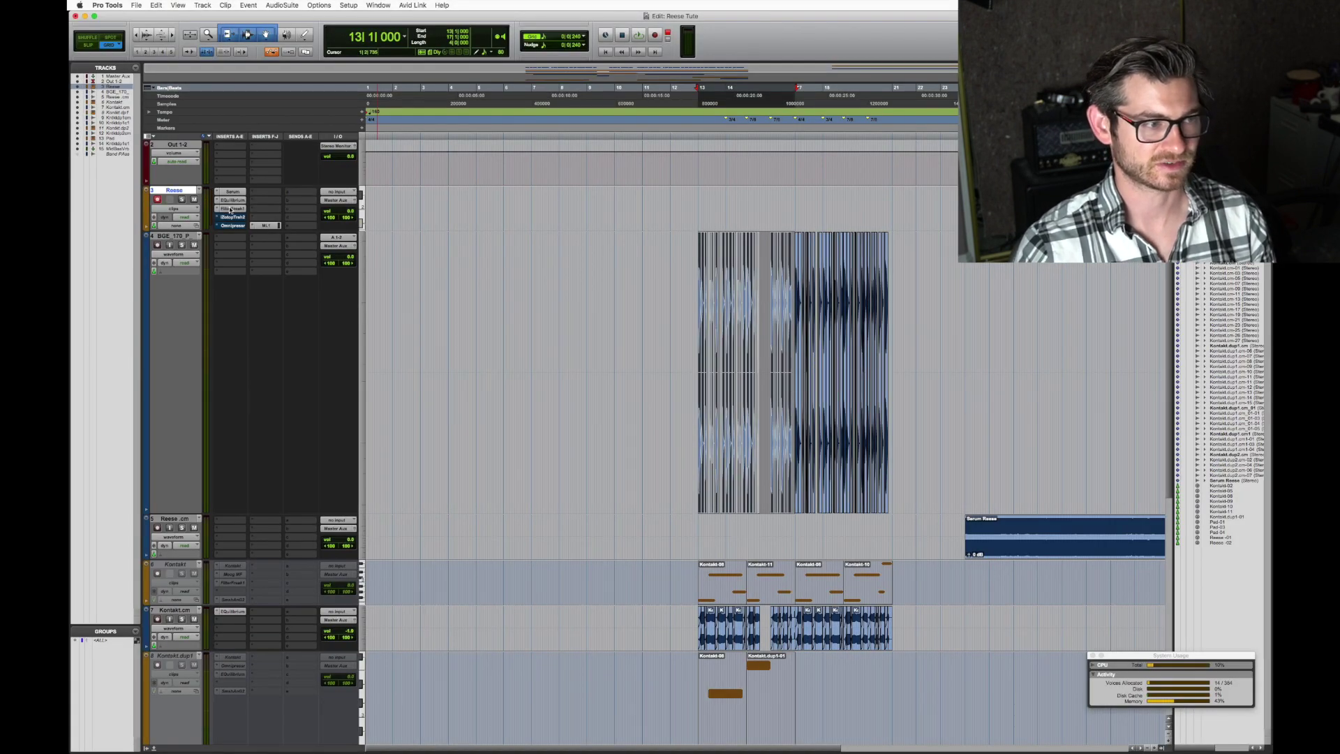
Step: Open the FilterFreak effect on the Reese track and listen to the bass through it
click(231, 209)
click(155, 325)
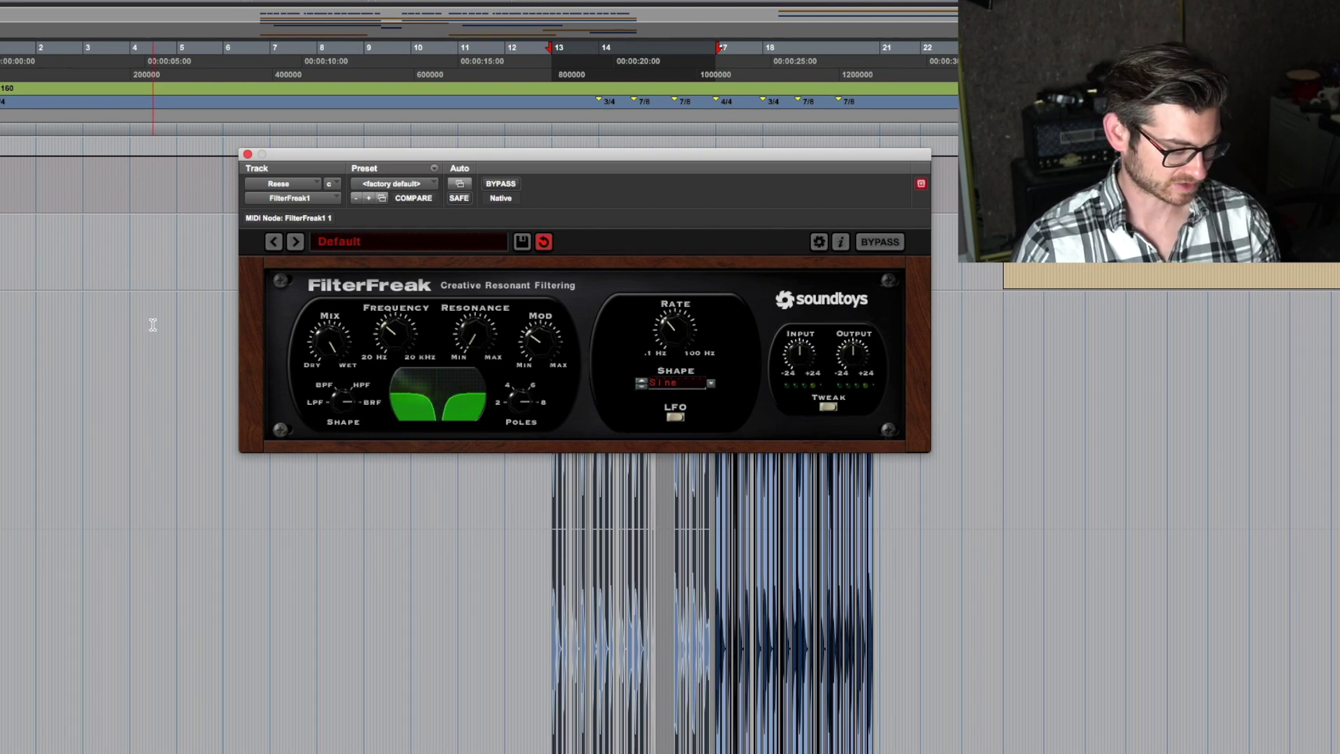
key(space)
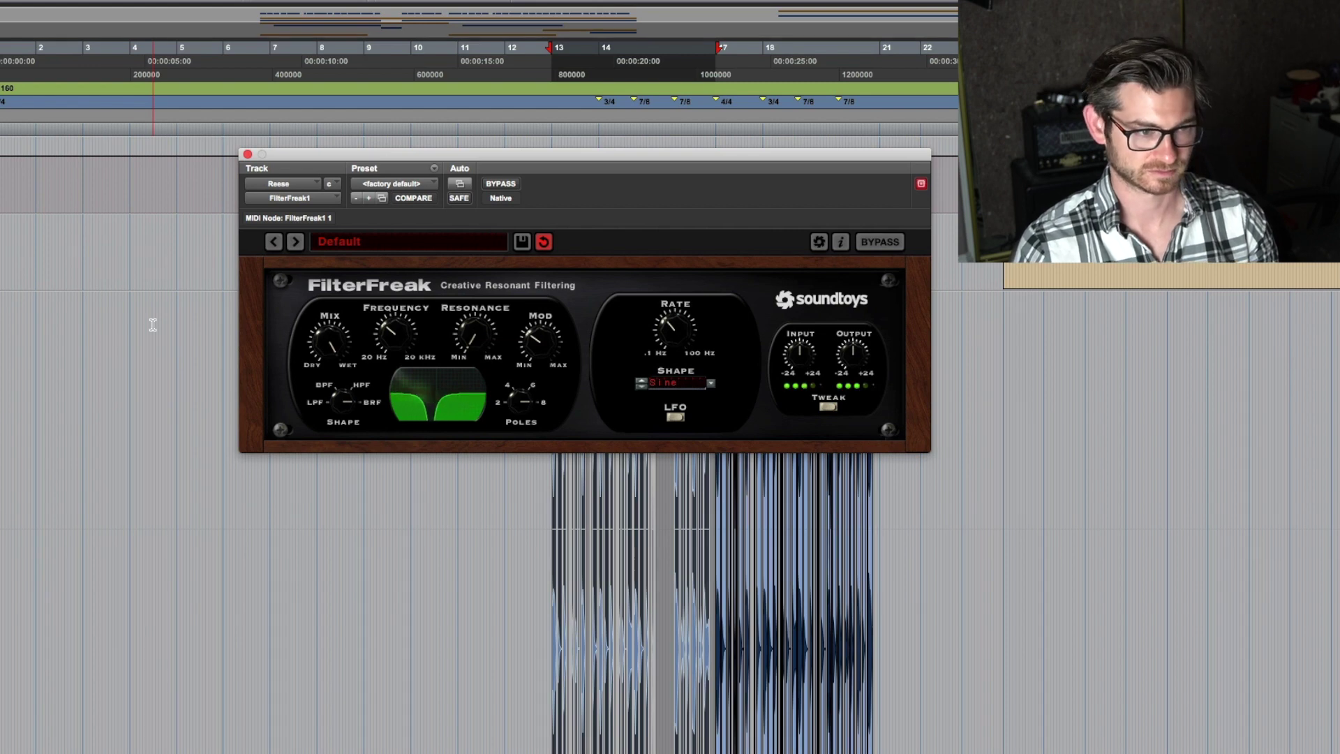
key(space)
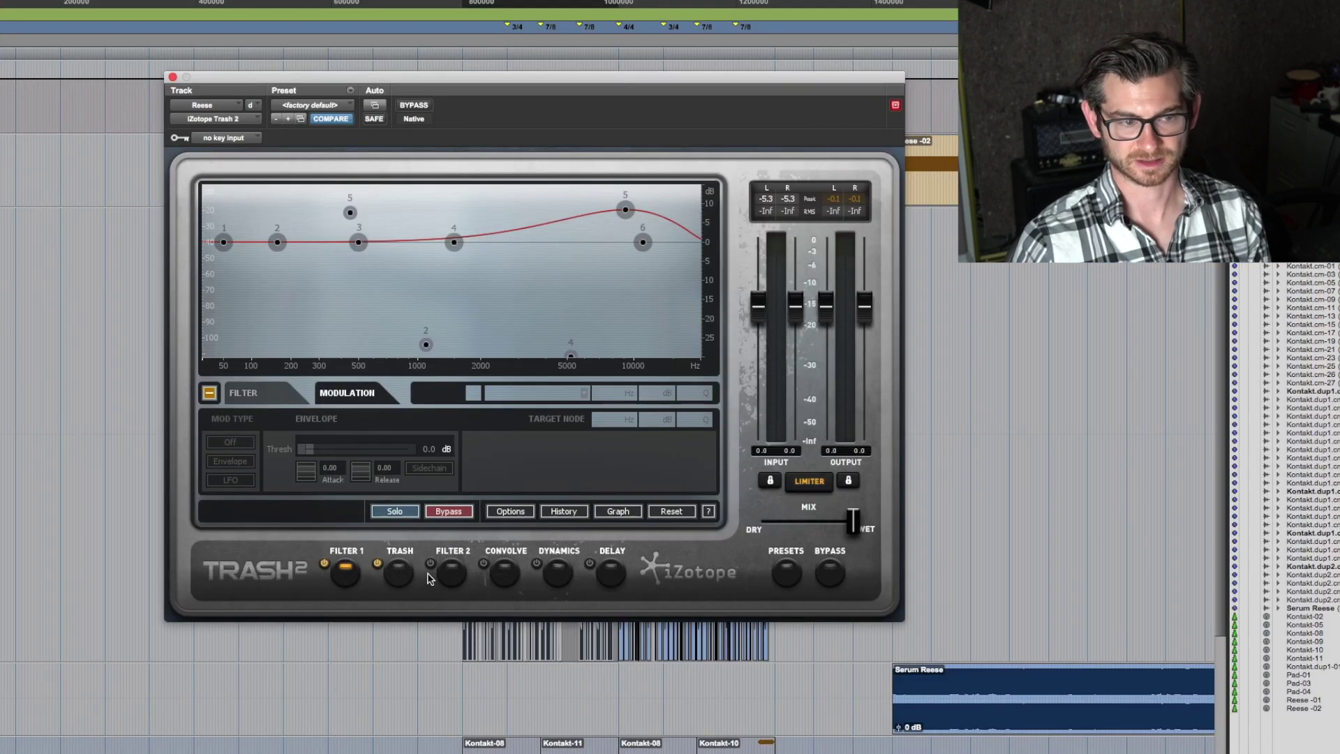
Step: Disable the Filter 1 module in Trash 2, and audition the Trash module's Distropia distortion
click(325, 564)
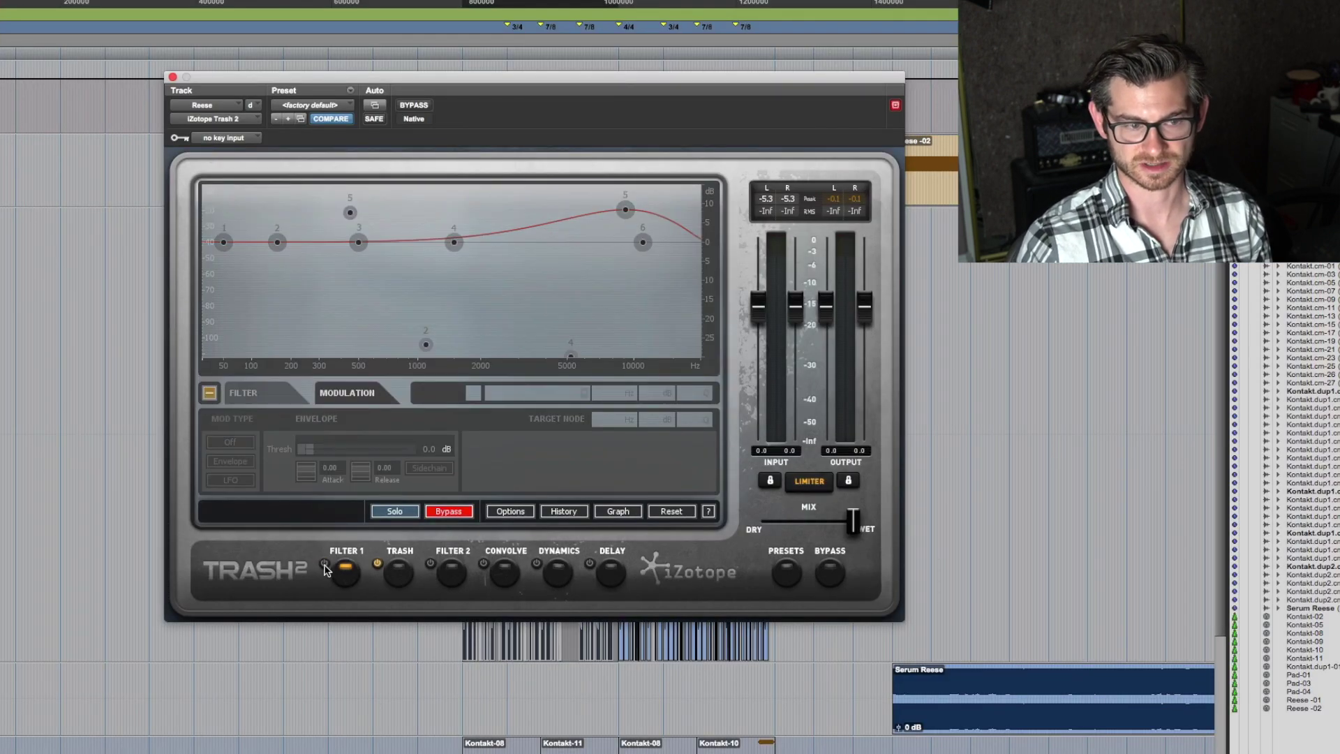
click(397, 574)
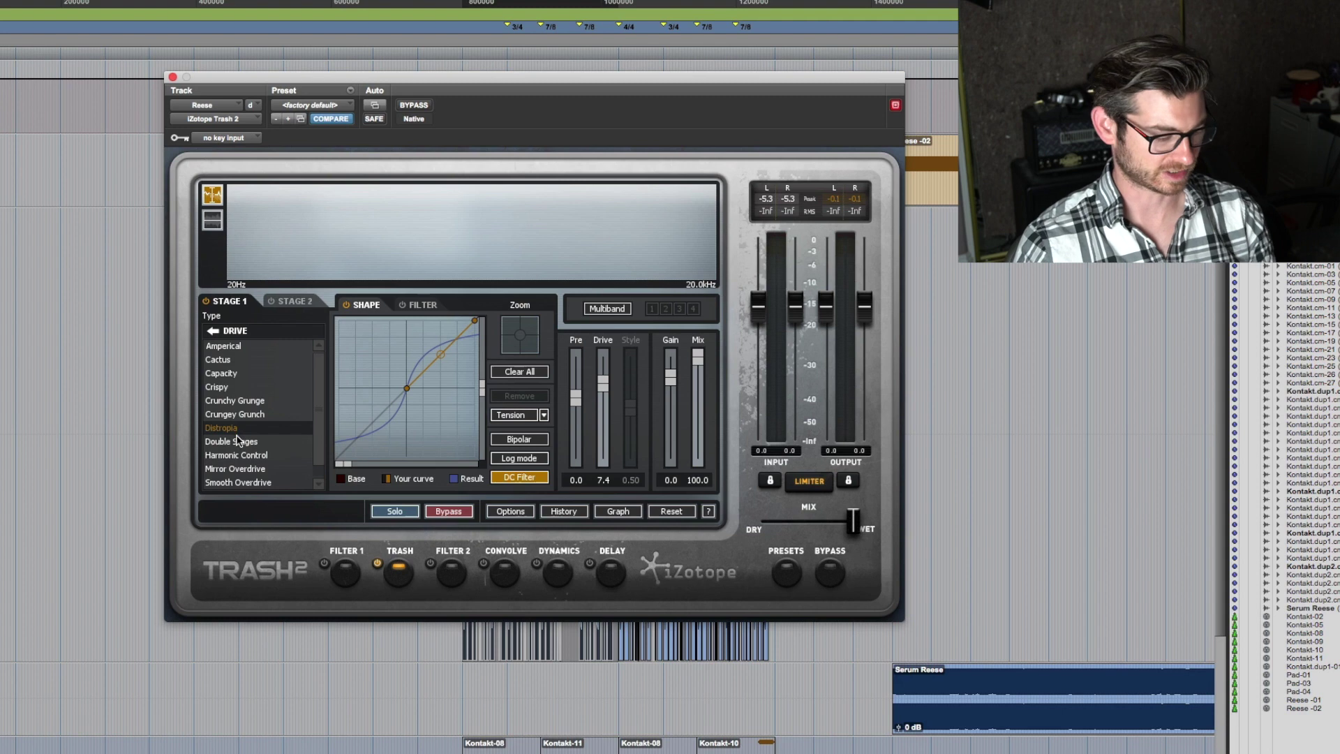
key(space)
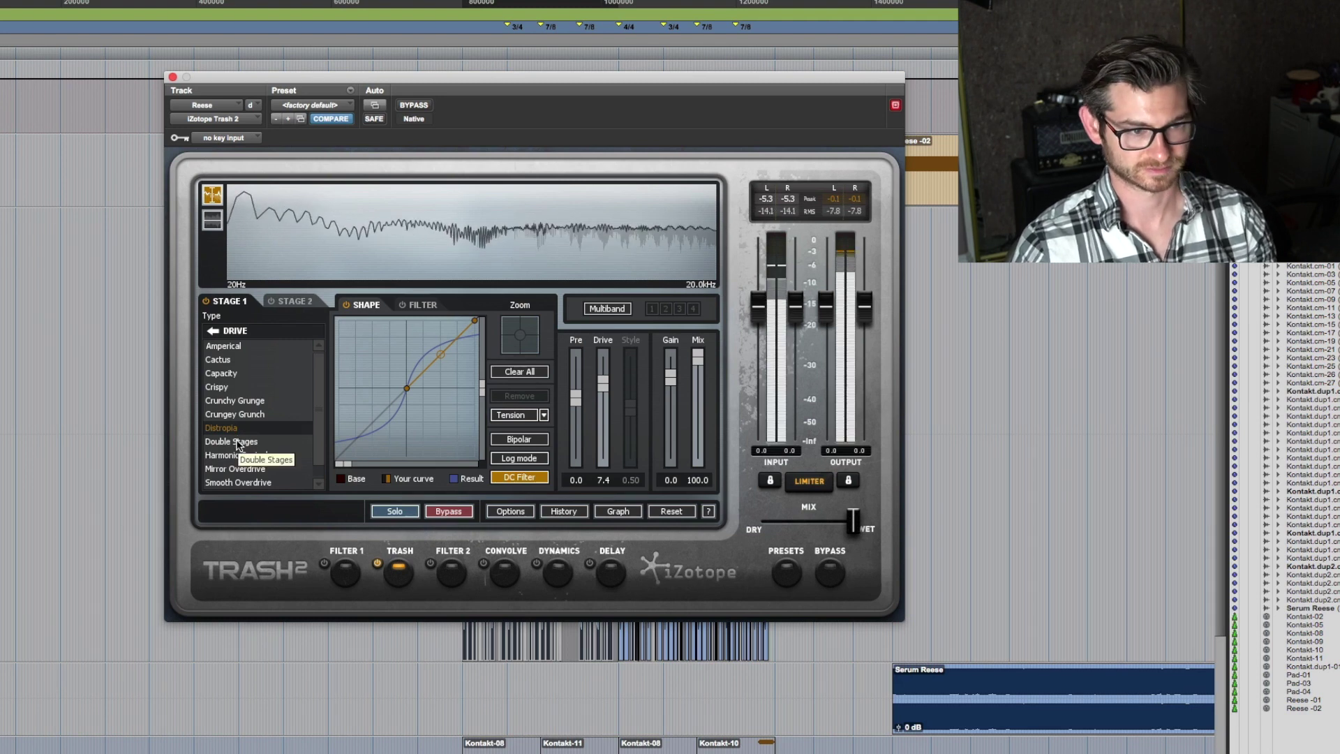
key(space)
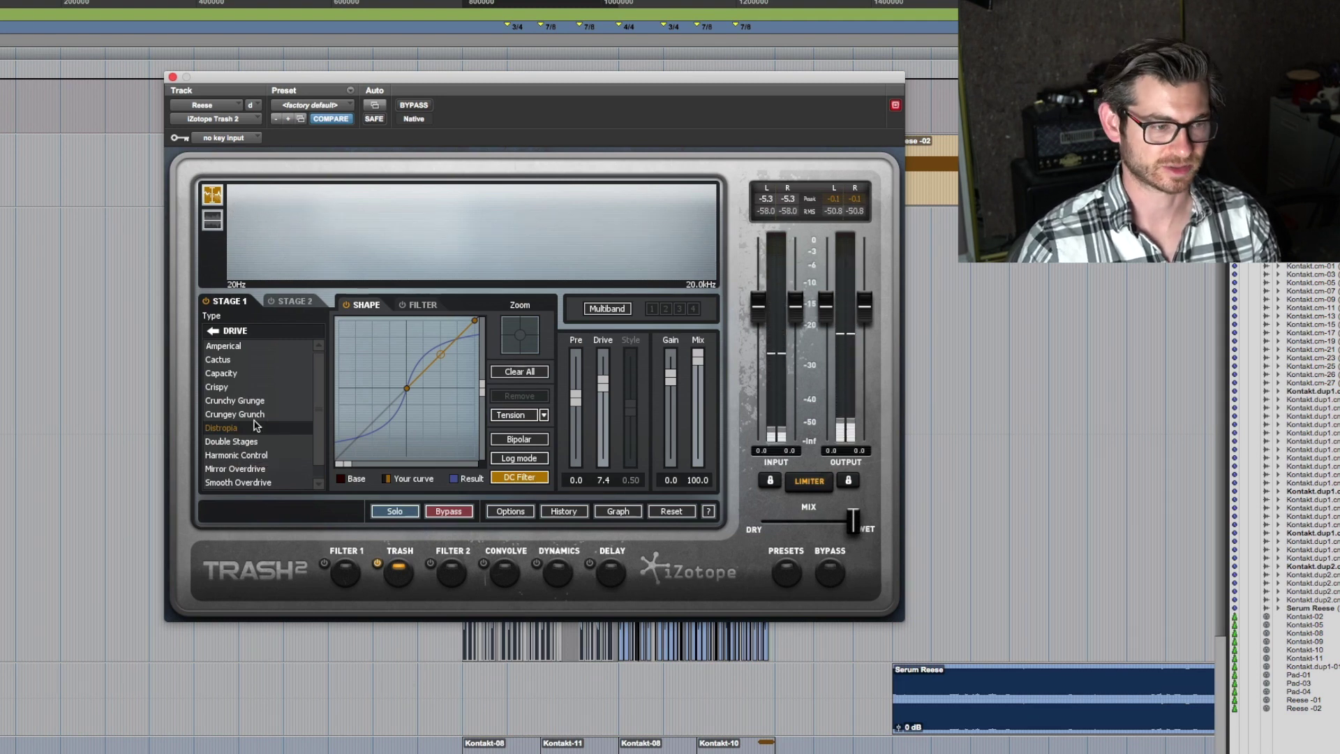
Step: Compare the Crungey Grunch distortion type with Distropia during playback, and toggle distortion Stage 1 off and on
key(space)
click(248, 402)
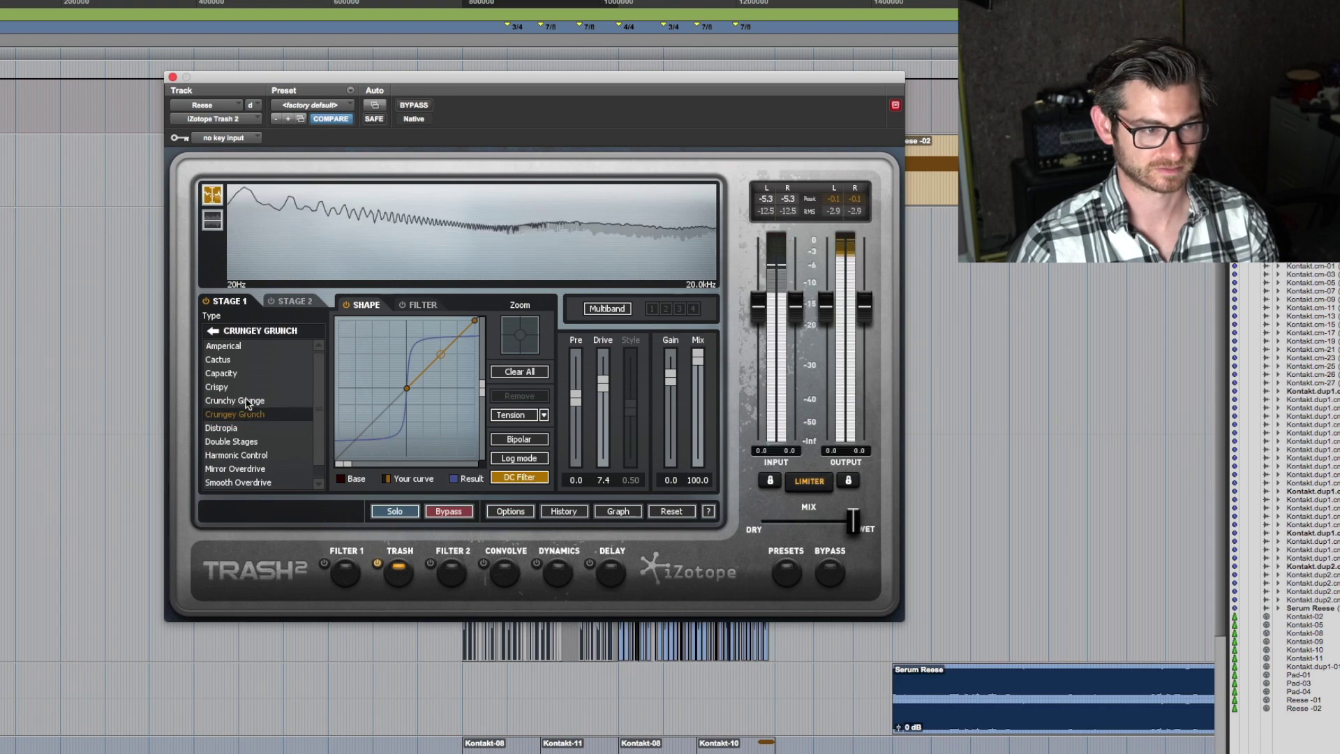
click(241, 428)
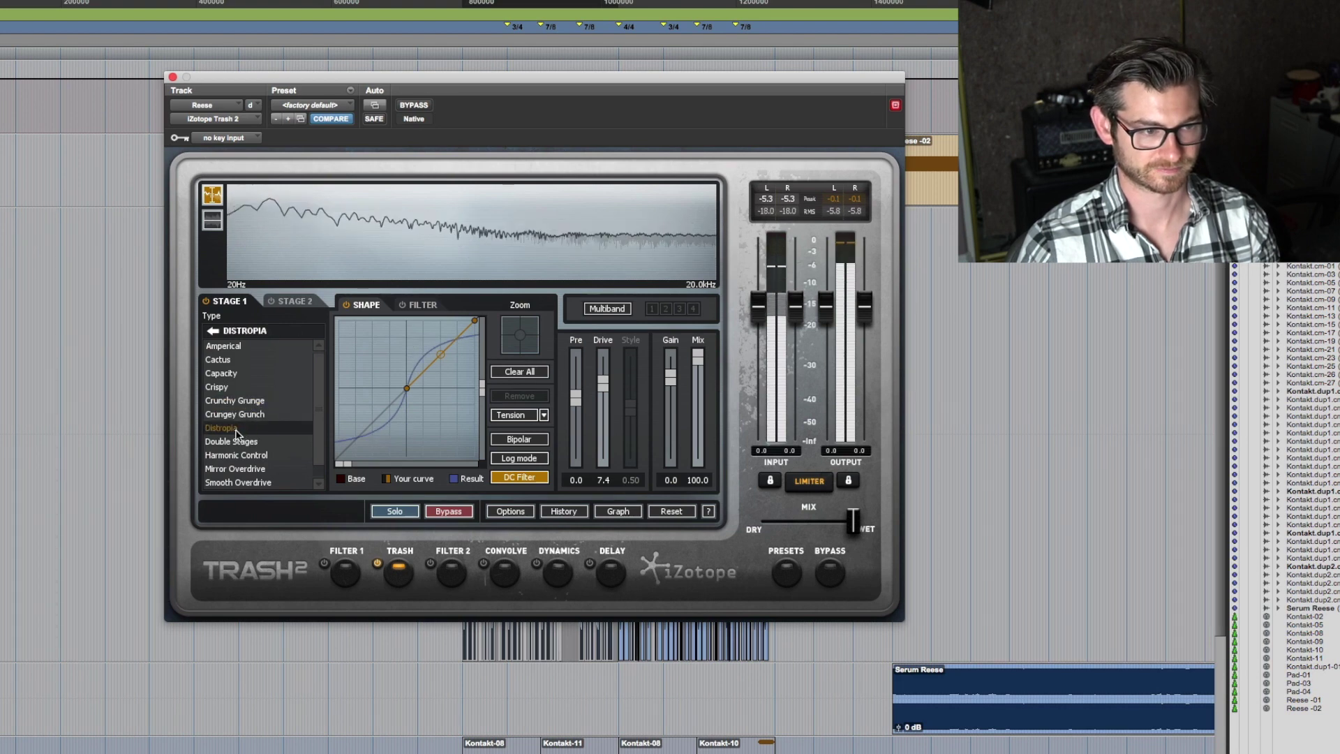
click(206, 303)
click(206, 302)
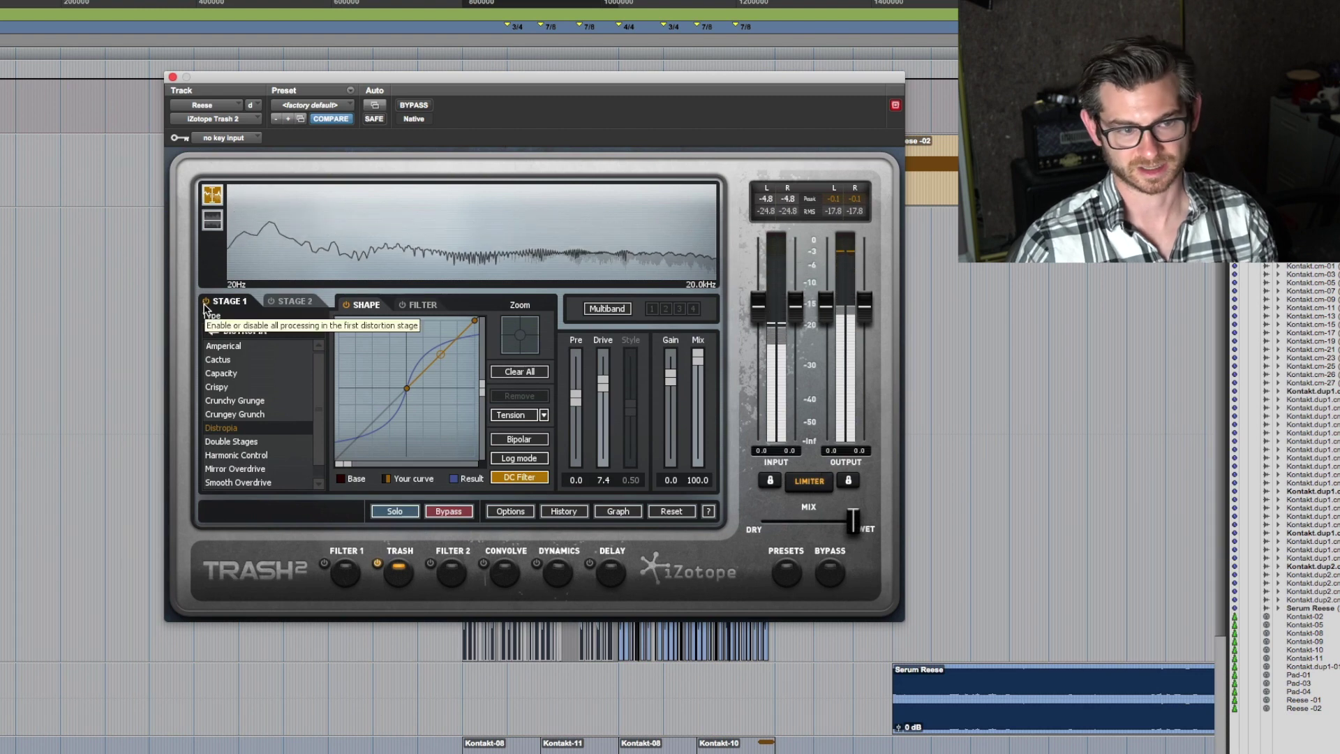
Step: Re-enable the Filter 1 module in Trash 2 and play the bass through it
key(space)
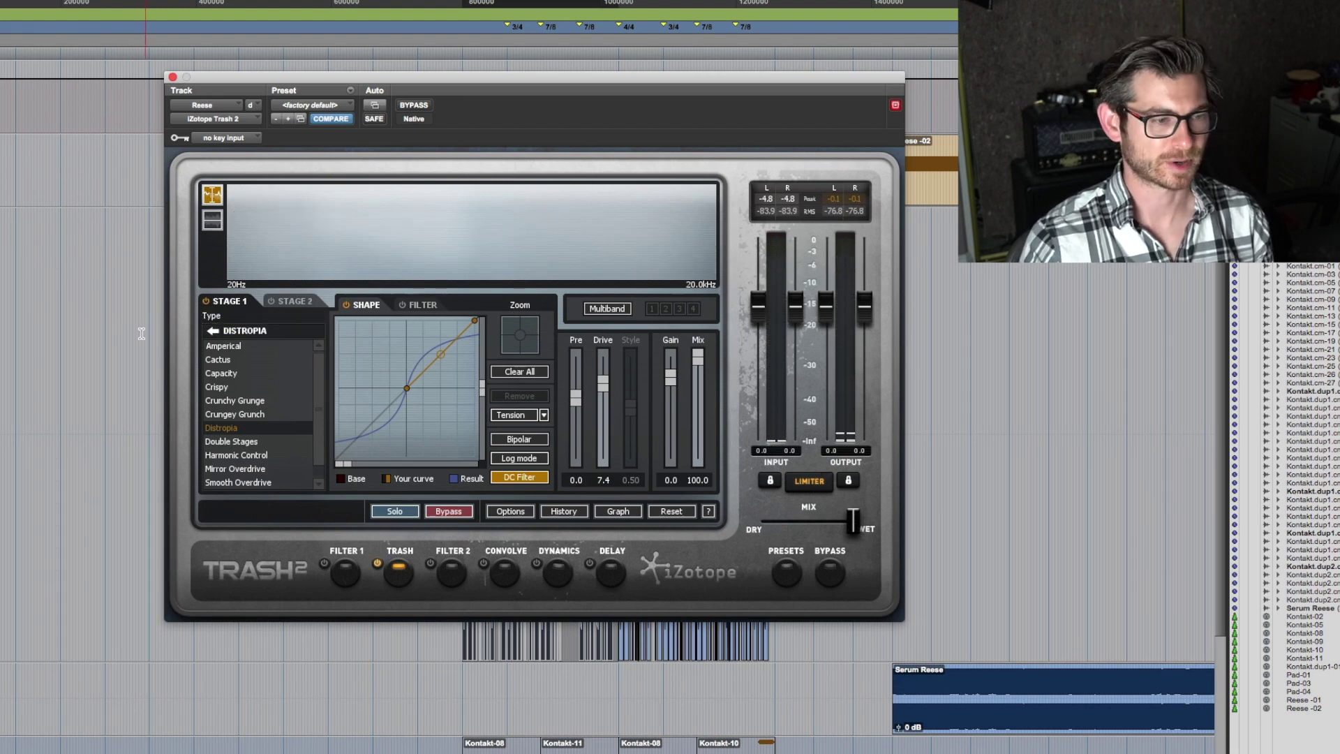
click(344, 569)
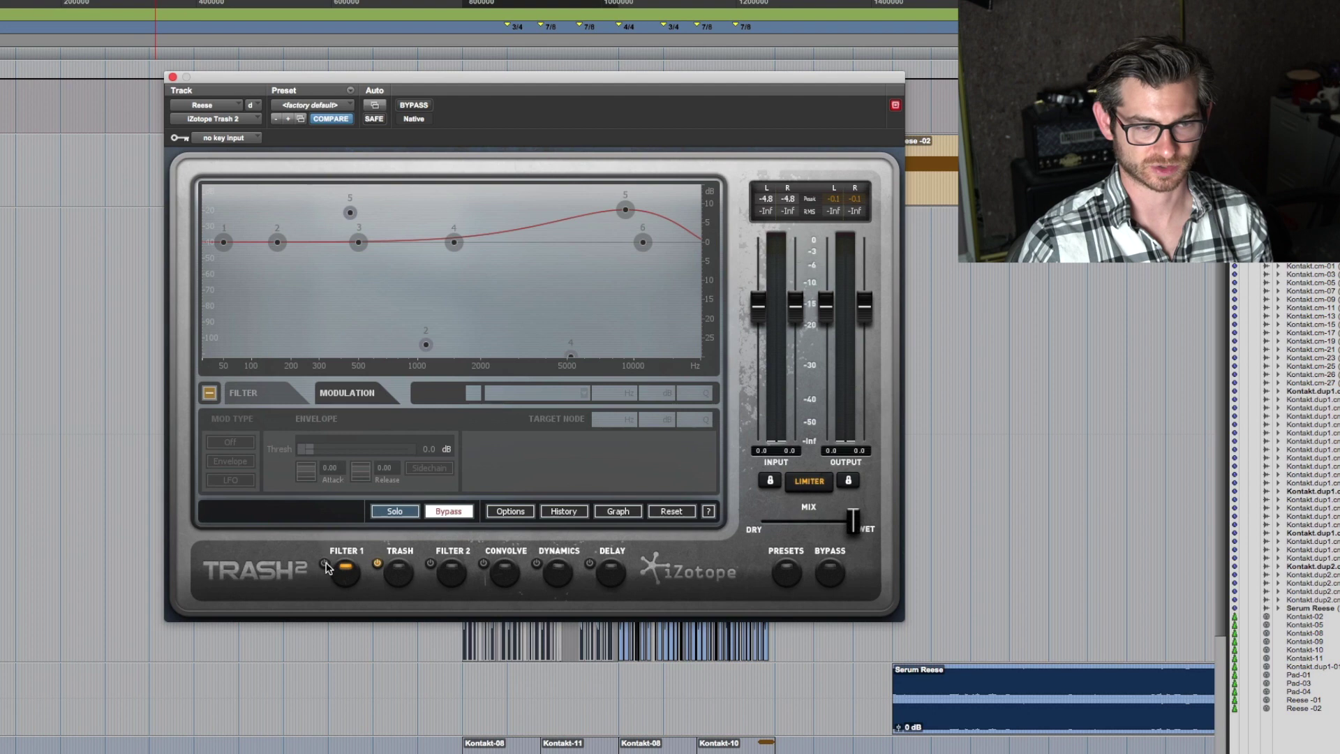
click(324, 564)
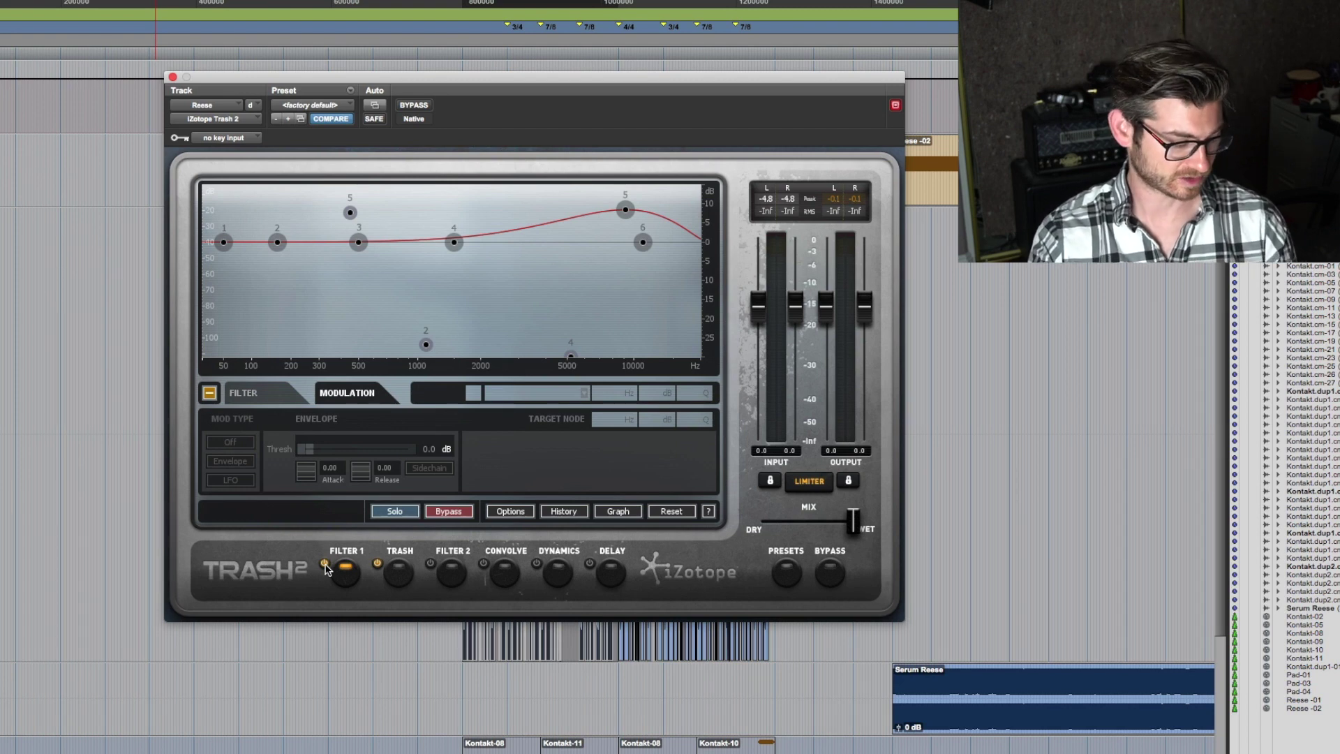
key(space)
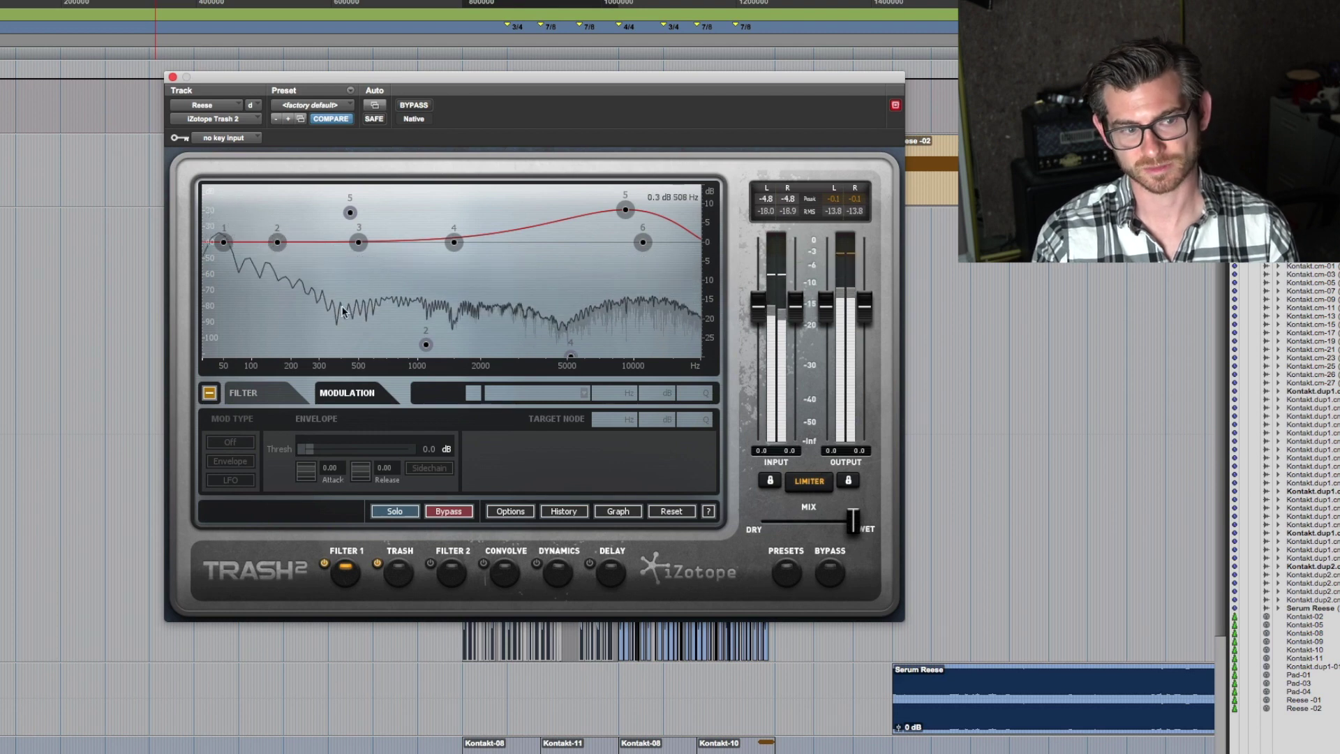
Step: Examine the LFO modulation of Filter 1's node 5 during playback, and bring up the filter band settings
click(350, 212)
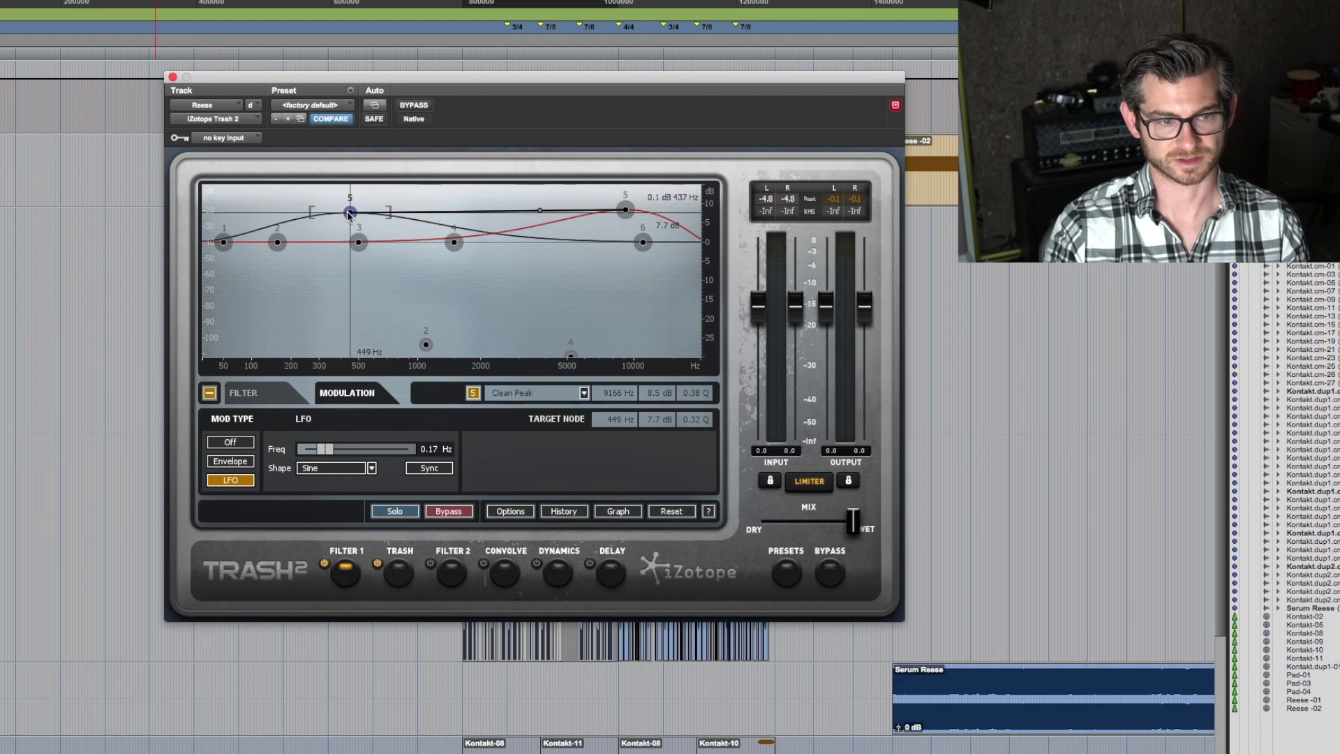
key(space)
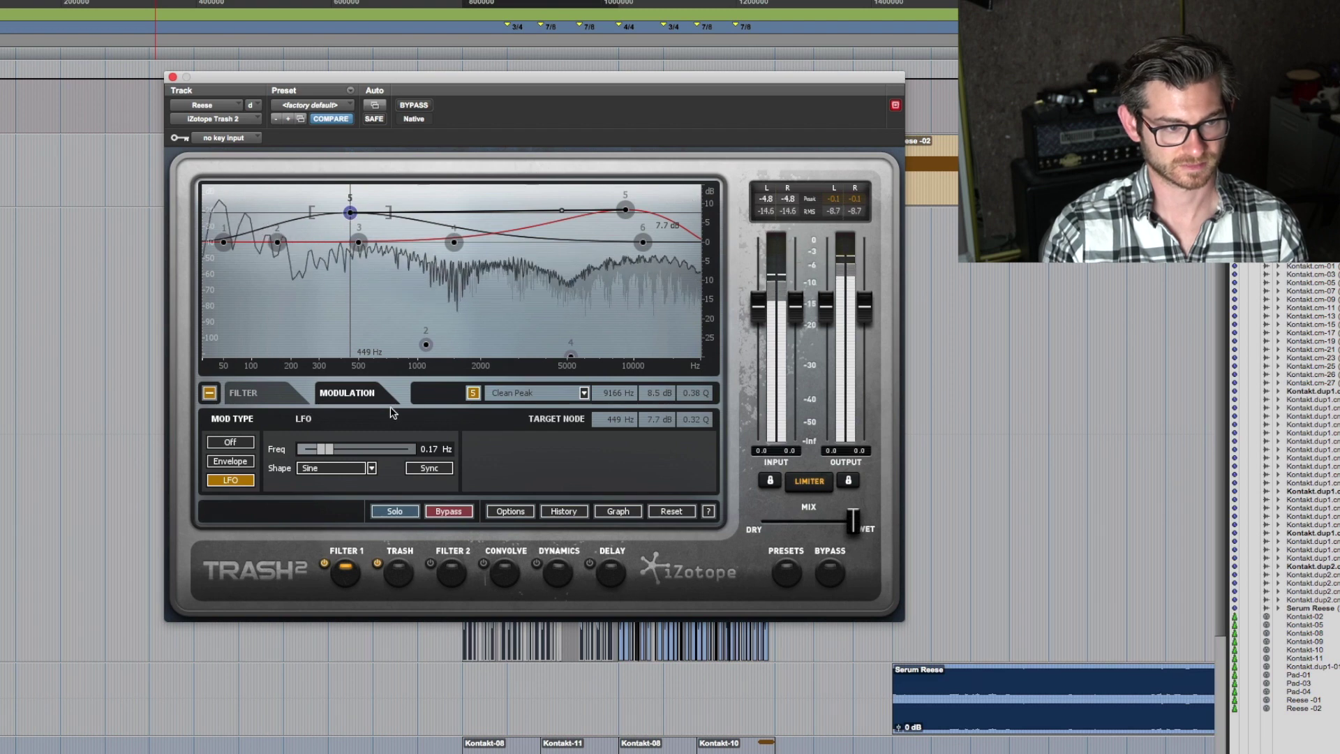
click(263, 403)
key(space)
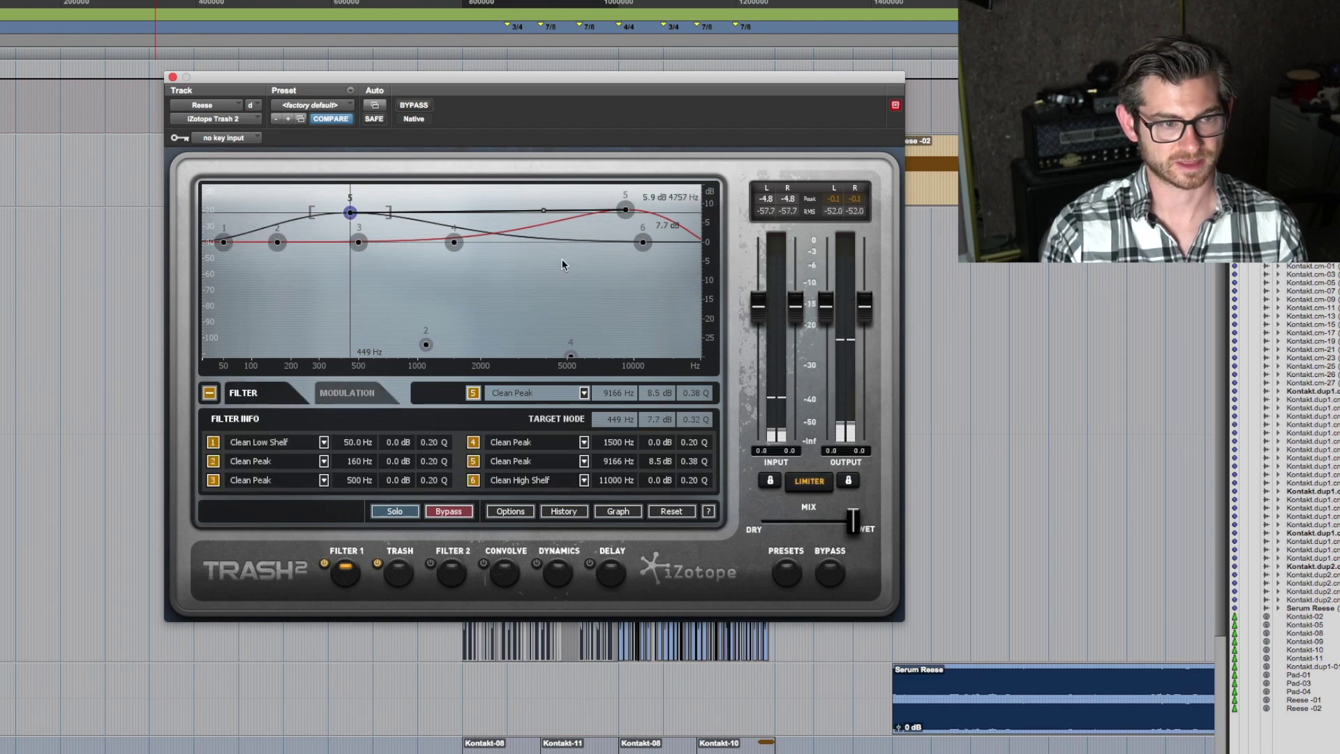
Step: Check the modulation targets of Filter 1's nodes 4 and 2, and set node 2 to 179 Hz, -0.3 dB and 0.47 Q
click(454, 242)
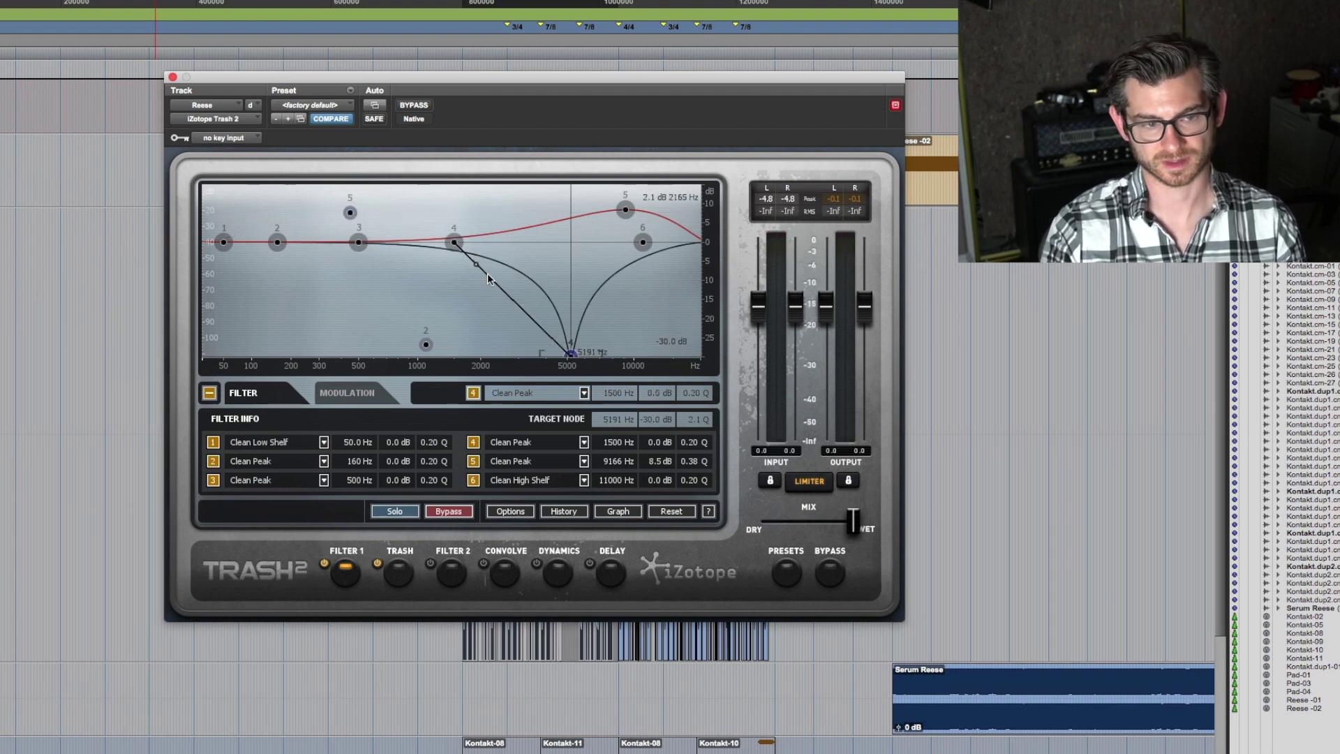
click(426, 345)
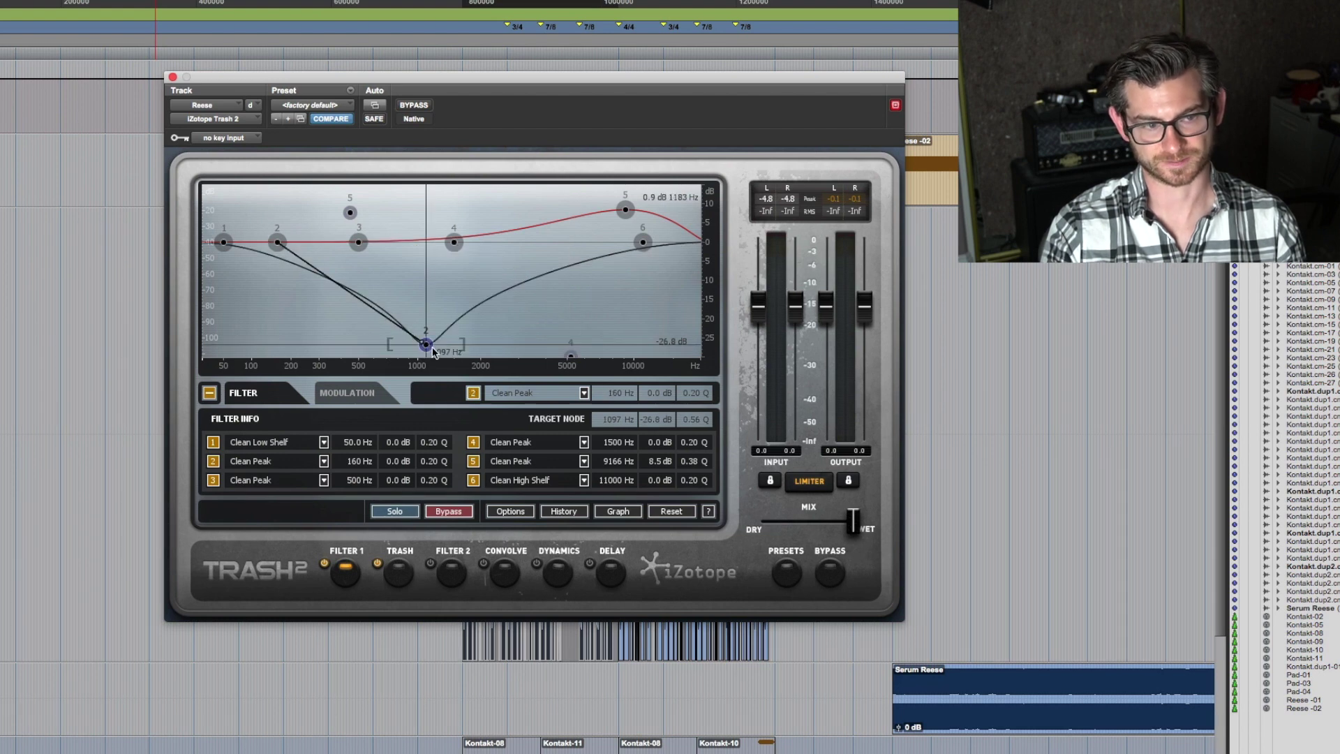
click(277, 244)
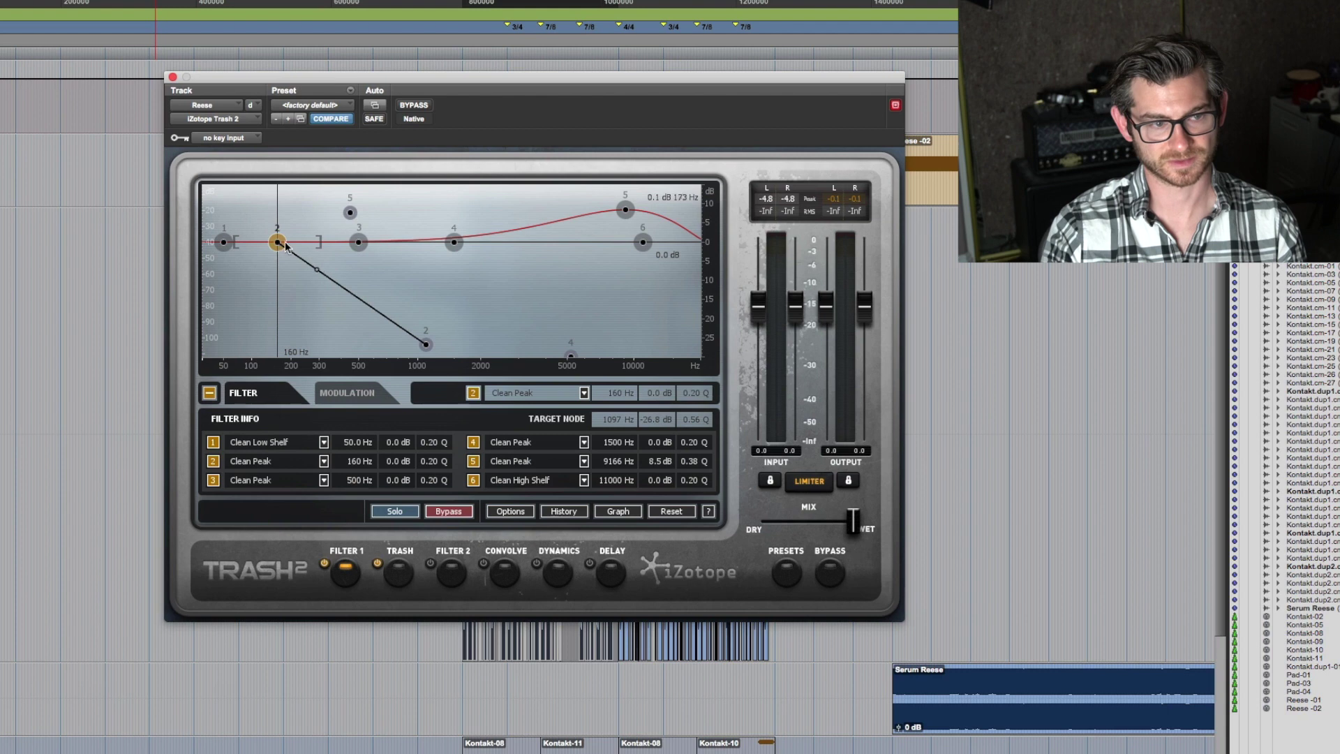
drag(321, 240, 284, 247)
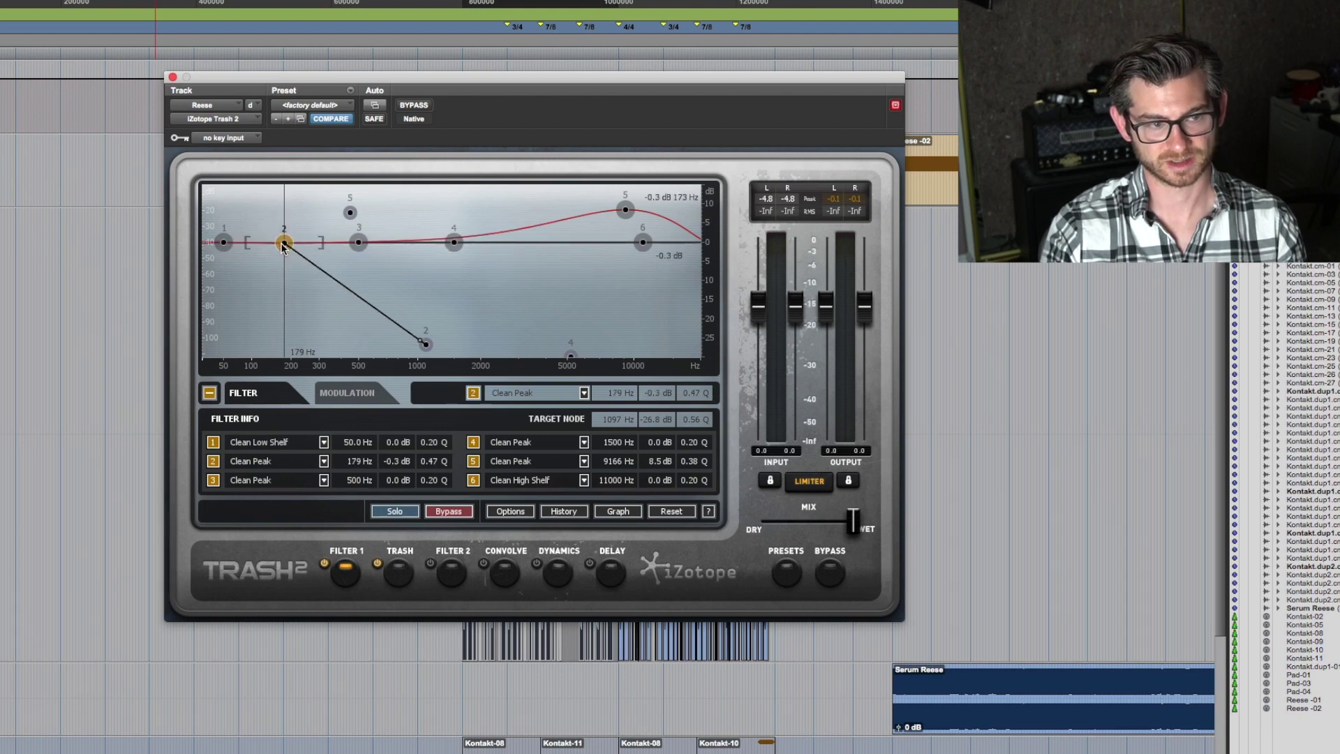
click(426, 345)
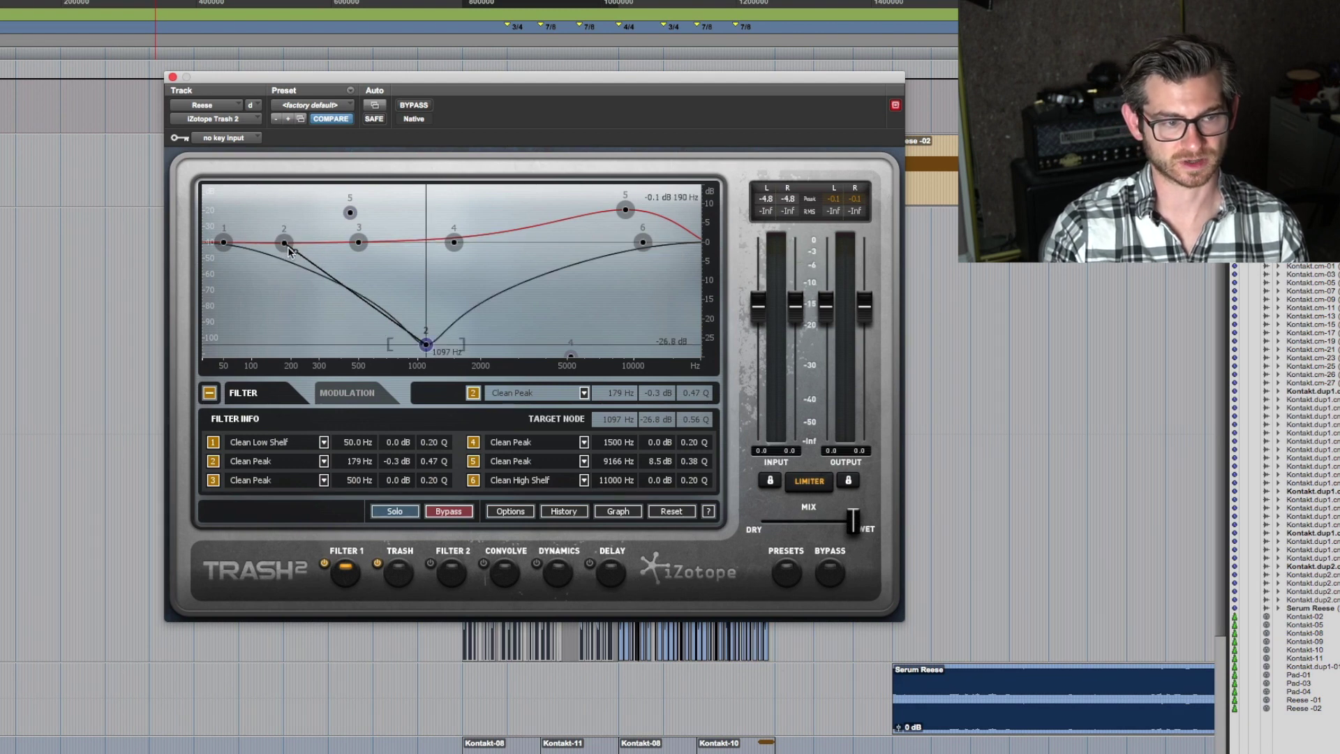
click(284, 242)
click(426, 345)
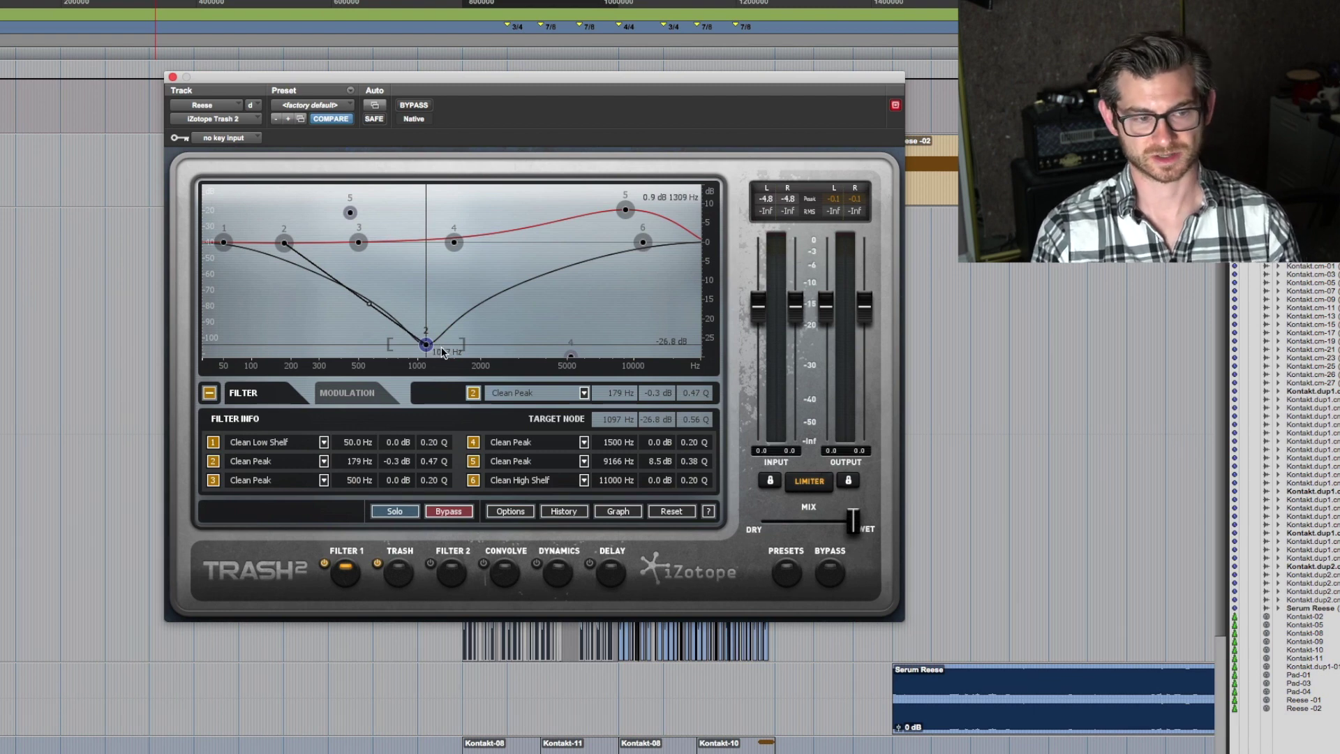
Step: Compare the bass during playback with the Trash module disabled and re-enabled while Filter 1 stays on
click(377, 563)
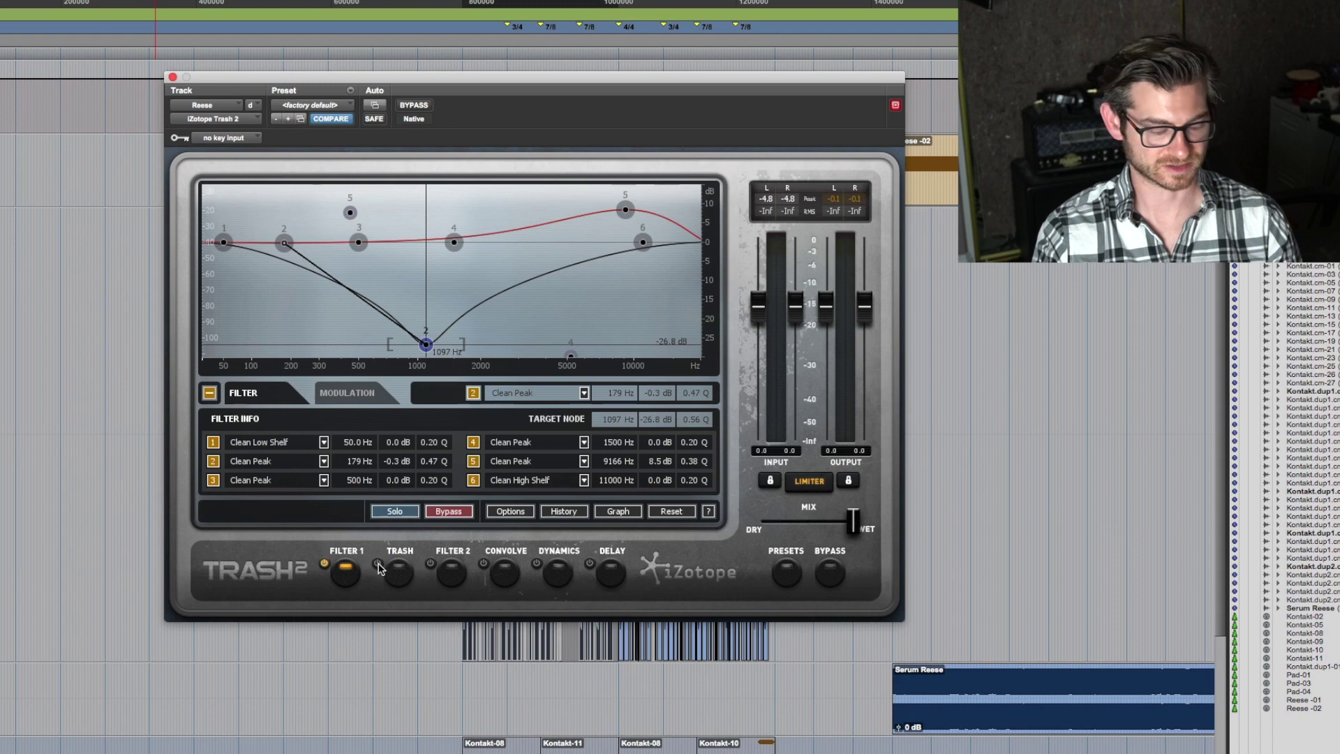
key(space)
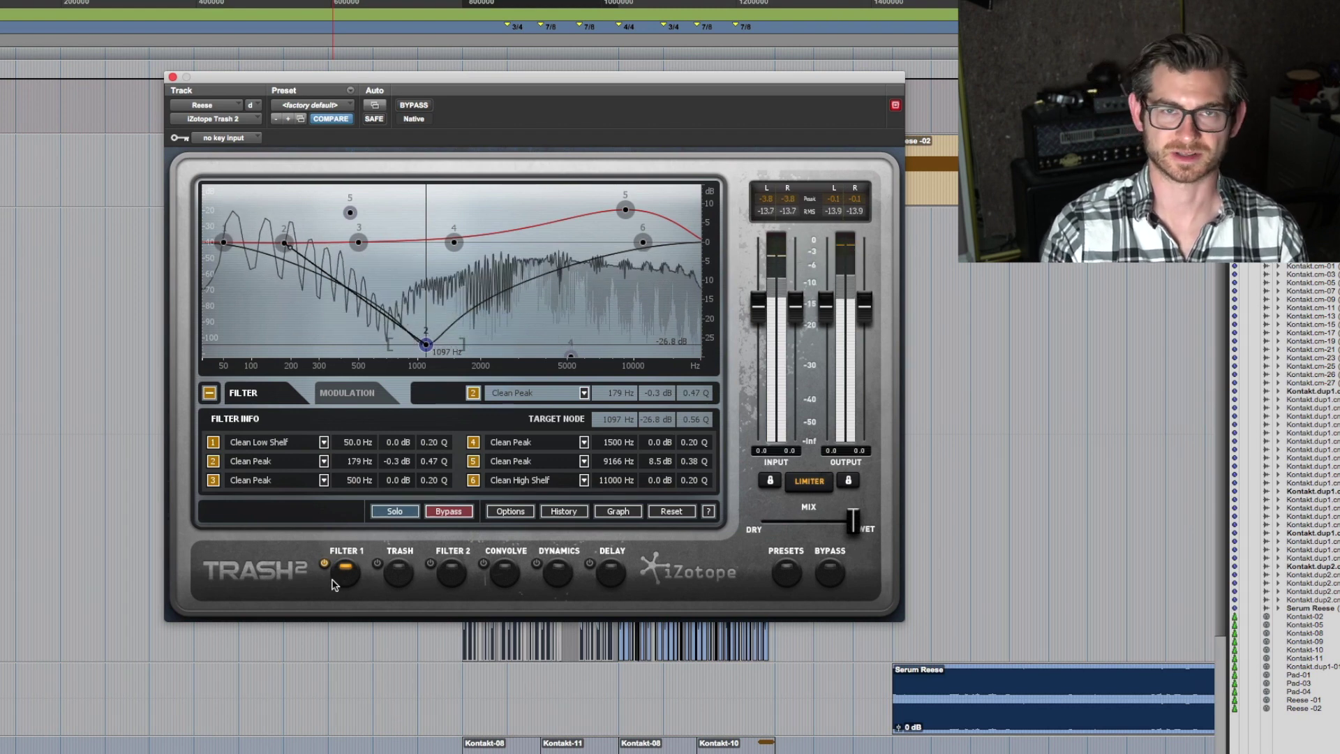
key(space)
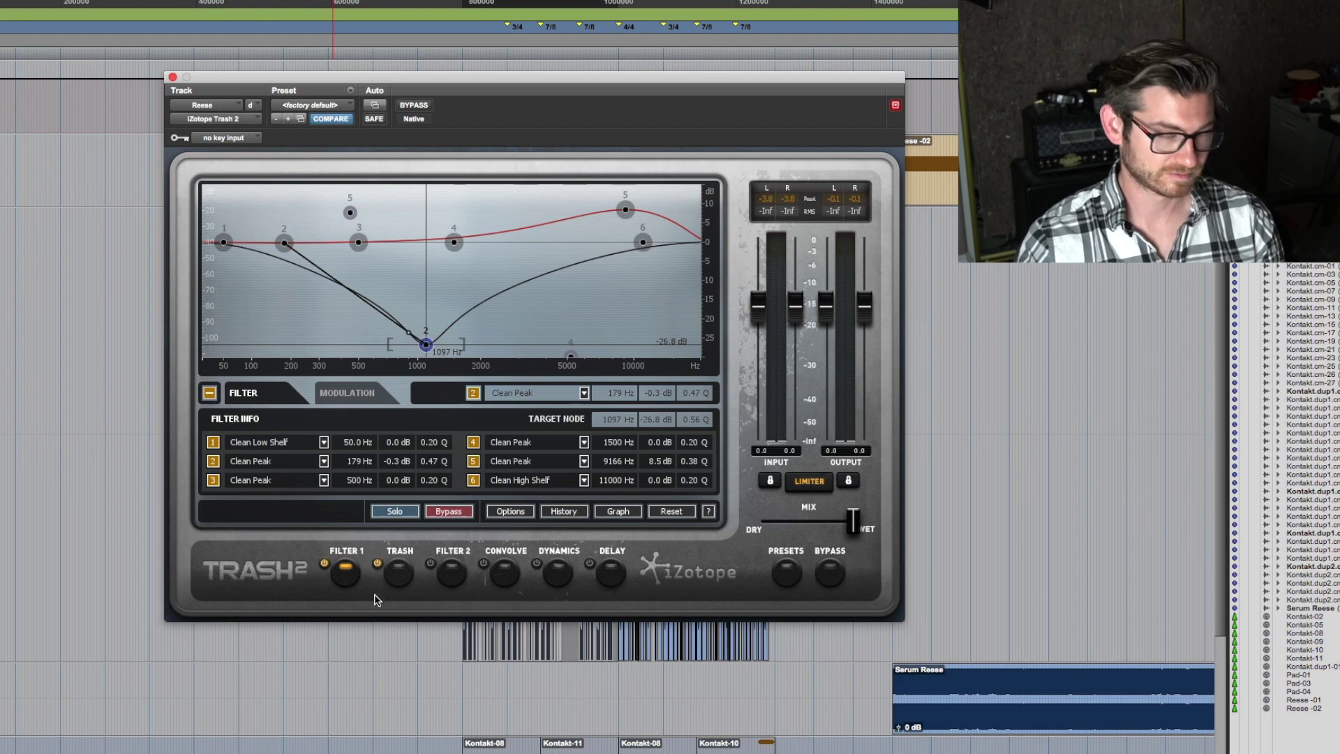
key(space)
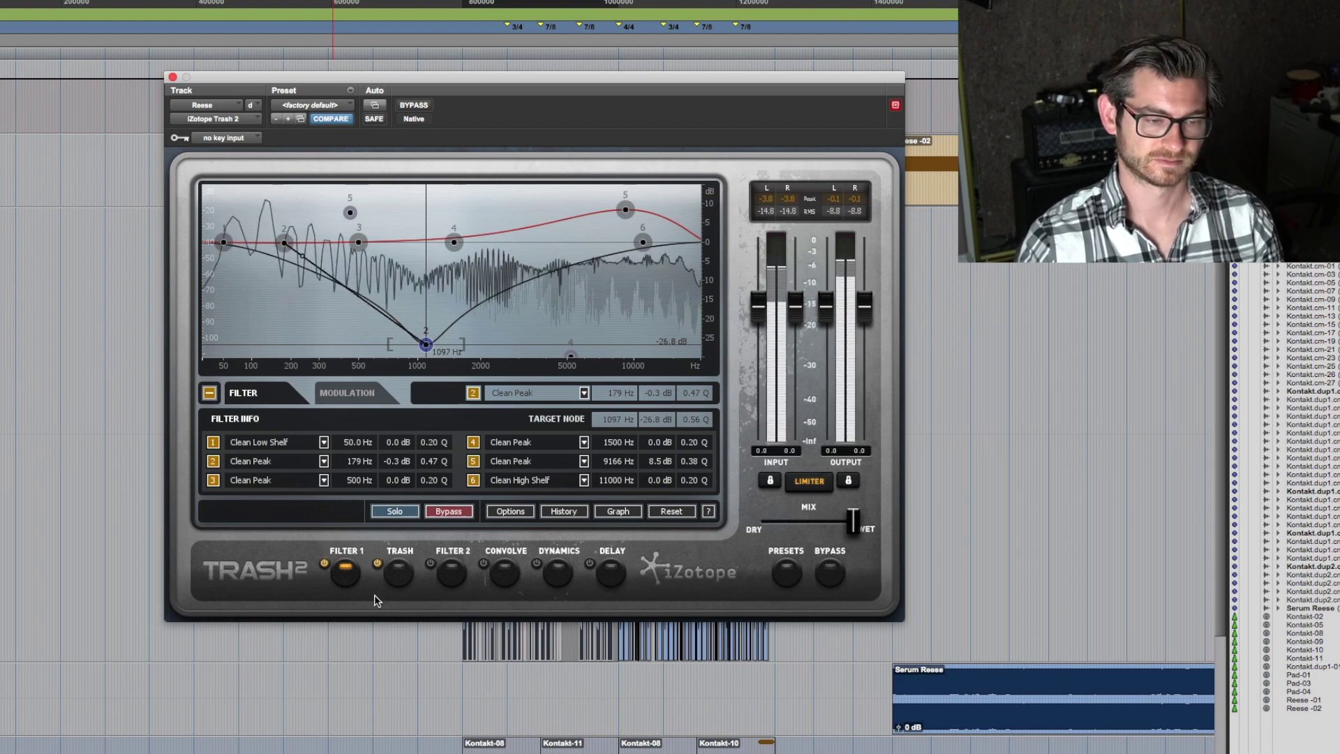
key(space)
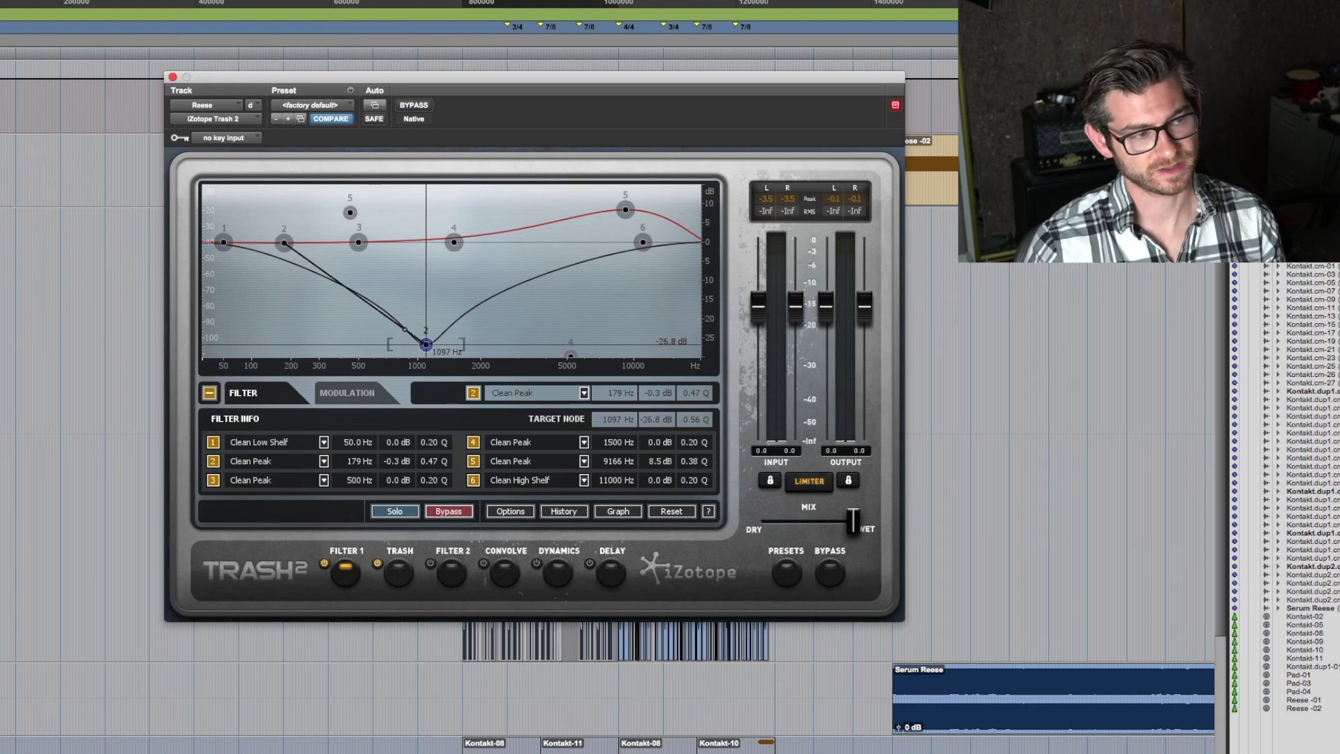
Step: Open the Omnipressor on the Reese track, compare the bass with it bypassed and active, and leave it active
click(234, 226)
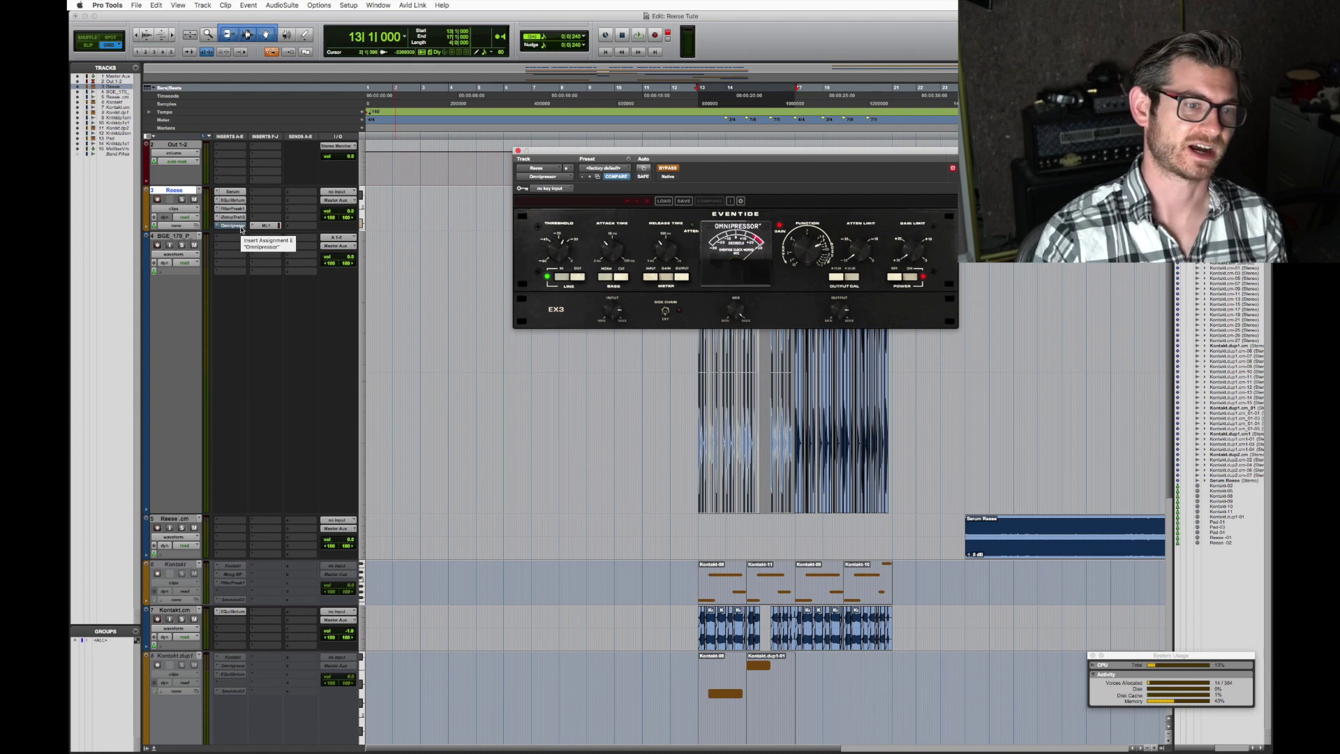
click(667, 169)
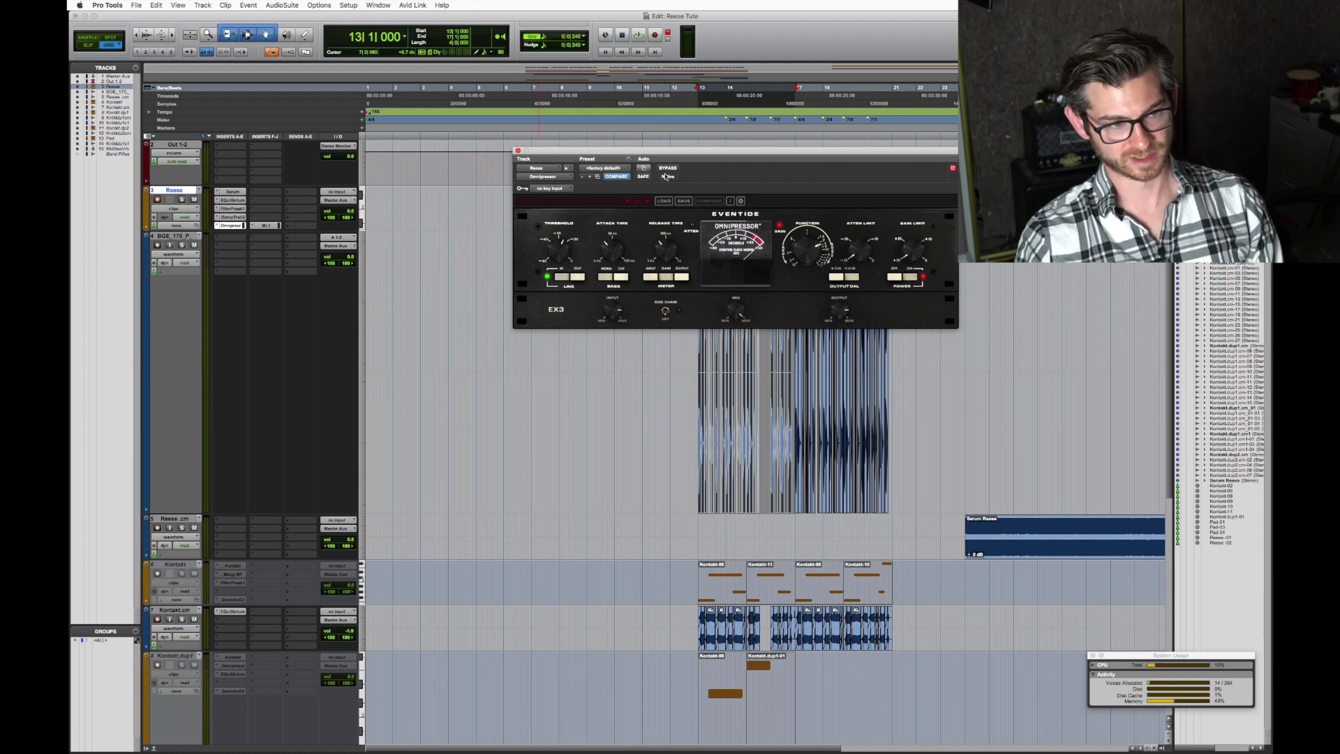
click(668, 168)
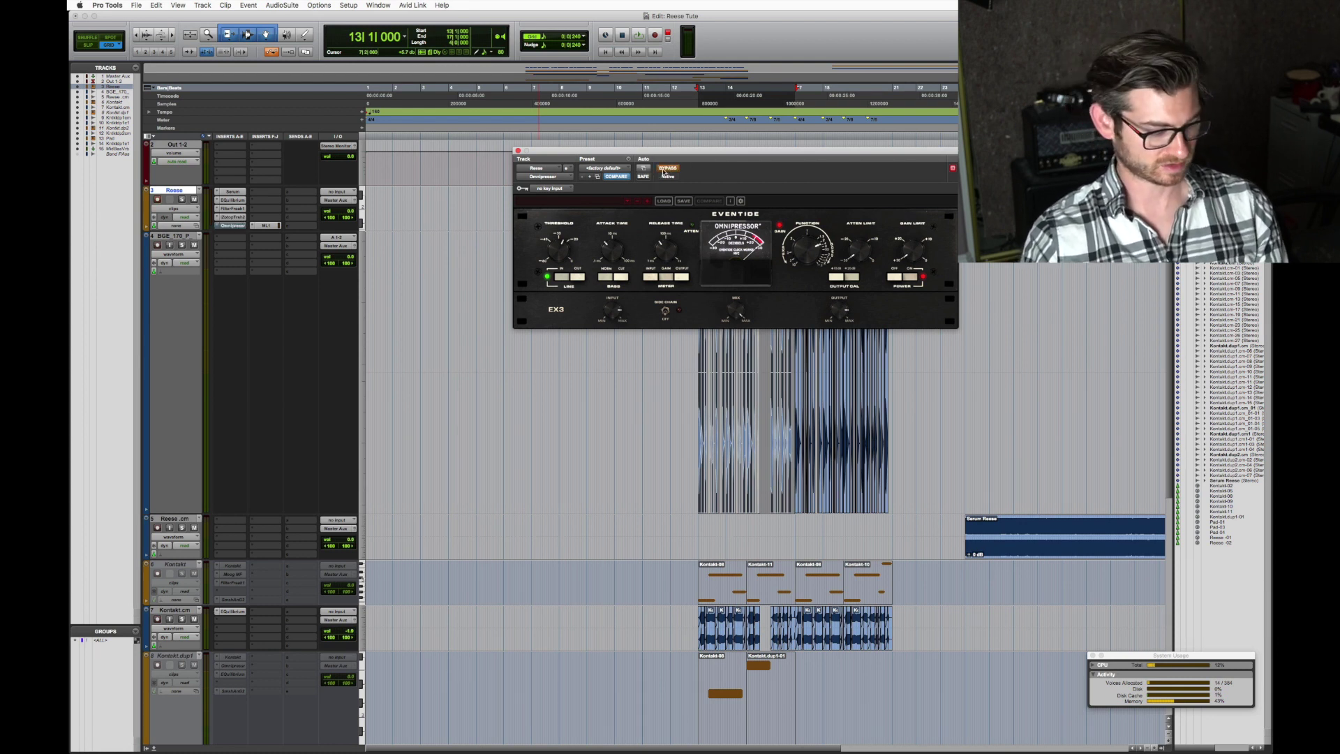
click(668, 169)
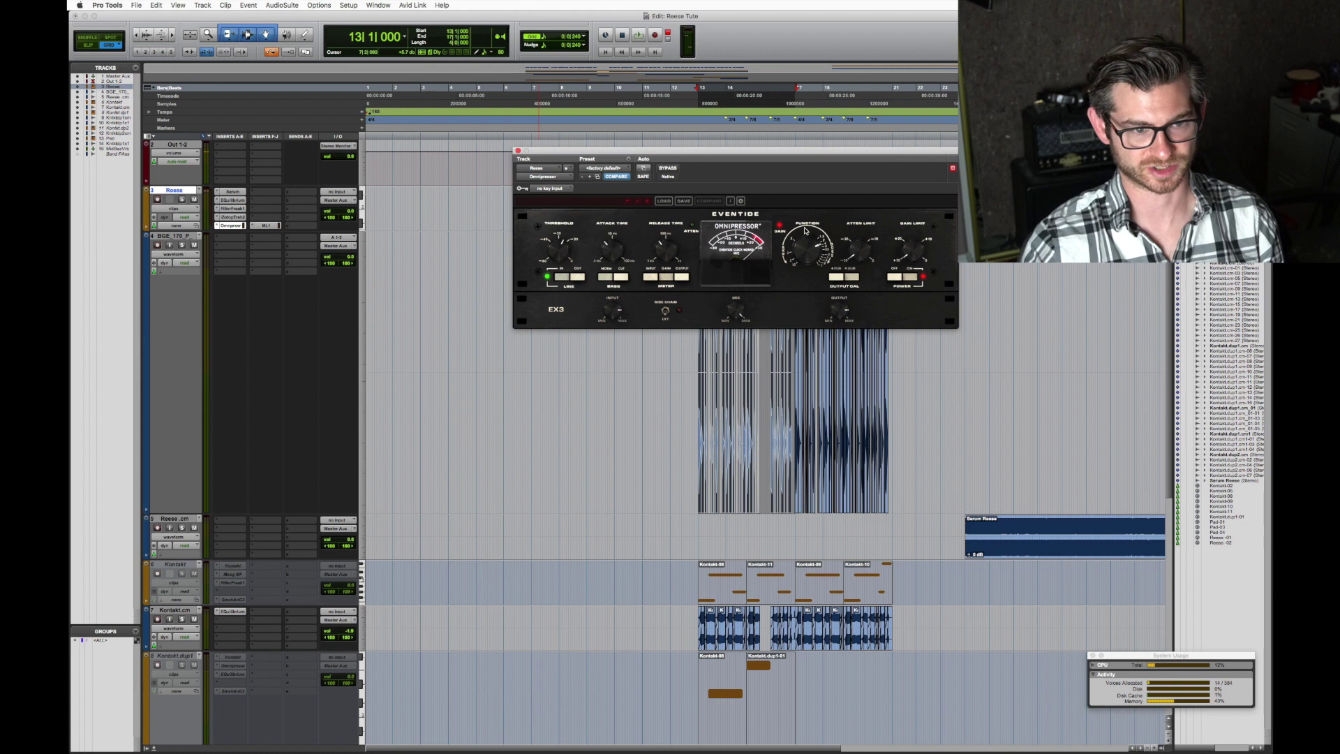
Step: Examine the Omnipressor's function, release time and attack time controls, and close the compressor
drag(849, 270, 848, 281)
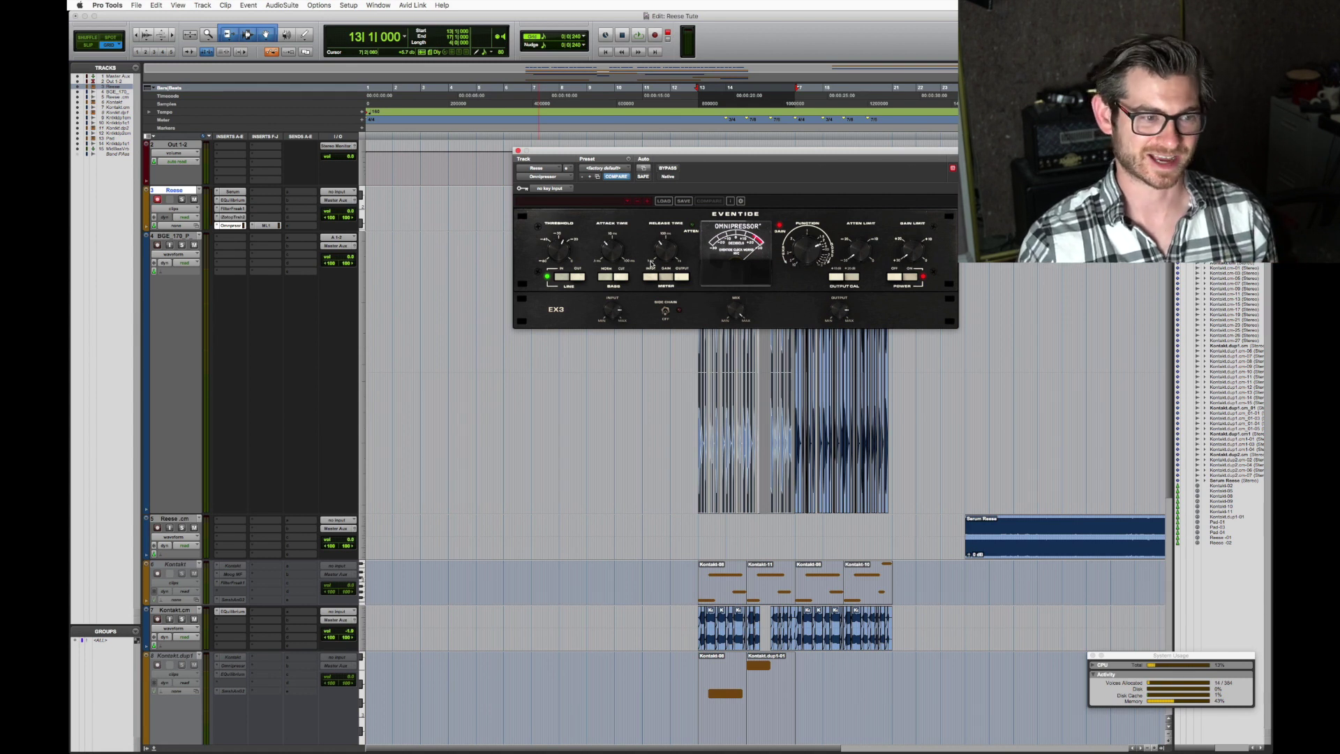
mouse_move(670, 254)
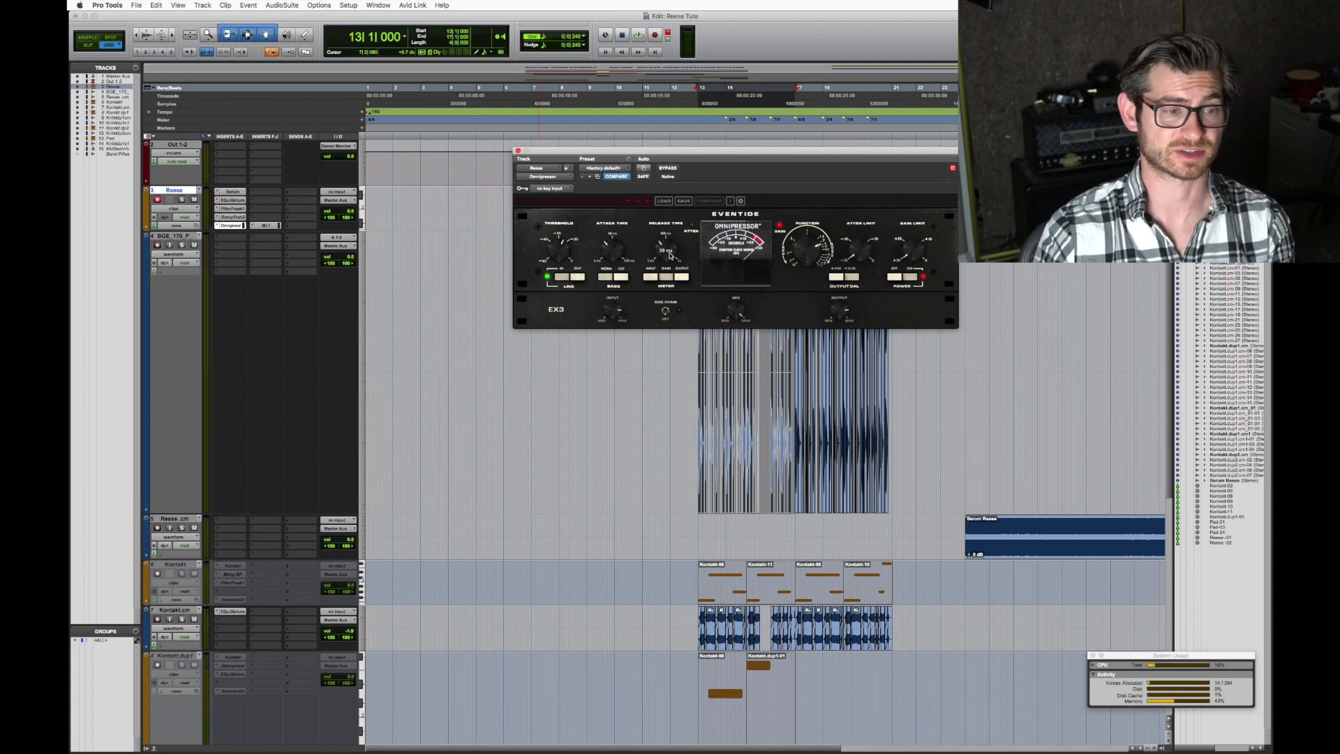
mouse_move(623, 256)
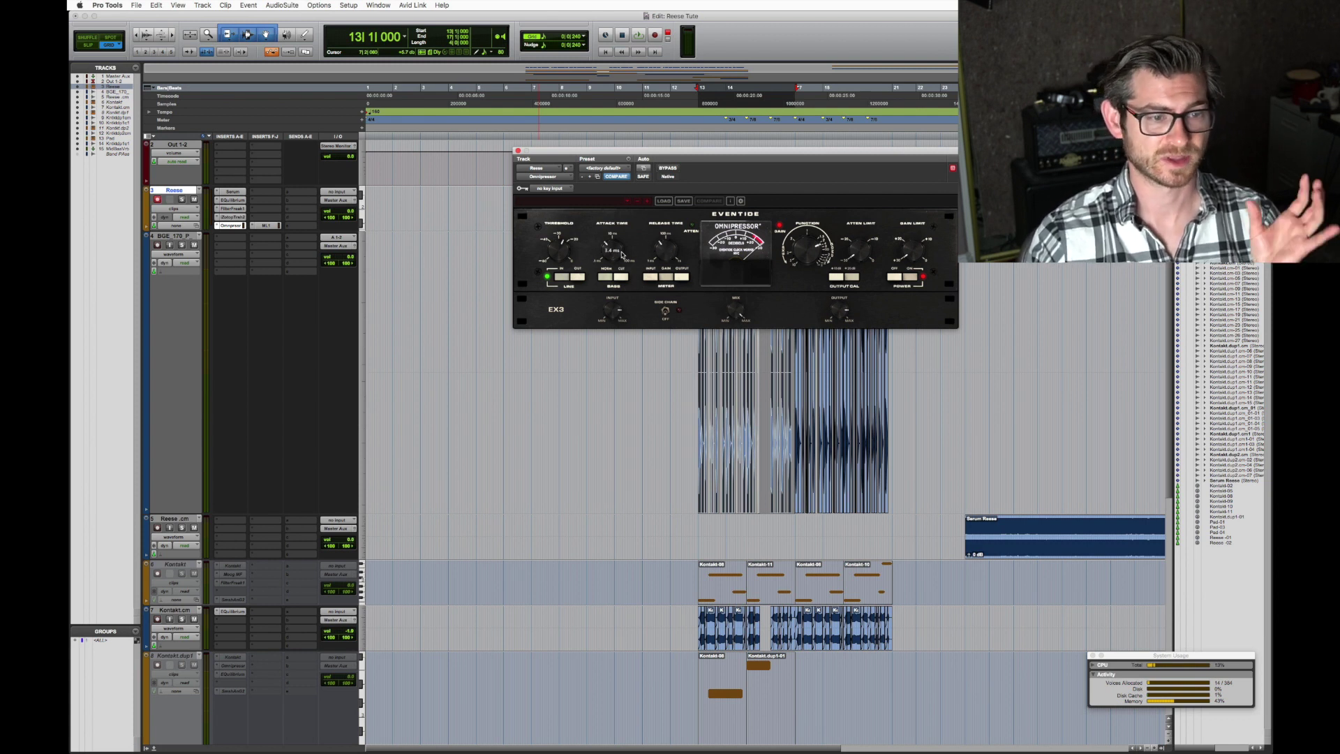
click(840, 278)
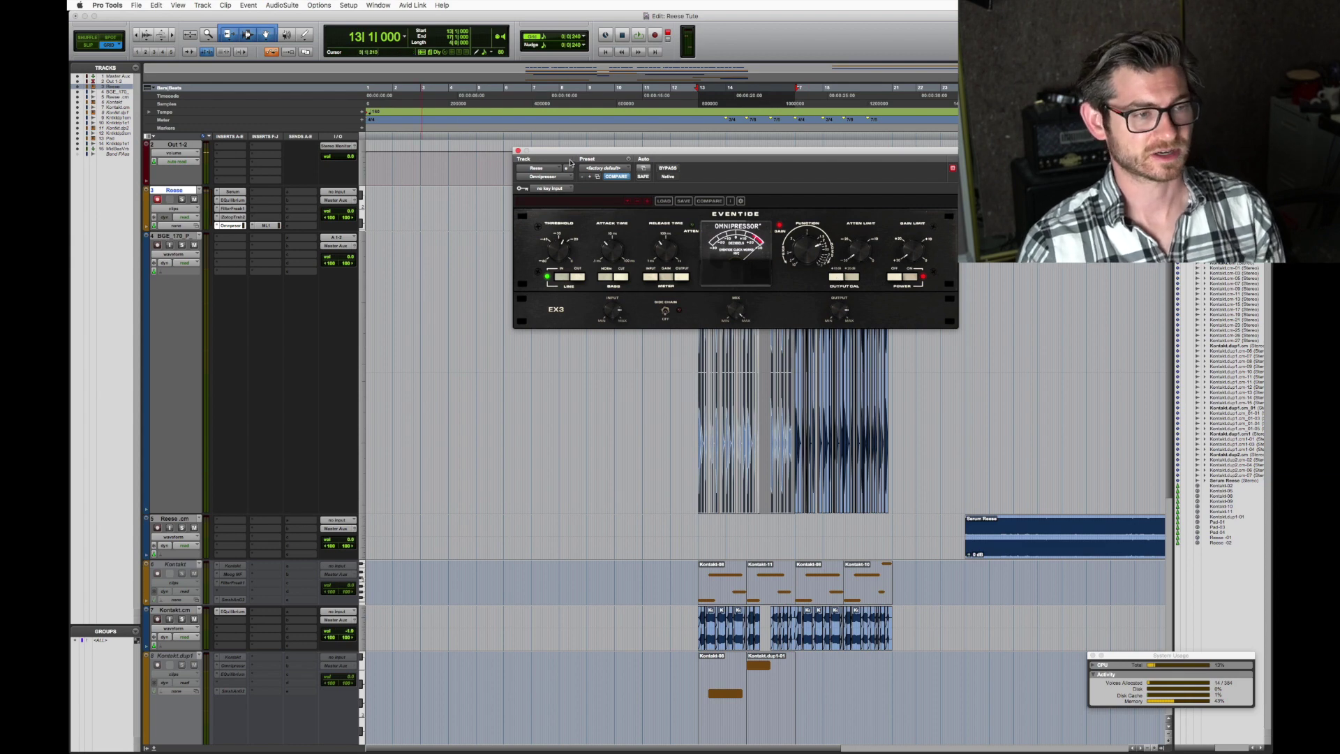
click(518, 150)
Step: Locate the Reese-02 MIDI clip at bar 24, inspect its sustained note in the MIDI editor, and close the editor
key(super+bracketleft)
key(super+bracketleft)
click(547, 223)
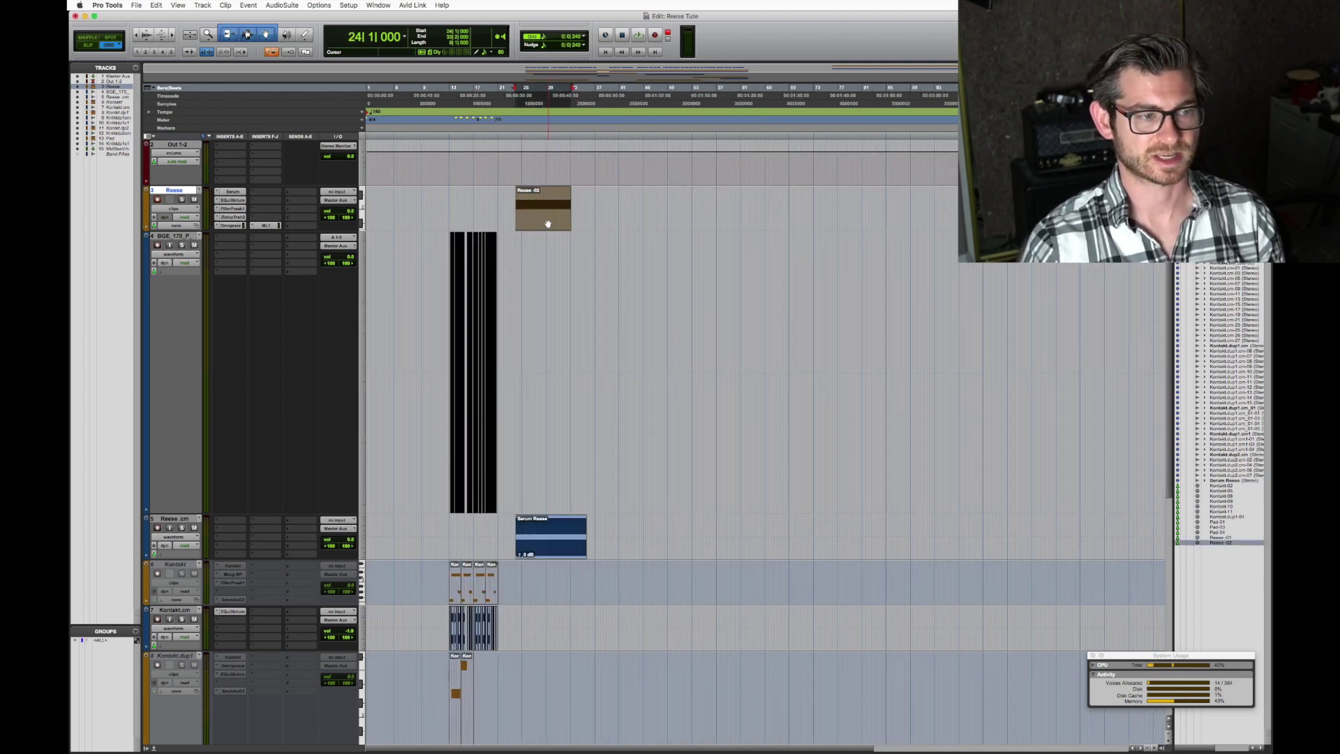
key(super+bracketright)
key(super+bracketright)
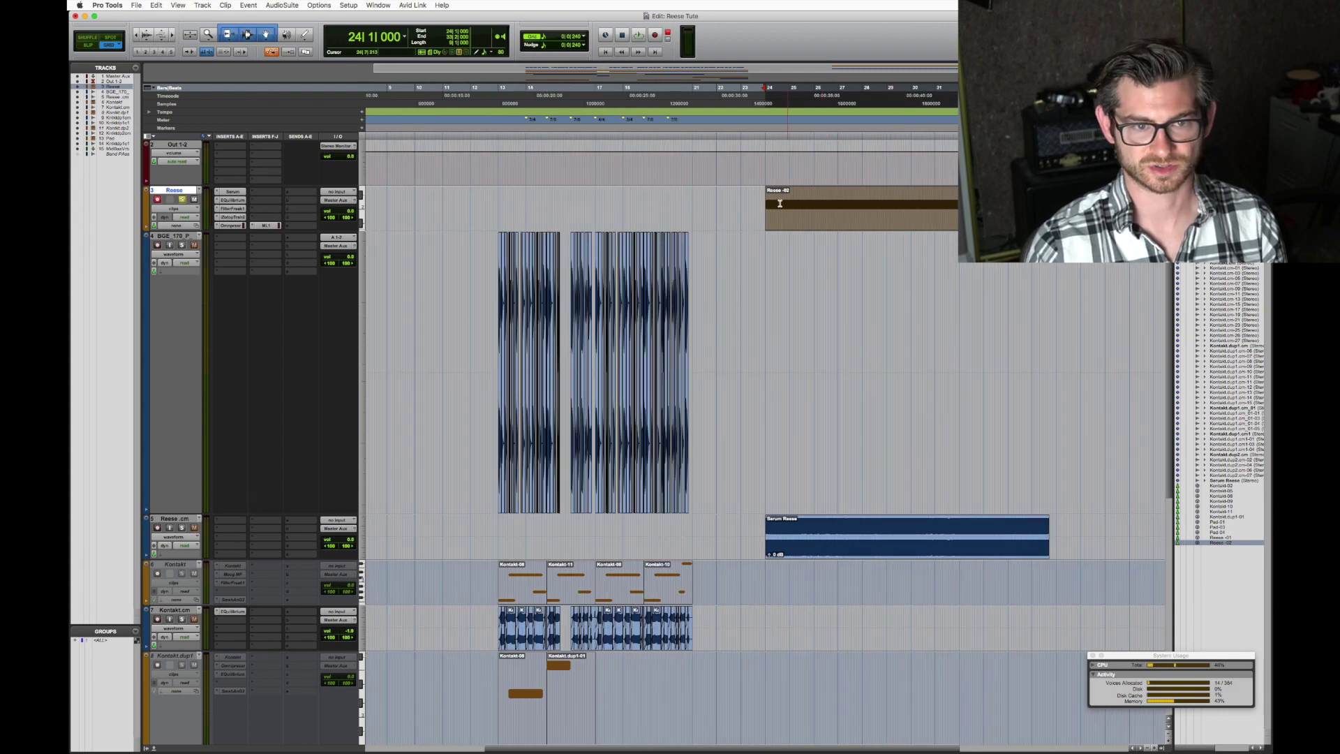
click(919, 202)
click(911, 226)
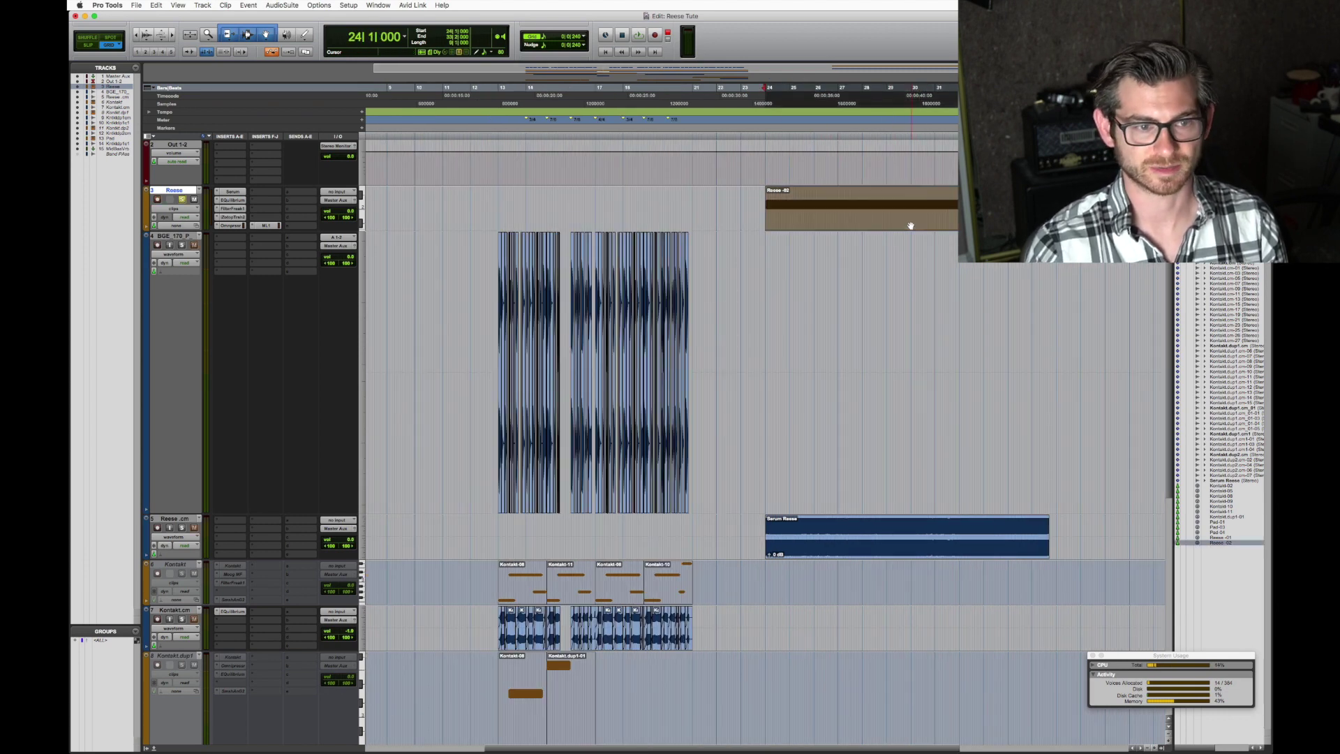
double_click(910, 225)
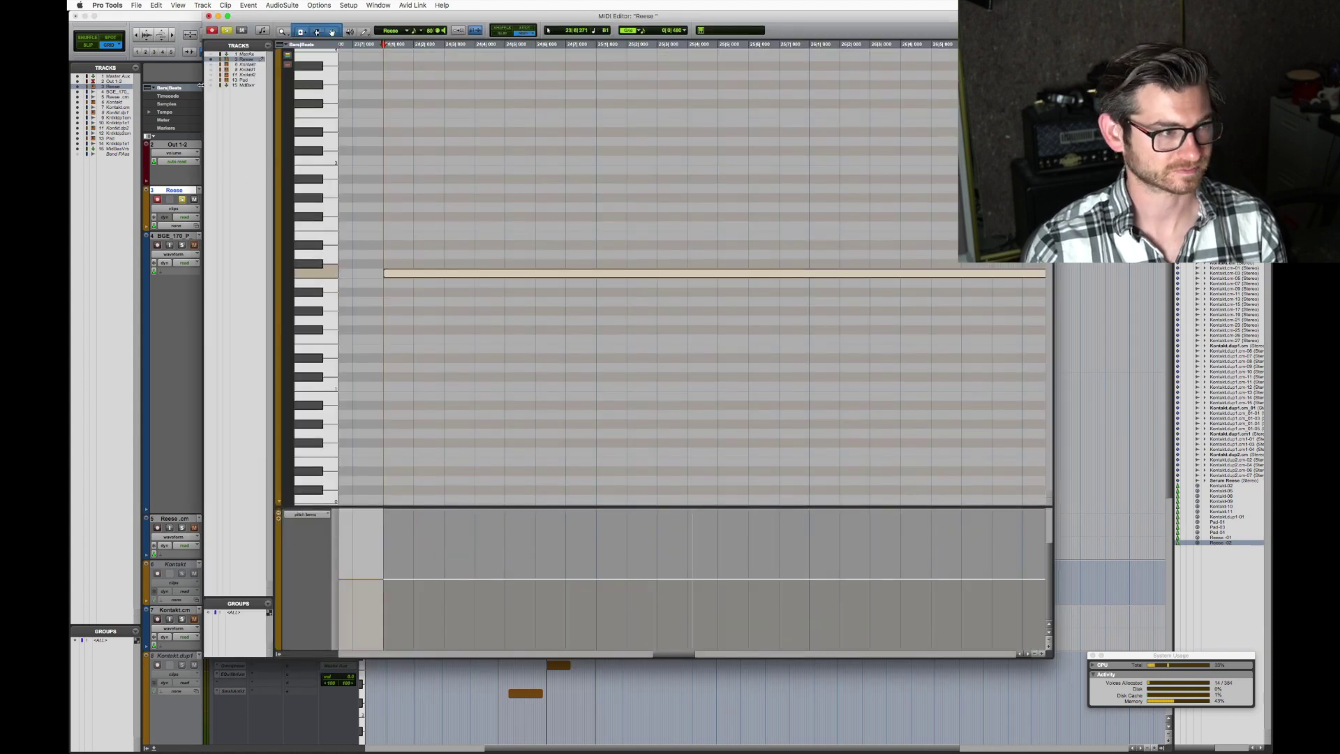
click(208, 15)
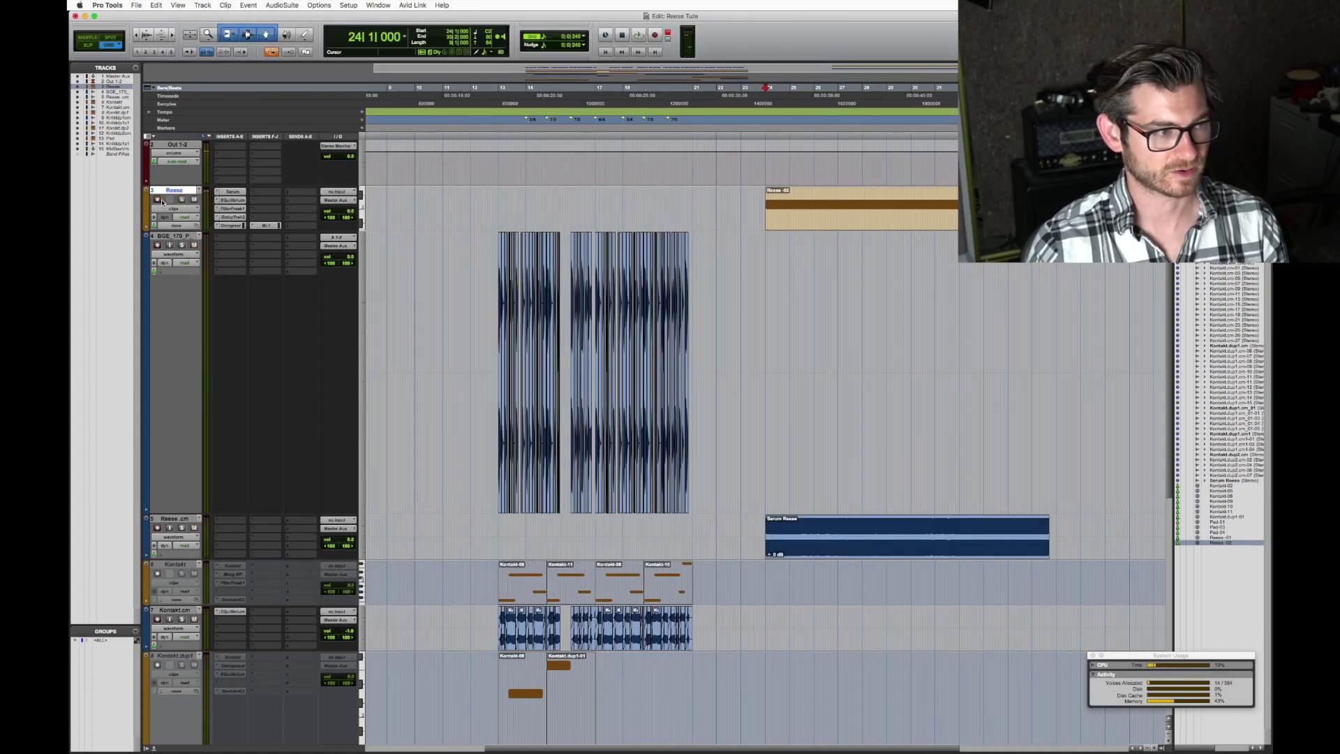
Step: Select the rendered Serum Reese audio clip below the drum break and audition it from bar 24
double_click(921, 532)
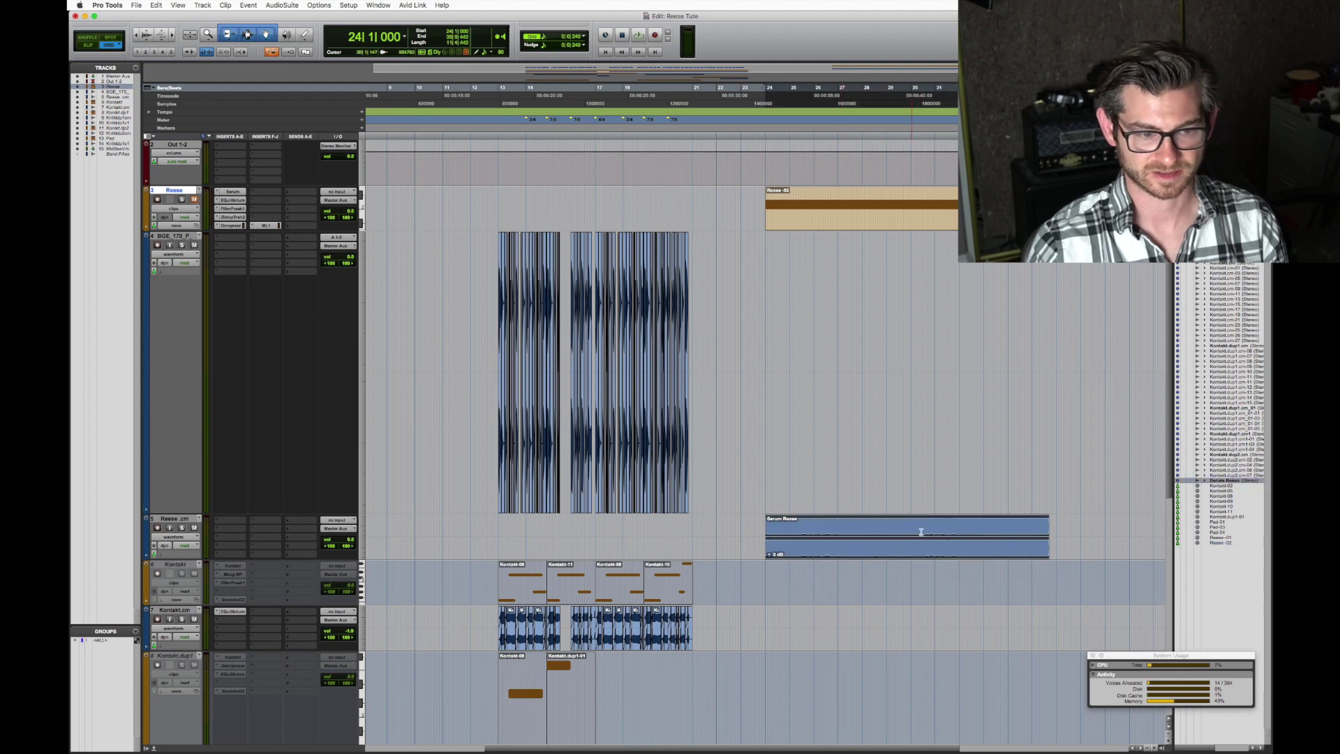
click(838, 527)
key(t)
key(t)
key(t)
click(747, 550)
key(r)
key(r)
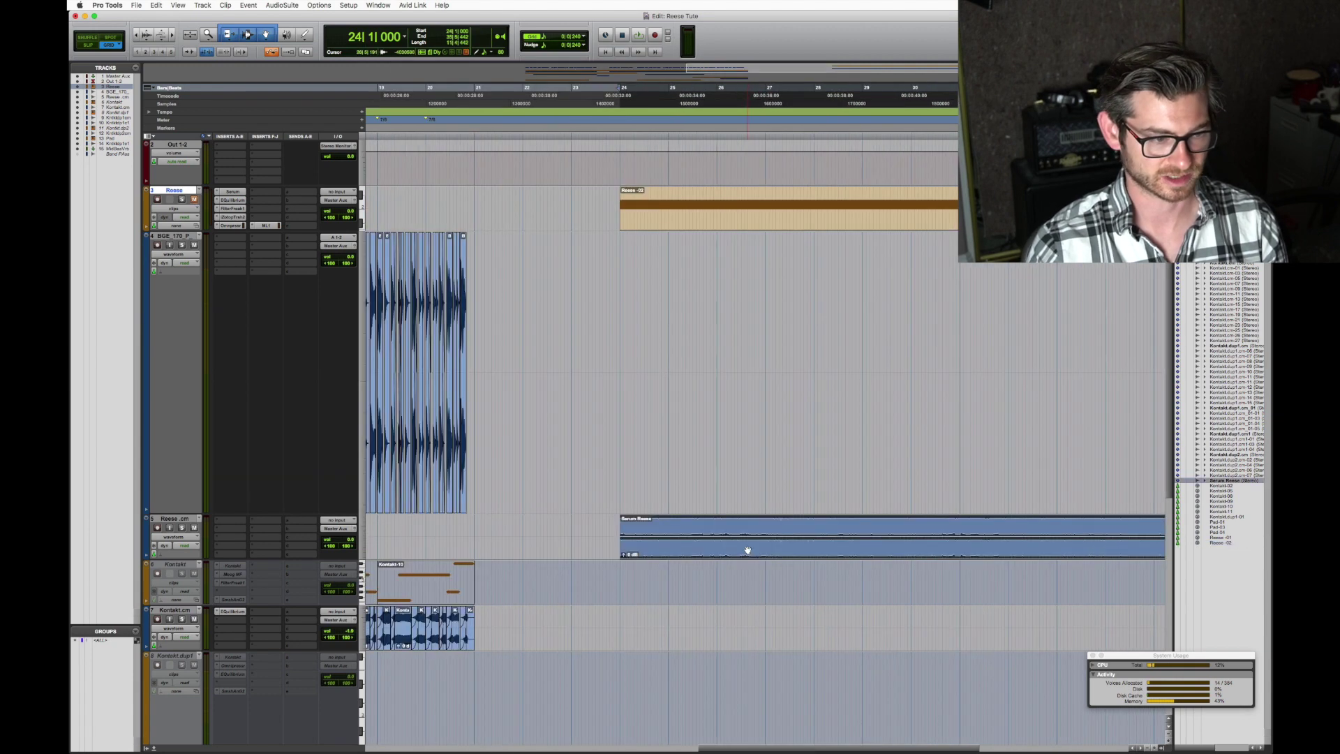
key(shift+s)
key(space)
key(space)
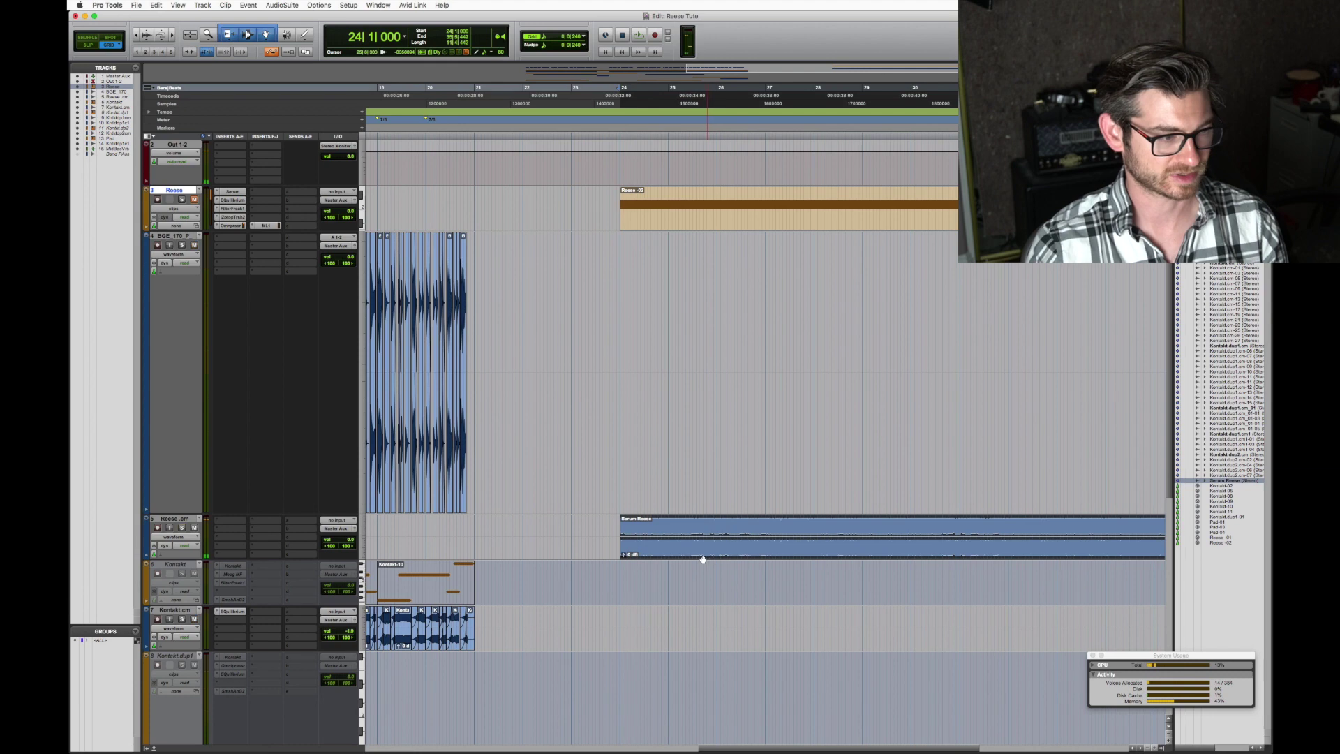
Step: Make the inactive Kontakt track active
key(r)
key(r)
scroll(288, 475, down, 2)
click(181, 475)
right_click(181, 475)
click(241, 676)
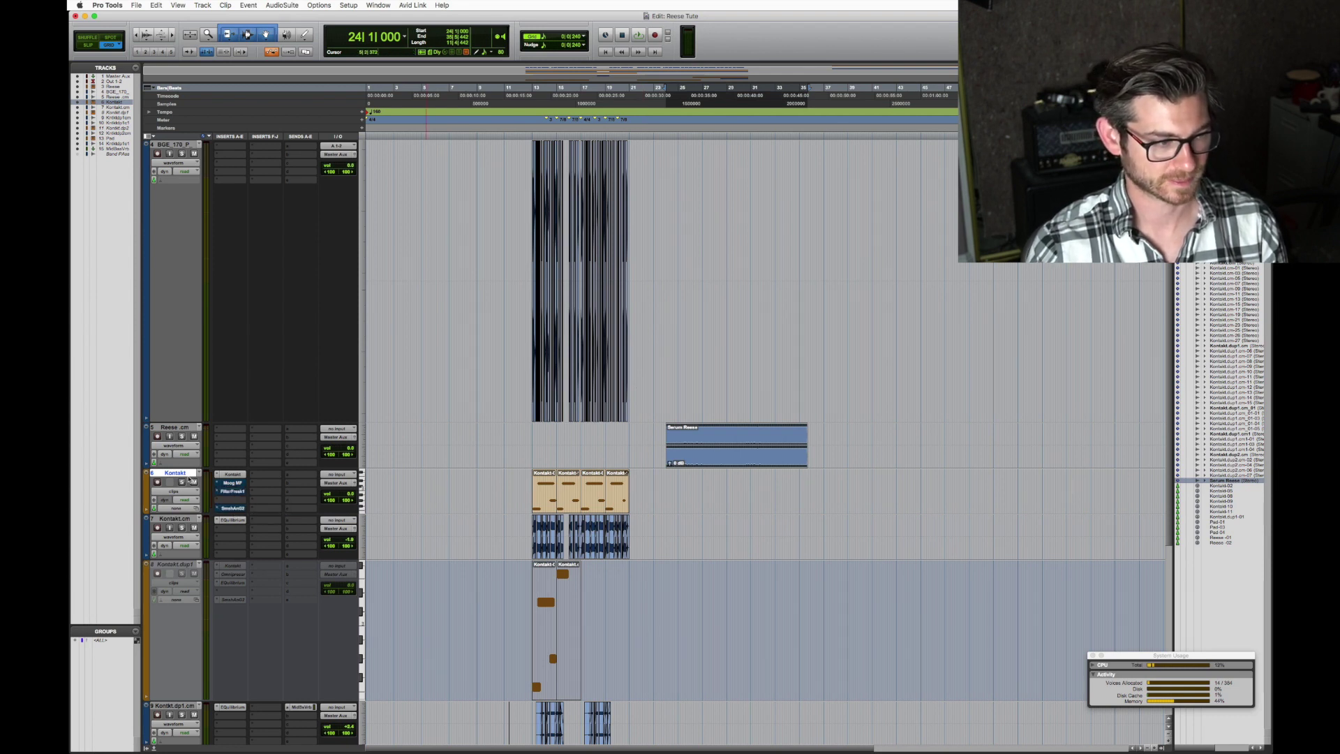
Step: Solo and record-arm the Kontakt track, and open its Serum Reese instrument for editing in Kontakt
click(182, 483)
click(158, 482)
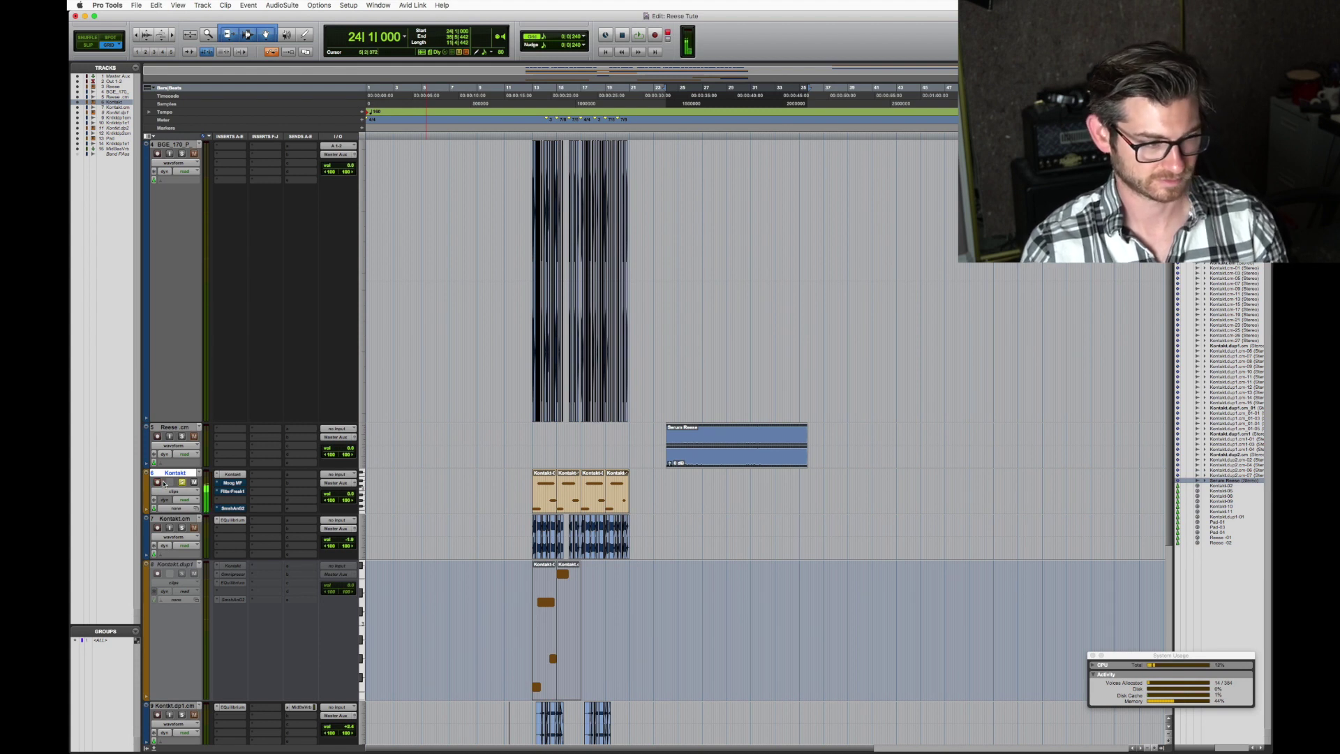
click(238, 477)
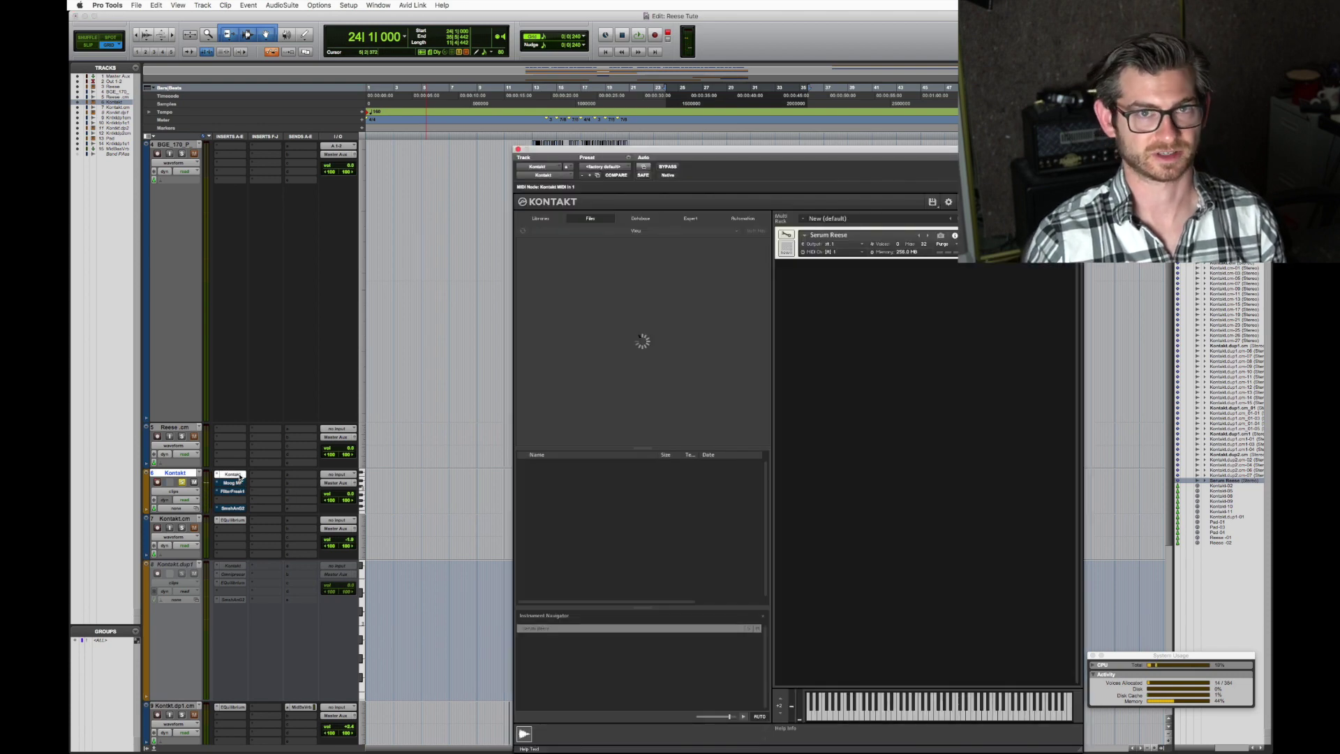
click(786, 235)
drag(867, 164, 675, 70)
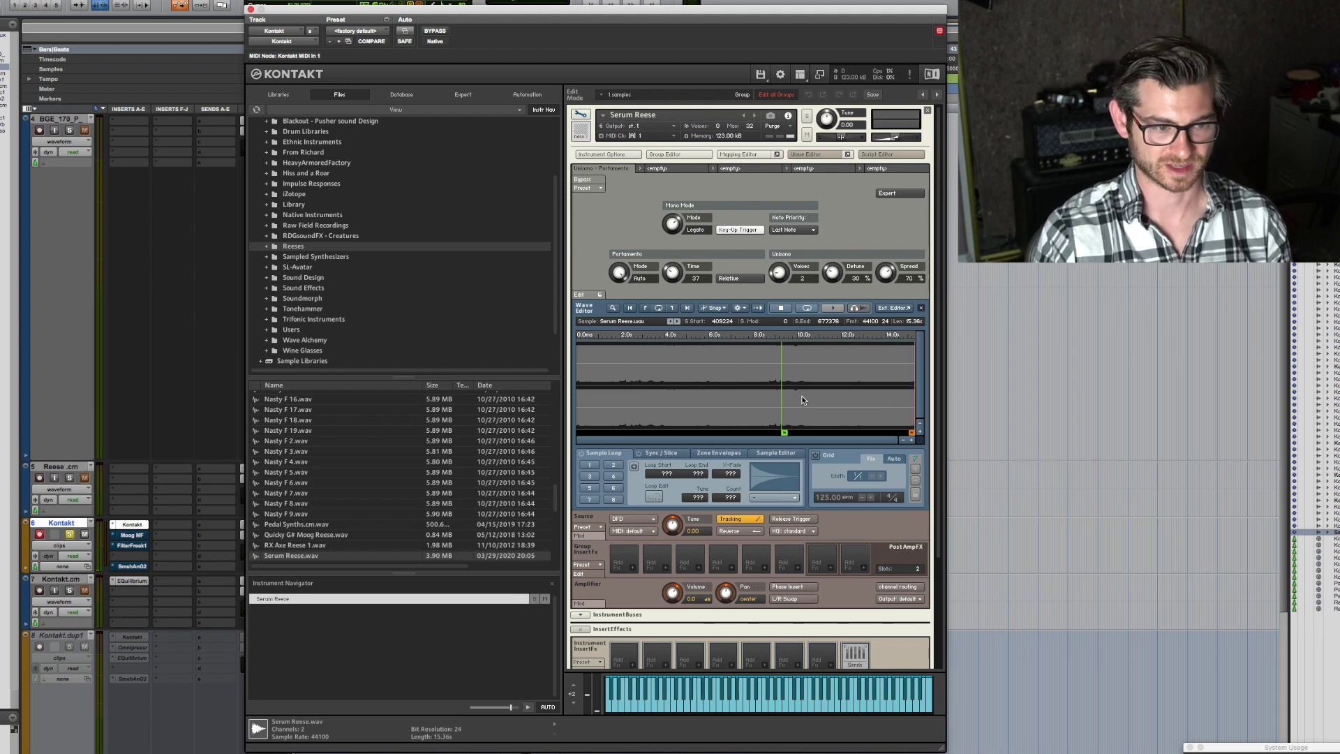
key(shift+r)
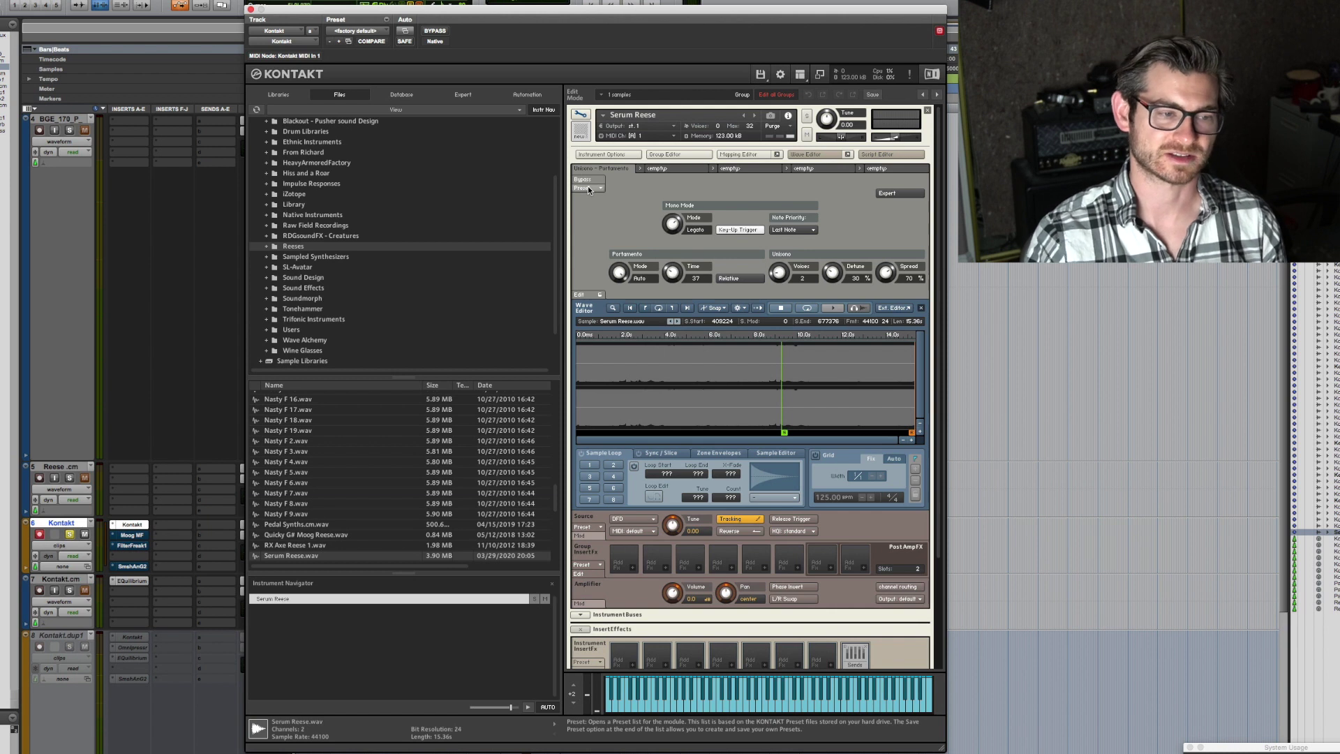
Step: Try the instrument with mono mode and portamento off, and restore mono mode to Legato and portamento to Auto
drag(672, 223, 672, 234)
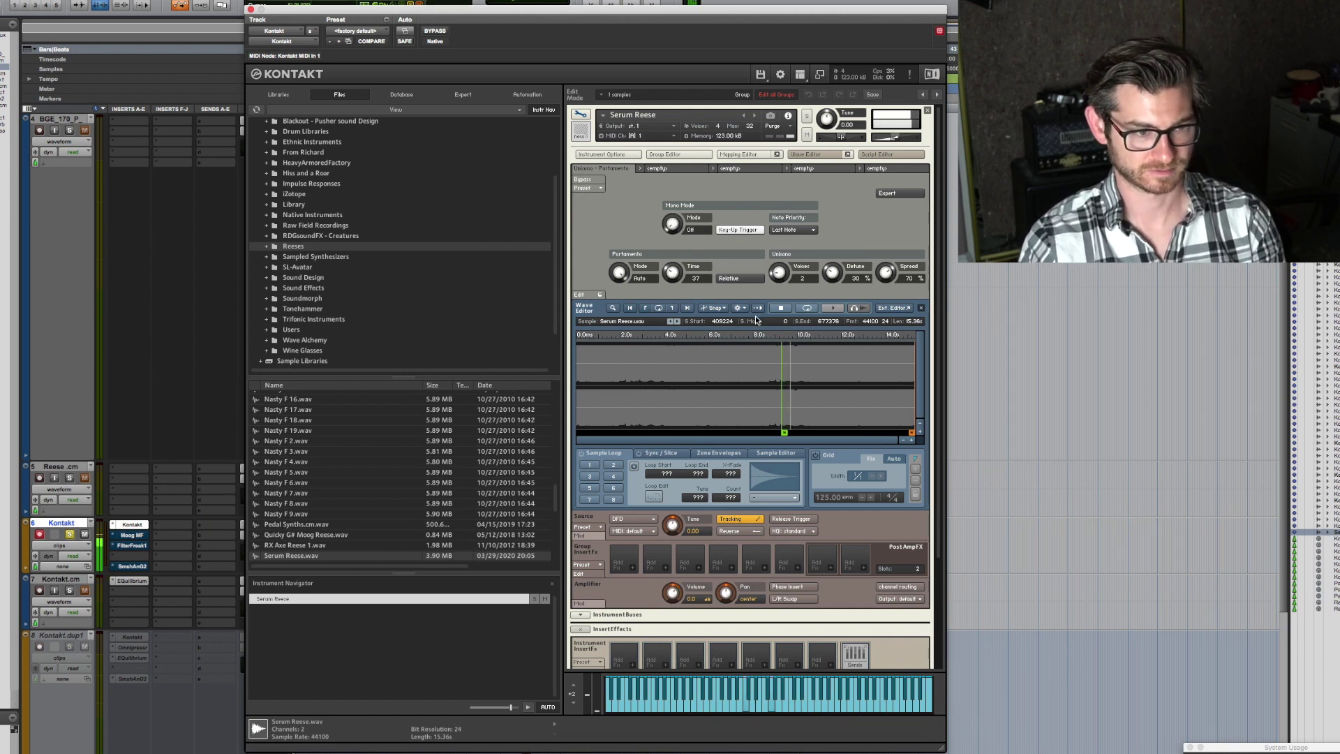
drag(618, 272, 617, 467)
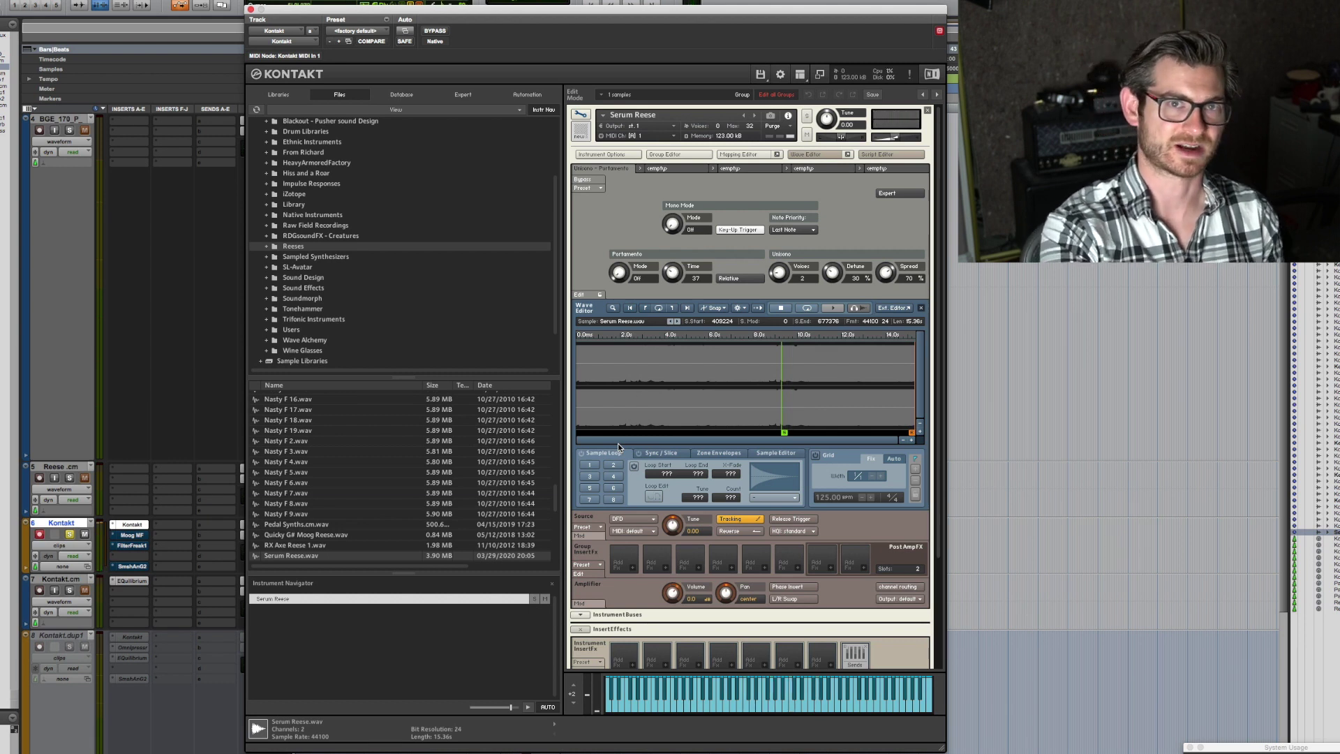
drag(672, 224, 681, 147)
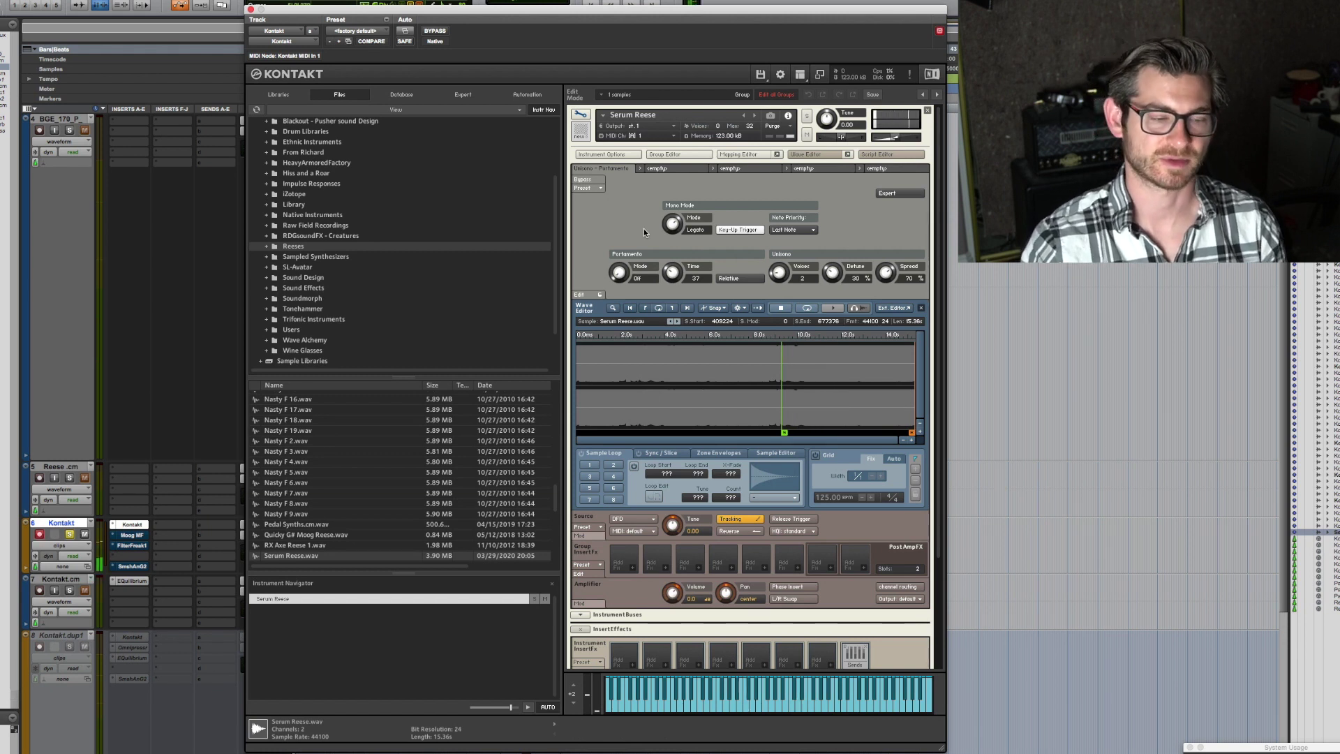
drag(619, 274, 633, 155)
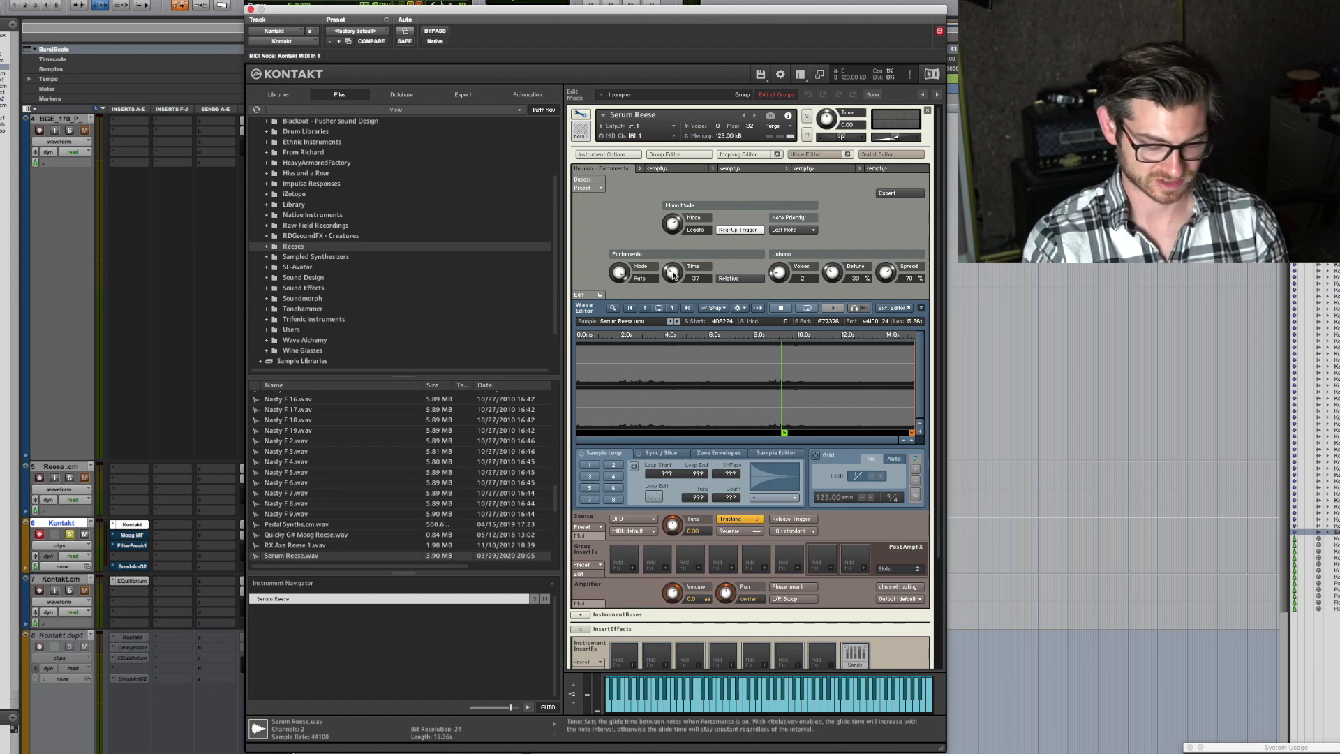
Step: Try a portamento time of 94, set it to 36, and compare the unison with a single voice
drag(673, 274, 682, 250)
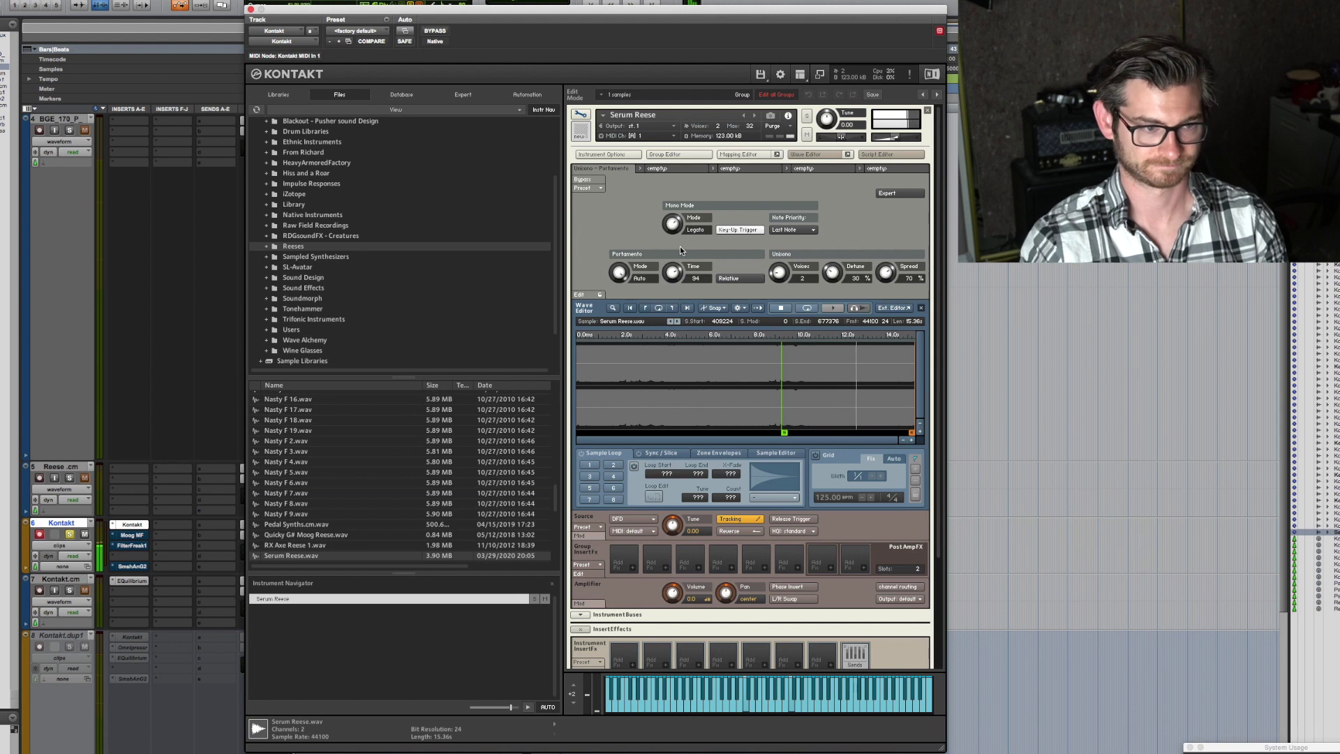
drag(673, 273, 675, 339)
drag(781, 277, 781, 300)
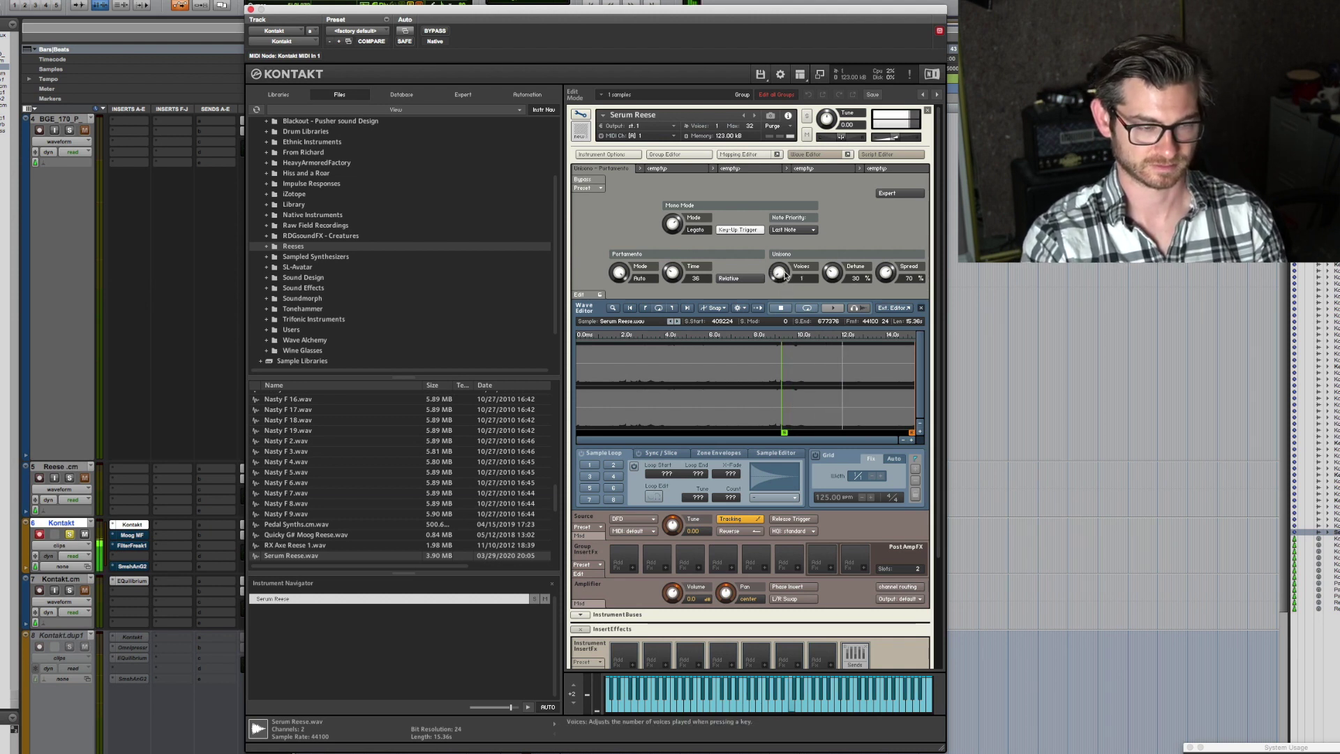
drag(785, 273, 783, 263)
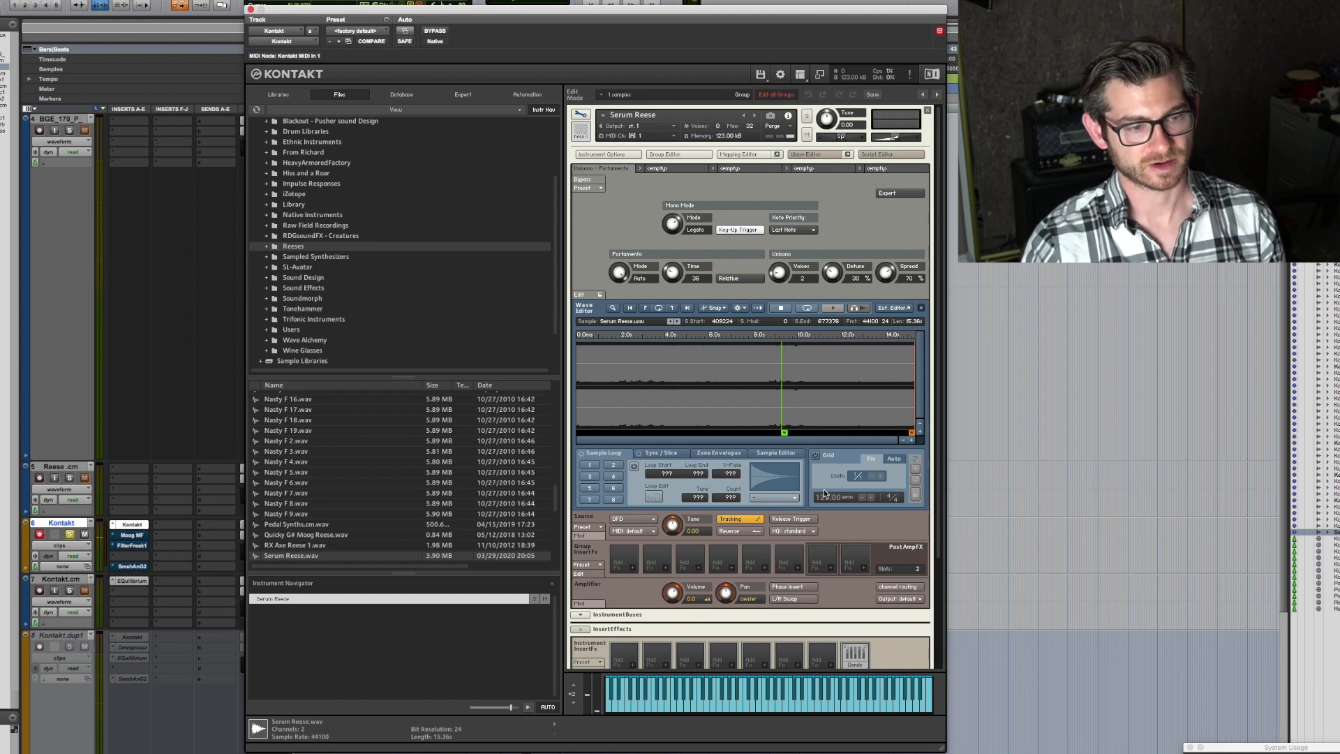
Step: Examine the instrument's effect slots and volume envelope, and close Kontakt
scroll(829, 494, down, 2)
scroll(828, 494, down, 3)
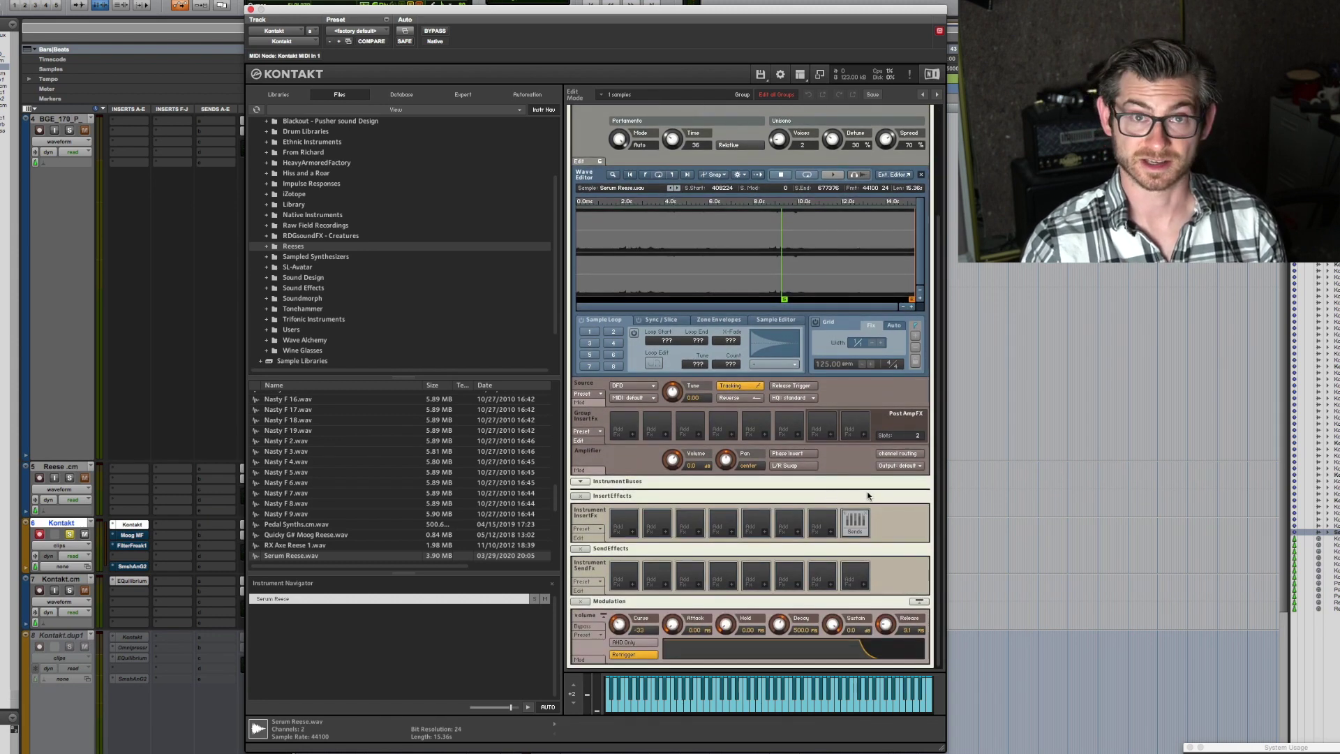
click(251, 9)
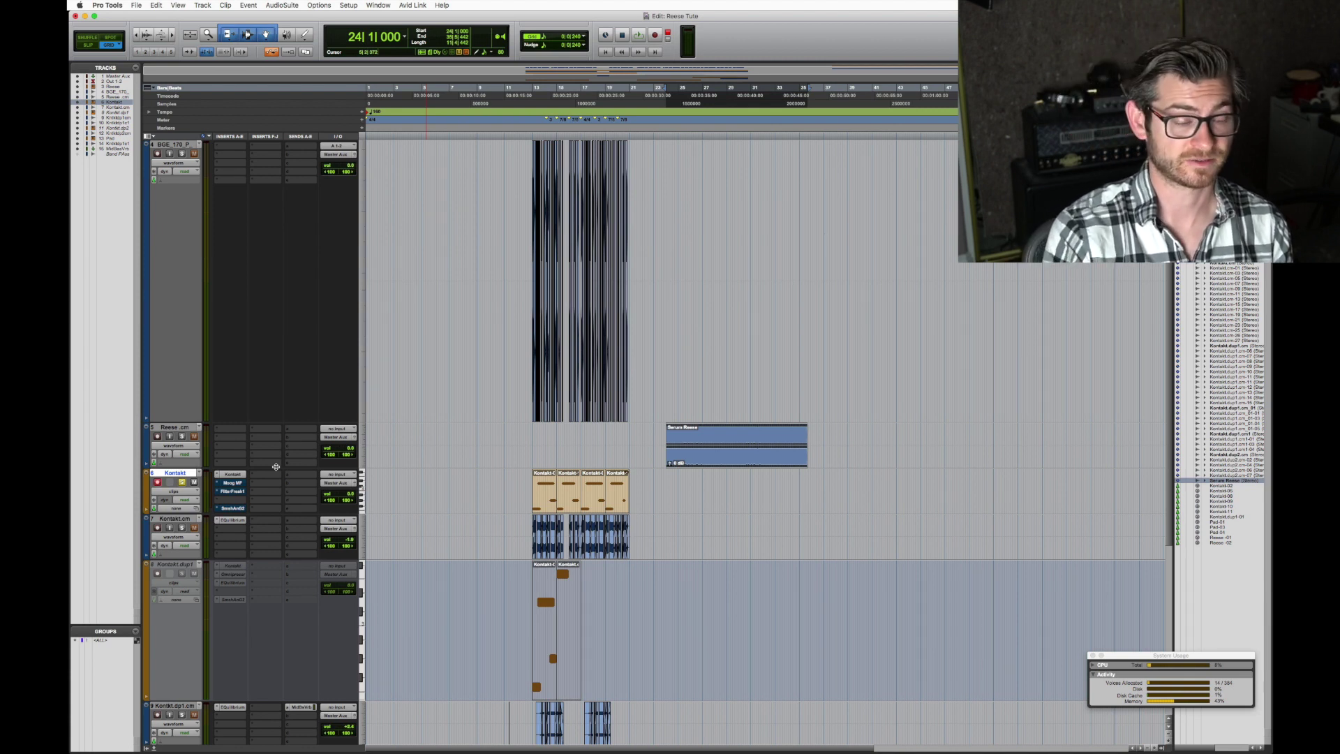
Step: Open FilterFreak on the Kontakt track, take it out of bypass, and adjust its low-pass filter frequency
click(237, 491)
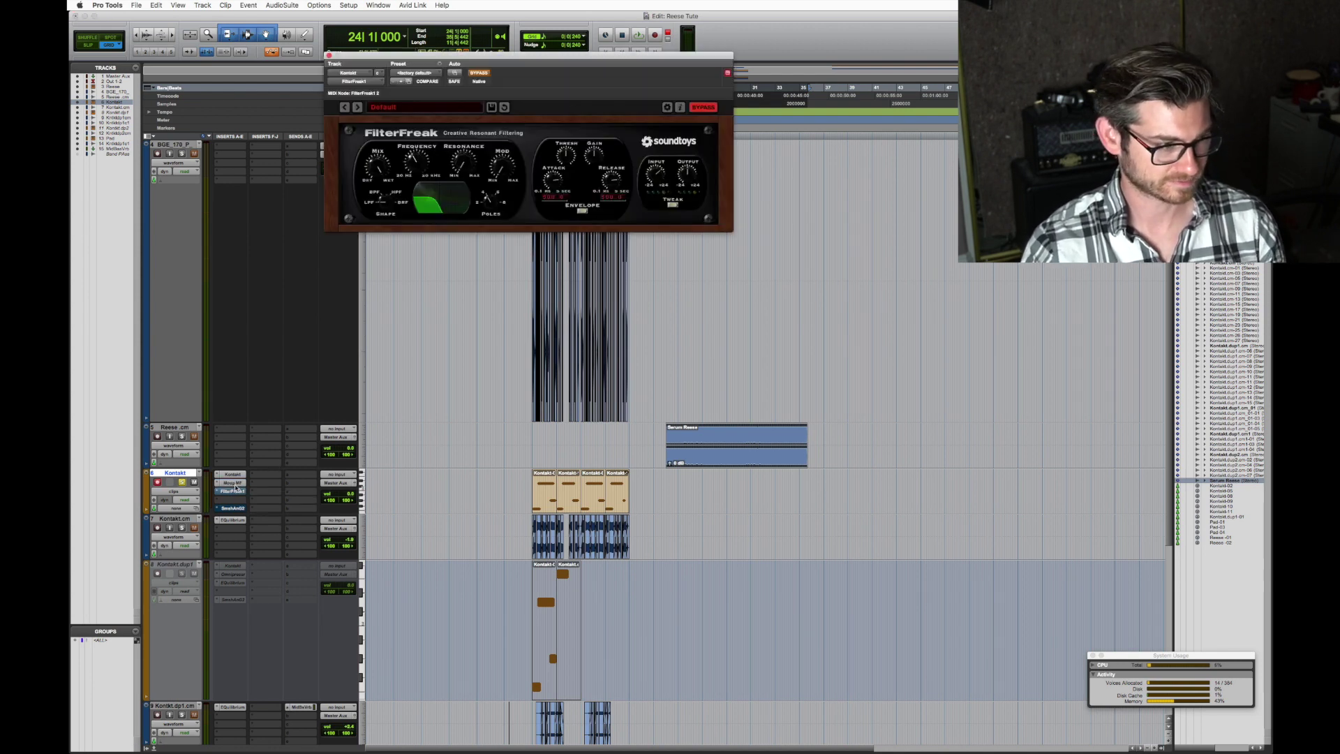
click(233, 483)
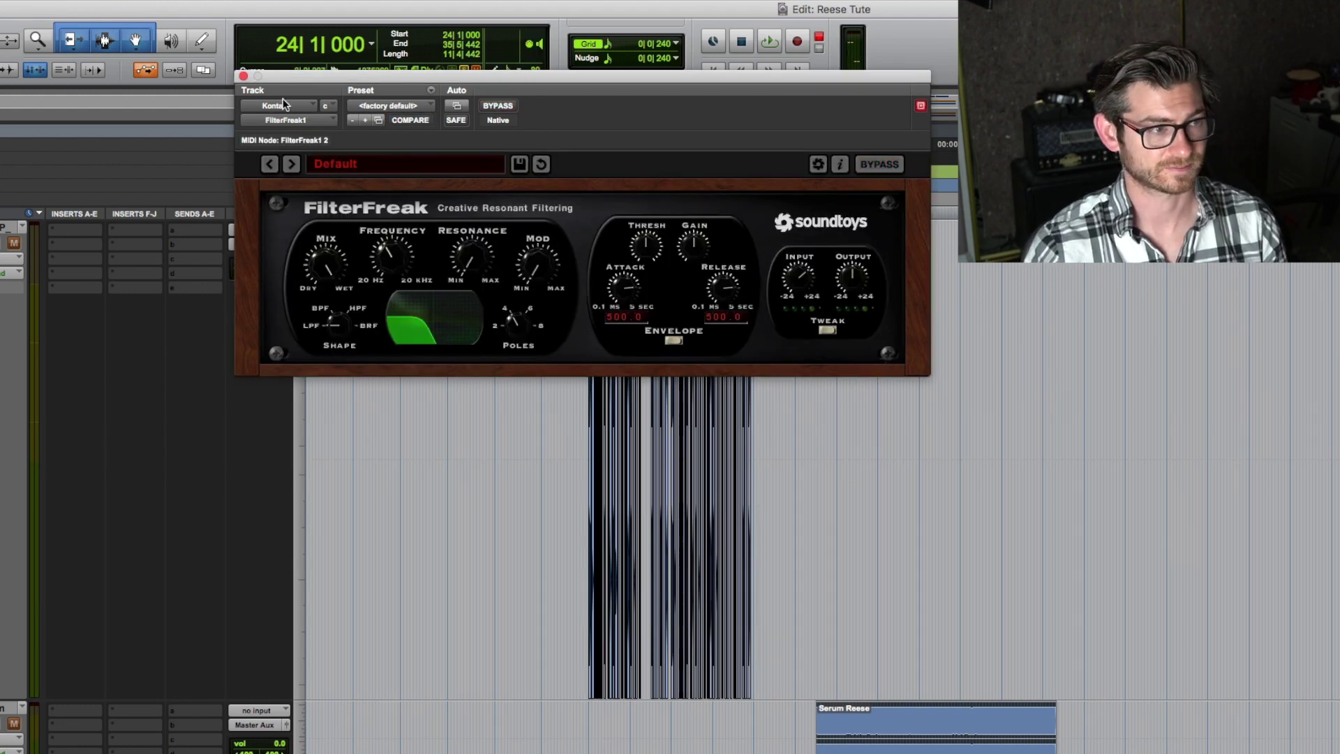
drag(300, 70, 642, 212)
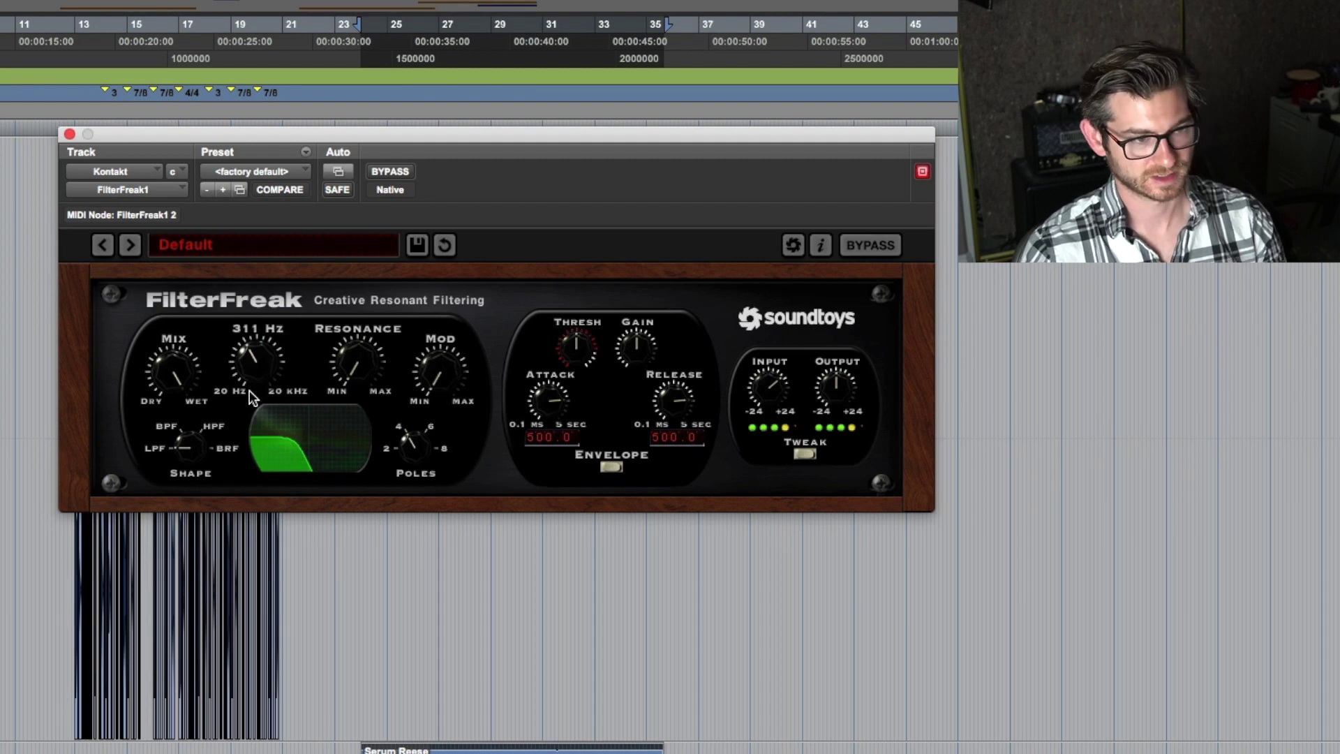
mouse_move(261, 366)
mouse_down()
mouse_move(274, 342)
mouse_move(297, 356)
mouse_move(297, 413)
mouse_move(261, 366)
mouse_up()
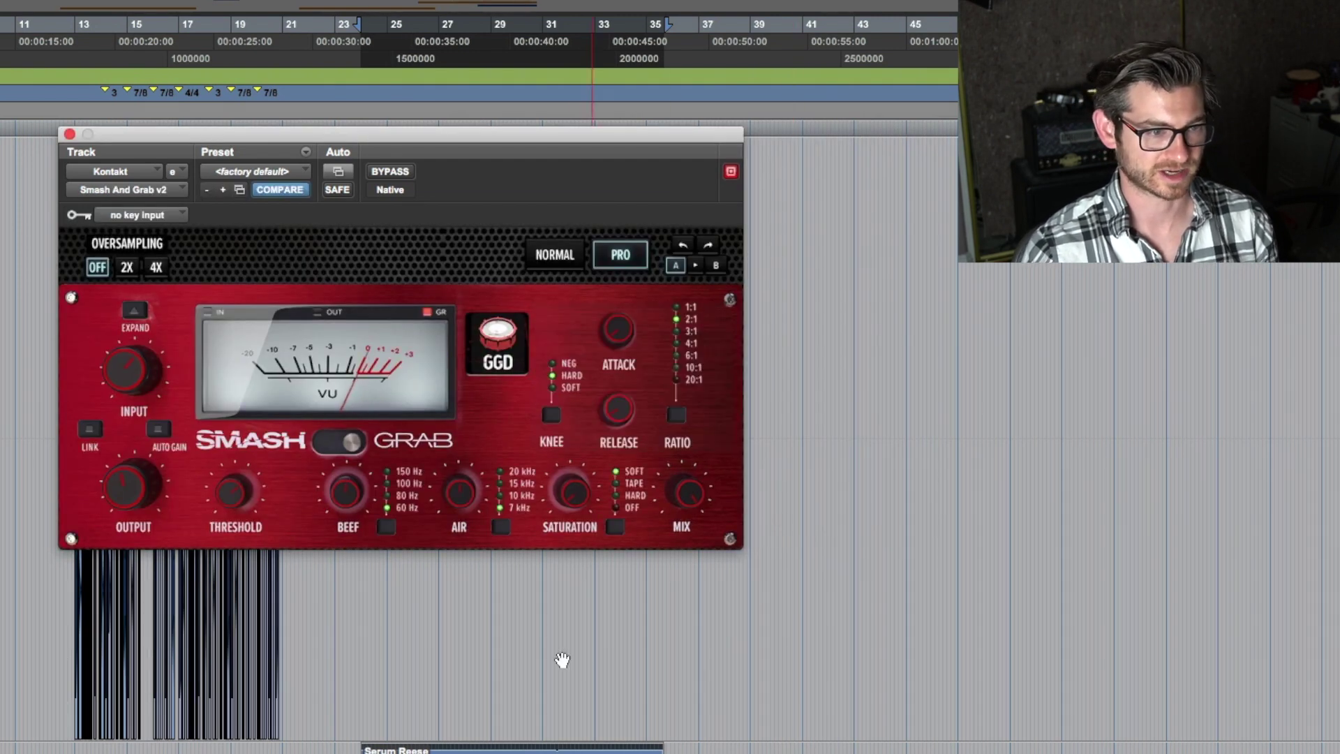
Step: Audition the Kontakt track through the Smash And Grab compressor and close the plug-in
click(105, 580)
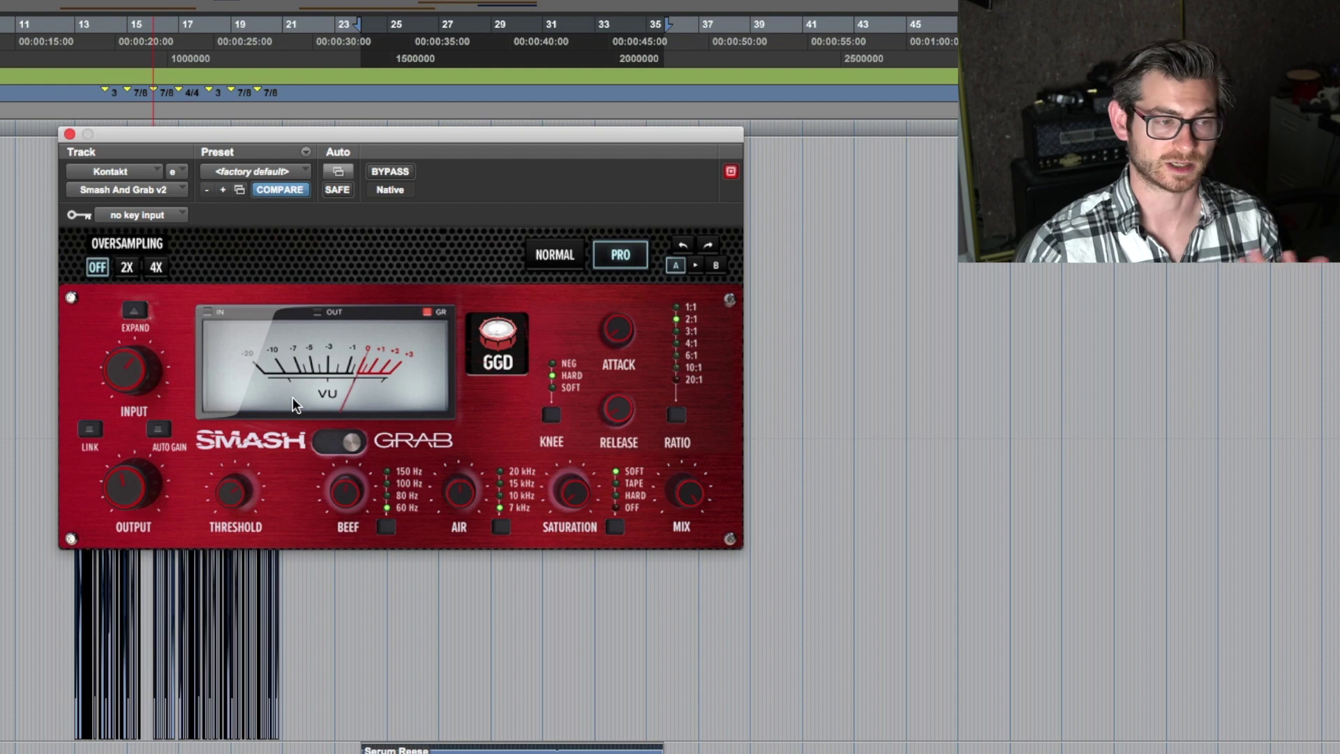
click(70, 133)
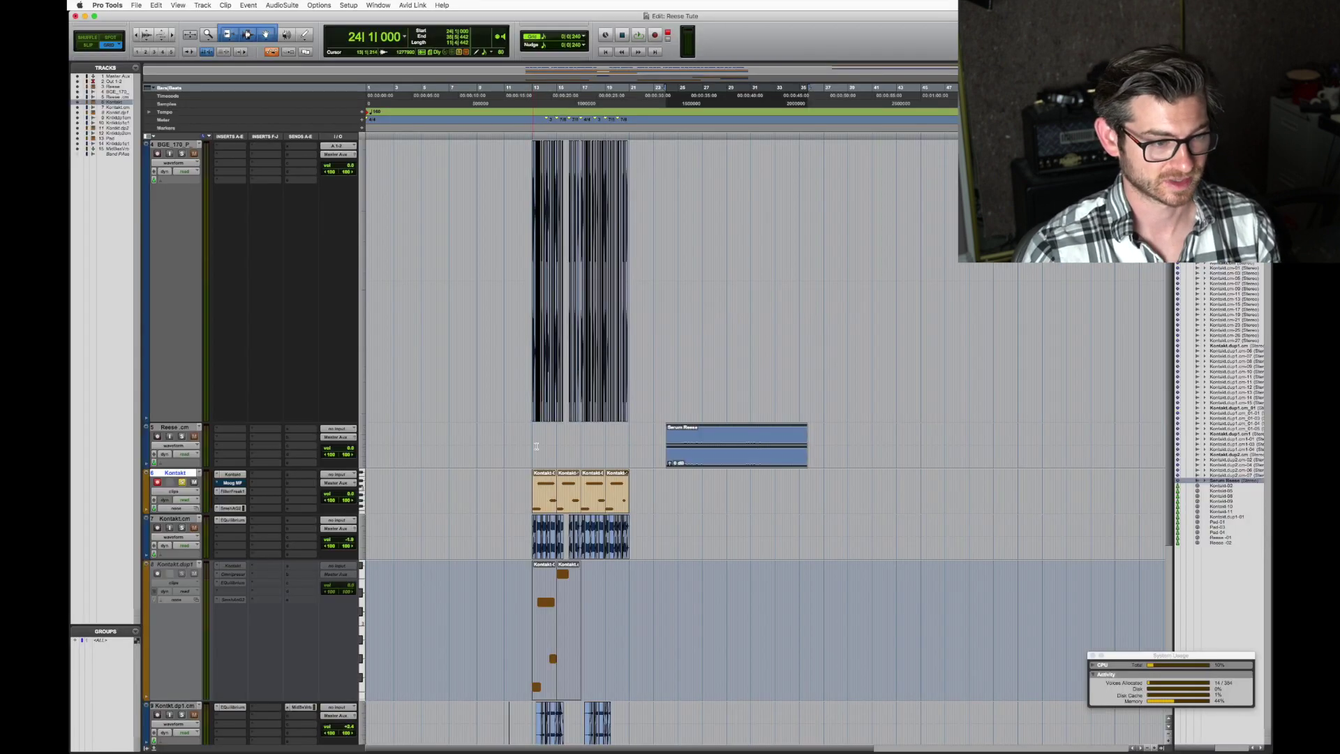
Step: Select the first Kontakt MIDI clip at bar 13 and audition it on its own
scroll(536, 445, down, 5)
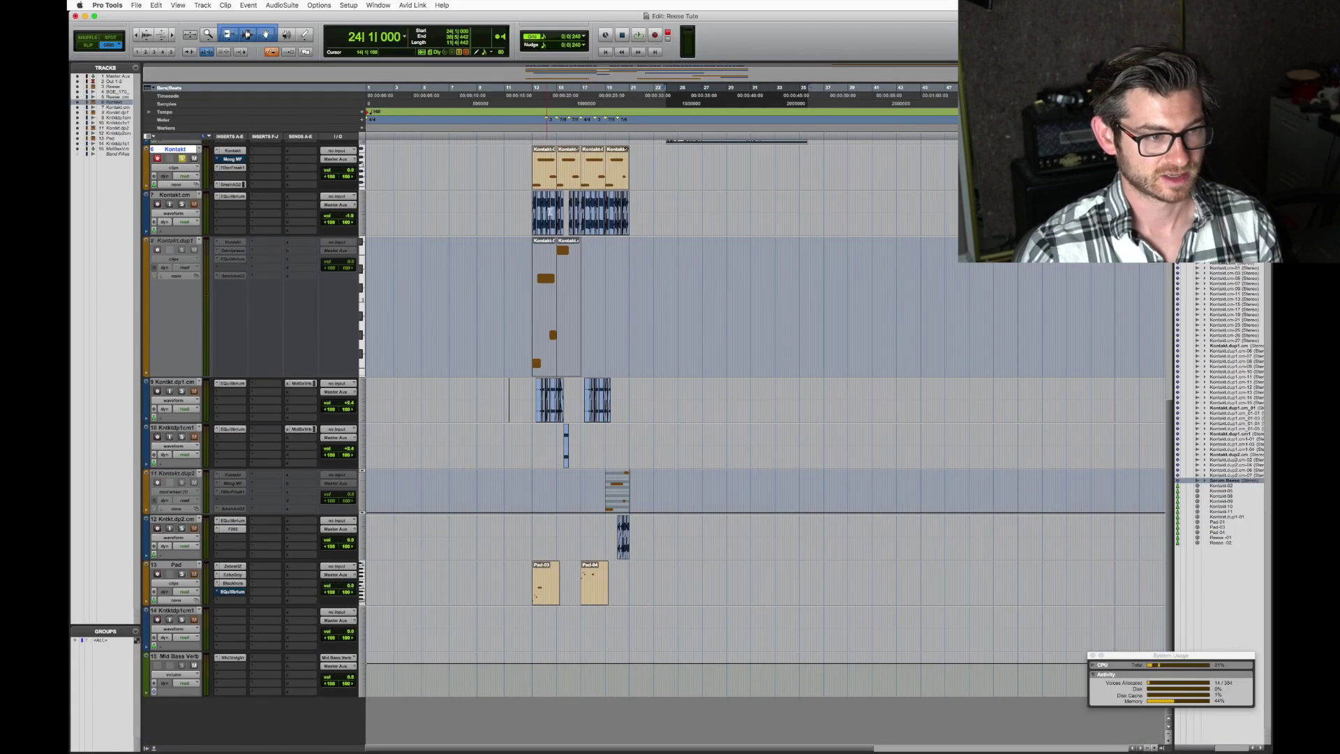
click(549, 222)
key(e)
key(space)
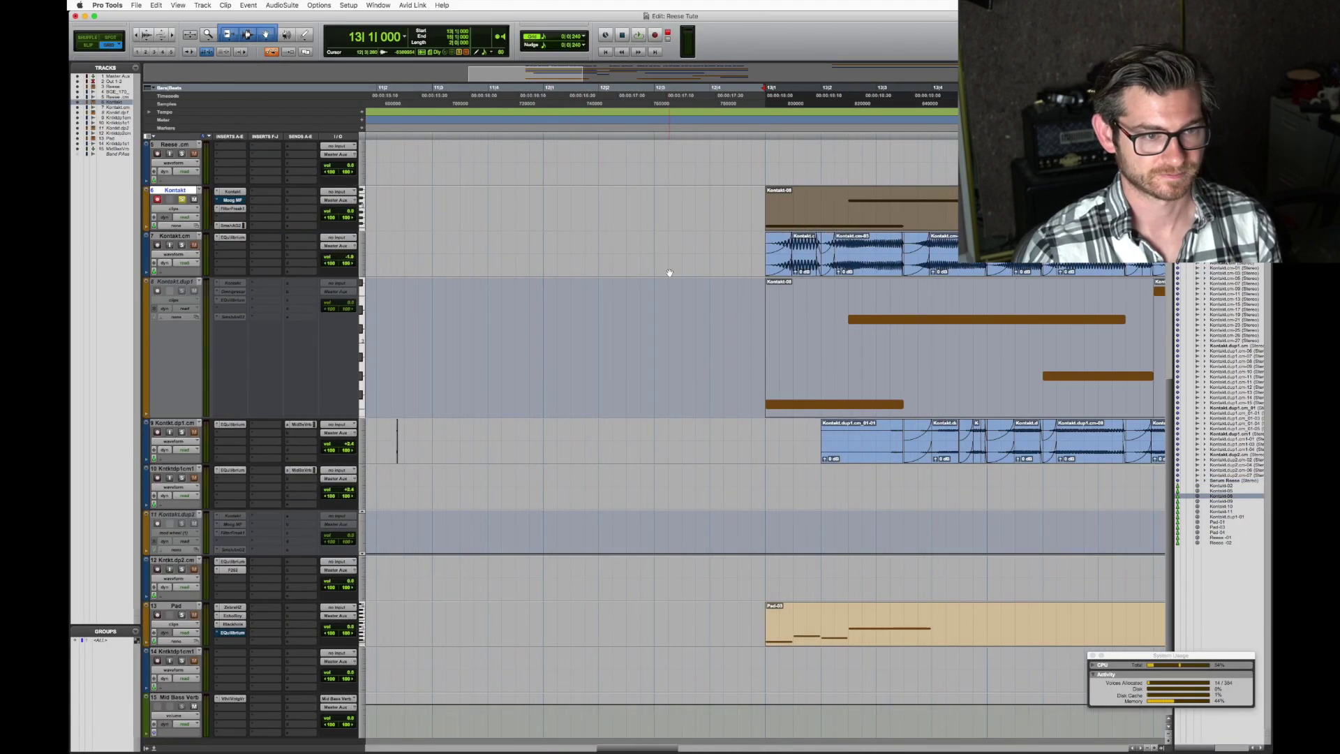
key(e)
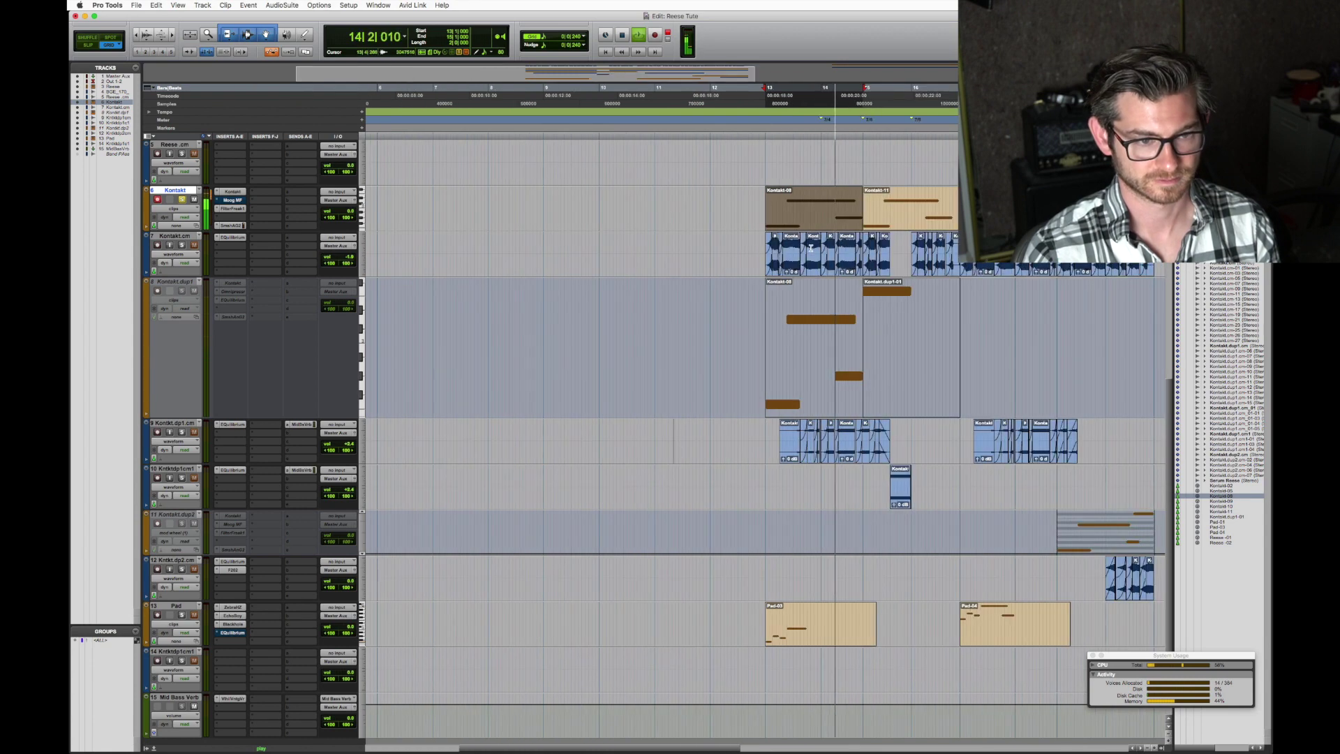
Step: Solo the BGE_170 drum break track during playback to hear it with the Kontakt bass, and stop playback
scroll(800, 264, up, 5)
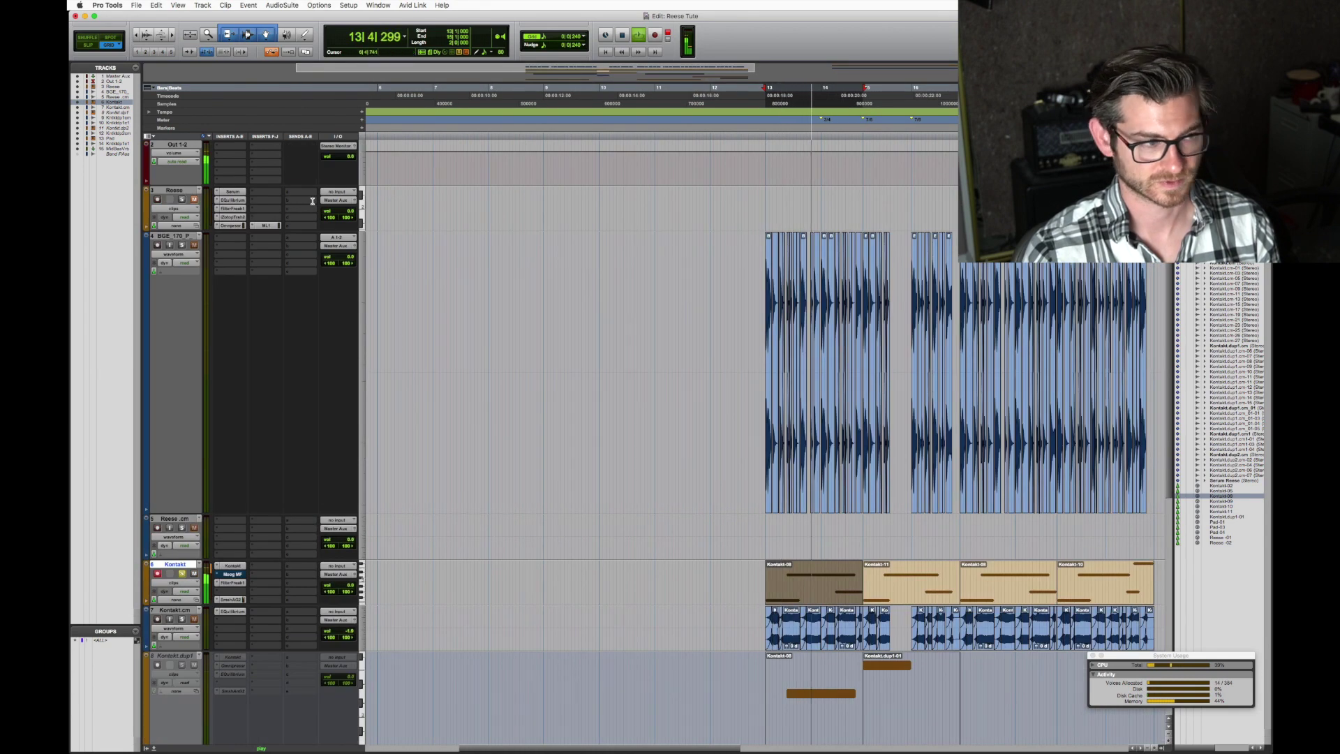
click(181, 245)
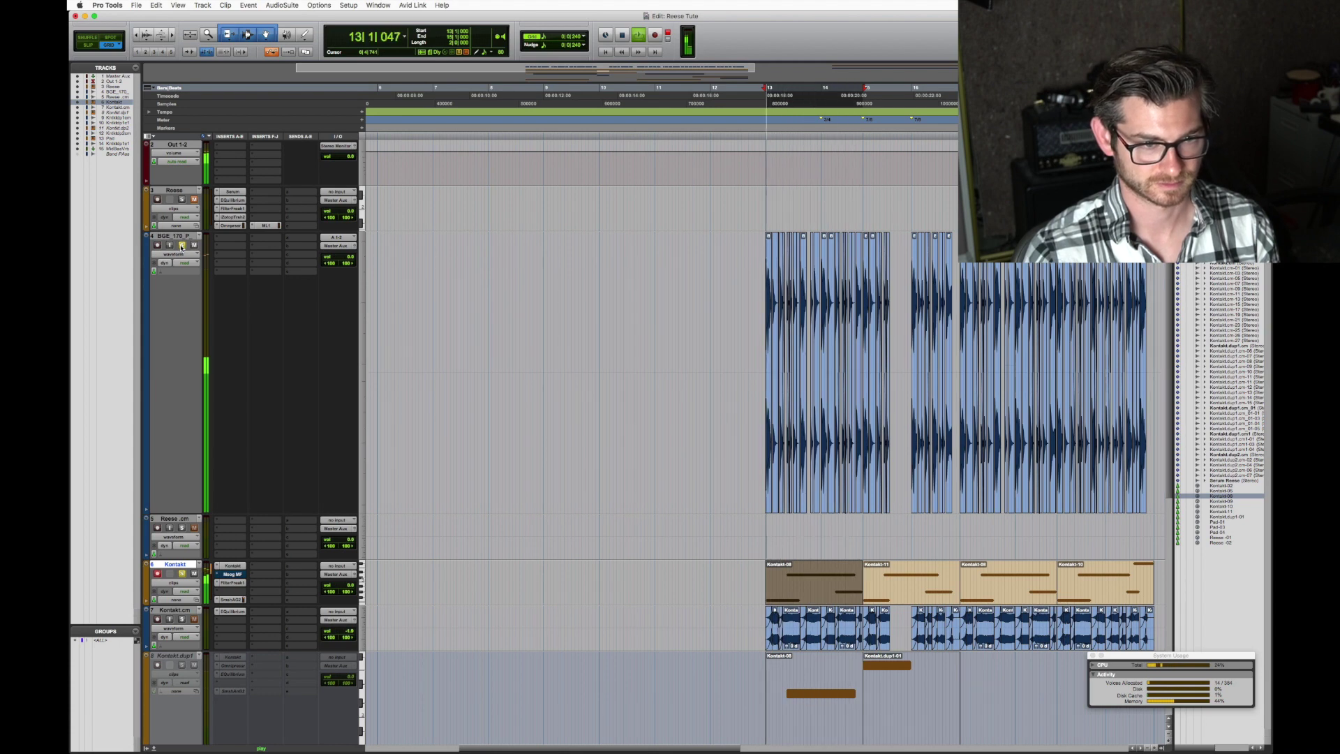
key(space)
Step: Select the last Kontakt MIDI clip at bar 19 and audition it together with the drum break
key(r)
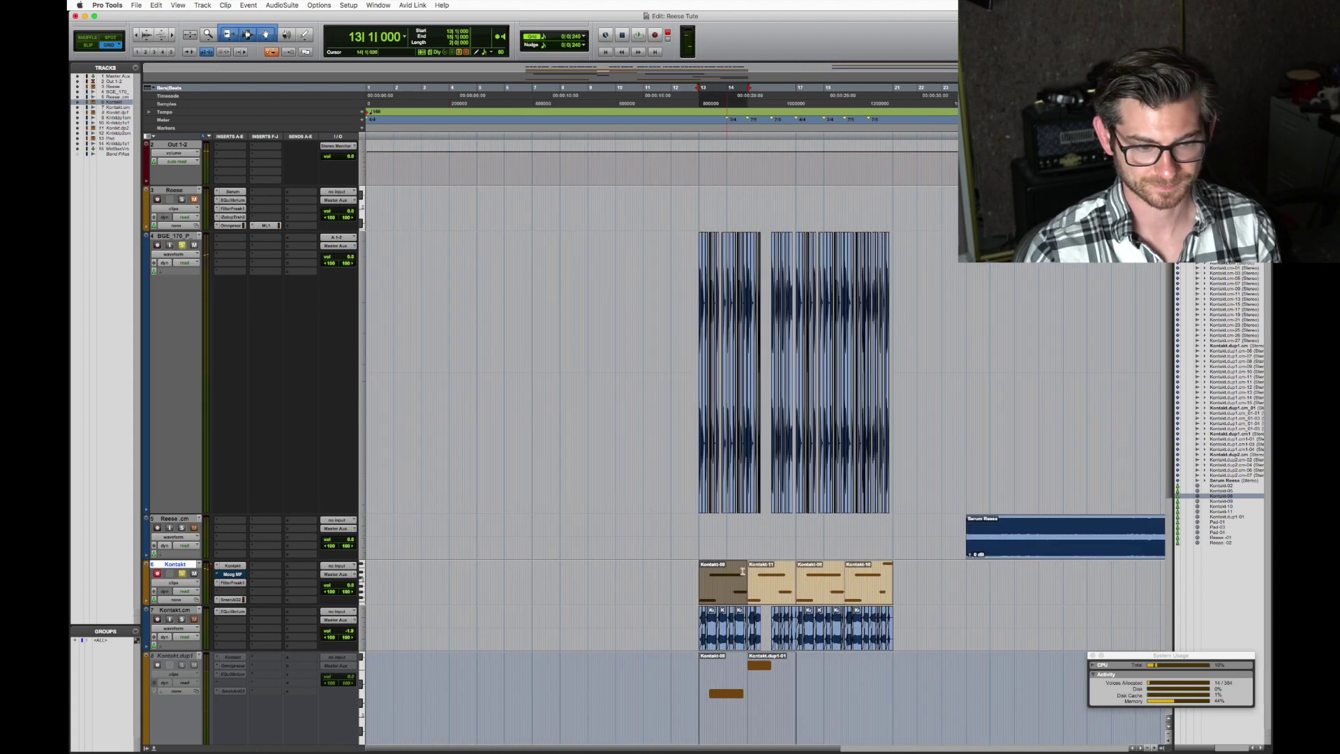
click(781, 534)
click(891, 595)
key(t)
key(t)
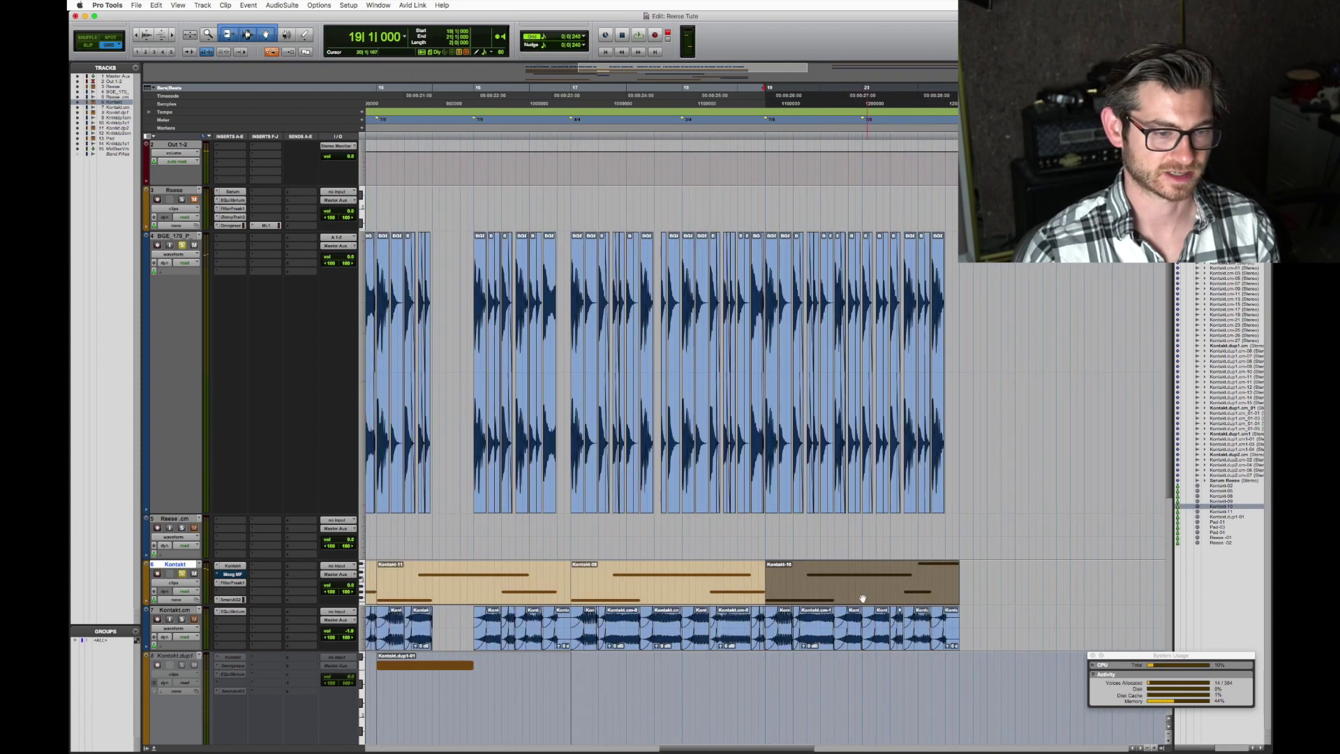
click(912, 532)
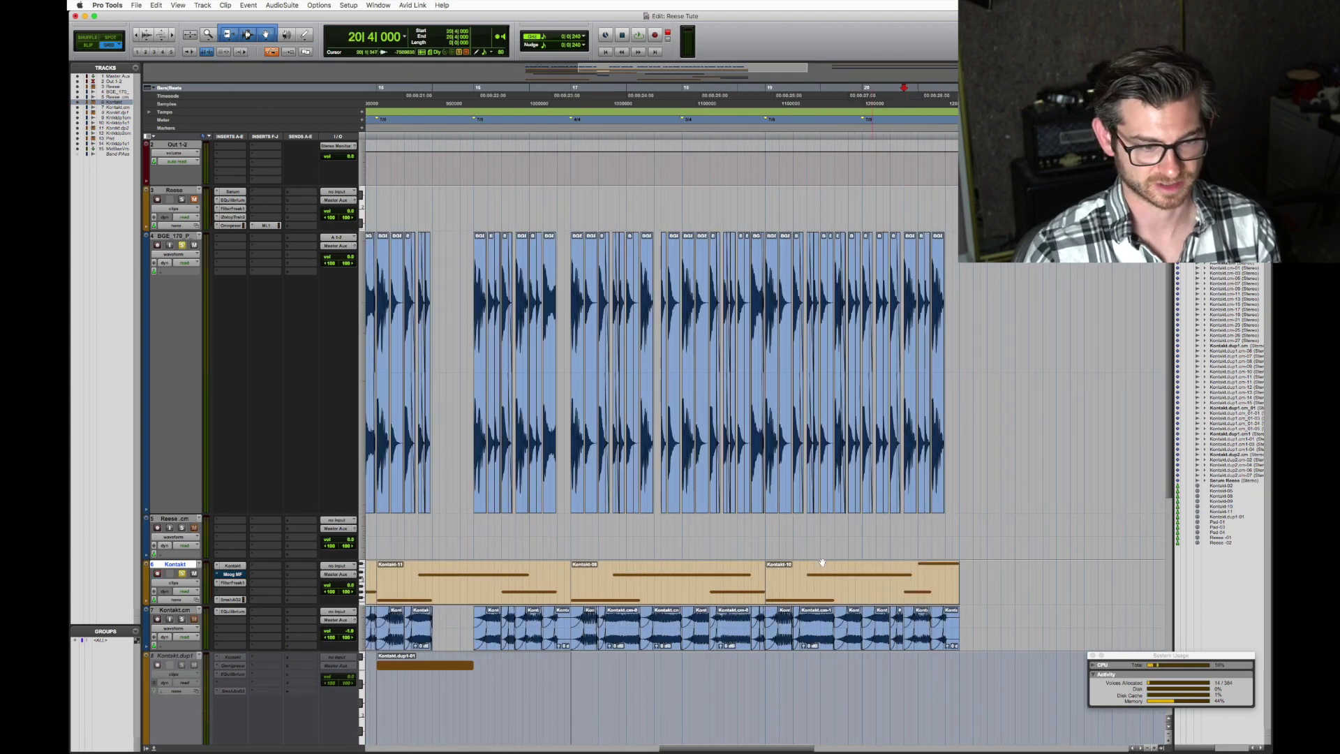
click(802, 599)
key(space)
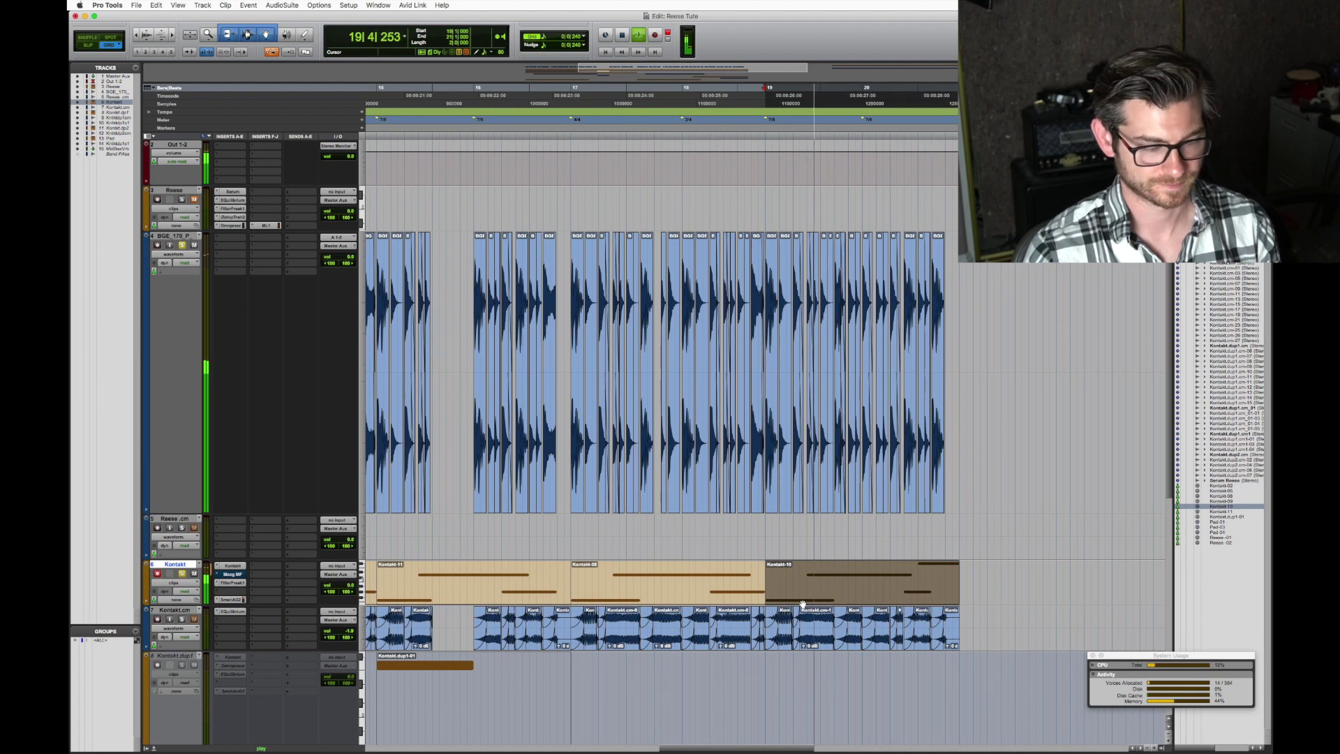
key(space)
Step: Make the Kontakt instrument track inactive
key(r)
key(r)
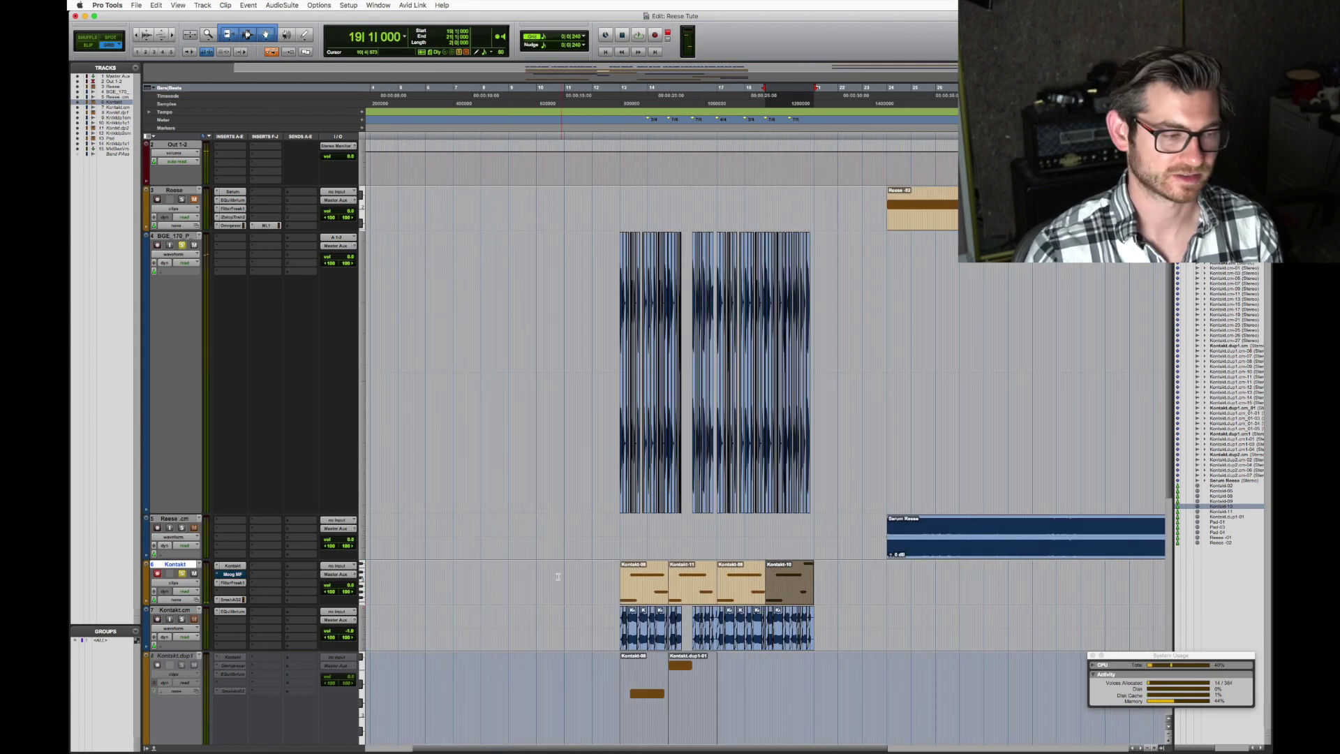
key(r)
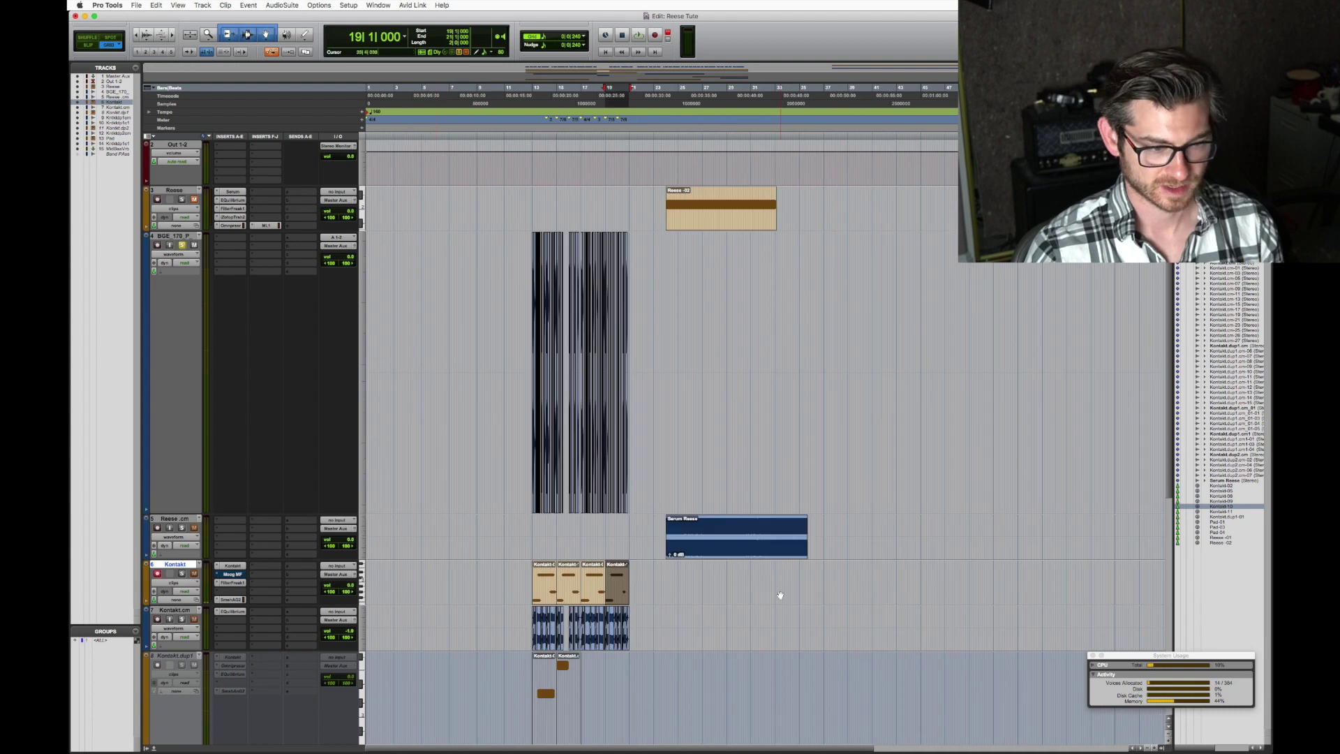
click(551, 532)
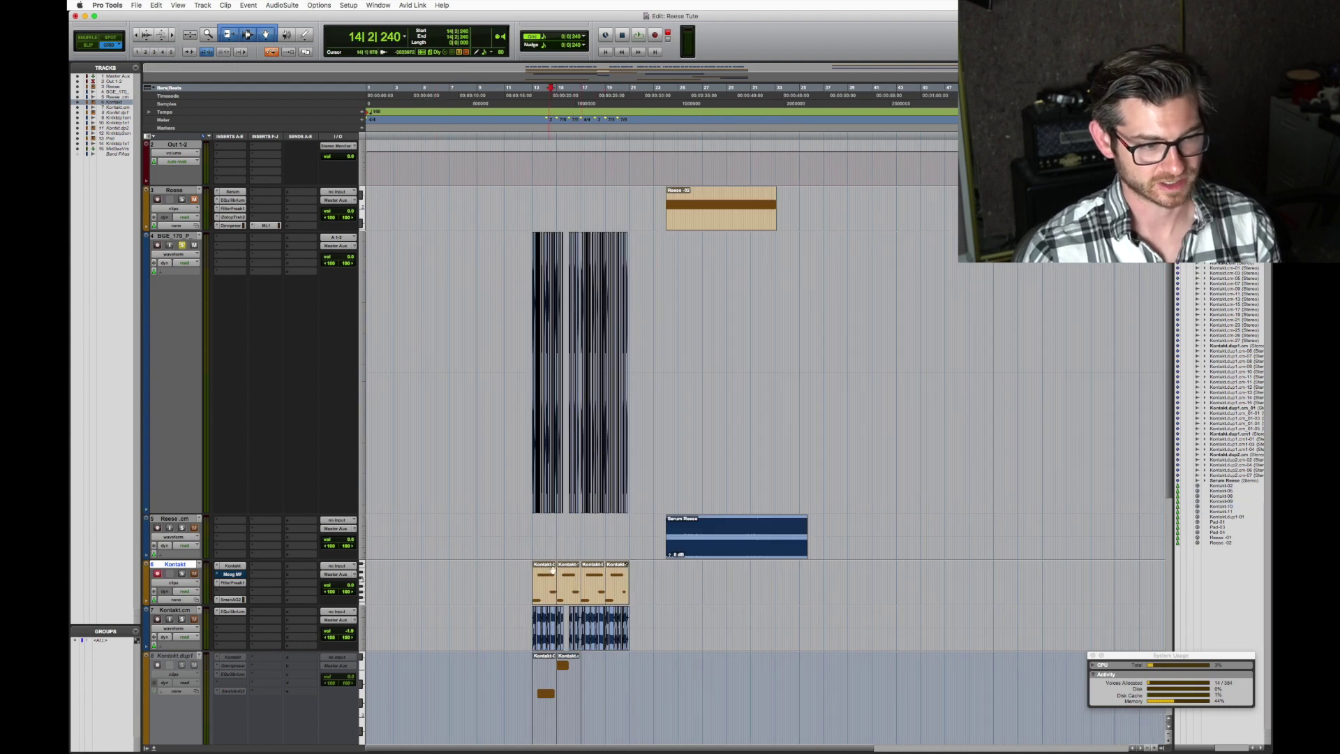
key(t)
key(t)
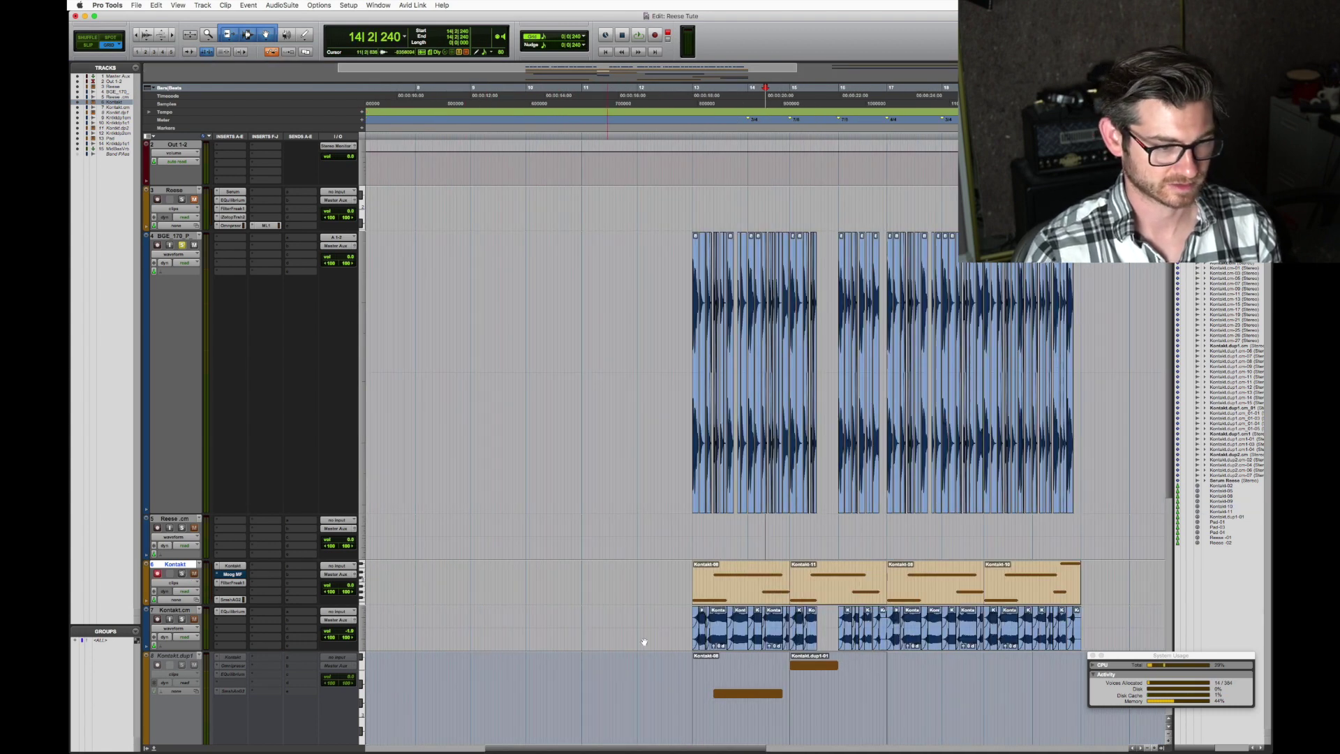
right_click(180, 568)
click(213, 583)
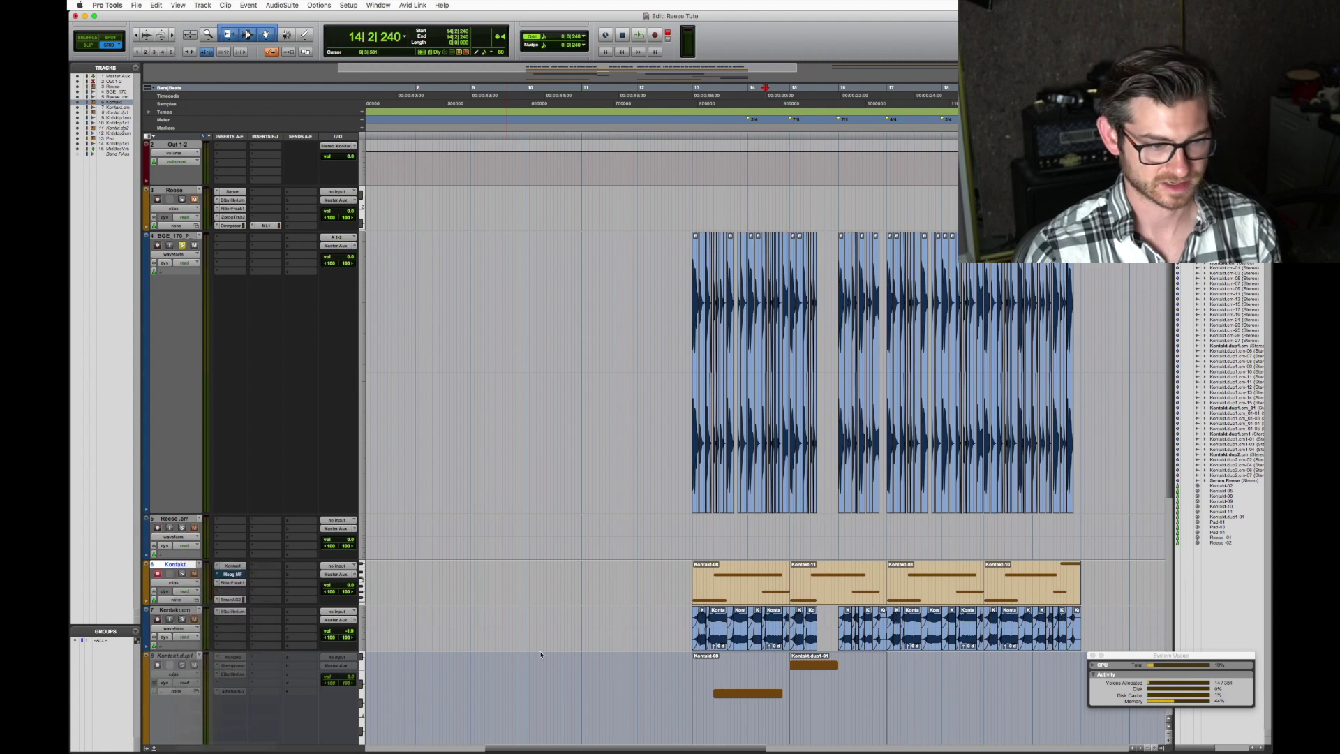
Step: Examine how the sliced Kontakt.cm audio clips line up with the drum break hits from bar 13
click(708, 523)
key(t)
scroll(764, 531, up, 2)
scroll(764, 530, down, 2)
click(836, 525)
scroll(830, 503, down, 4)
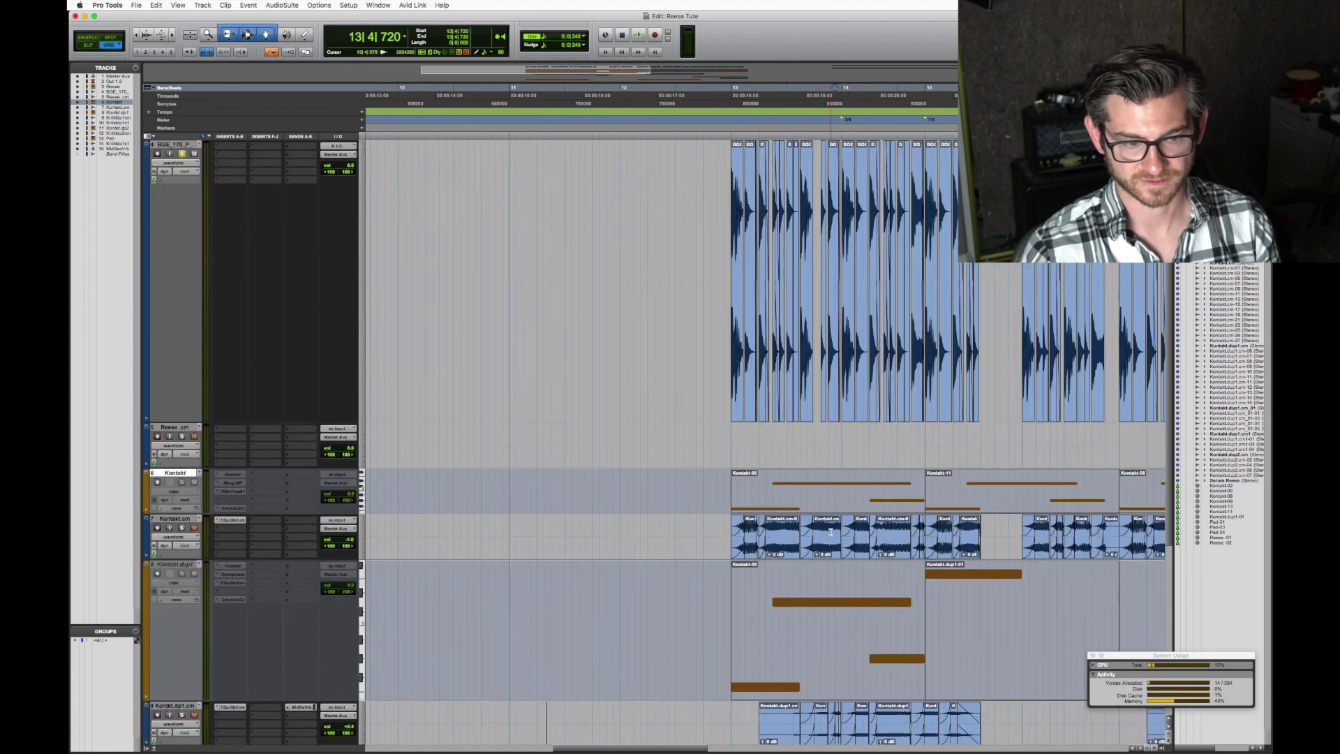
scroll(813, 446, up, 3)
click(808, 431)
scroll(809, 431, up, 3)
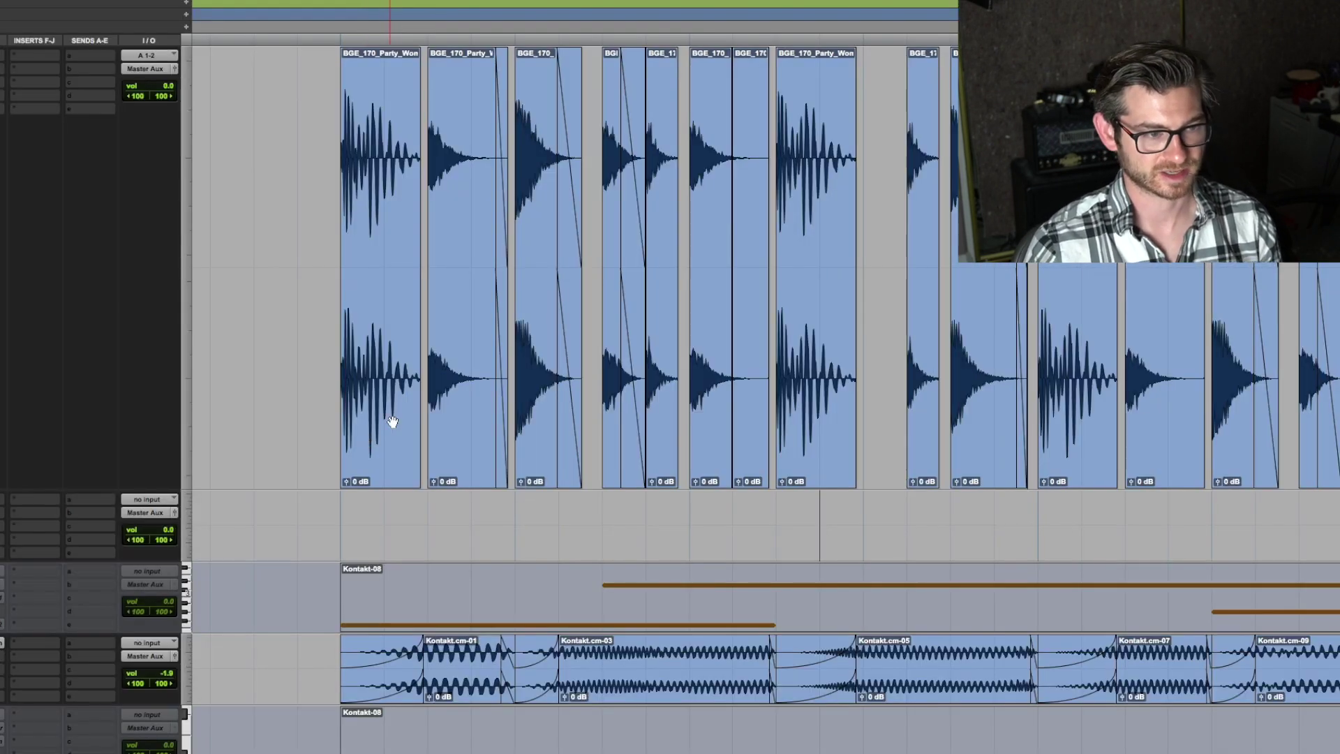
Step: Compare the opening drum break slices at bar 13 with the fades and lengths of the Kontakt.cm clips beneath them
click(488, 385)
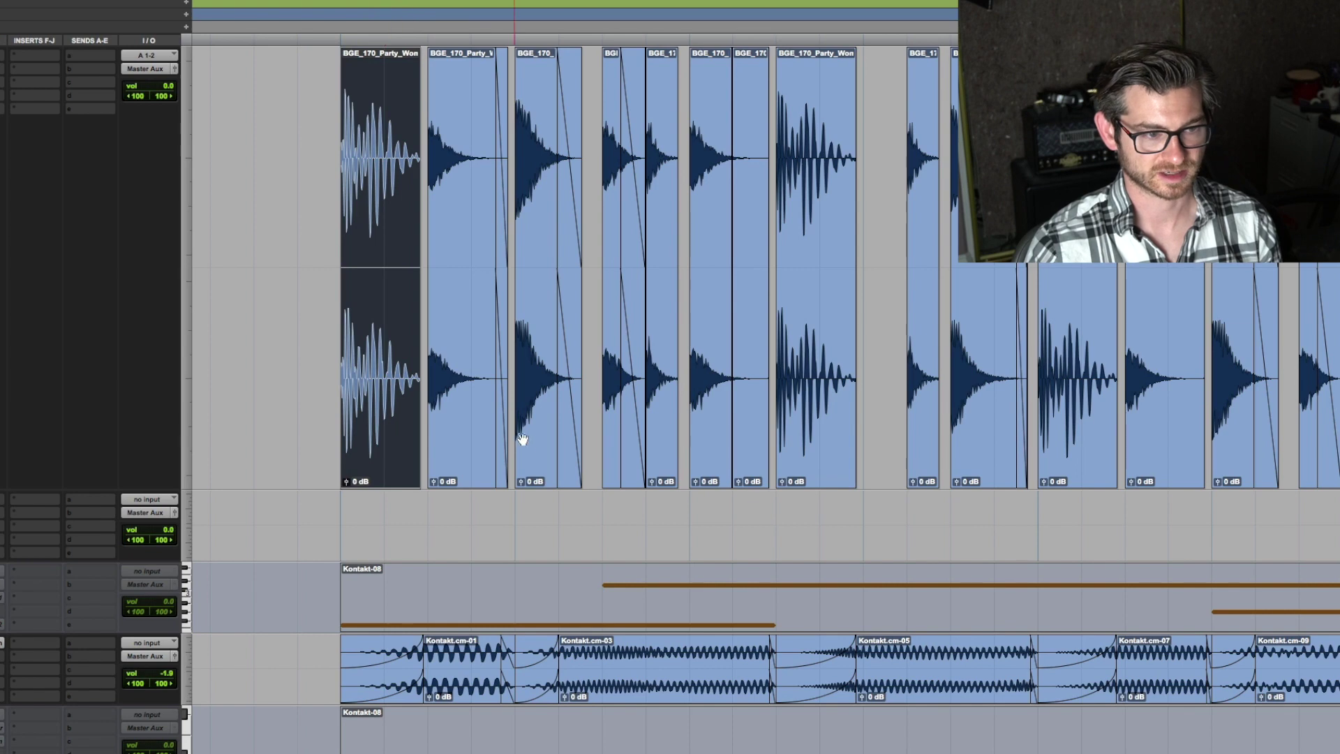
click(544, 444)
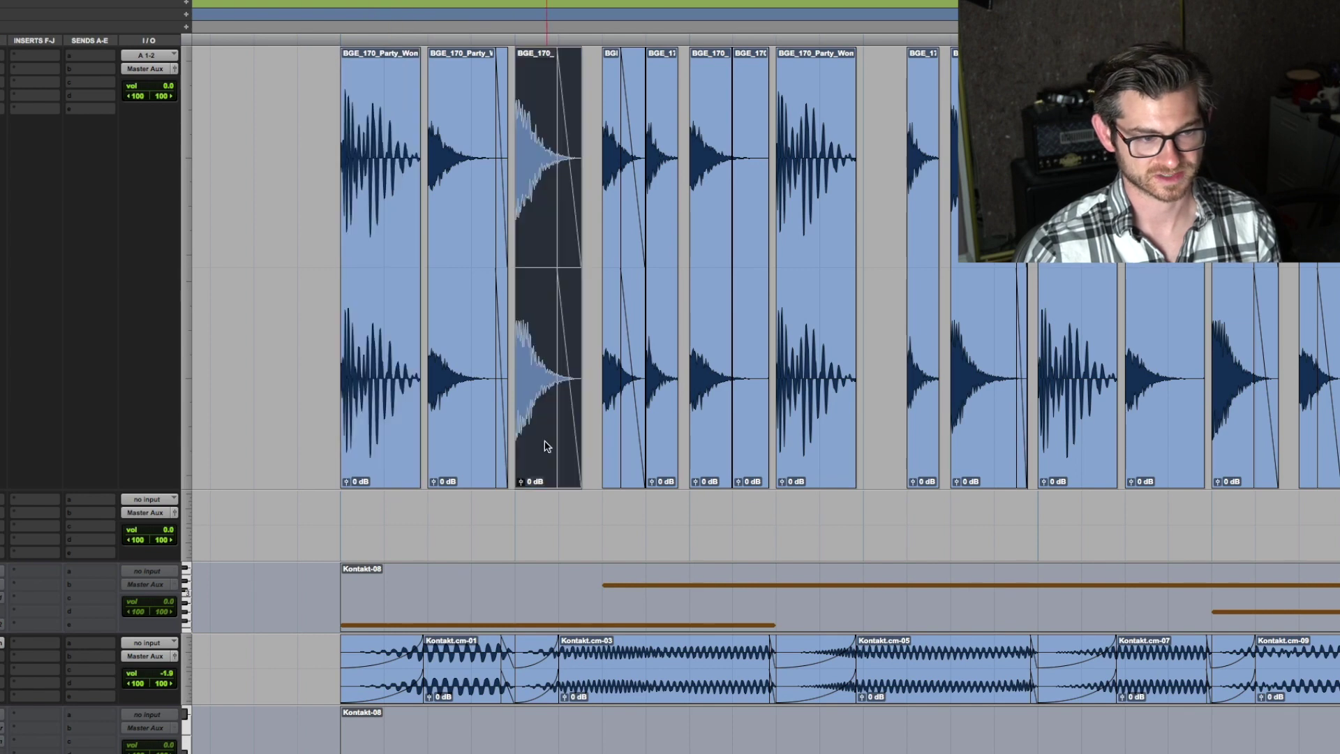
click(469, 649)
key(super+bracketright)
key(super+bracketright)
key(super+bracketright)
key(super+bracketleft)
click(575, 642)
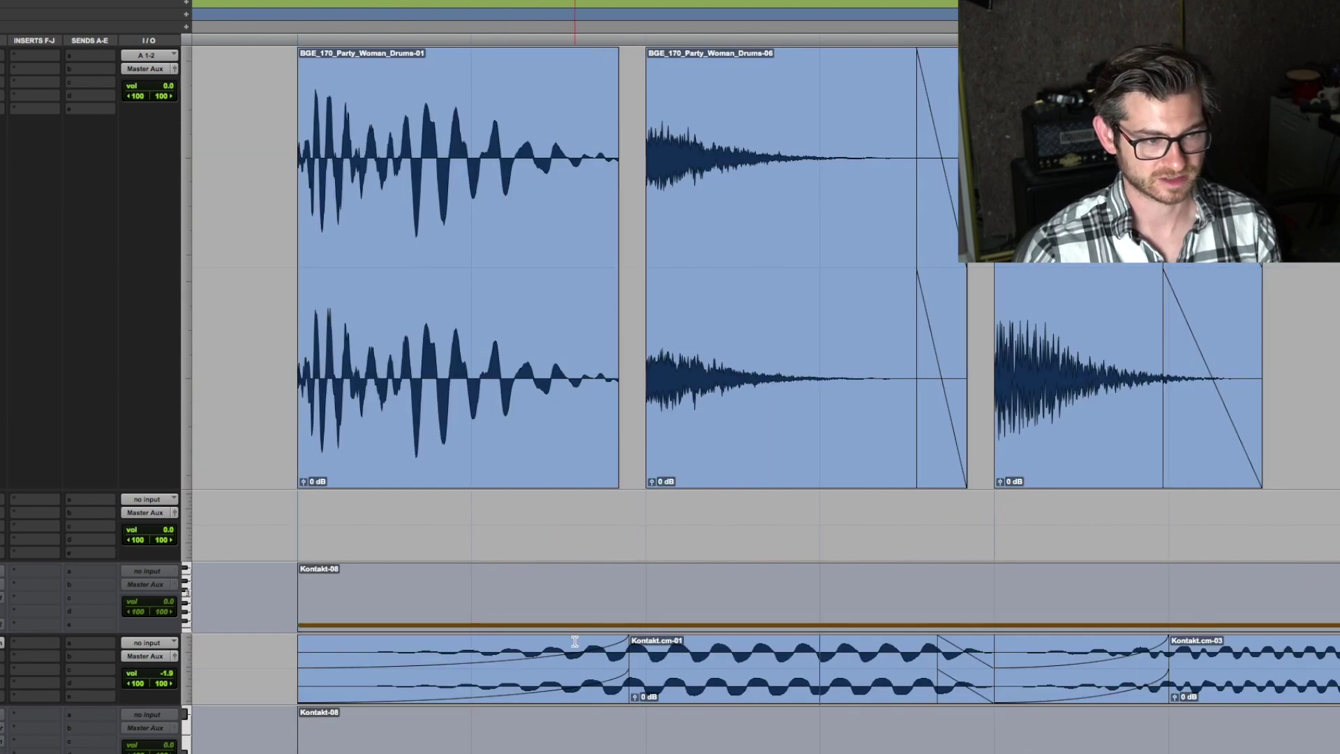
click(570, 644)
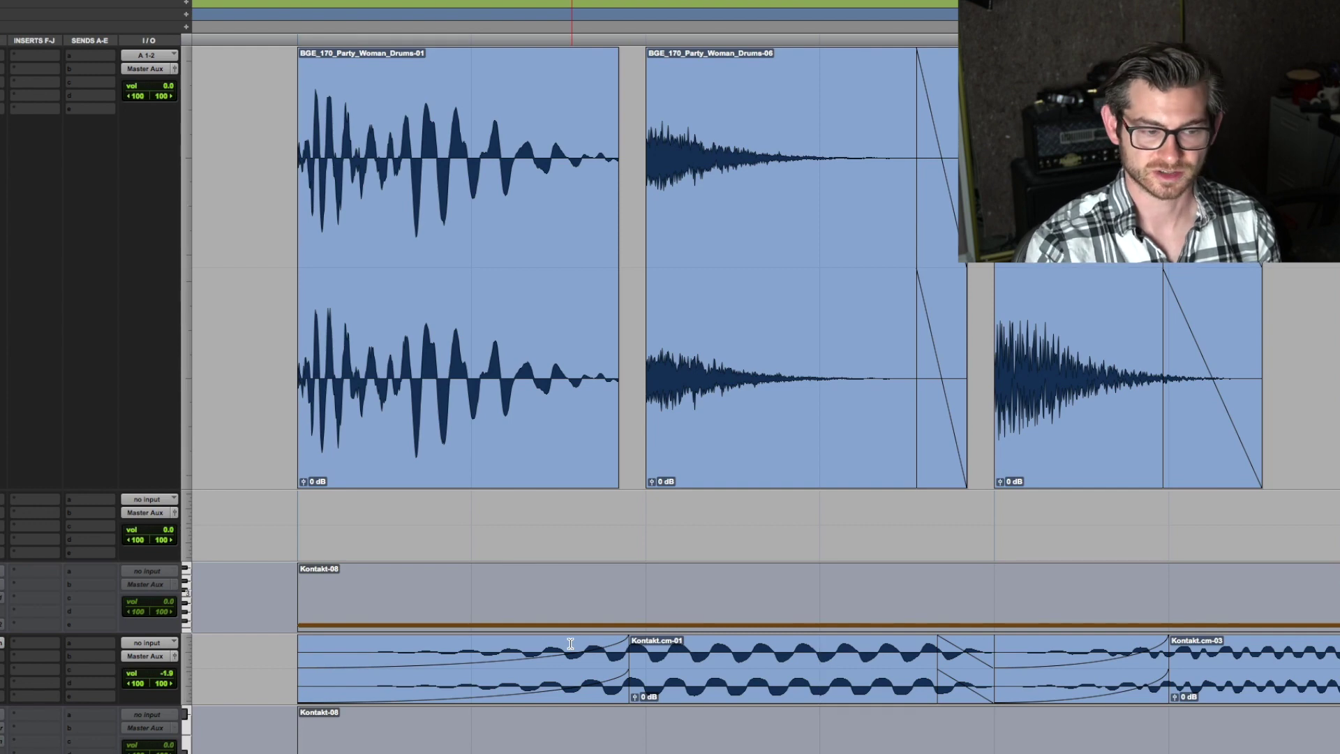
Step: Select the Kontakt.cm clips across the four bars from bar 13 and audition them with the soloed drum break
key(super+bracketleft)
key(super+bracketleft)
key(super+bracketleft)
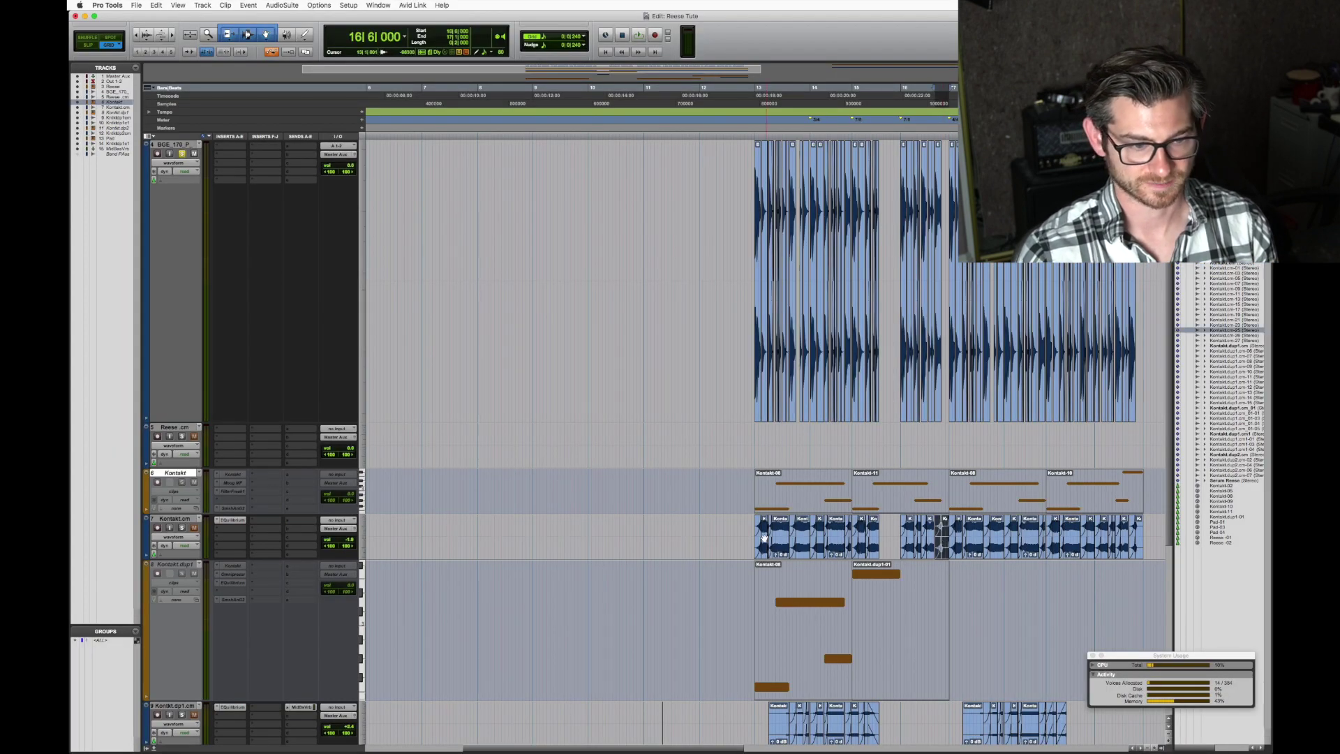
click(763, 536)
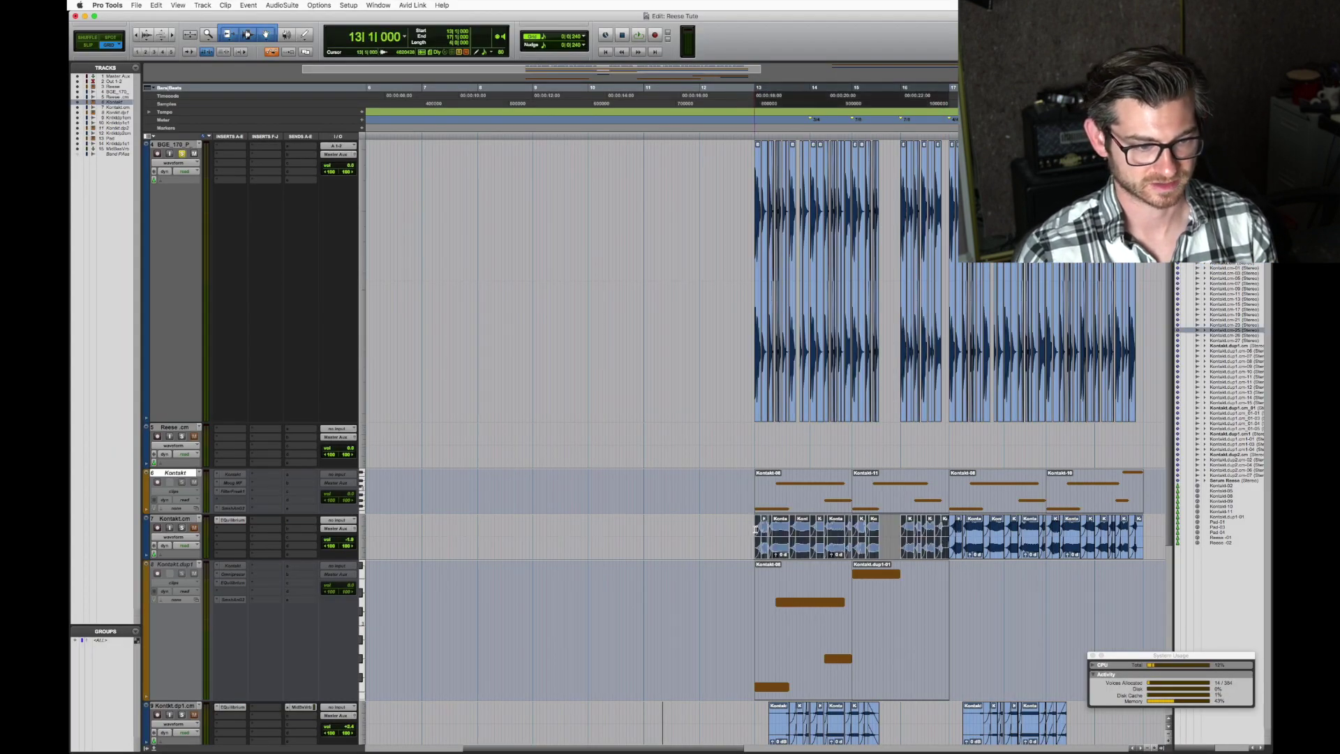
scroll(236, 398, up, 1)
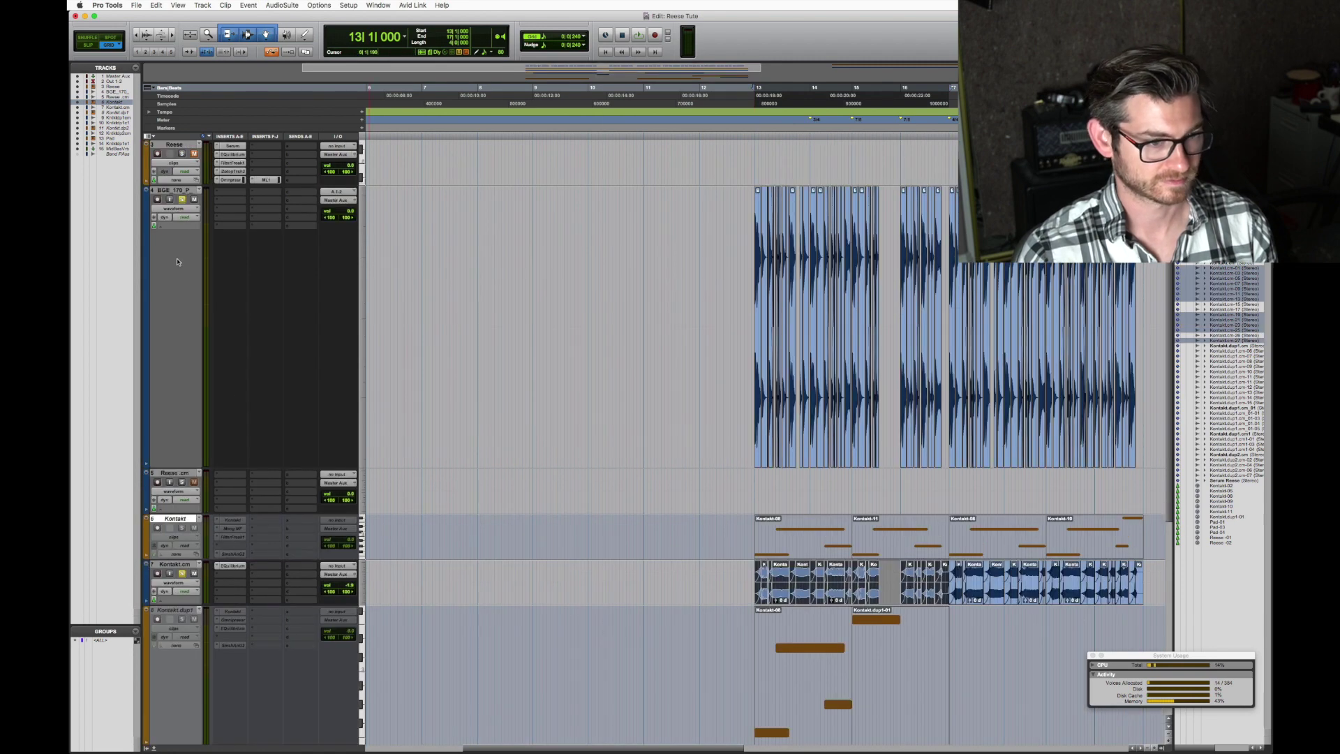
key(space)
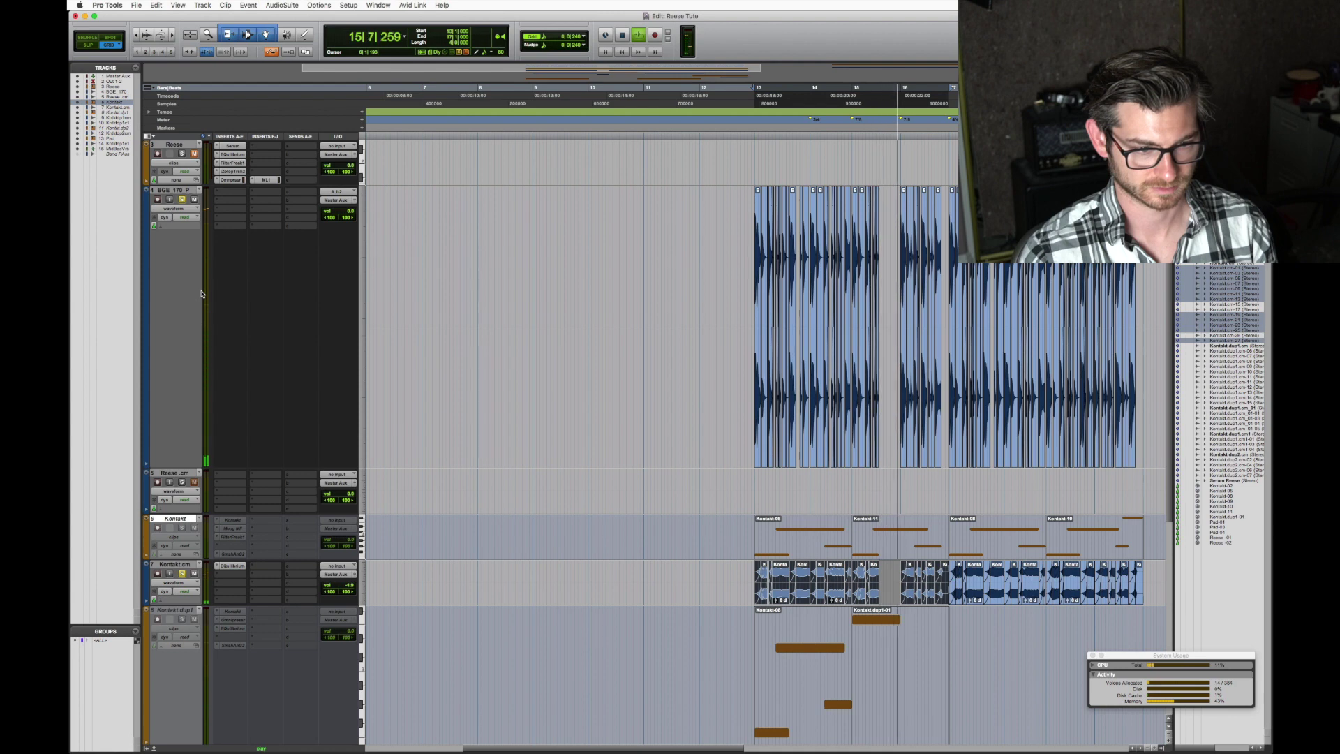
key(space)
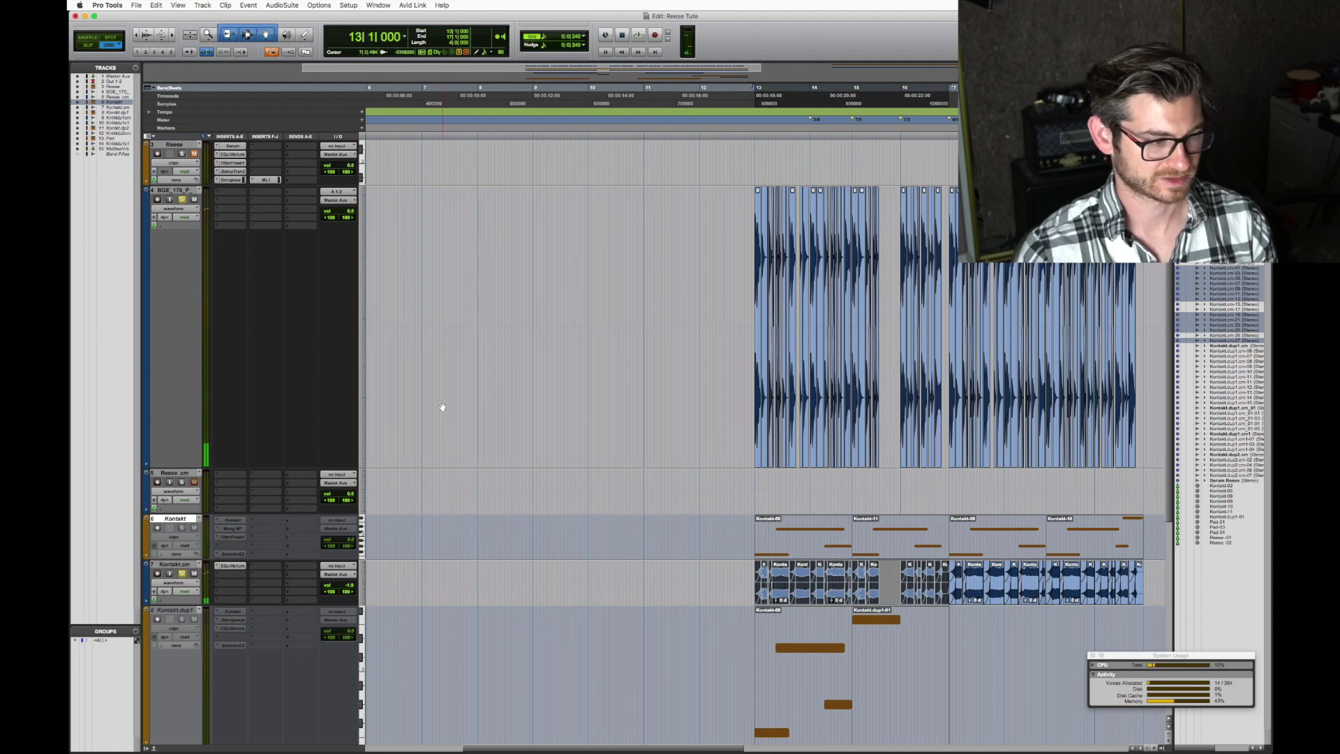
Step: Clear the solo on the drum break and Kontakt.cm tracks
key(super+bracketleft)
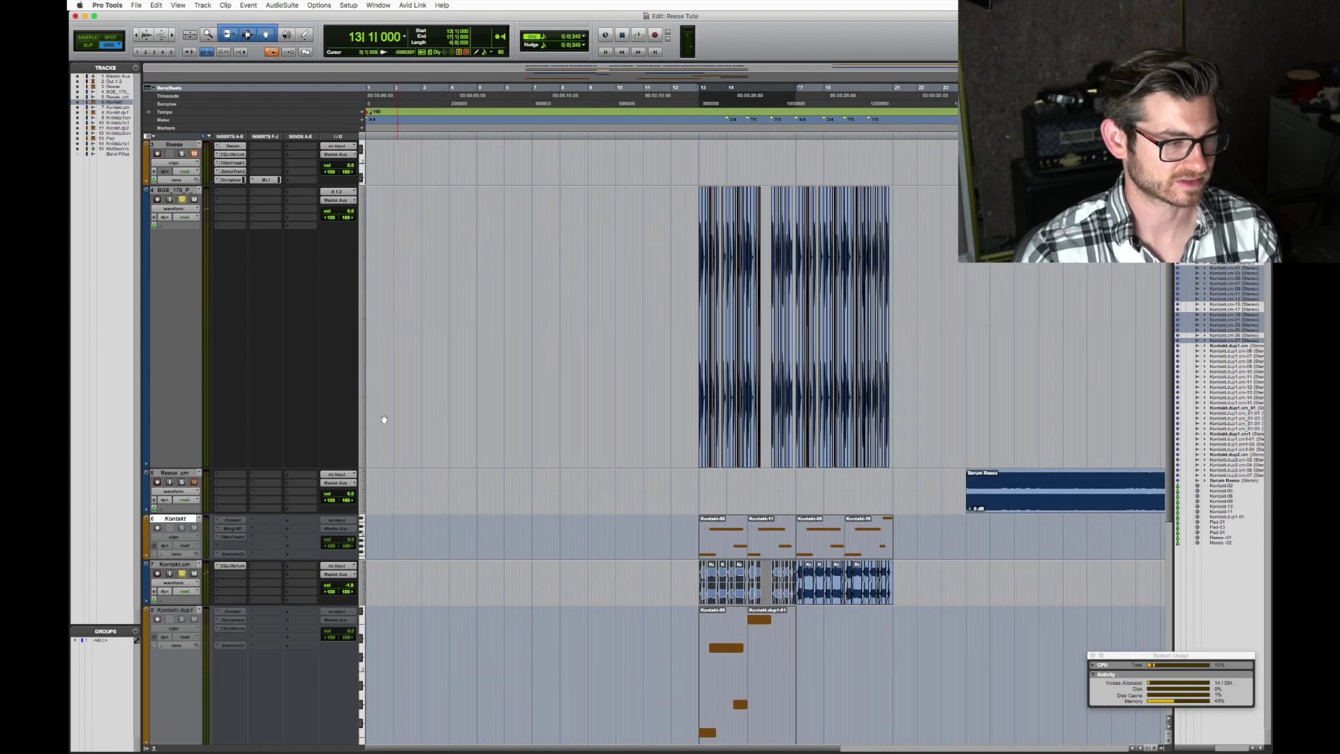
alt+click(183, 574)
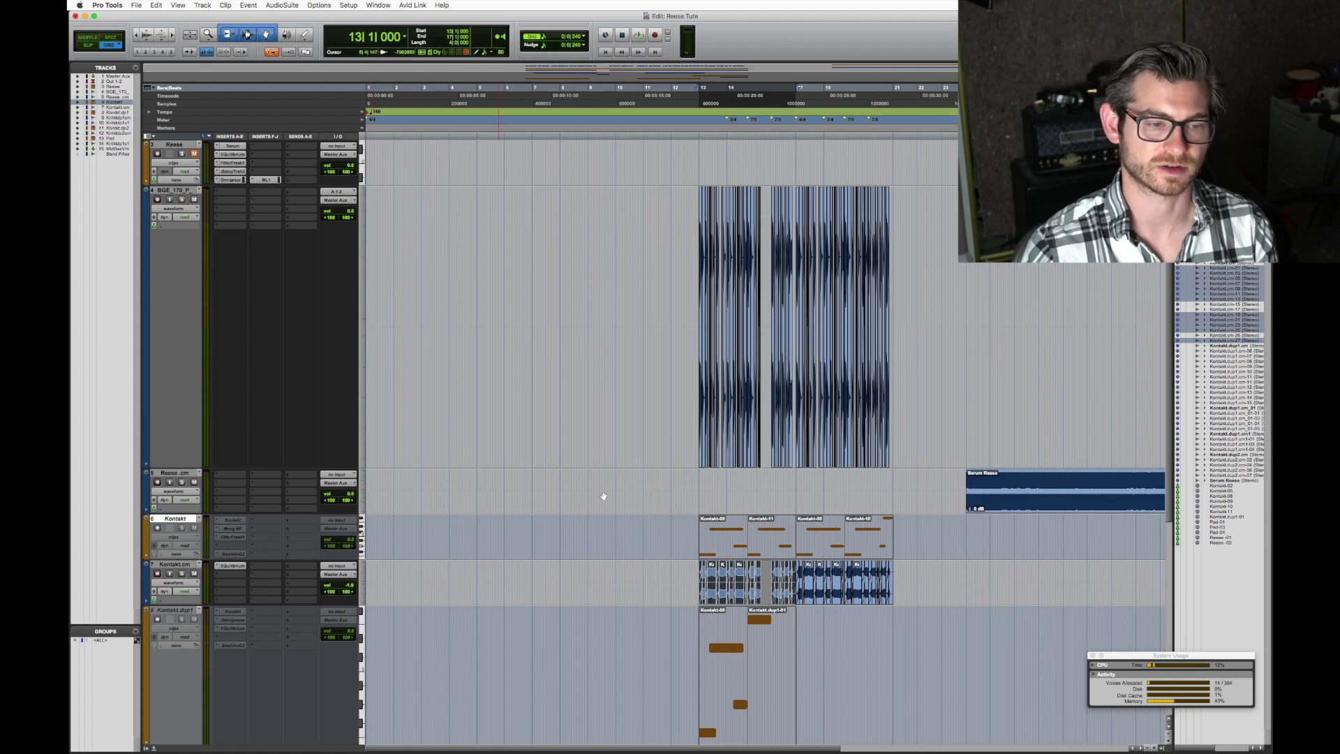
click(783, 483)
key(super+bracketright)
key(super+bracketright)
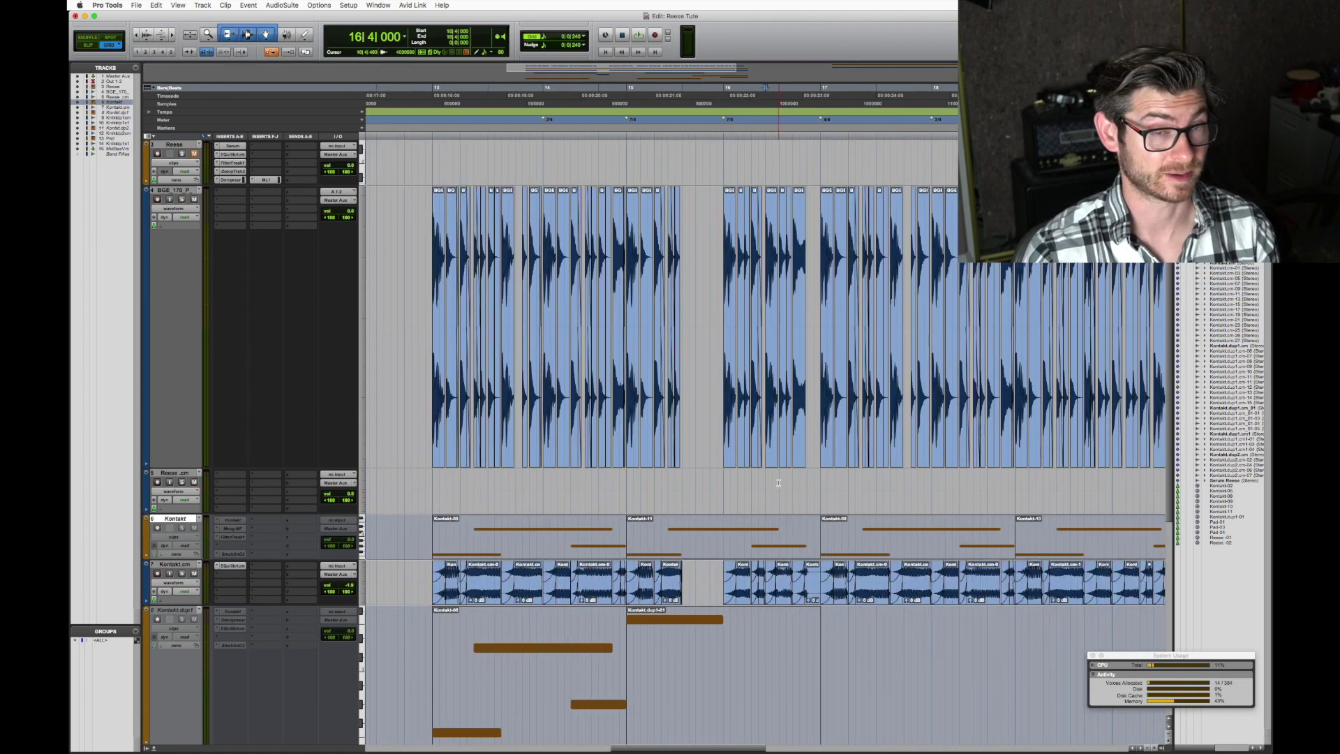
Step: Play the arrangement from bar 15 to hear the single Kontakt.dup1 clip on track 10 with the other parts
scroll(740, 496, down, 5)
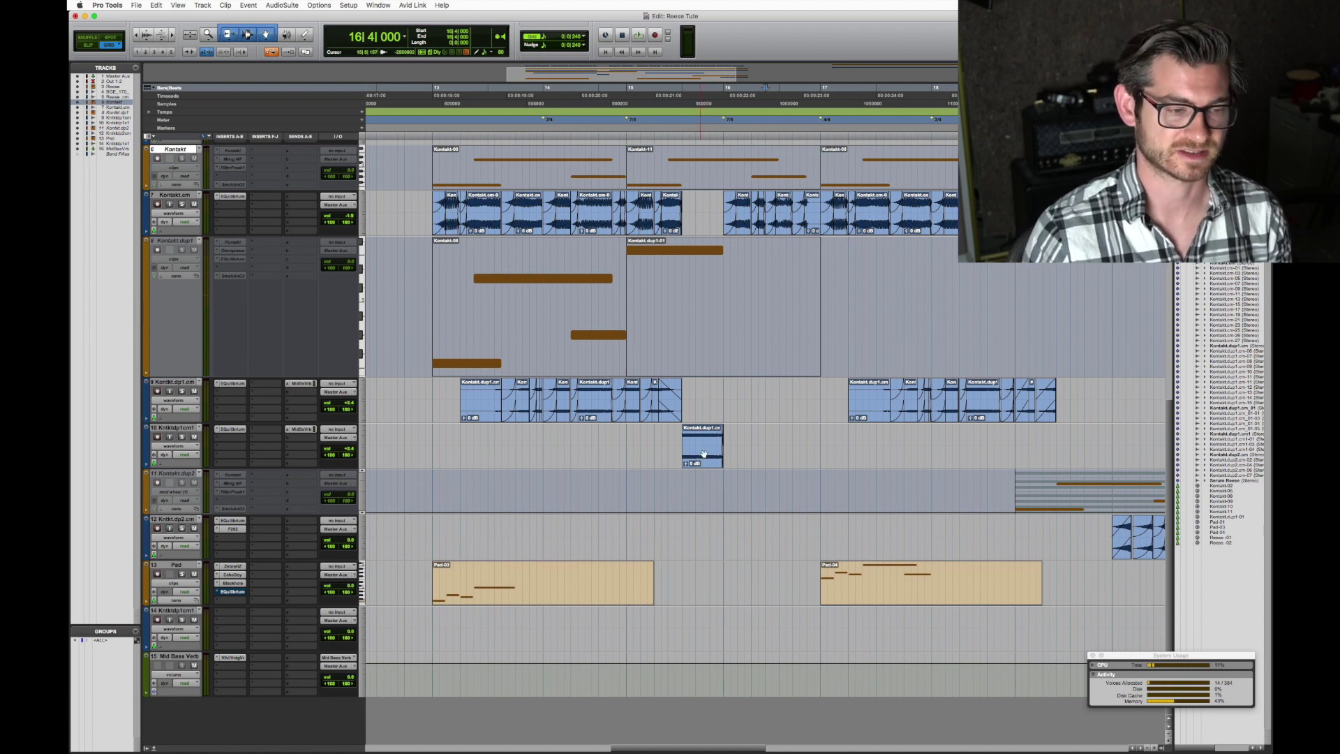
click(627, 450)
key(space)
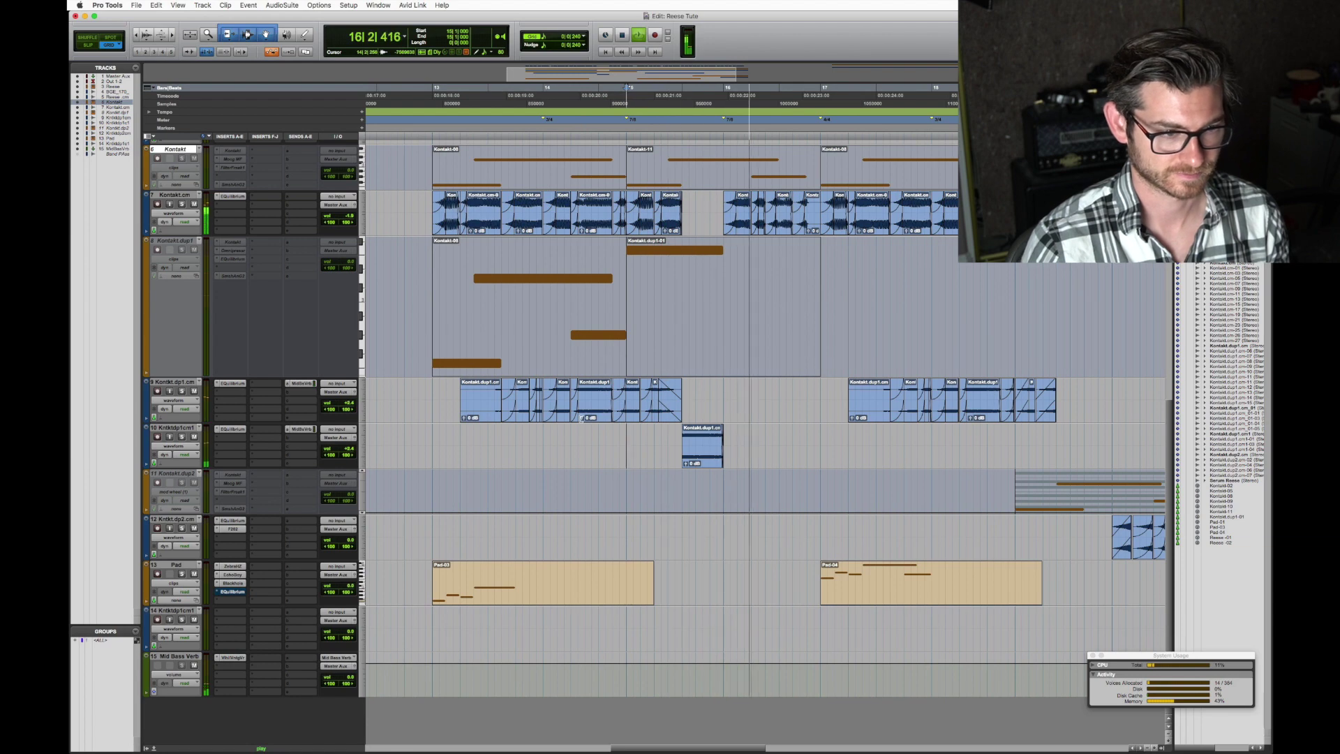
key(space)
Step: Select the Kontakt.dup1 clip at 15|5|000 on track 10 and move the selection up to the matching gap in the Kontakt.cm track
drag(626, 446, 748, 442)
click(752, 440)
key(super+bracketright)
key(super+bracketright)
click(507, 448)
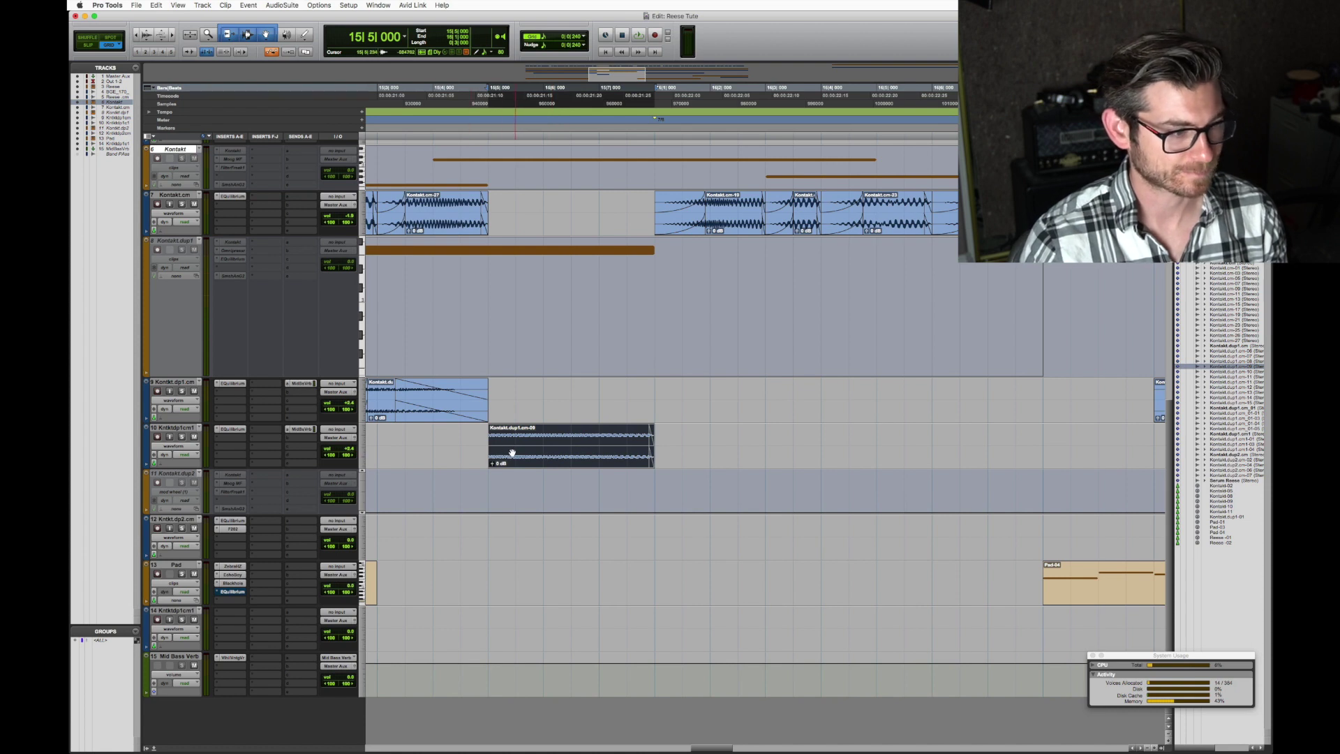
key(p)
key(p)
key(p)
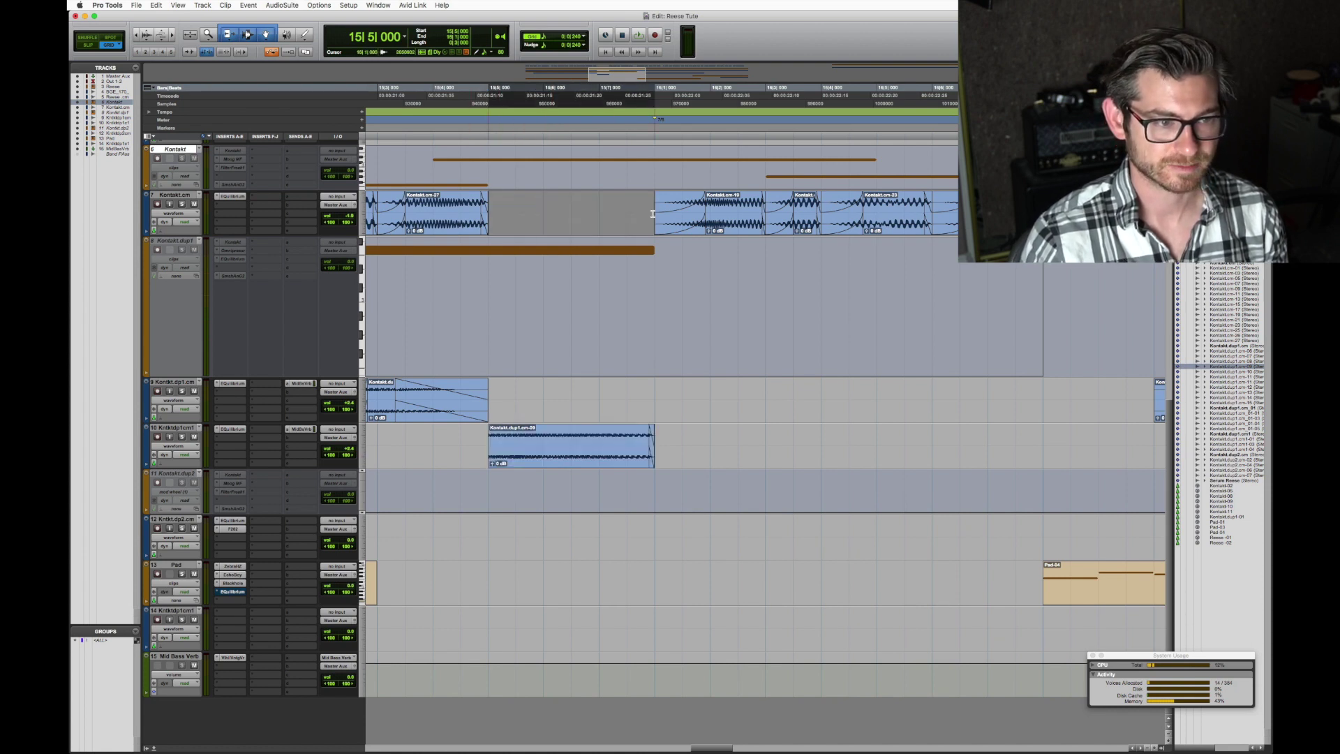
Step: Extend the start of the track 10 Kontakt.dup1 clip back before bar 15, audition it soloed, and undo the extension
click(527, 463)
key(super+bracketleft)
drag(637, 454, 487, 455)
key(shift+s)
key(space)
key(space)
key(super+bracketleft)
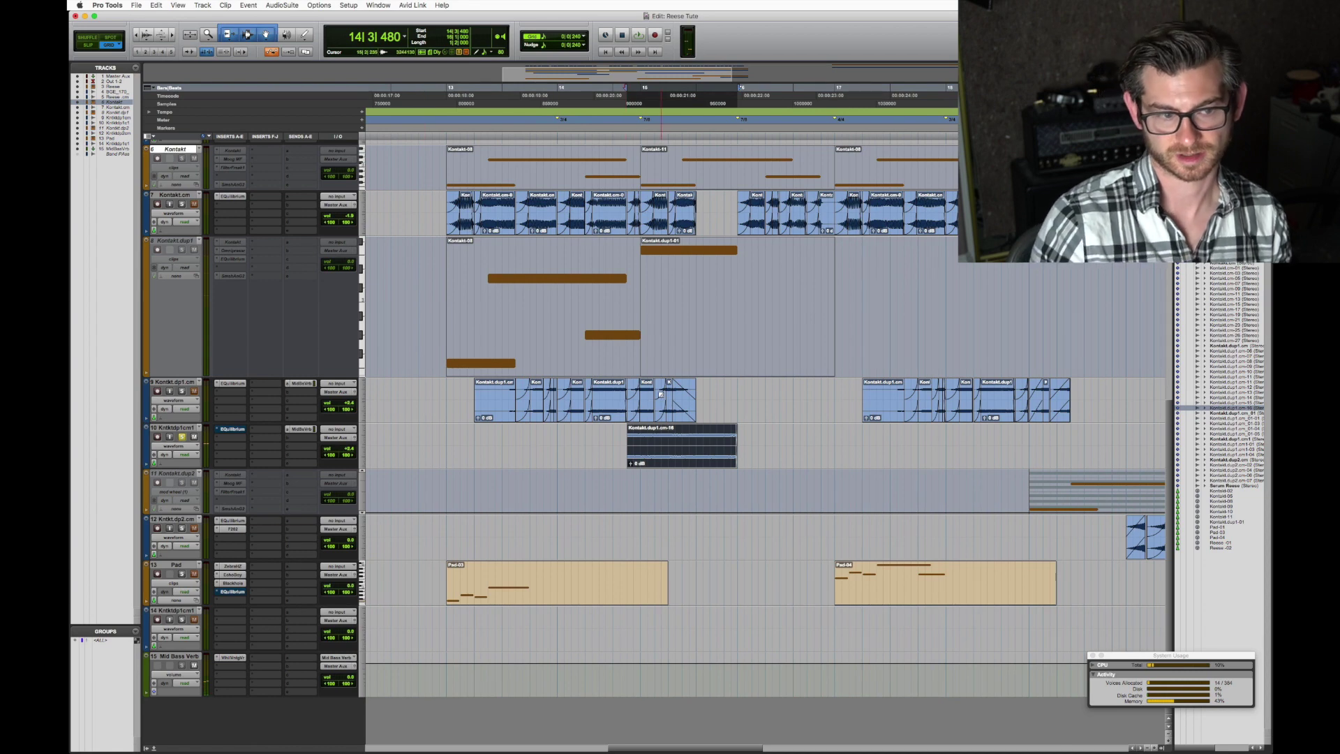
key(super+z)
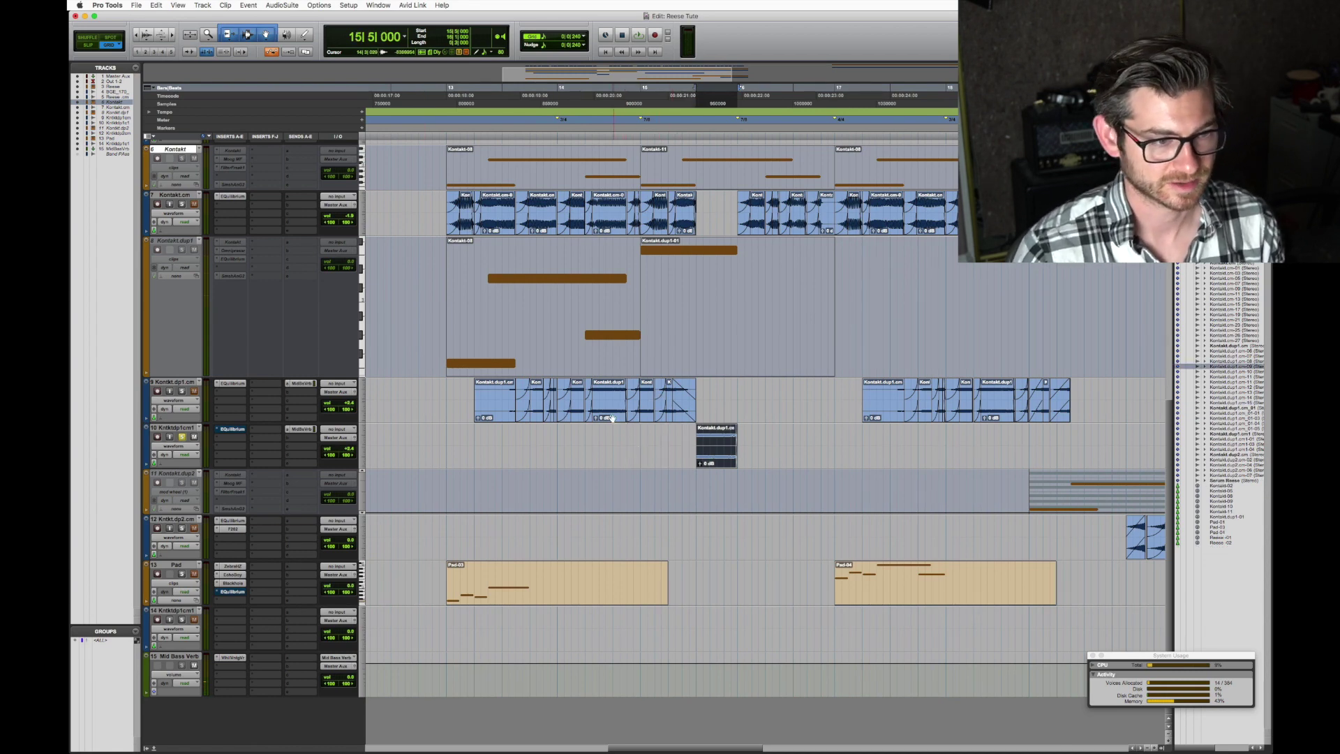
Step: Inspect the sliced Kontakt.dup1 clip at 14|2|000 on track 9, and audition the soloed track from bar 13
click(611, 417)
key(super+bracketright)
key(super+bracketright)
key(super+bracketleft)
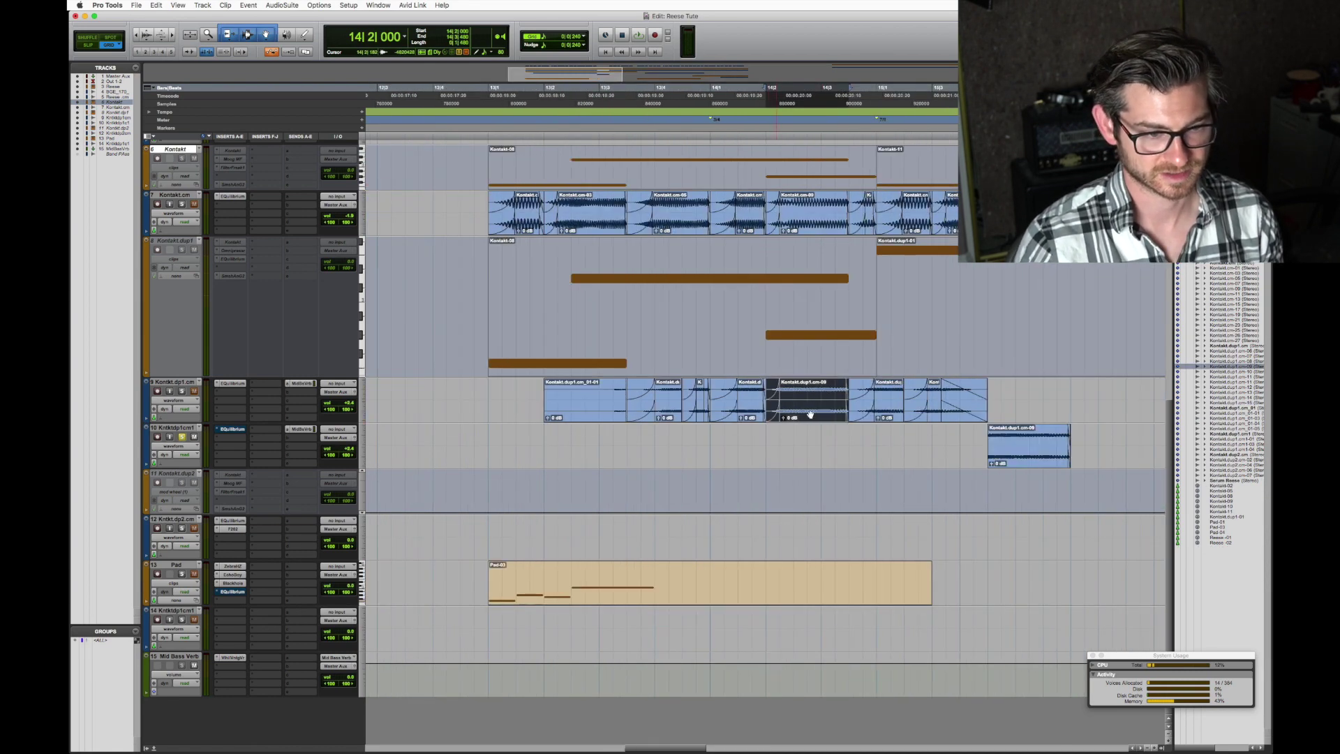
key(super+bracketleft)
key(super+bracketleft)
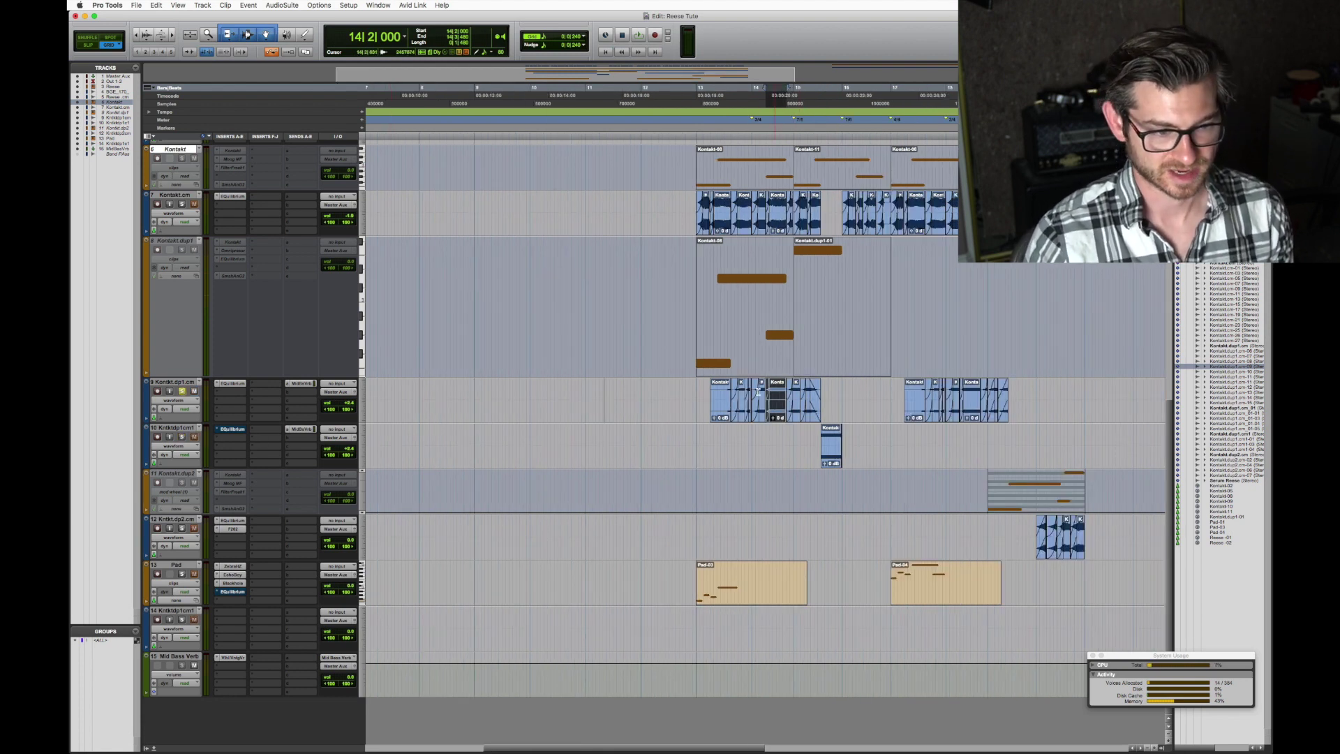
click(701, 390)
key(space)
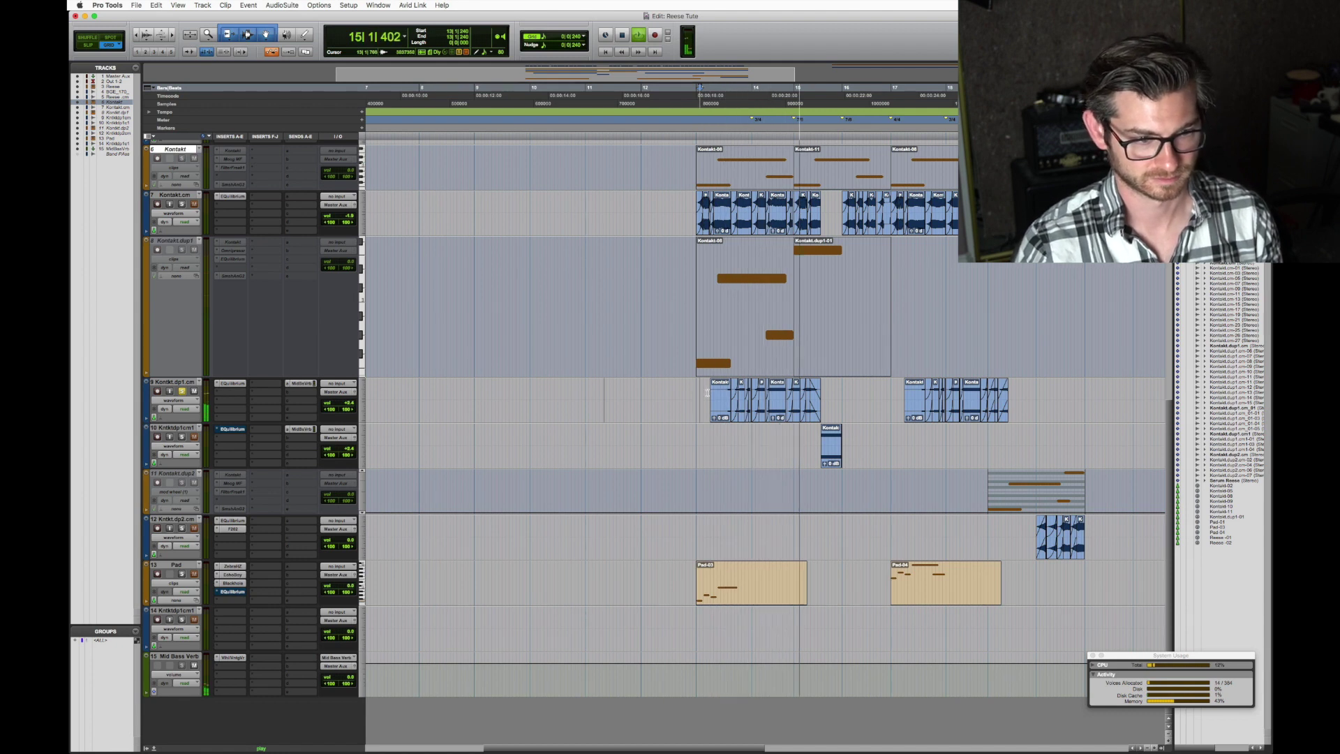
key(space)
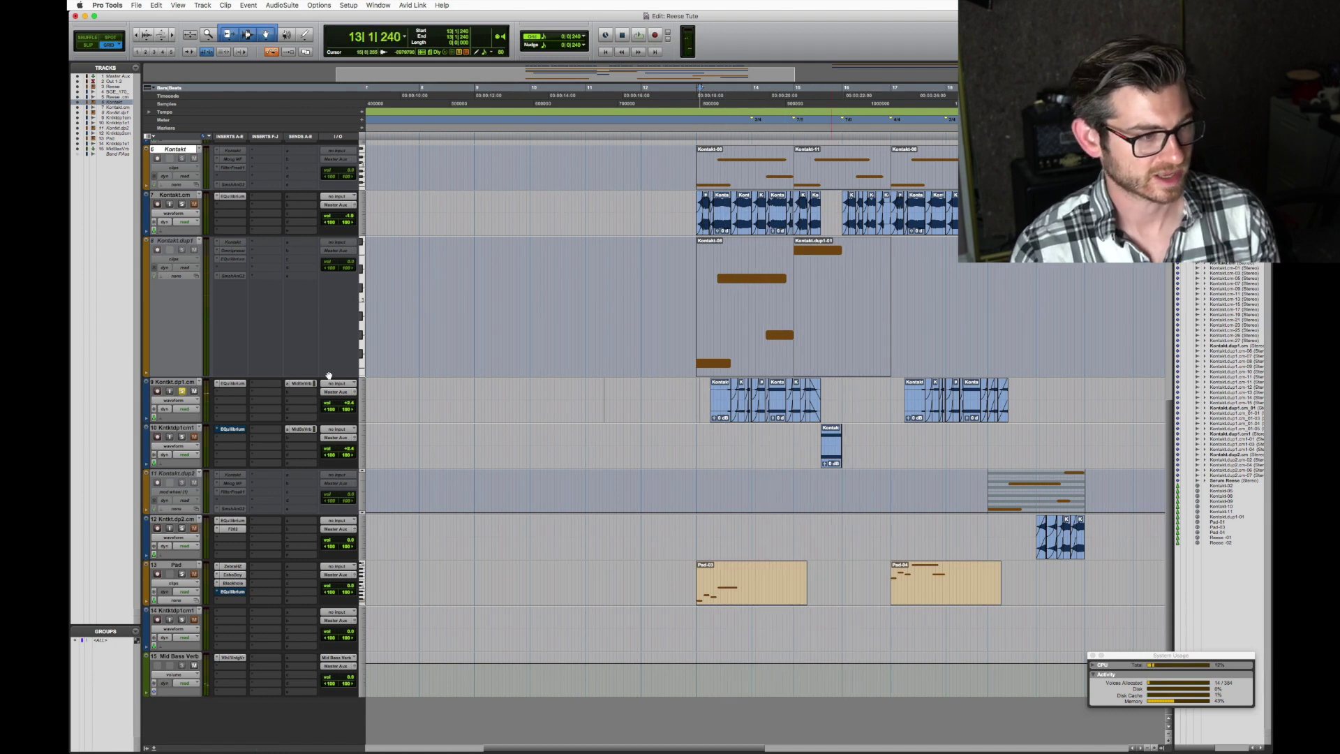
Step: Make the Kontakt.dup1 instrument track active
key(super+bracketleft)
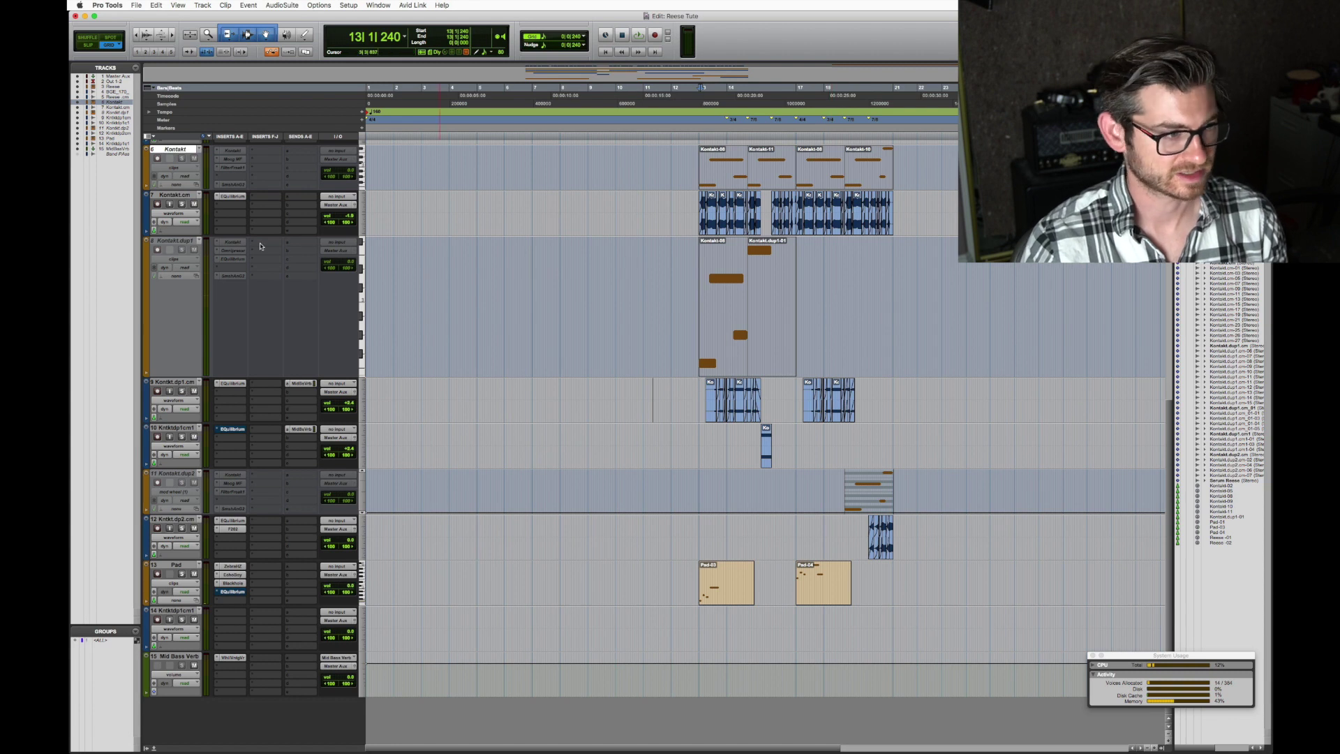
click(167, 243)
right_click(169, 242)
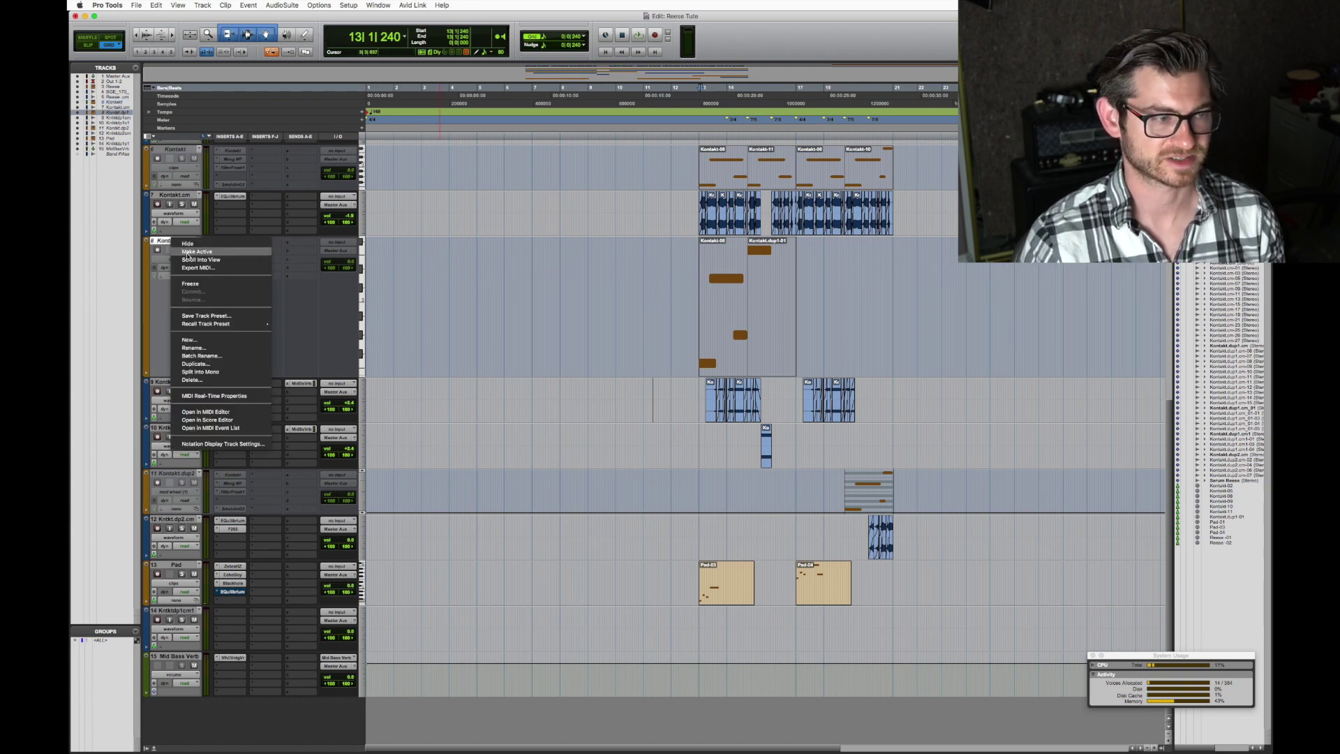
click(190, 252)
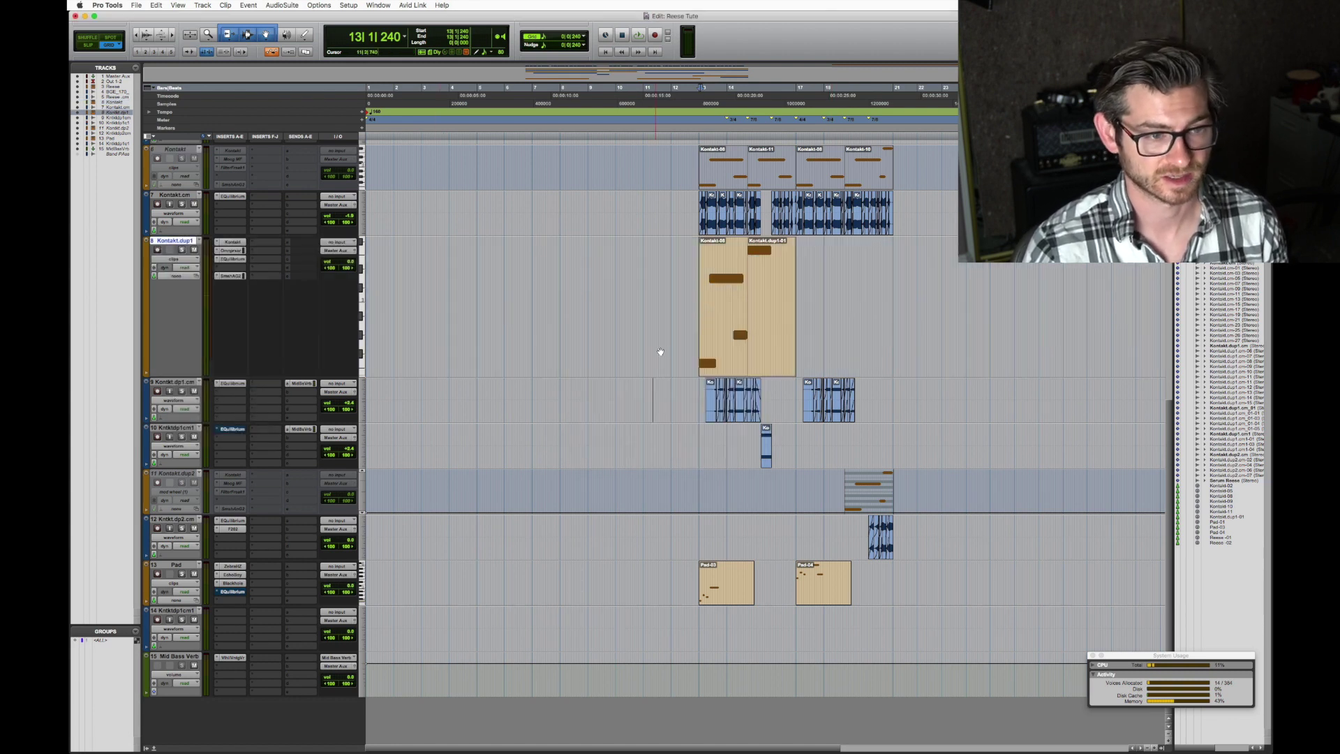
Step: Select the first Kontakt.dup1 MIDI clip at bar 13 and bypass the track's Omnipressor and EQuilibrium inserts
click(718, 334)
key(super+bracketright)
key(super+bracketright)
key(super+bracketright)
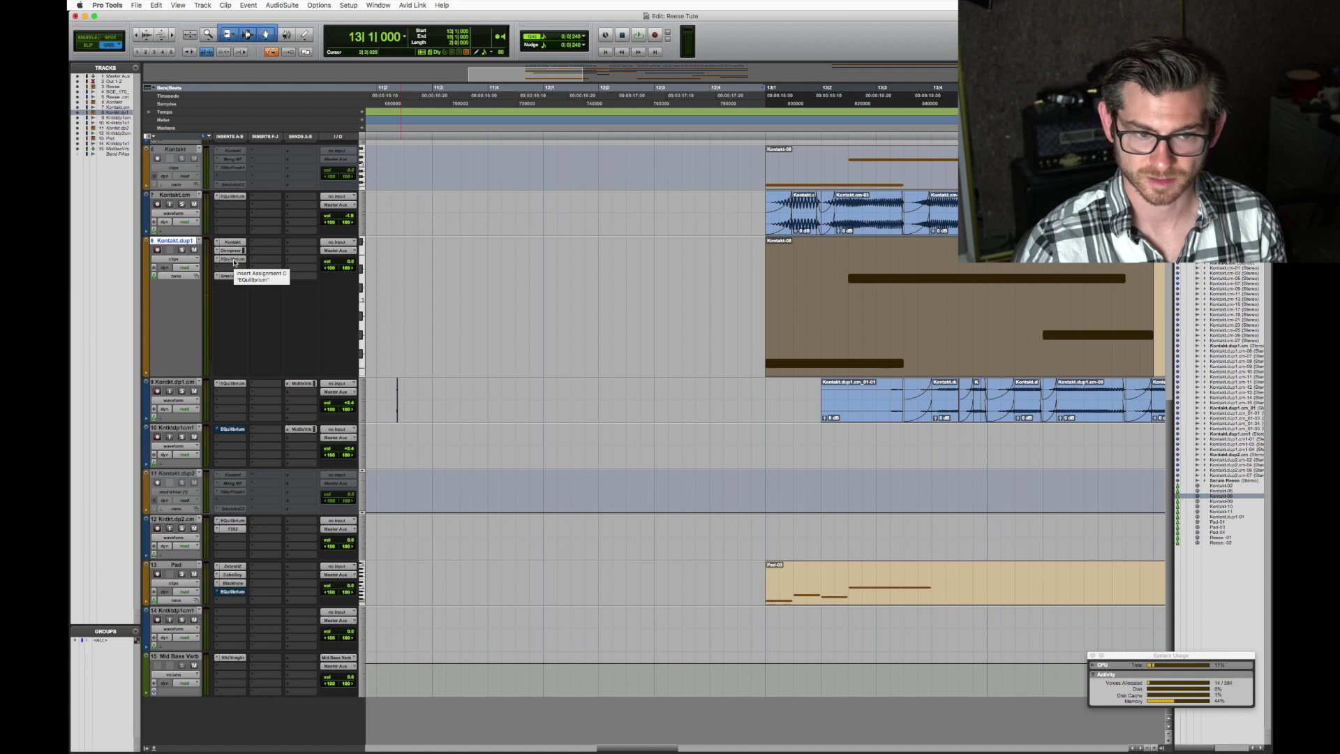
key(super+bracketleft)
super+click(232, 250)
super+click(235, 259)
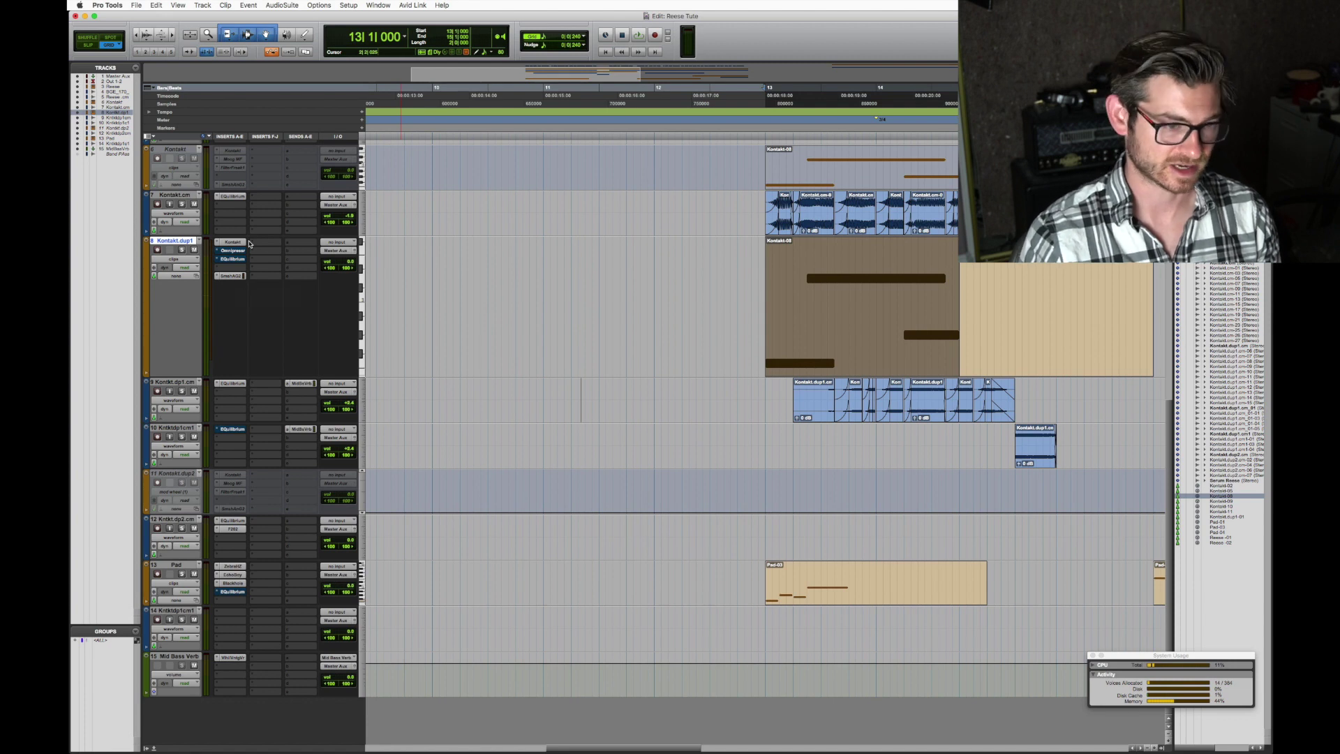
Step: Solo the Kontakt.dup1 track and audition its MIDI clip from bar 13 without the bypassed effects
key(shift+s)
key(space)
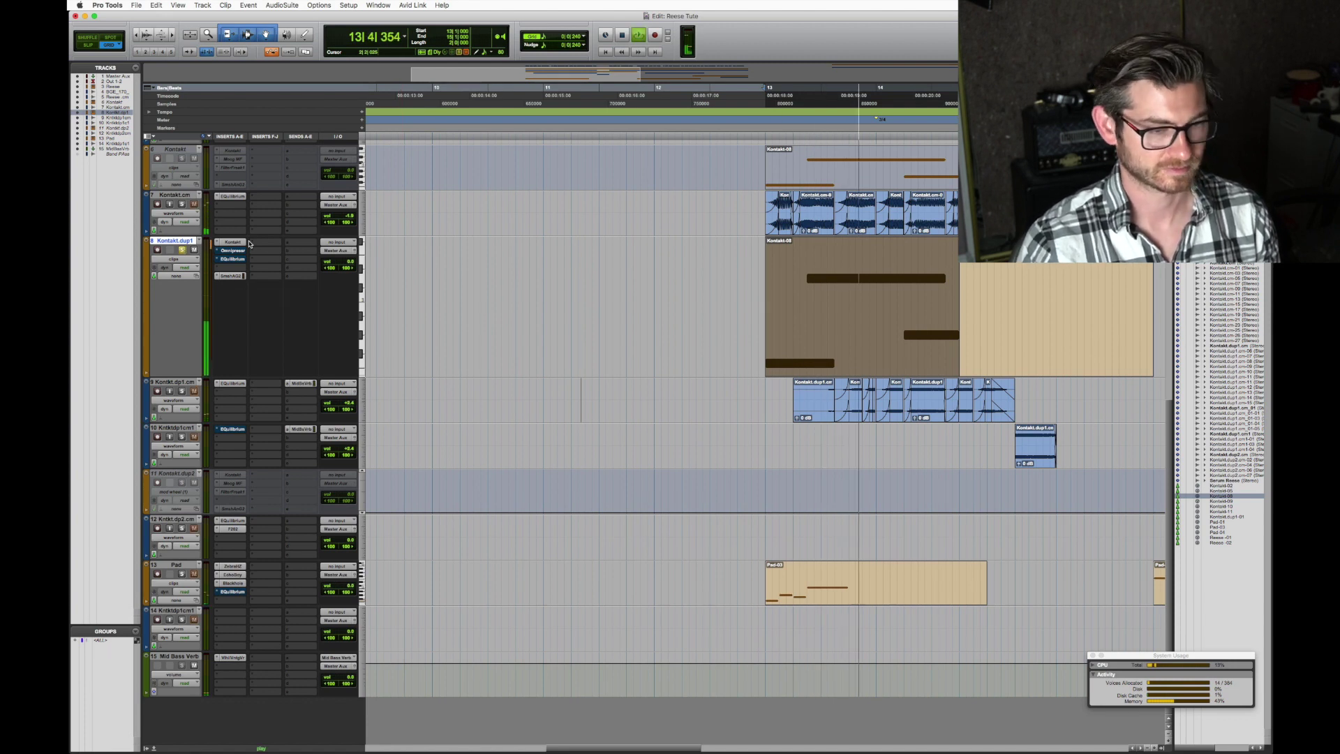
key(super+bracketleft)
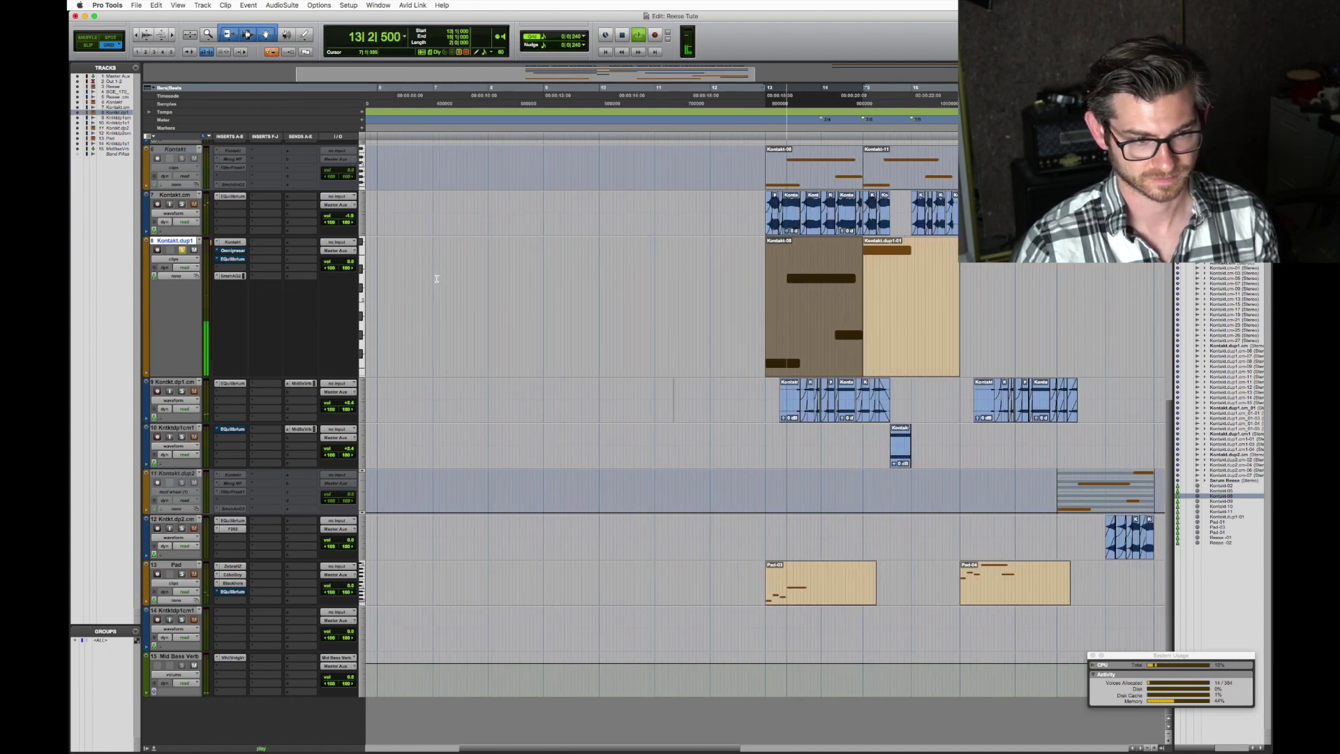
key(space)
Step: Open the Kontakt instrument on the Kontakt.dup1 track and show the Serum Reese patch's group insert effects in edit mode
click(233, 241)
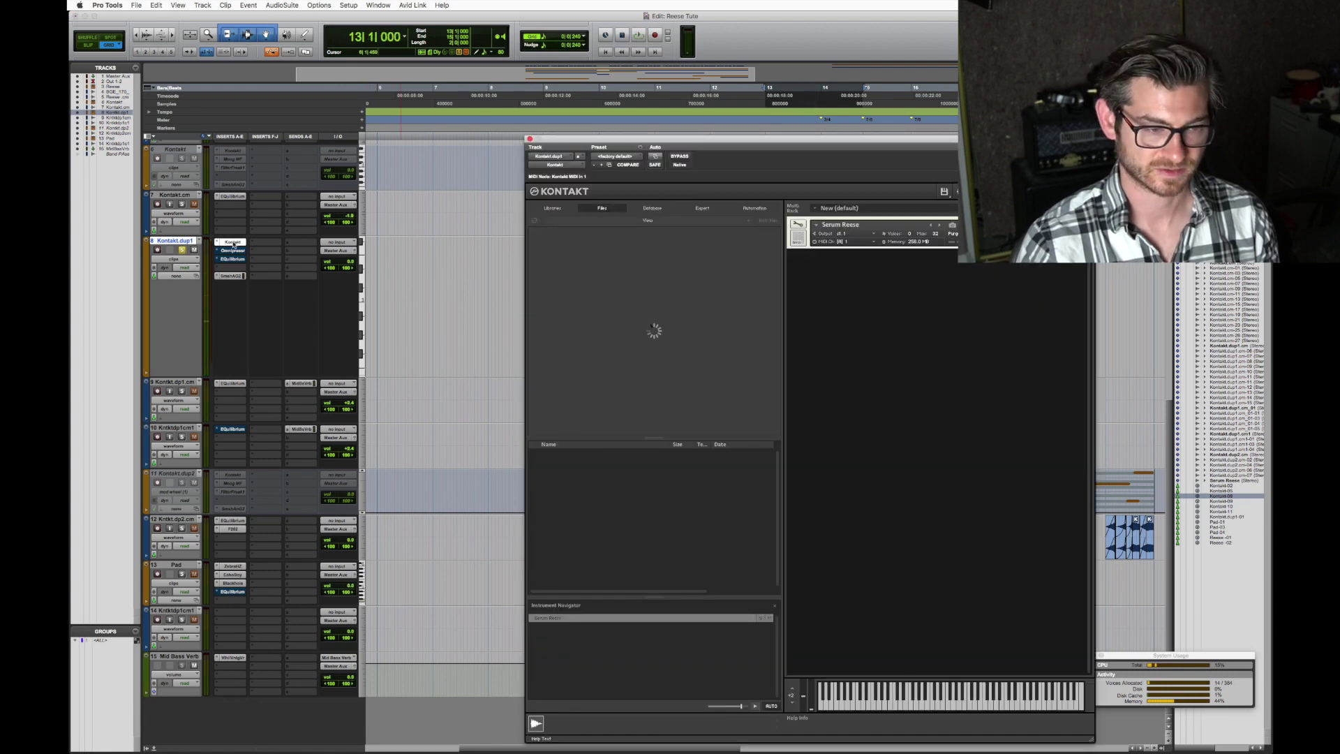
click(797, 224)
drag(735, 134, 731, 133)
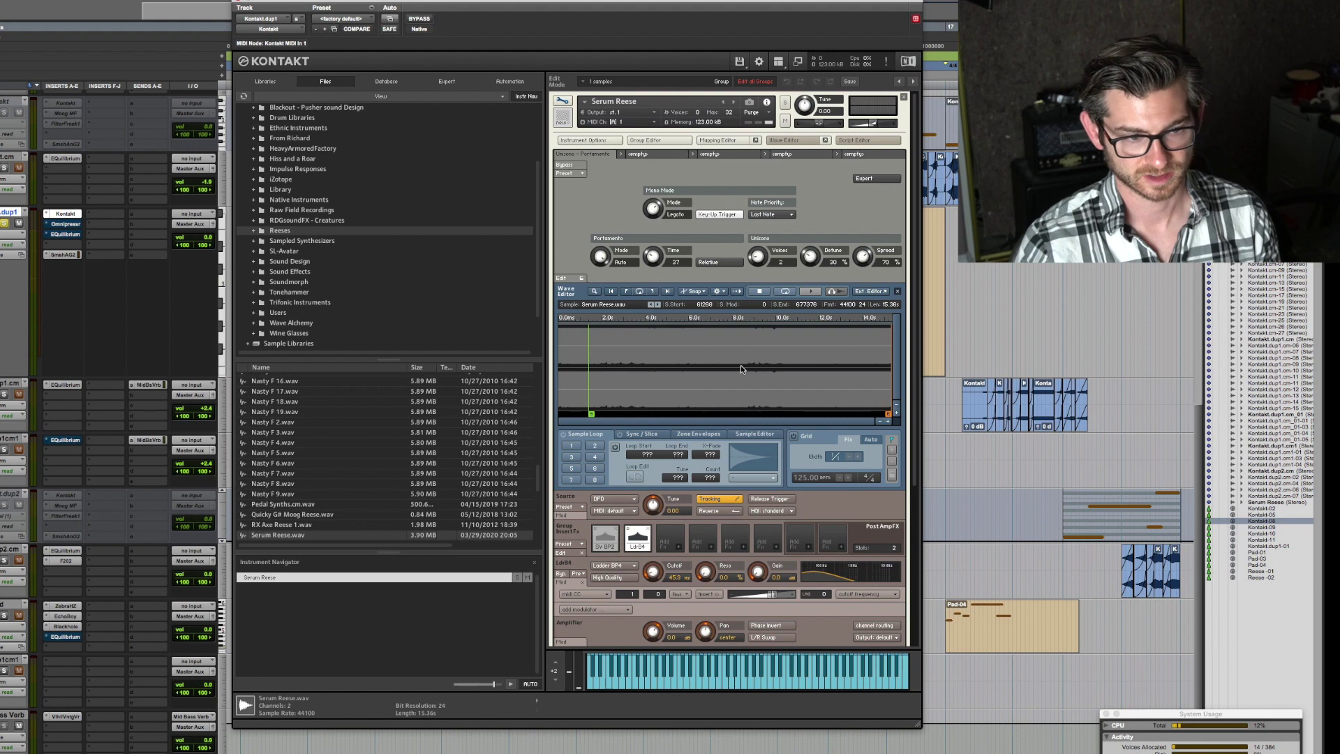
scroll(949, 493, down, 2)
scroll(703, 489, down, 5)
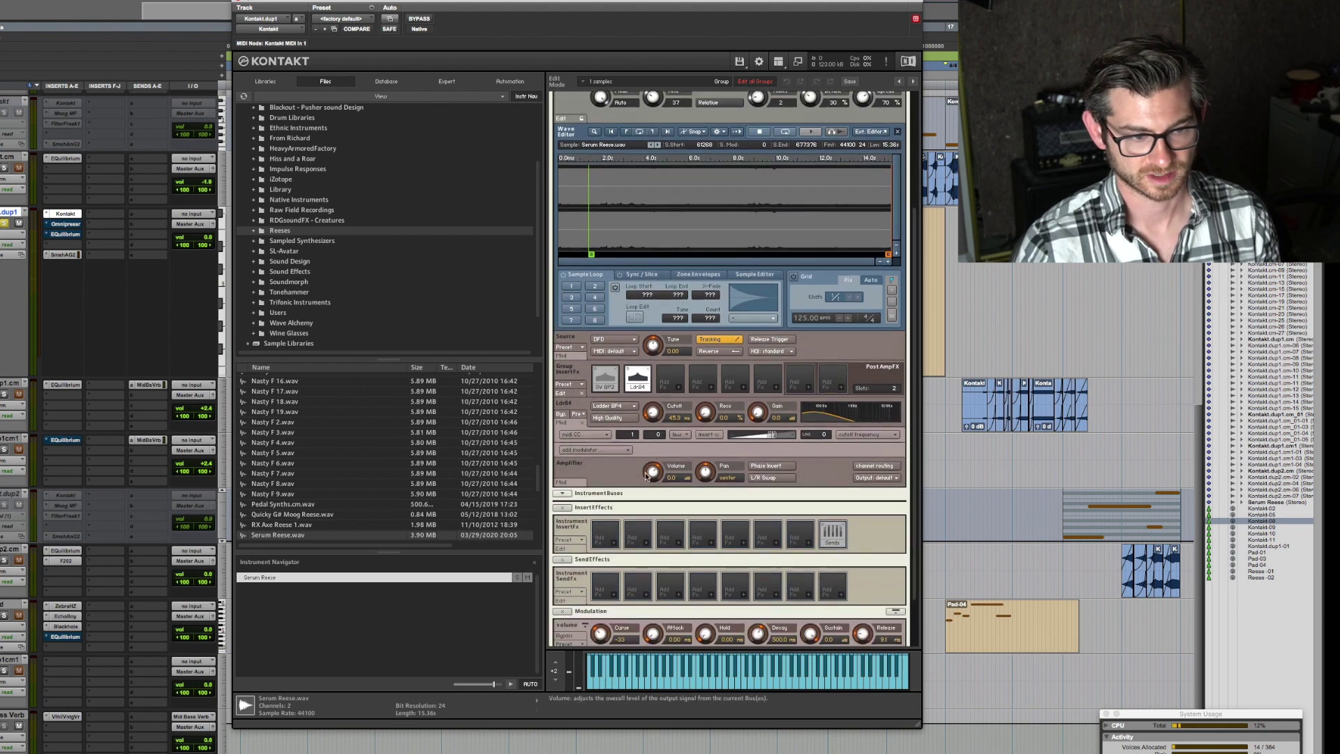
Step: Compare the SV BP2 and ladder filters in the Serum Reese group inserts, bypass SV BP2, and show the ladder filter's settings
click(606, 381)
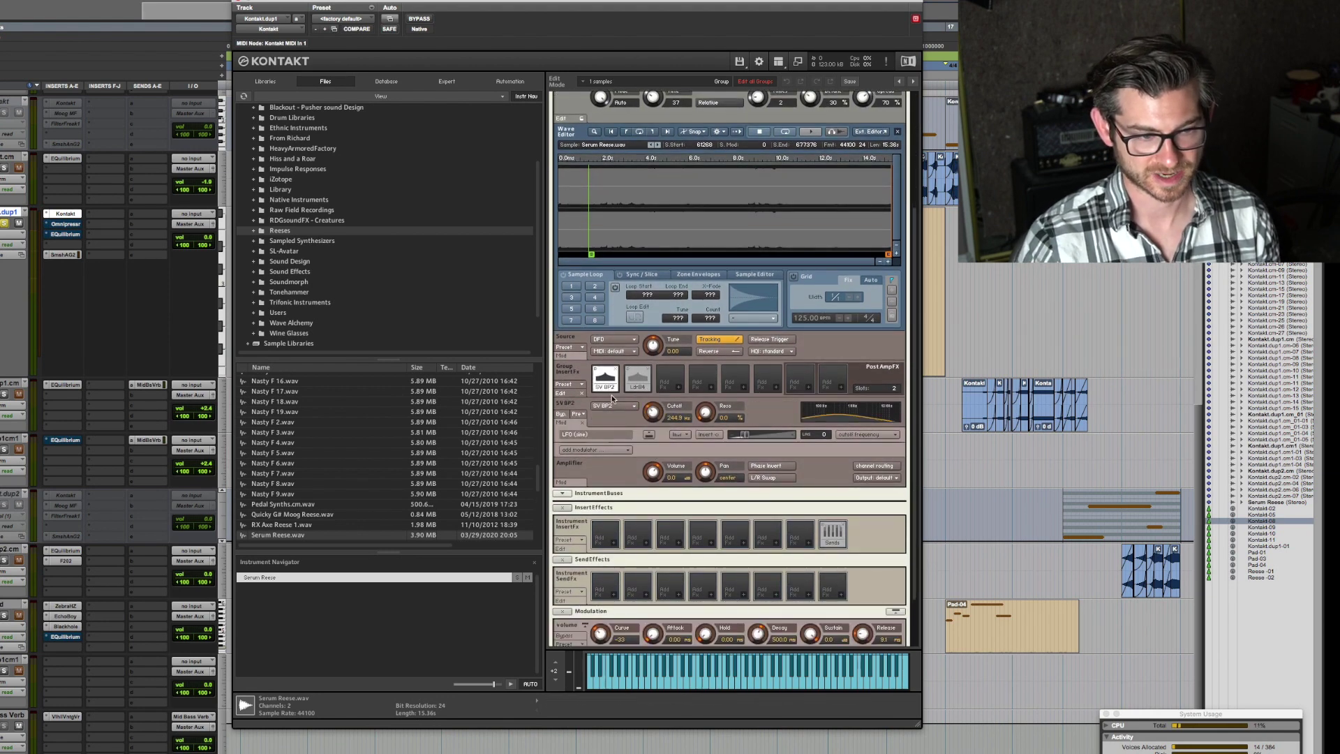
click(638, 381)
click(607, 382)
click(638, 382)
click(607, 381)
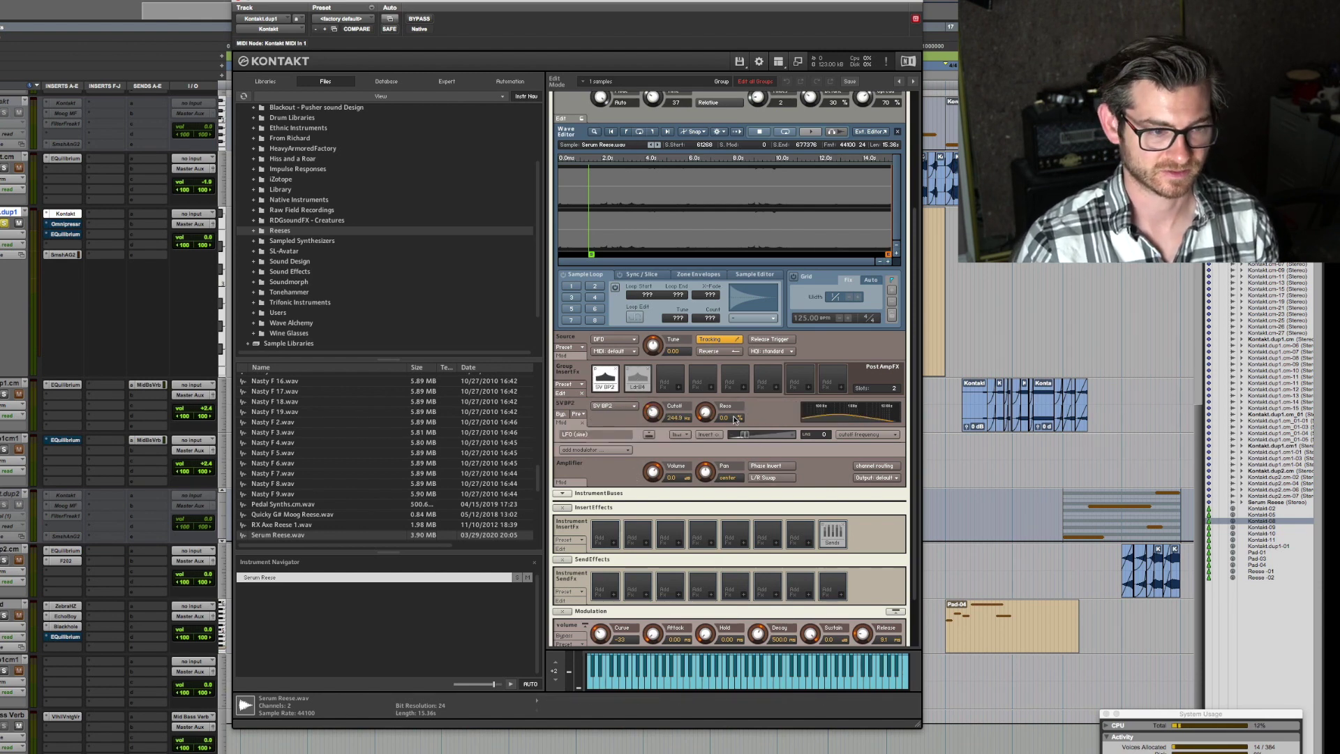
click(561, 413)
click(637, 378)
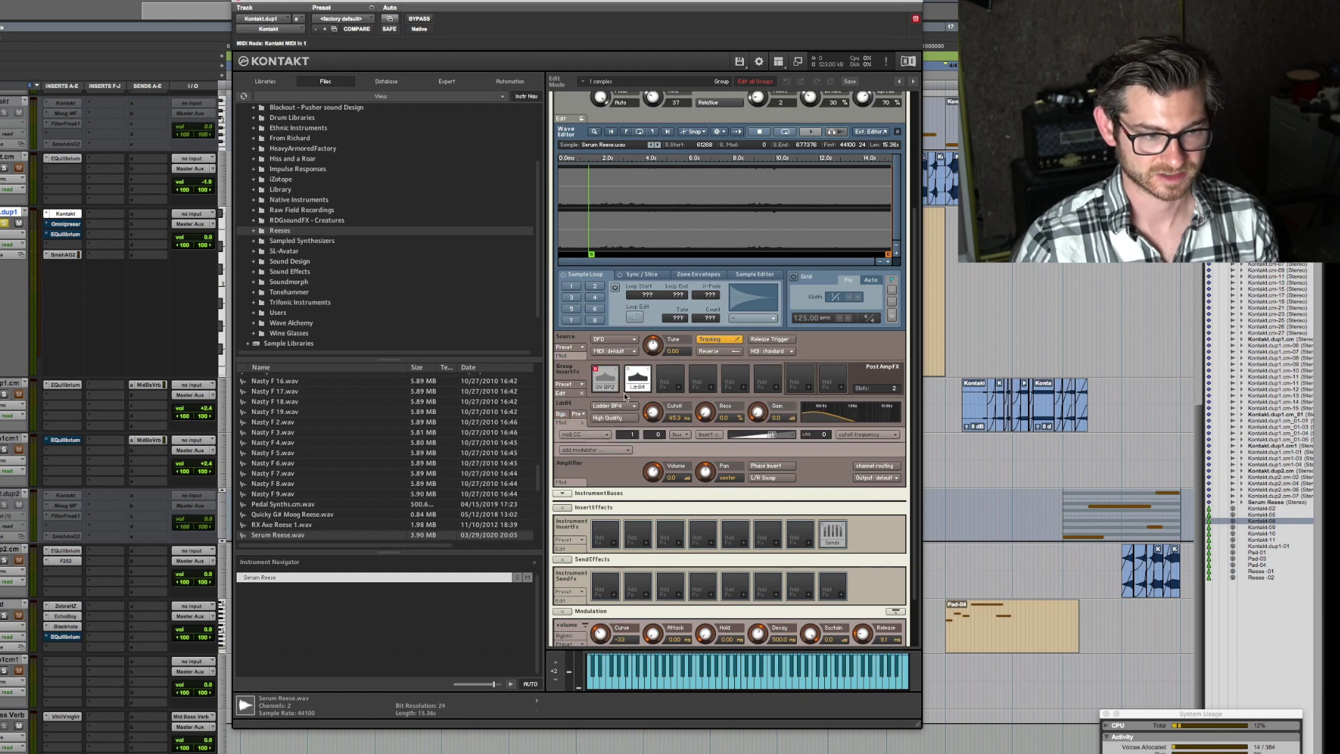
Step: Compare the SV BP2 filter alone with the ladder filter alone, switch back to the ladder filter, and close the Kontakt instrument
click(560, 413)
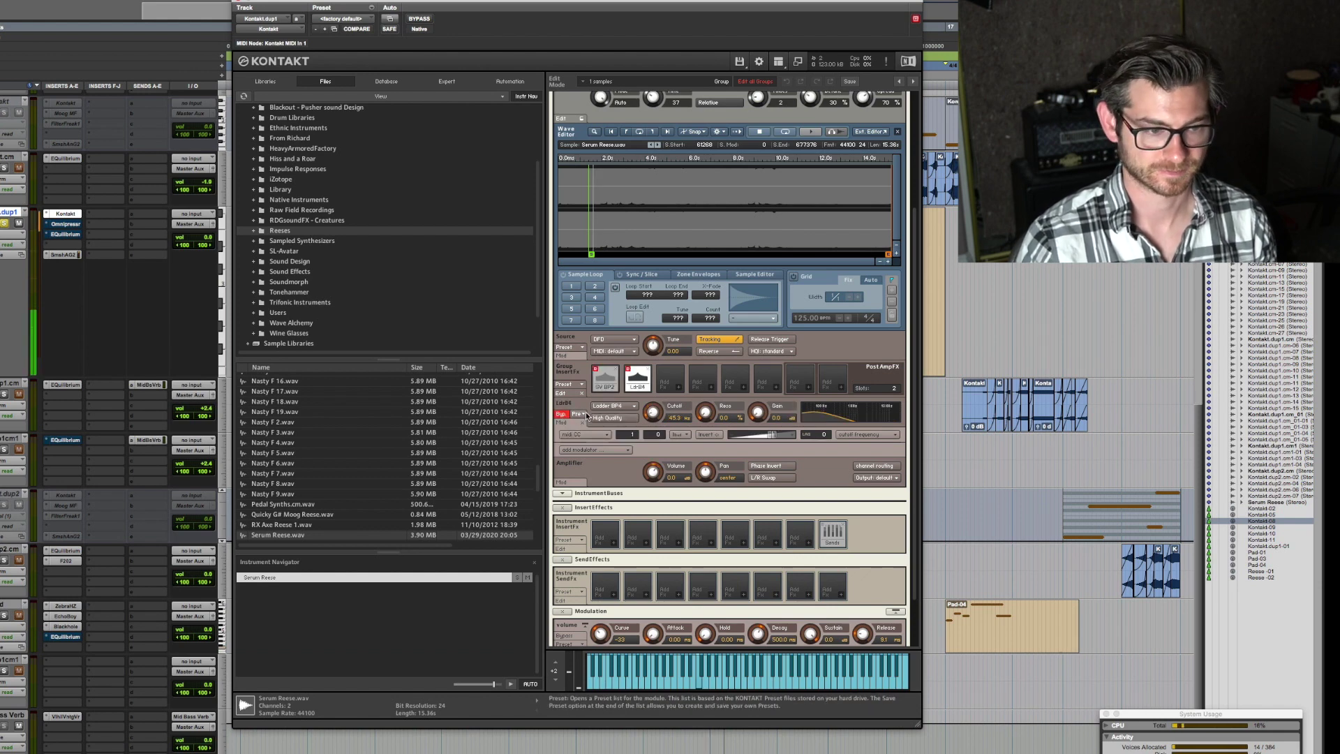
click(606, 381)
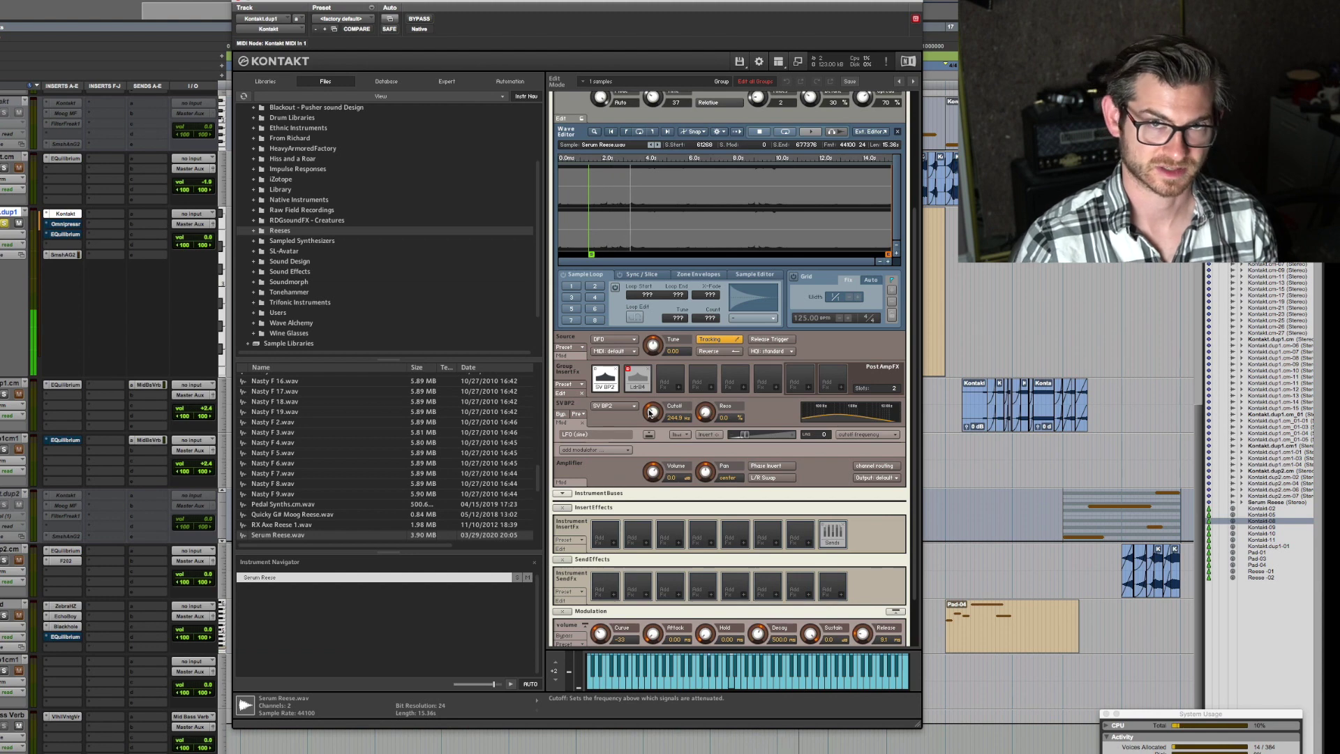
click(634, 375)
click(561, 414)
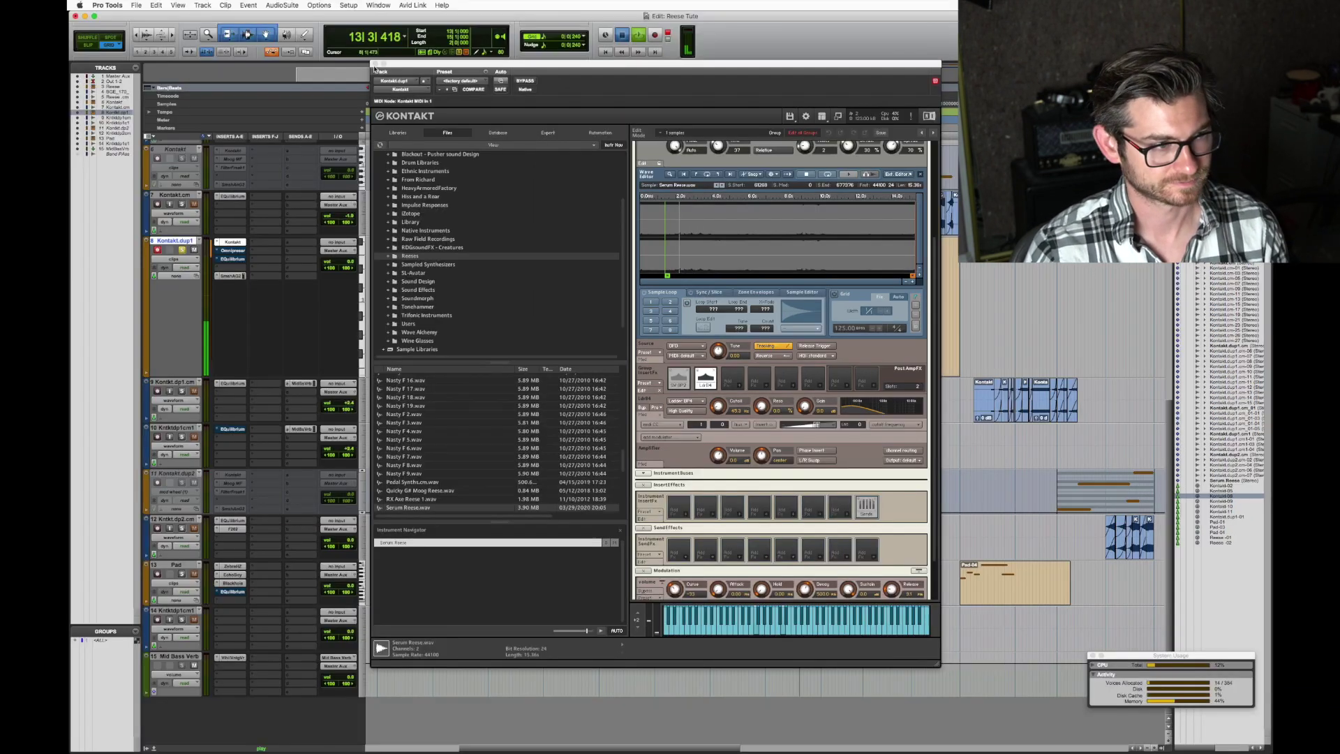
click(233, 1)
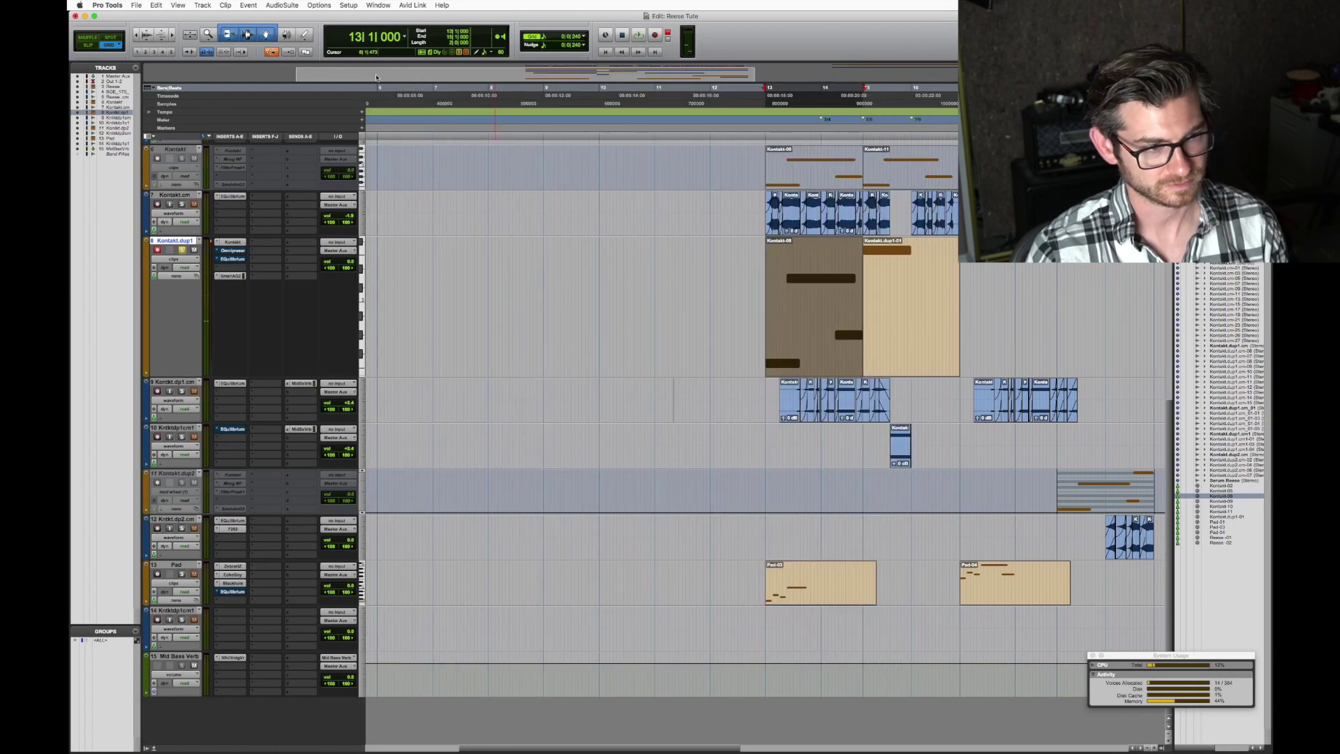
Step: Re-enable the Omnipressor and EQuilibrium inserts on the Kontakt.dup1 track and show the EQuilibrium curve
click(802, 302)
key(super+bracketright)
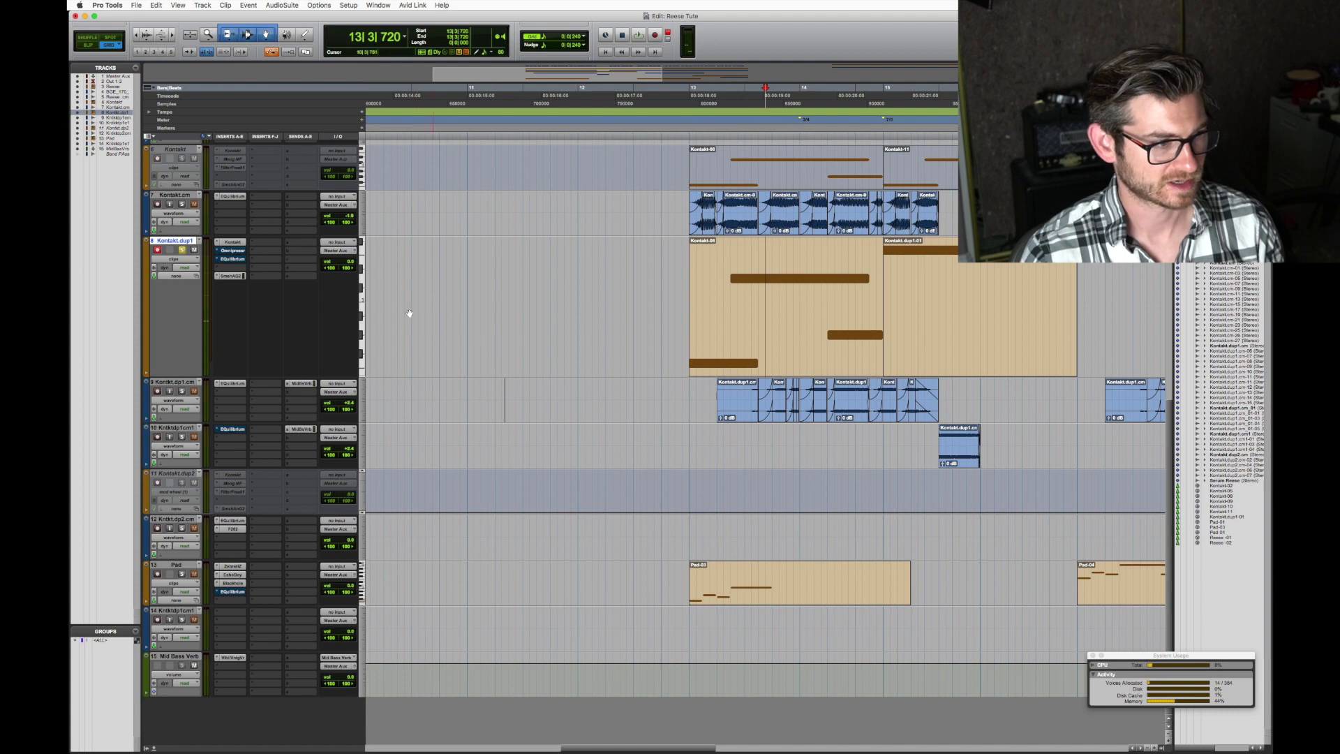
ctrl+super+click(238, 251)
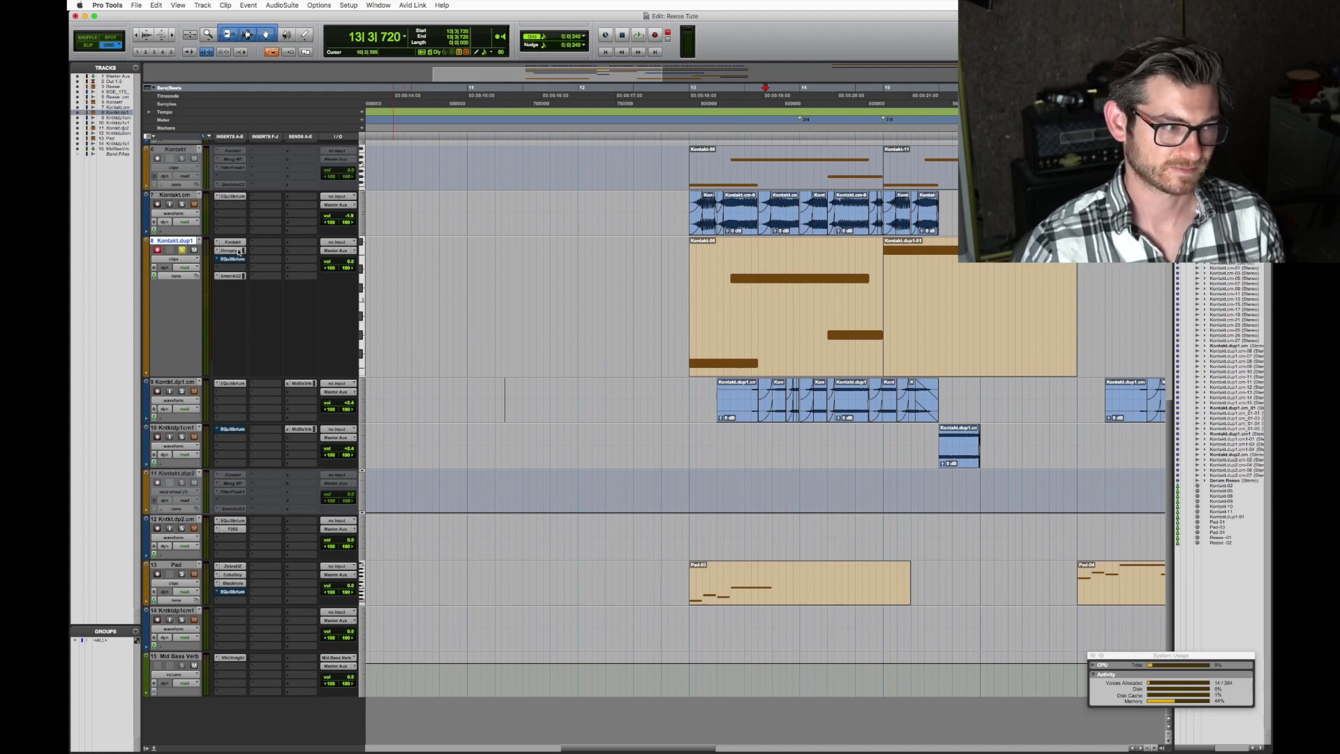
click(237, 259)
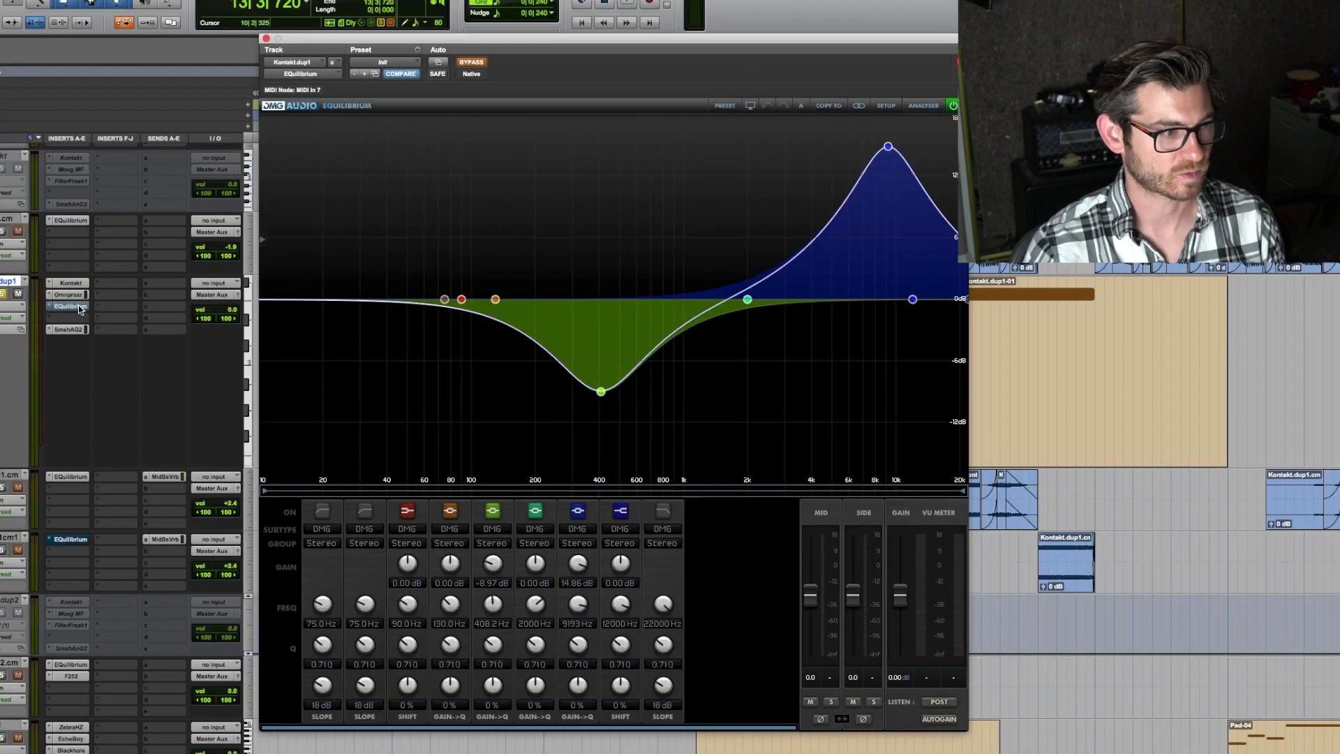
super+click(80, 309)
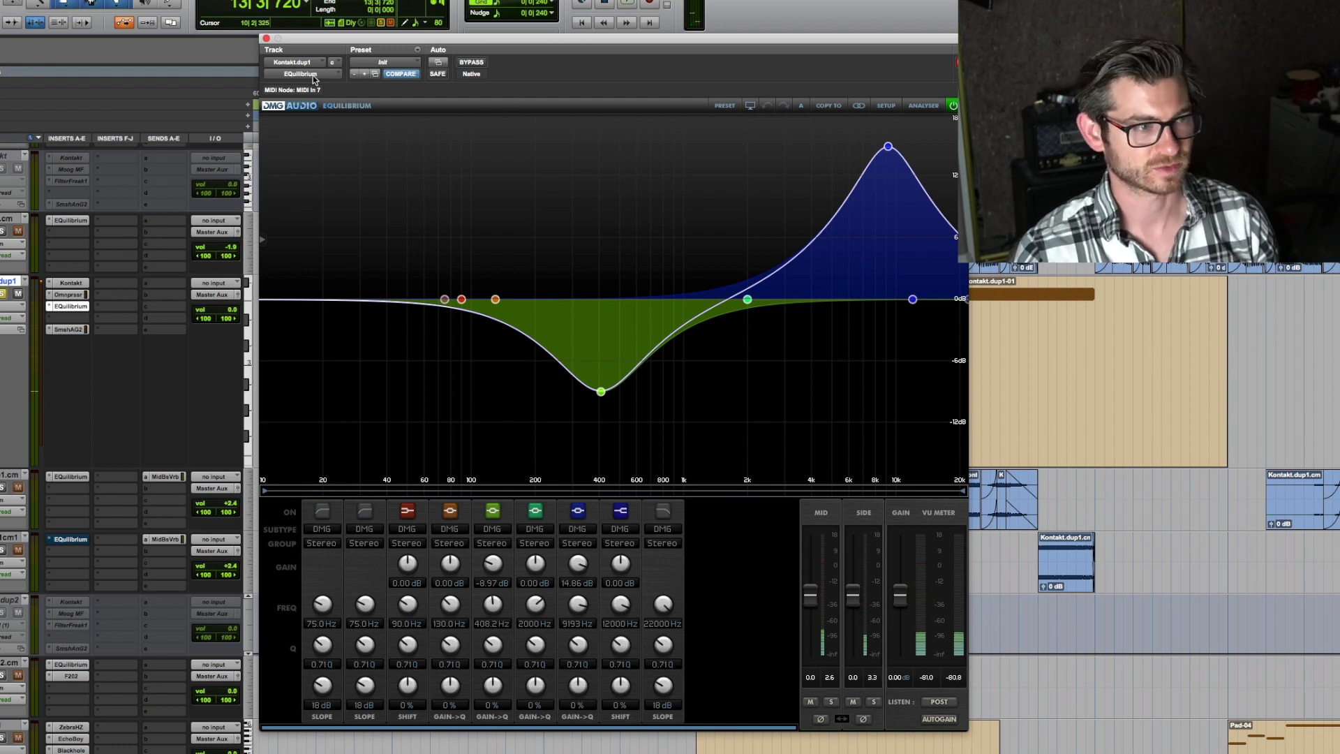
click(266, 39)
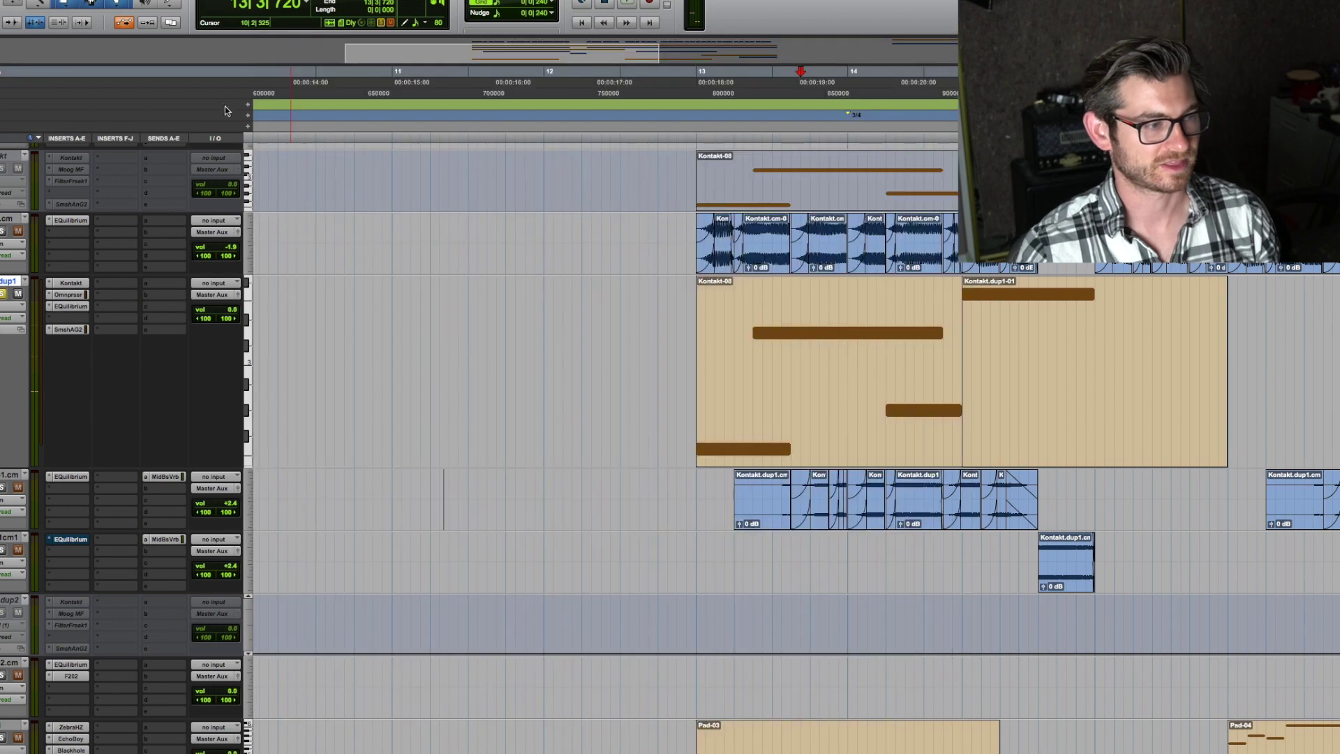
Step: Show the Smash and Grab compressor settings on the Kontakt.dup1 track, and unsolo the track
click(86, 330)
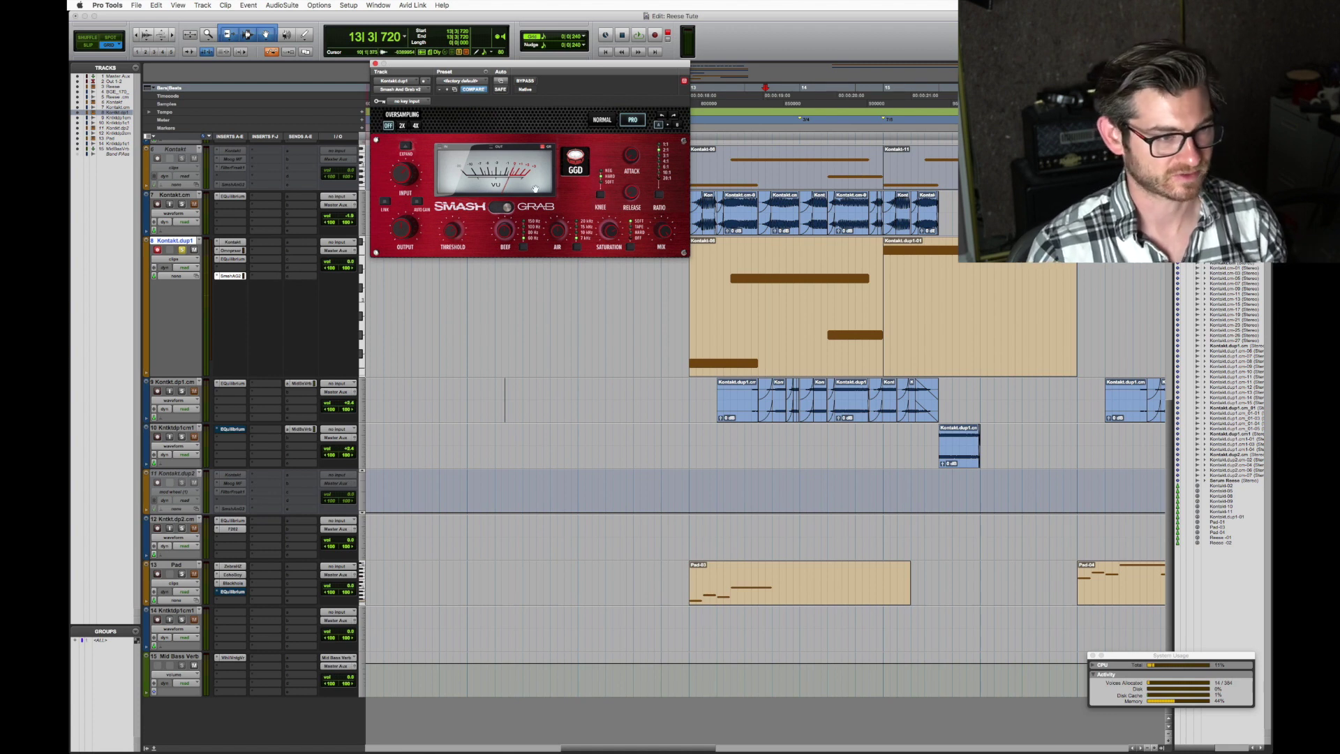
click(375, 63)
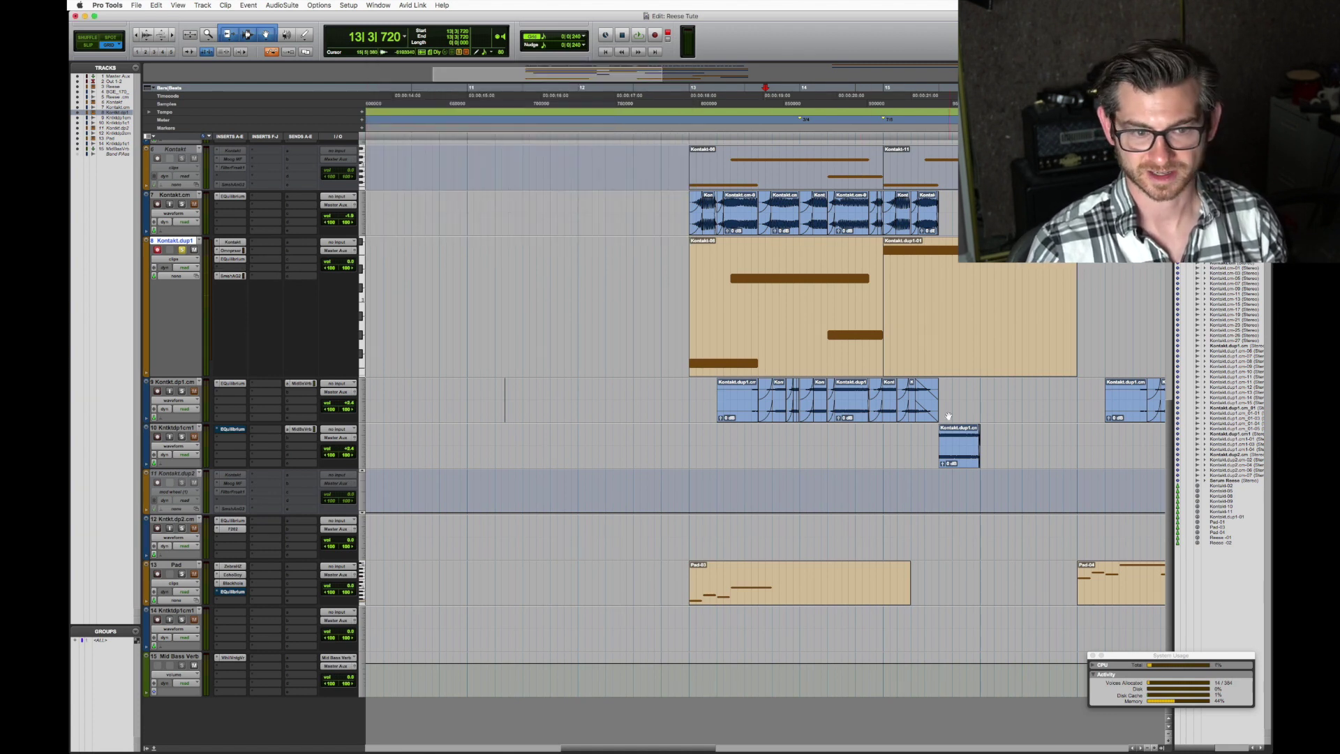
click(181, 250)
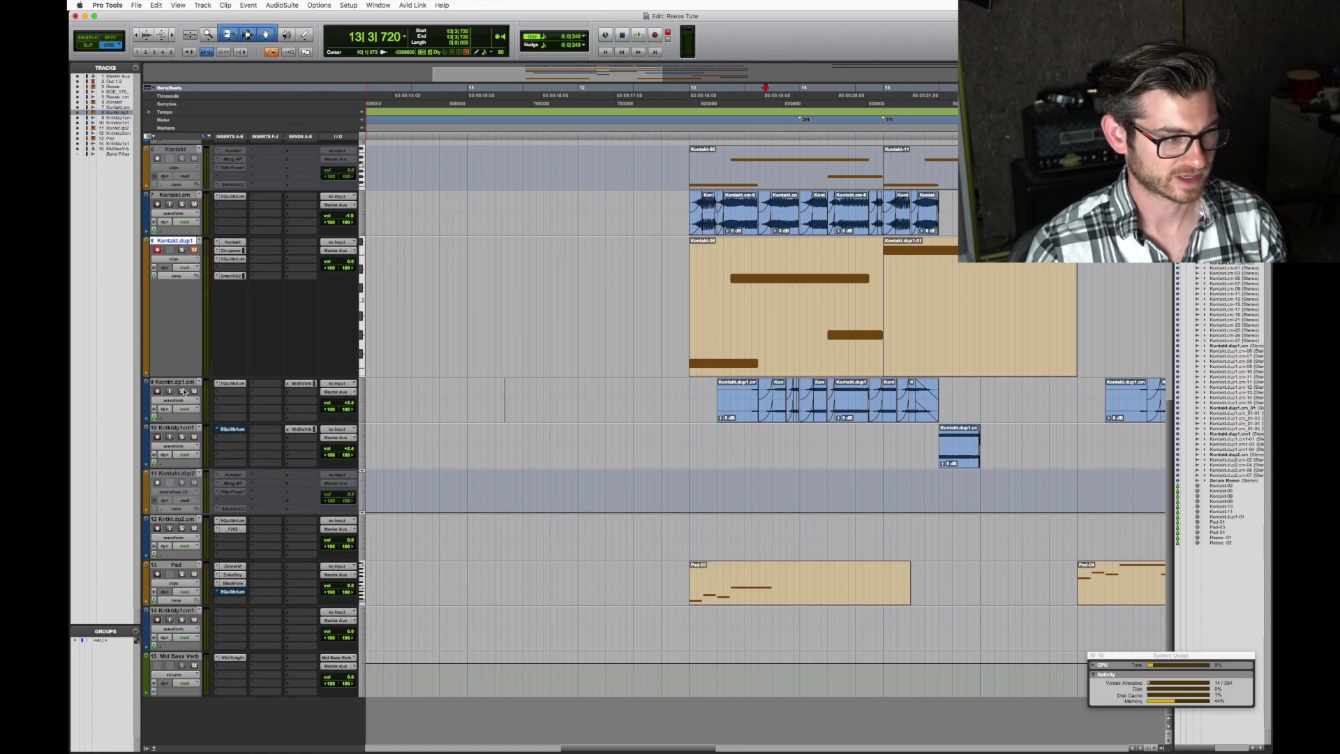
Step: Copy the first Kontakt.dup1.cm audio clip to bar 11 on the same track and audition the copy
click(733, 415)
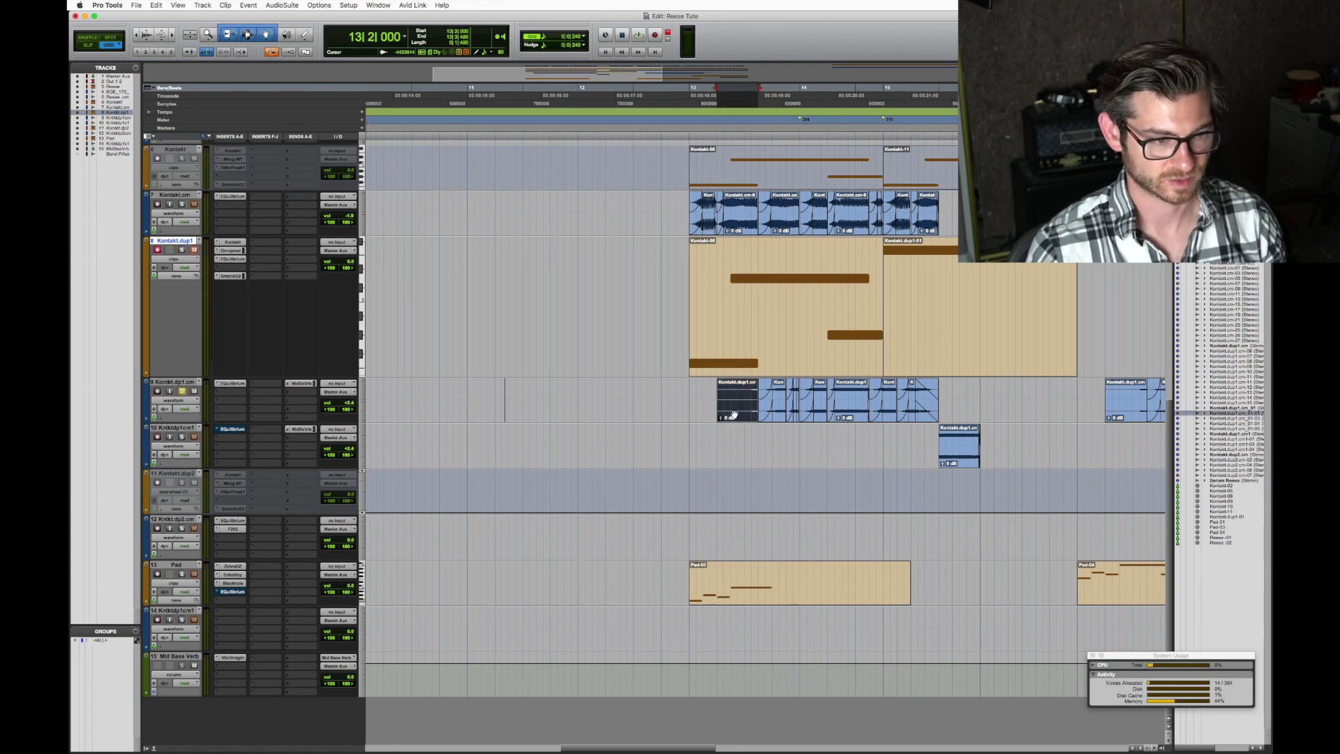
drag(729, 416, 547, 397)
key(space)
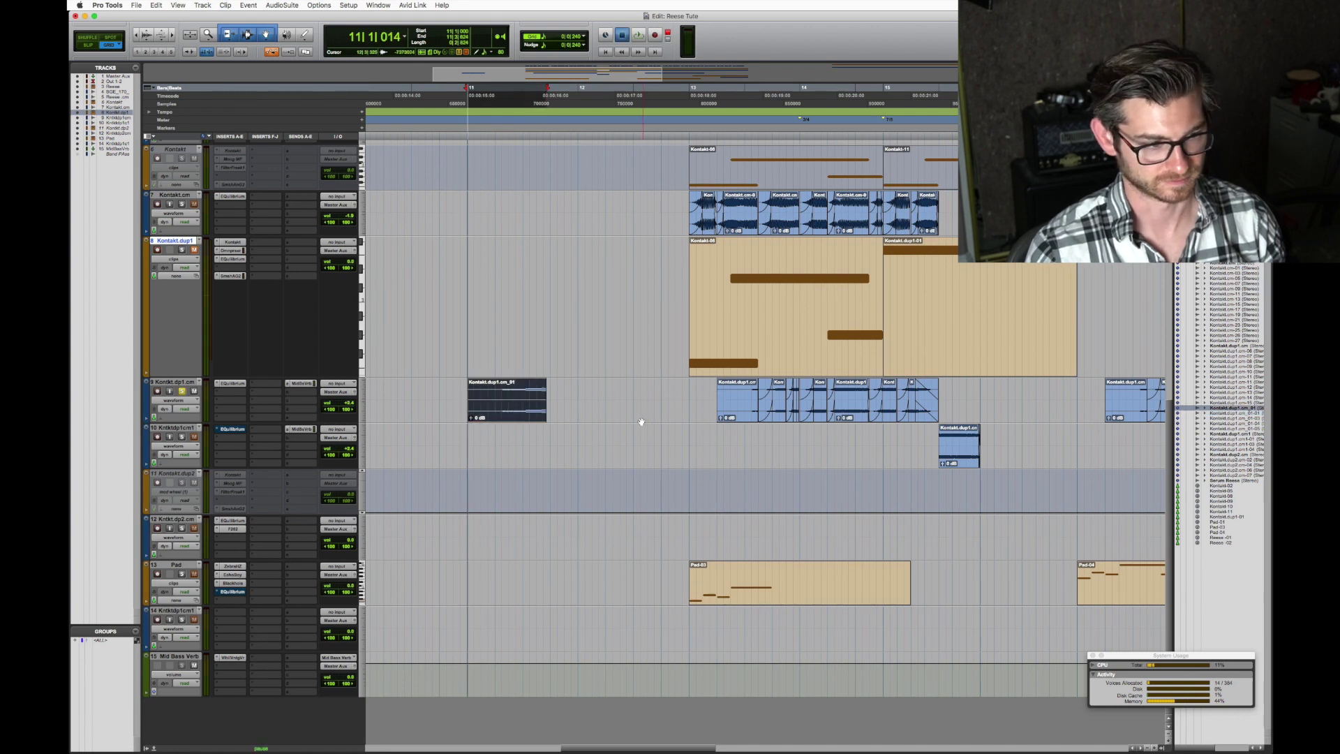
key(space)
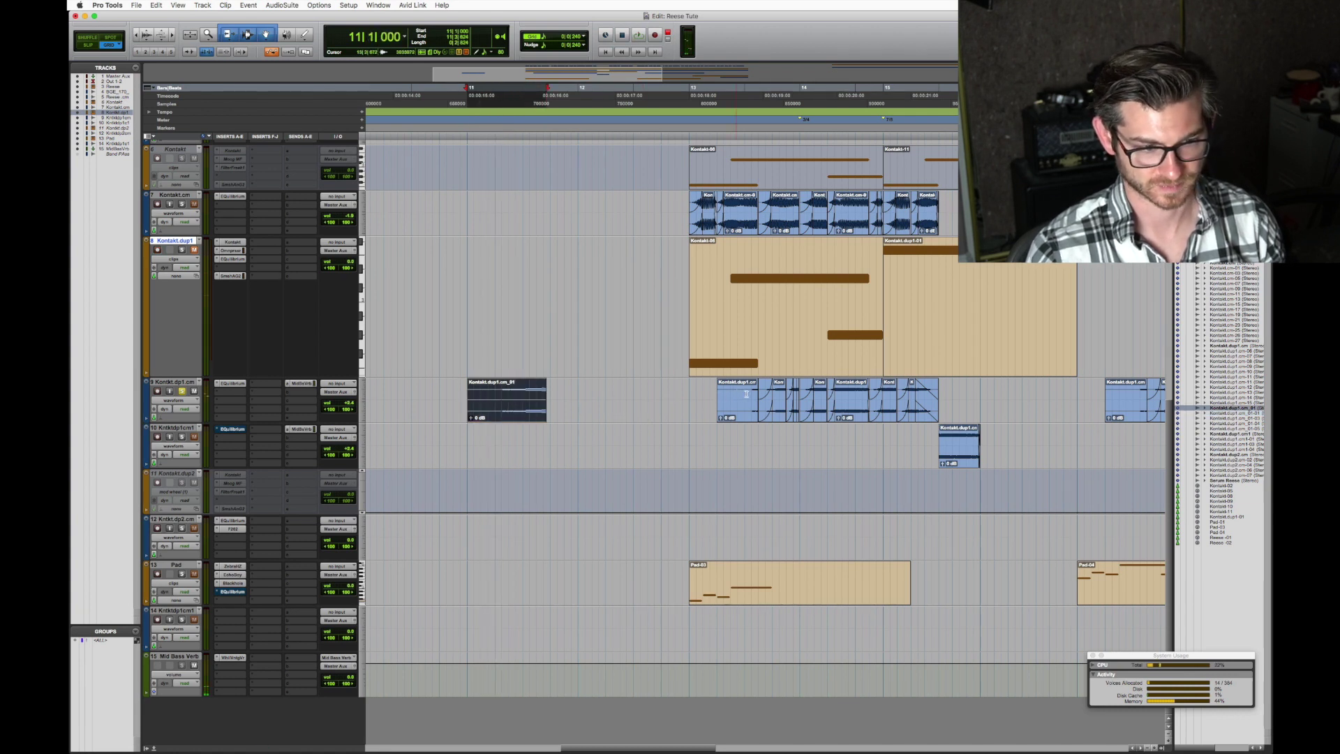
Step: Place a second Kontakt.dup1.cm clip copy ending at bar 13, and delete the bar 11 copy's tail from 11|2|480
drag(779, 419, 697, 396)
key(super+z)
drag(843, 413, 514, 408)
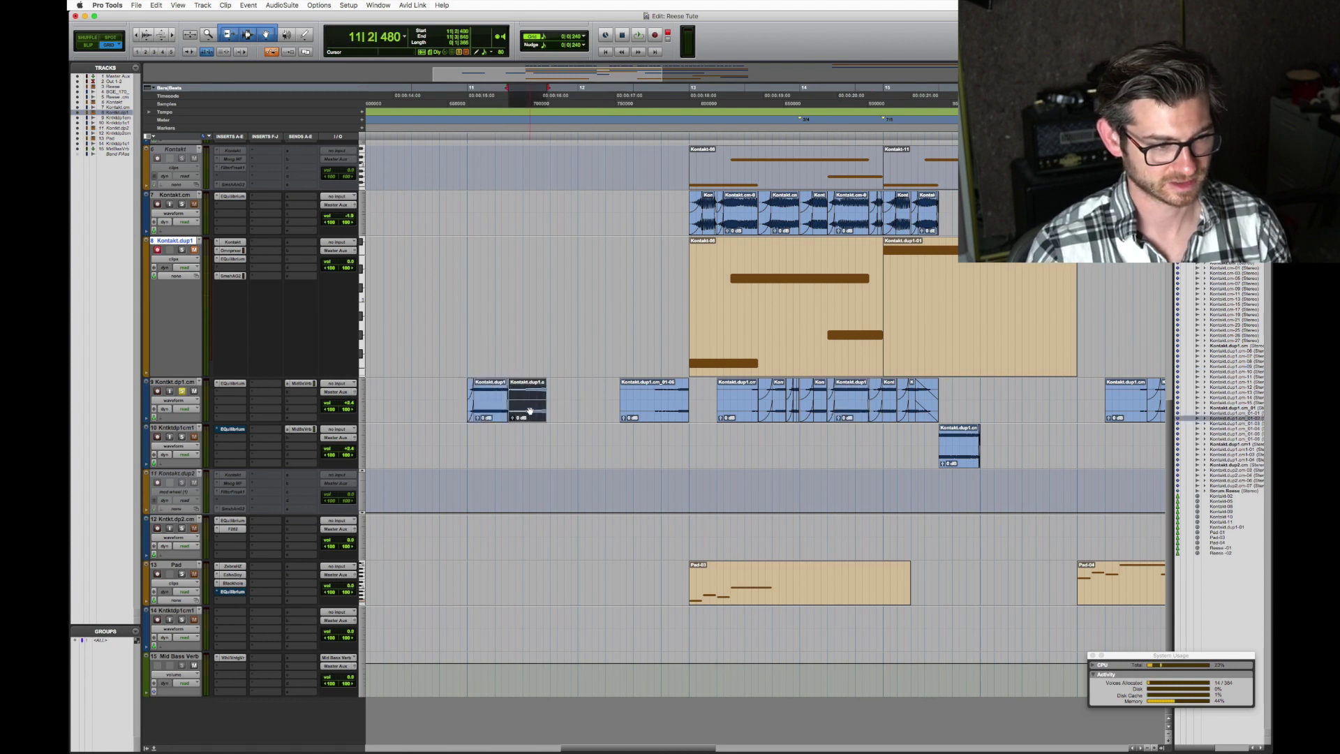
key(BackSpace)
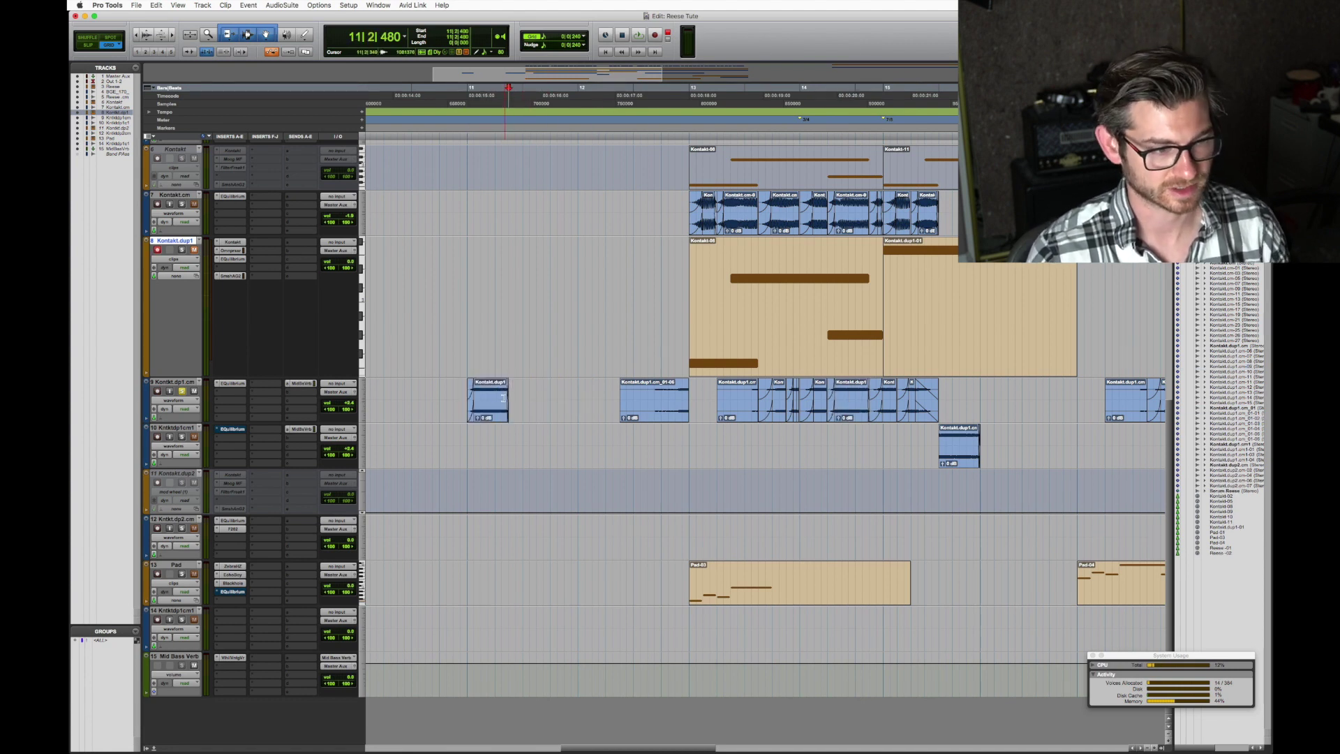
Step: Try extending the start of the bar 11 clip back to 8|4, audition it, and undo the extension
mouse_move(504, 399)
mouse_down()
mouse_move(585, 399)
mouse_move(391, 394)
mouse_move(508, 394)
mouse_move(491, 393)
mouse_up()
key(r)
key(space)
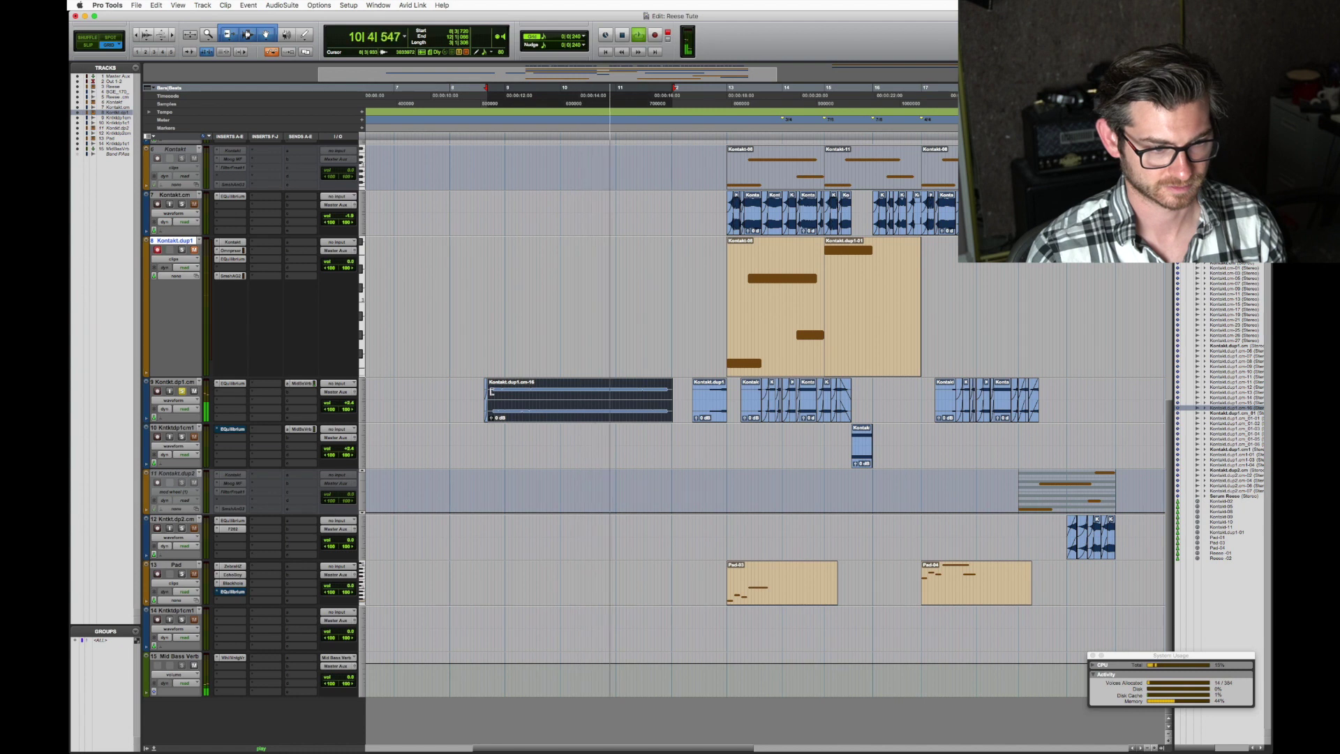
key(space)
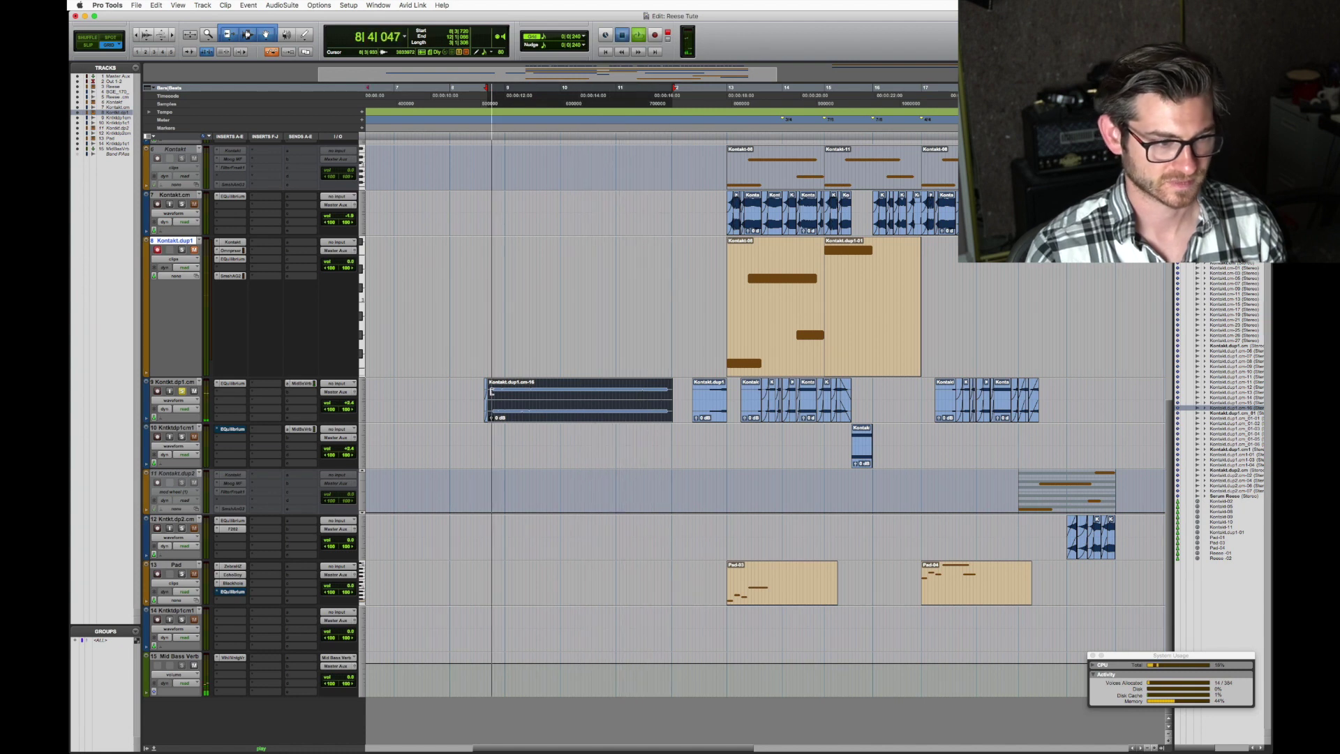
key(super+z)
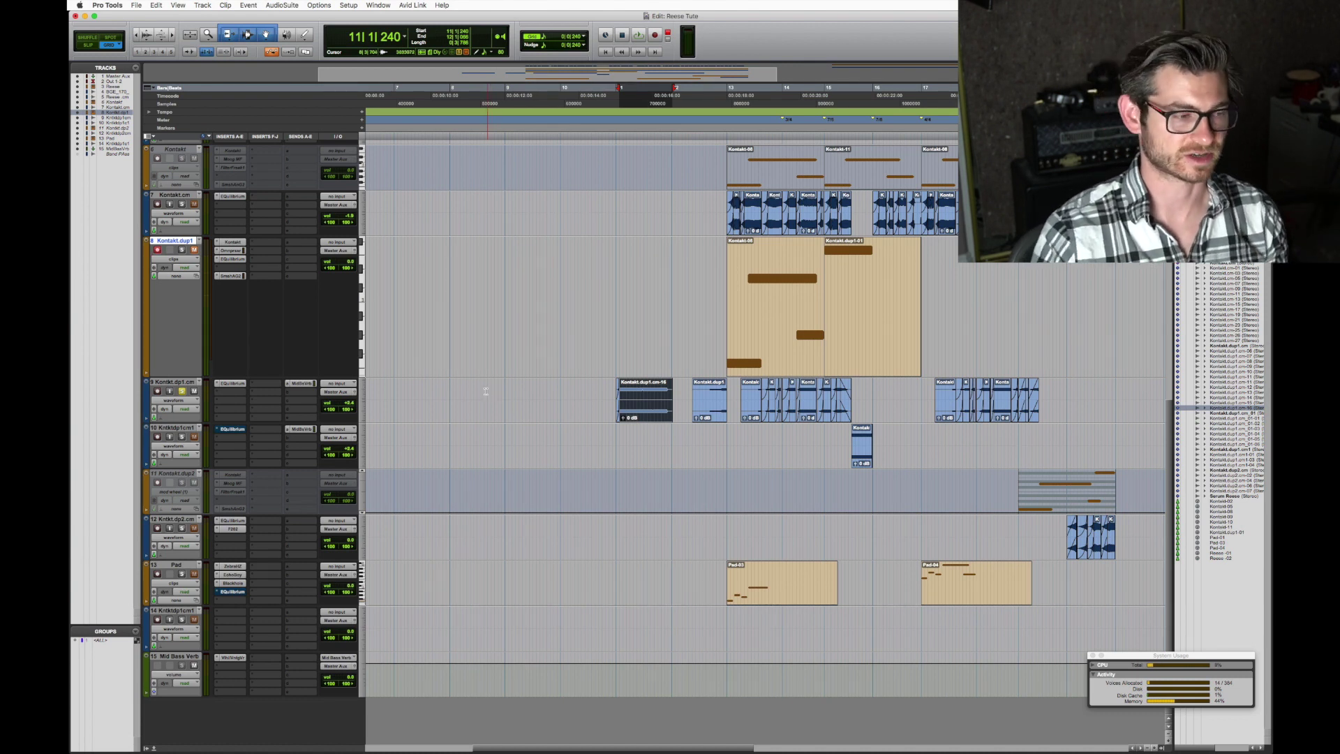
Step: Show the reverb insert on the Mid Bass Verb track
click(179, 657)
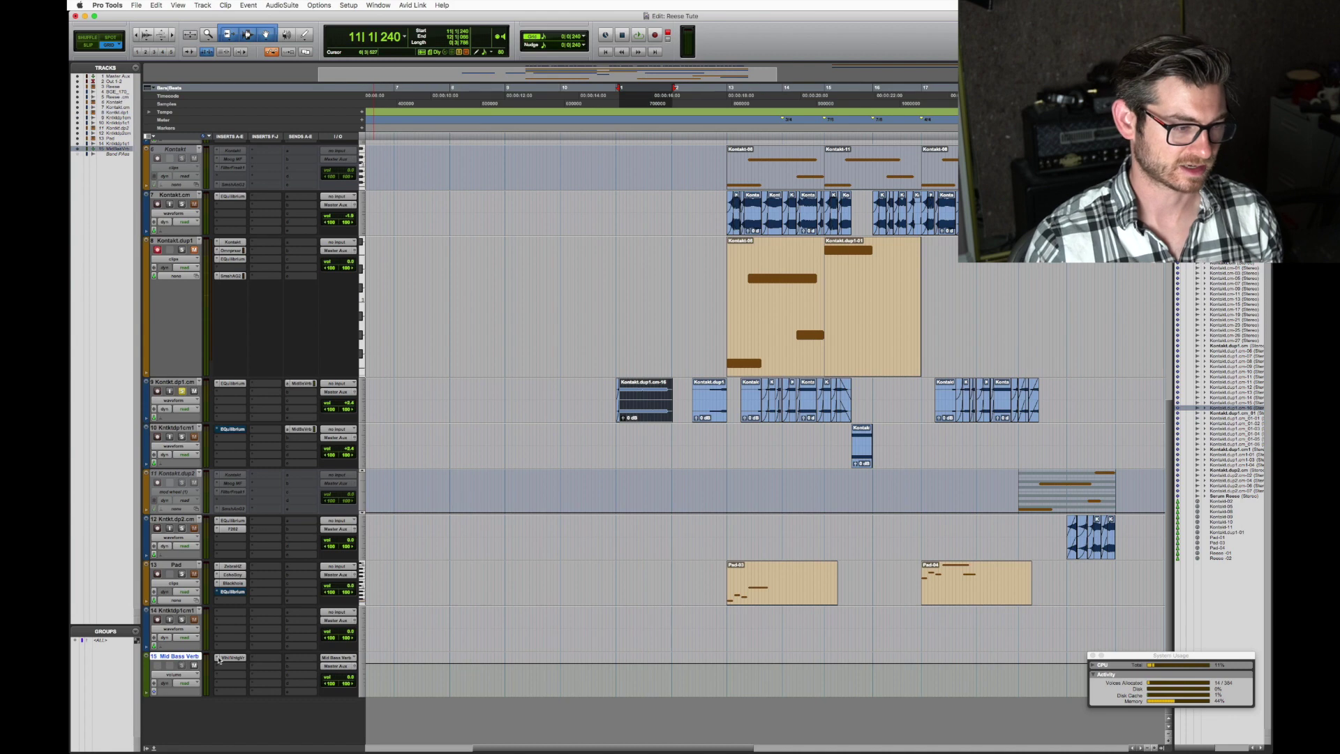
click(231, 658)
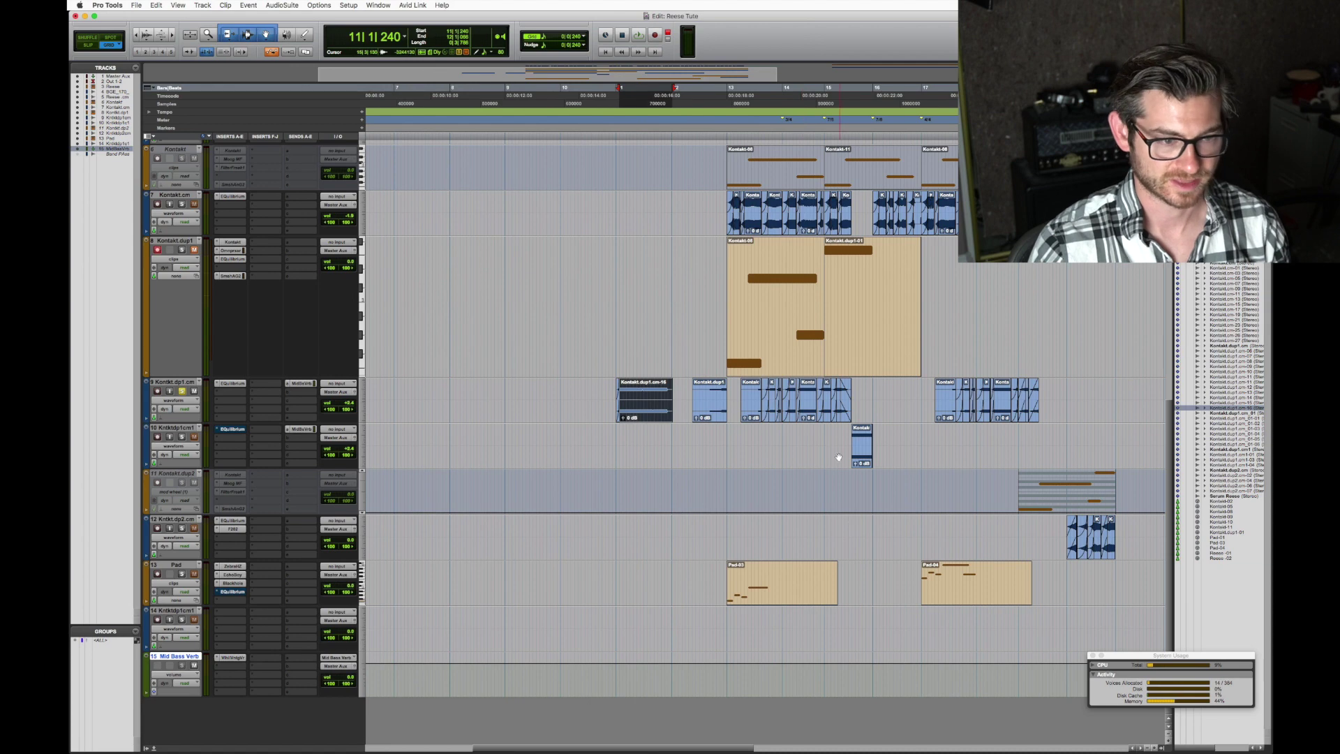
Step: Delete the two copied demonstration clips placed before bar 13 on the Kontakt.dup1.cm track
click(713, 417)
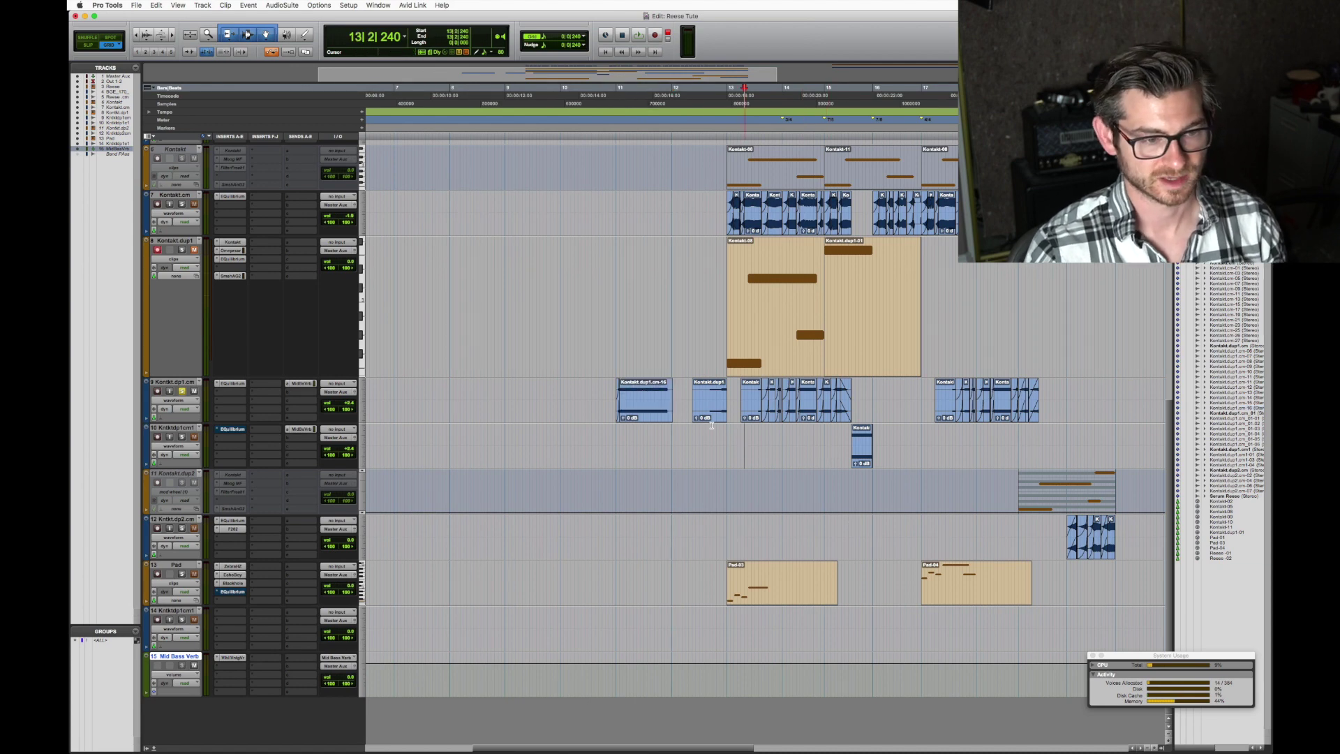
shift+click(651, 417)
key(Delete)
Step: Examine the fades between the sliced Kontakt.cm and Kontakt.dup1.cm audio clips around bar 14
drag(815, 432, 823, 432)
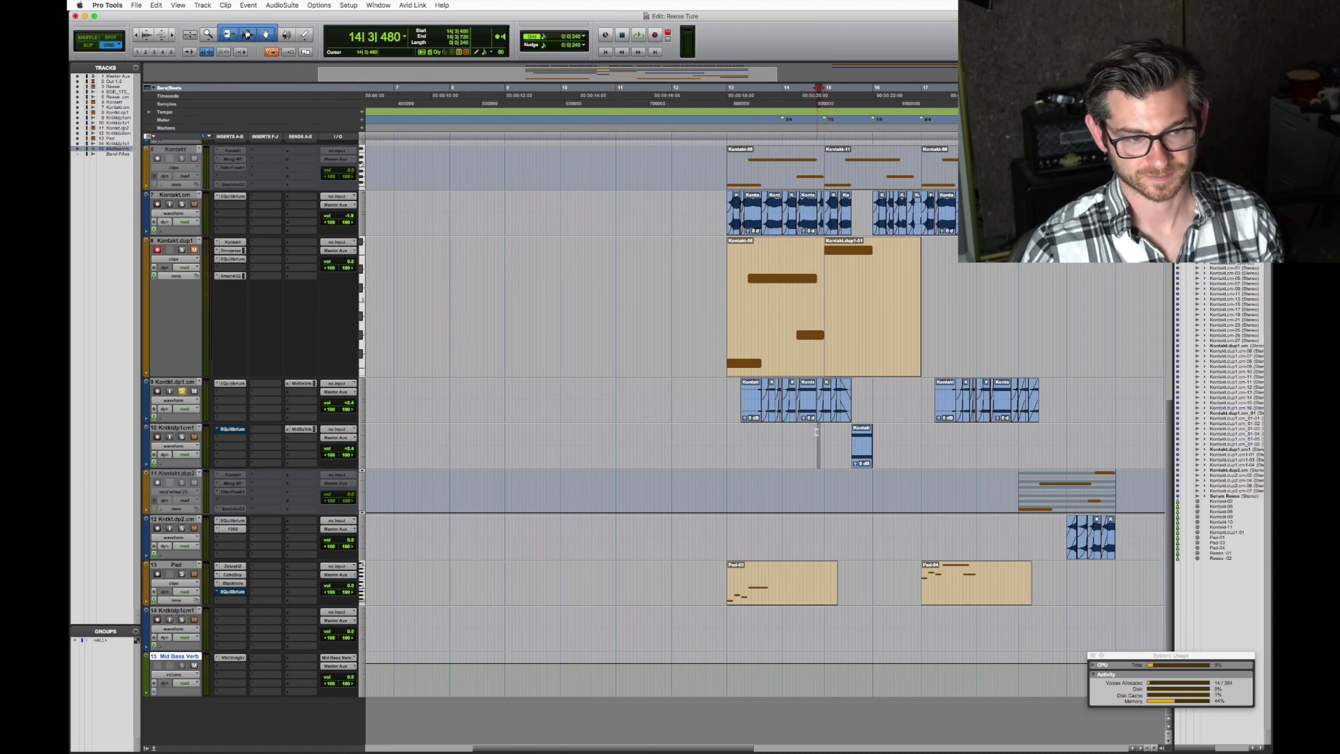
key(super+bracketright)
key(super+bracketright)
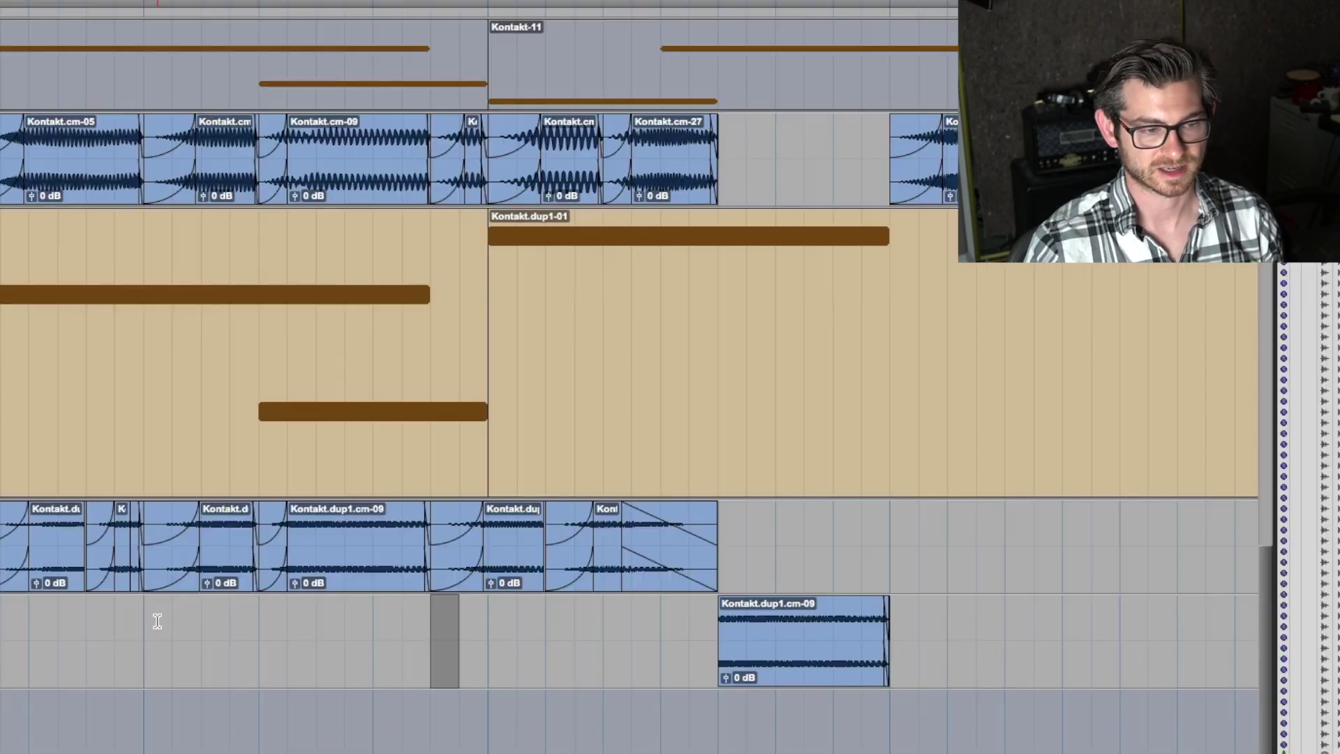
key(super+bracketright)
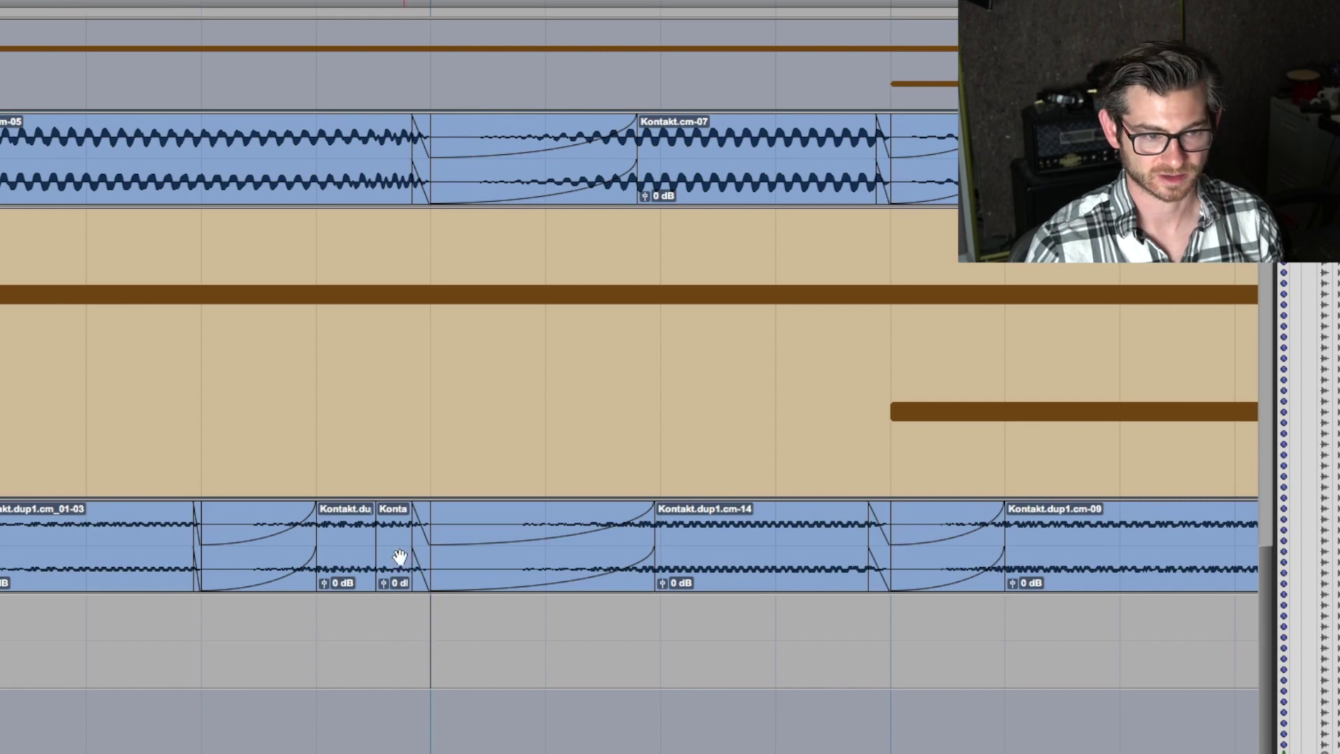
key(super+bracketleft)
key(super+bracketleft)
key(super+bracketleft)
Step: Audition the sliced Kontakt.cm and Kontakt.dup1.cm audio clips together from bar 13
drag(205, 530, 803, 538)
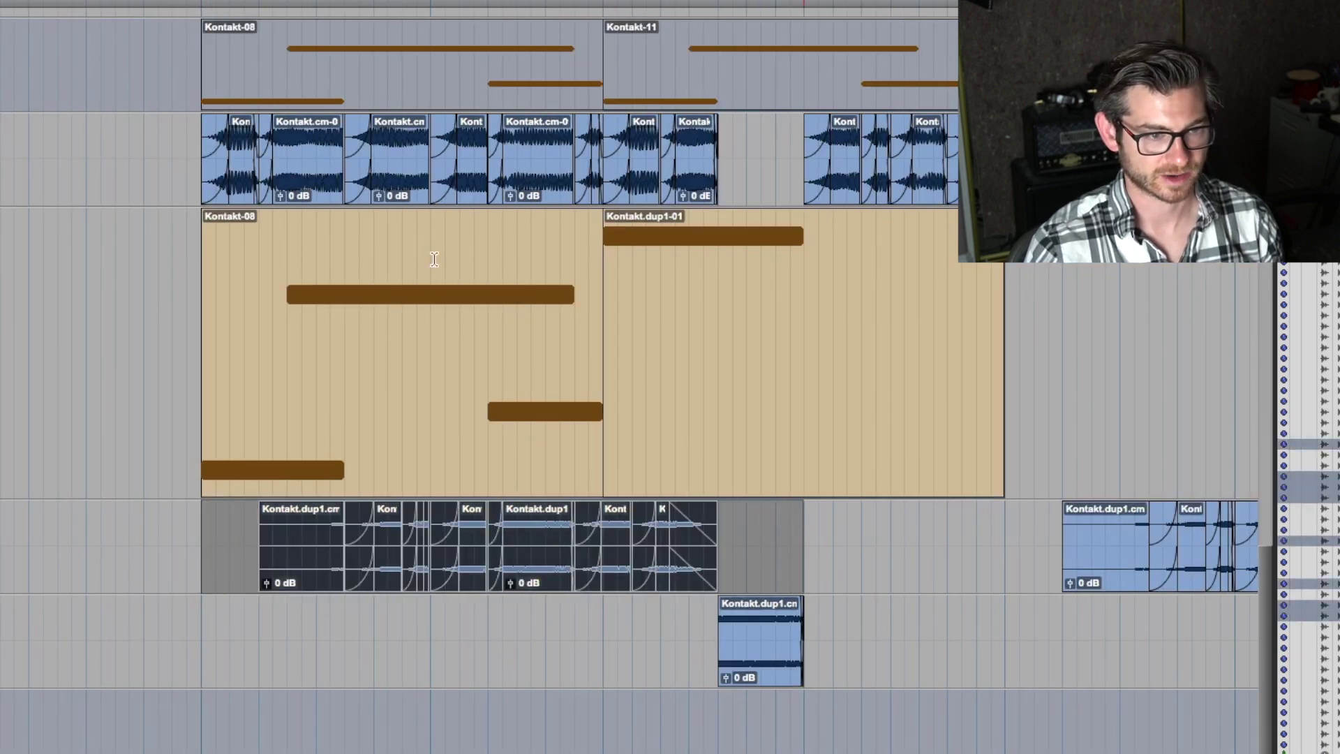
click(198, 132)
key(space)
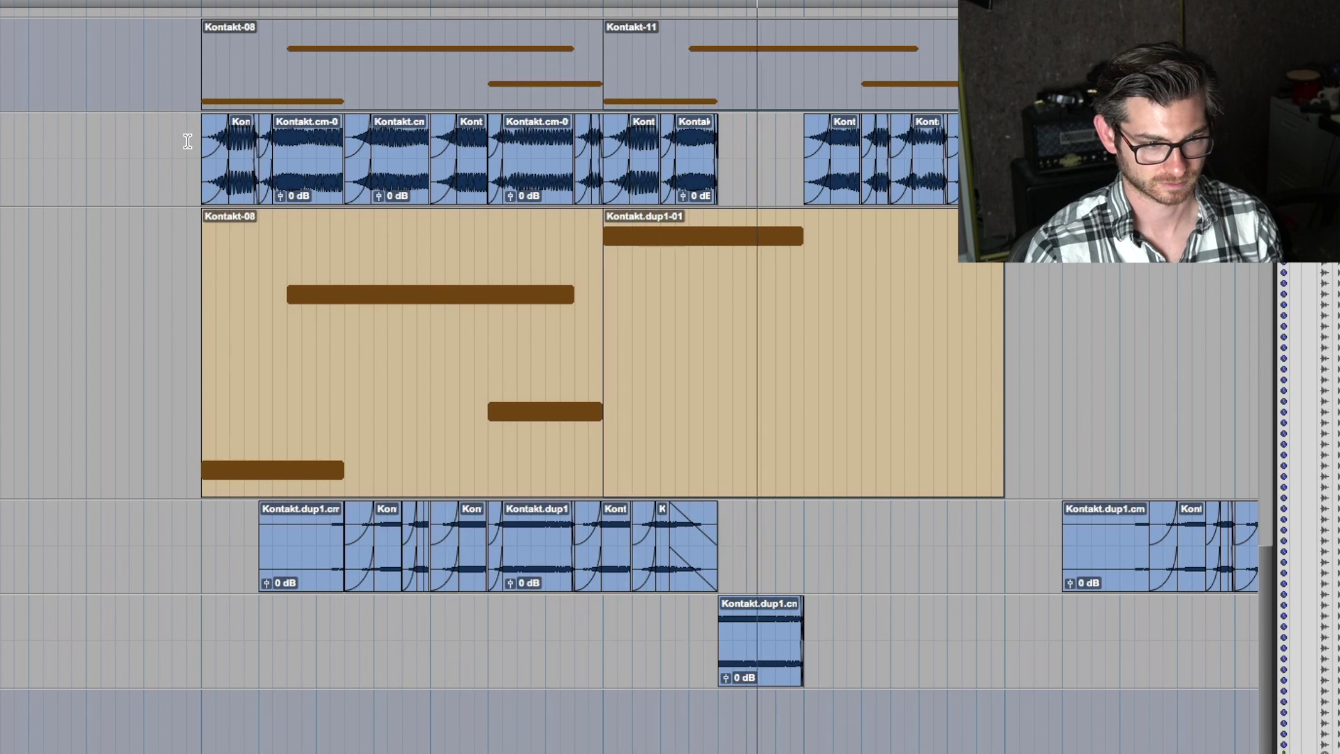
Step: Solo the track below Kontakt.dup1.cm, audition its clip at 15|5, and enable the track's EQuilibrium insert
key(r)
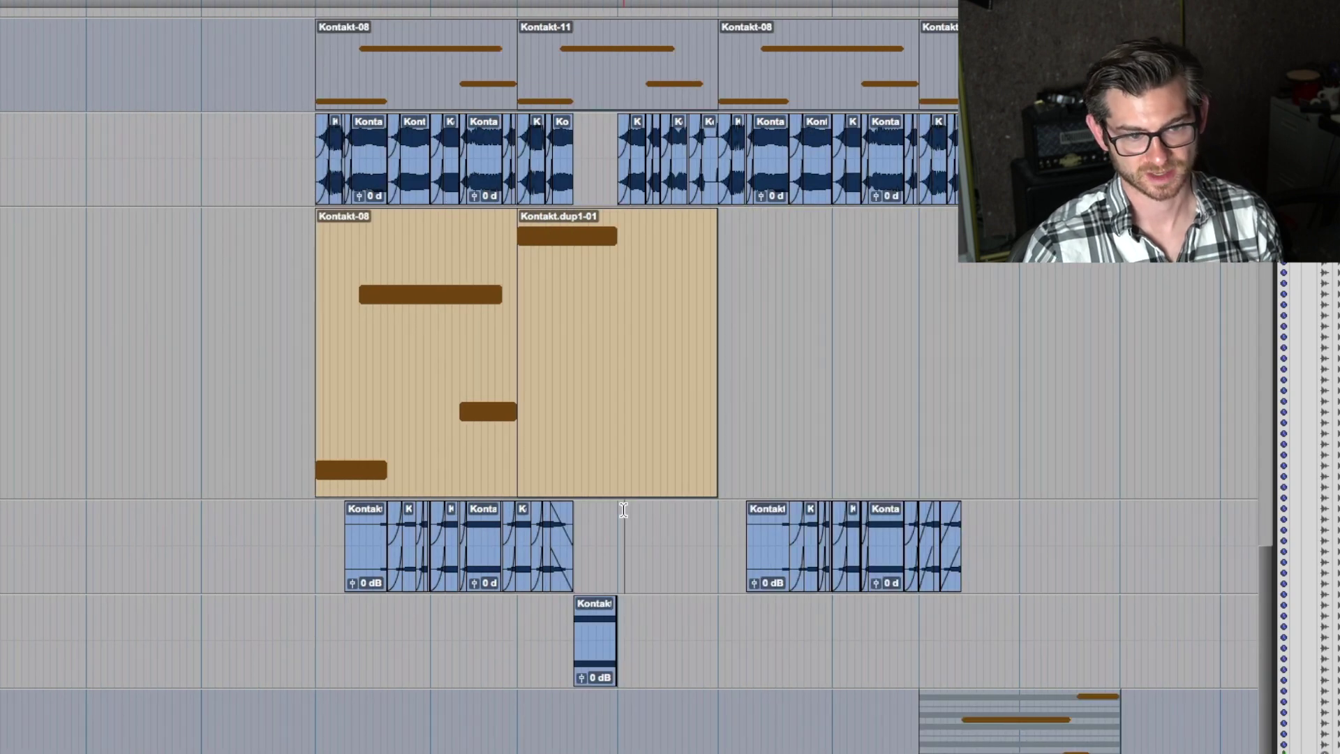
key(t)
click(595, 656)
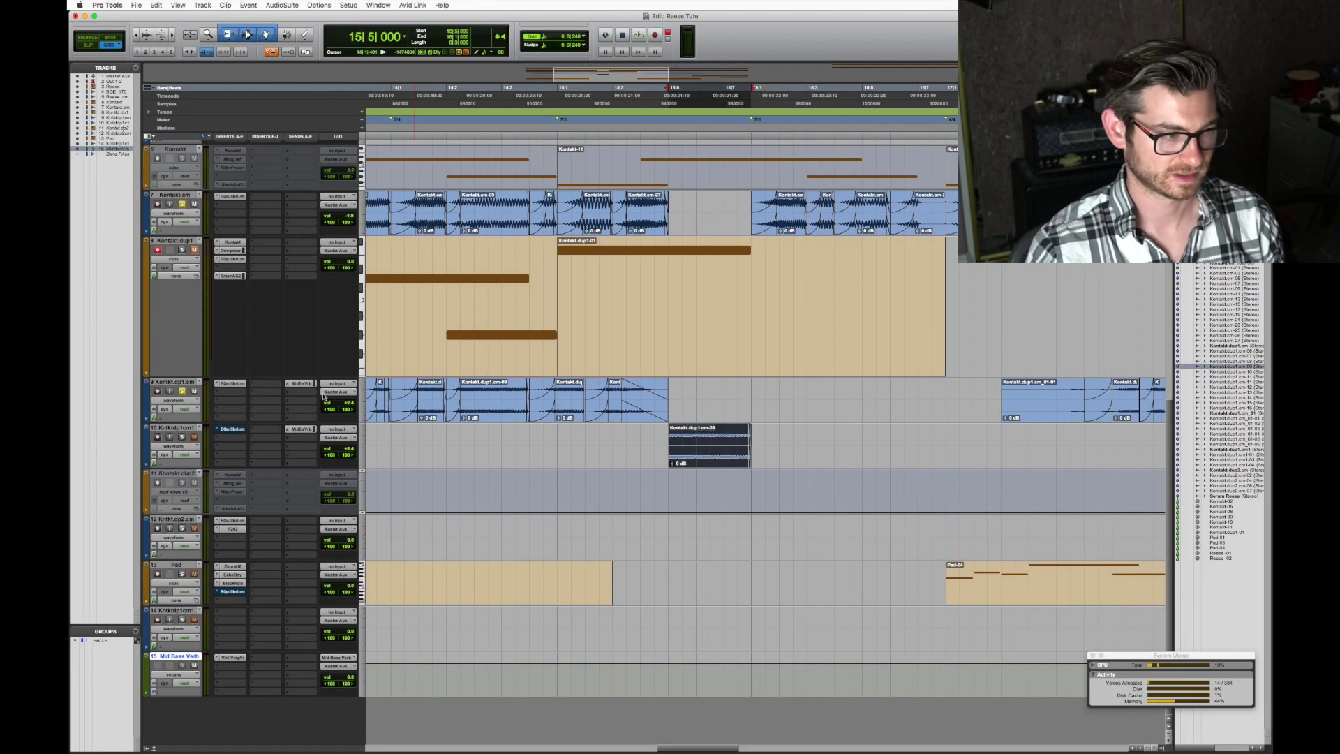
alt+click(182, 391)
click(181, 436)
key(space)
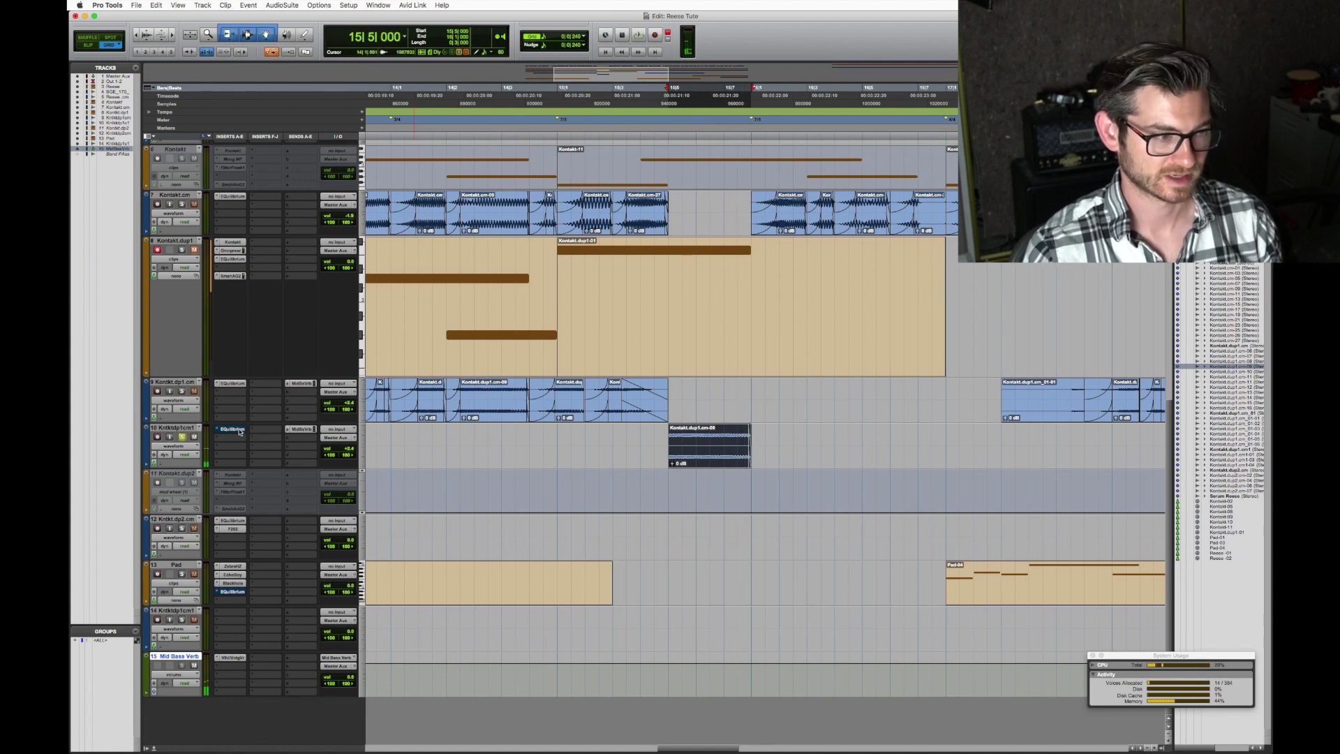
key(space)
Step: Audition the Kontakt.dup1.cm-09 clip at 14|2 for comparison
key(r)
click(628, 418)
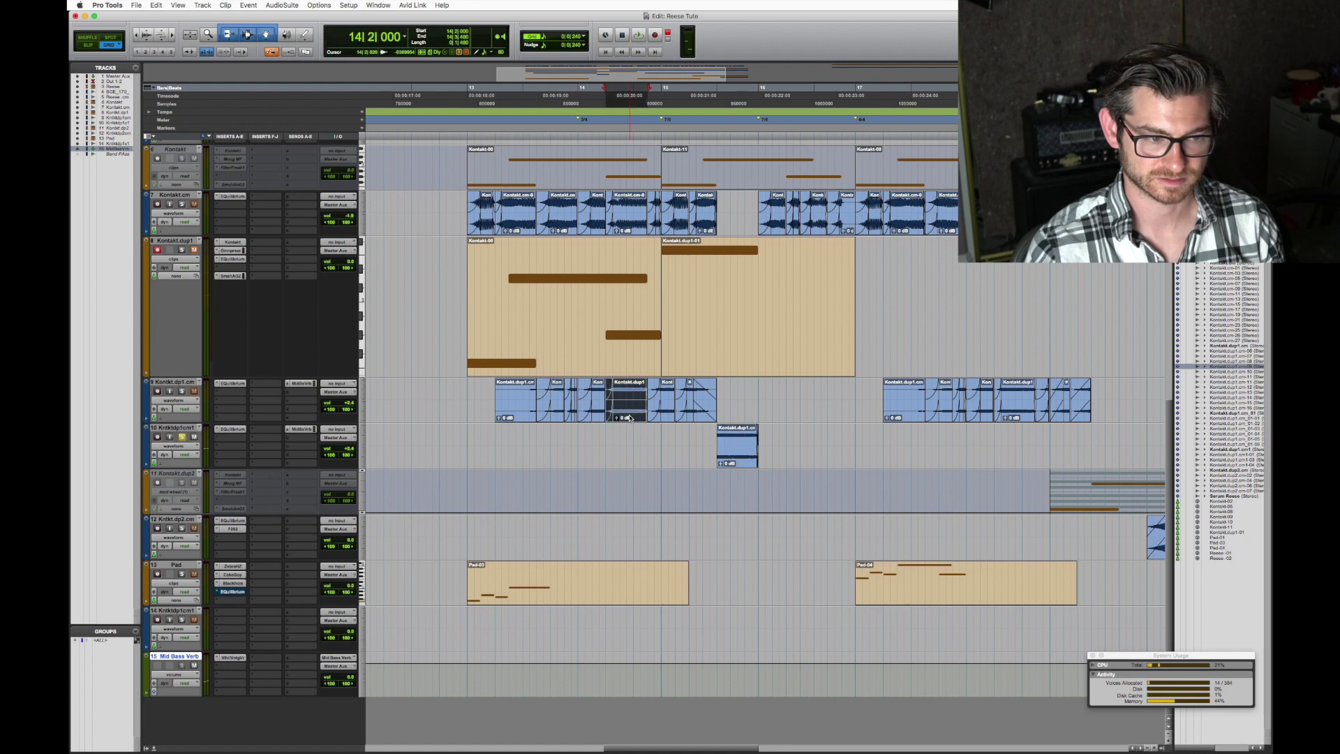
key(space)
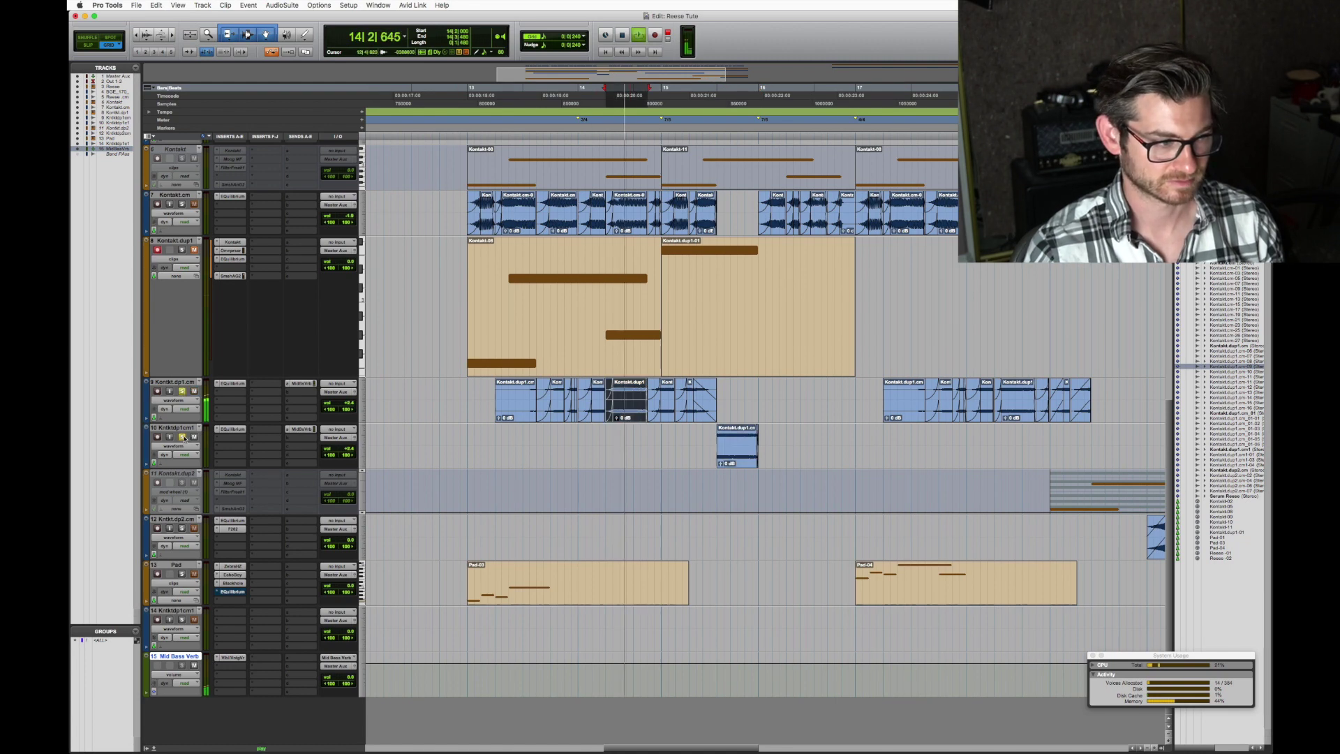
Step: Delete the fade at the start of the Kontakt.dup1.cm-09 clip at 14|2
key(t)
key(t)
click(809, 443)
click(783, 416)
key(Delete)
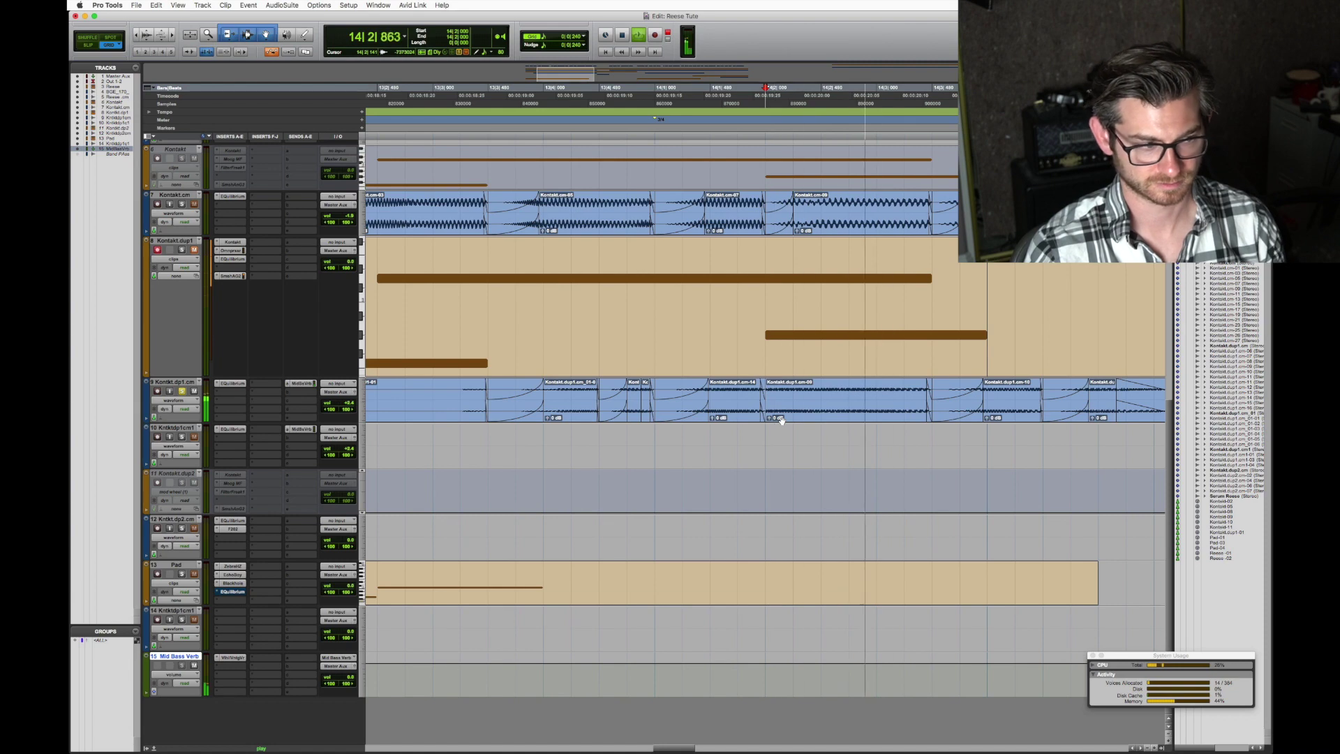
Step: Audition the Kontakt.dup1.cm-09 clip without its starting fade, and select the matching clip at 15|5 on the track below
click(781, 419)
key(r)
key(space)
key(r)
click(903, 457)
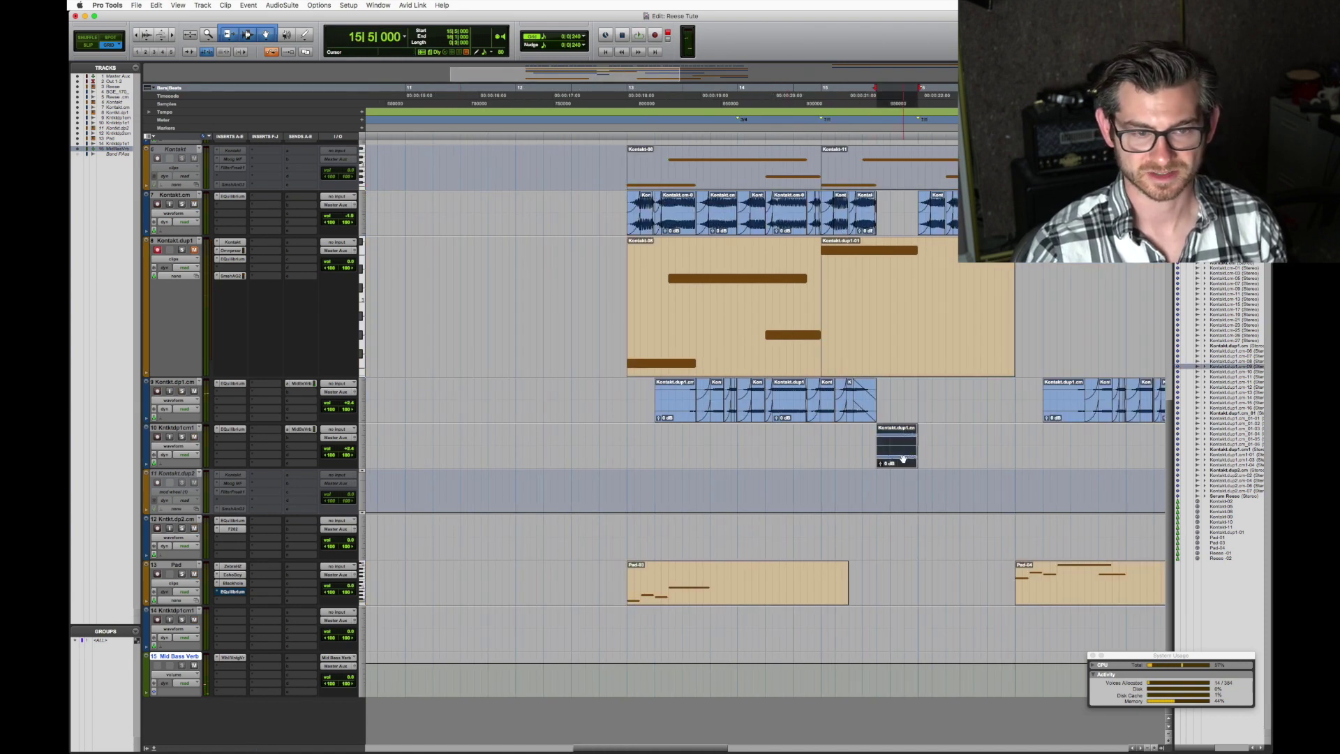
Step: Inspect the EQuilibrium filter curve on the track holding the clip at 15|5, and close the plug-in window
key(t)
key(t)
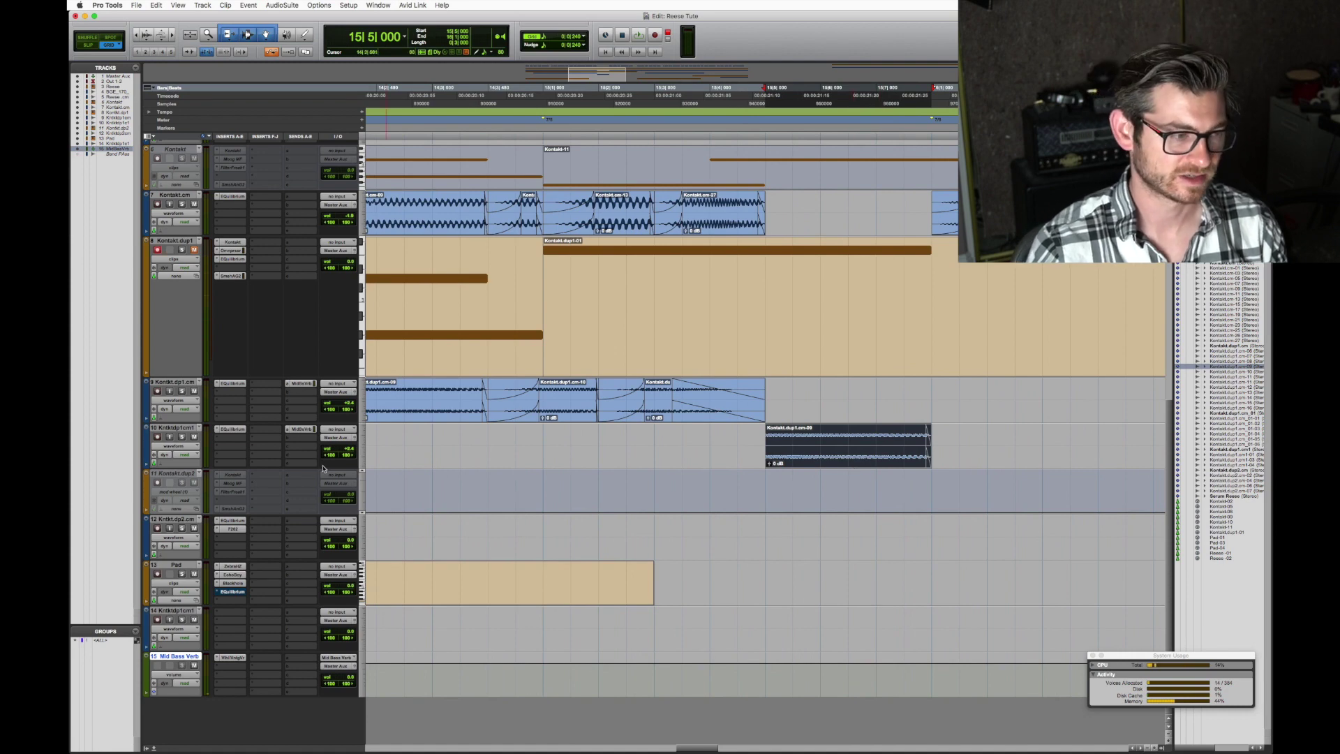
click(233, 429)
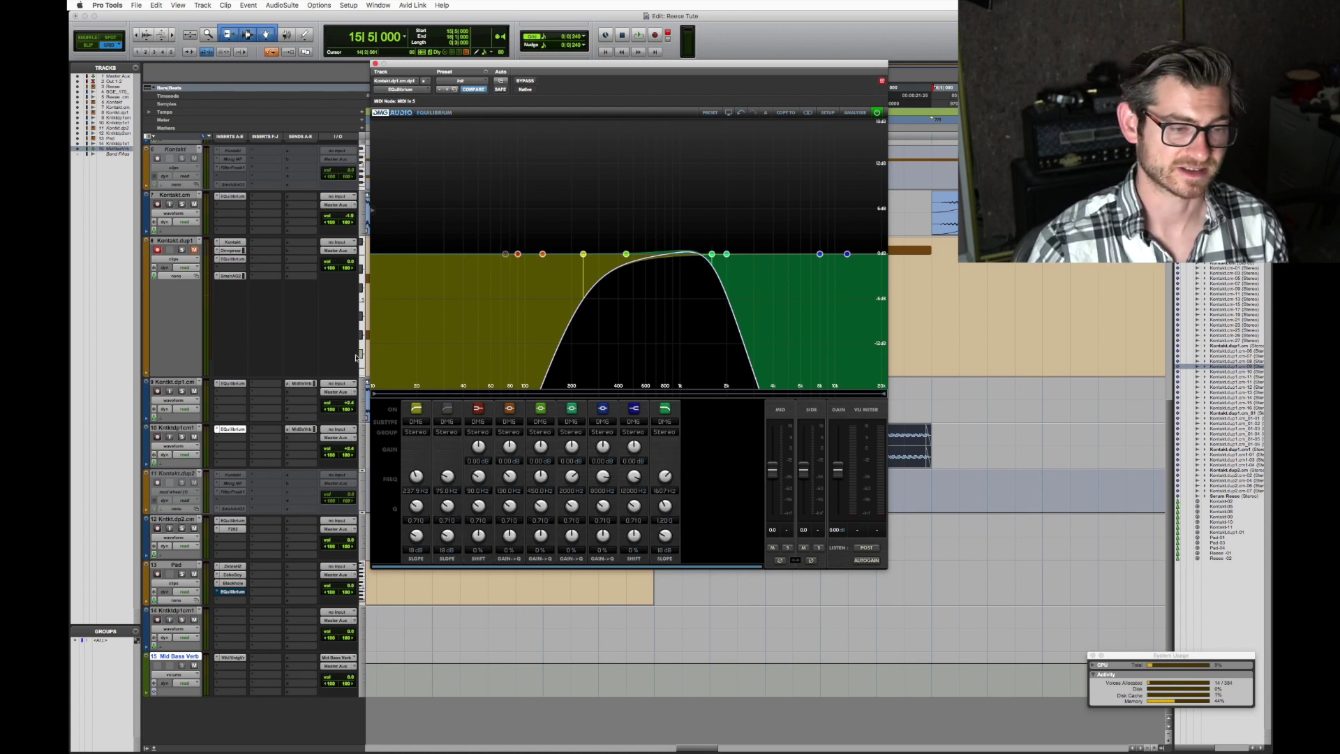
click(375, 63)
Step: Select the Kontakt layers from 15|1 to 17|1, including the clip at 15|5, and audition them together
scroll(608, 217, left, 5)
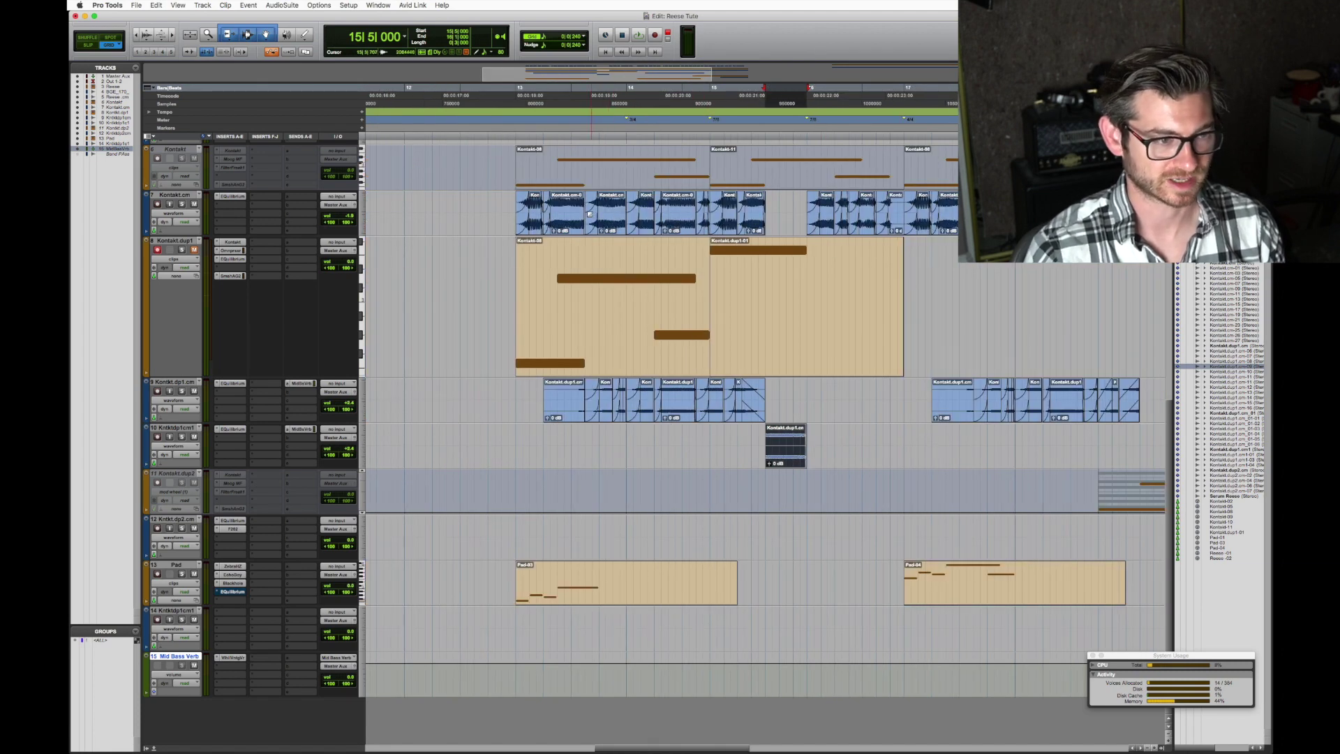
click(724, 451)
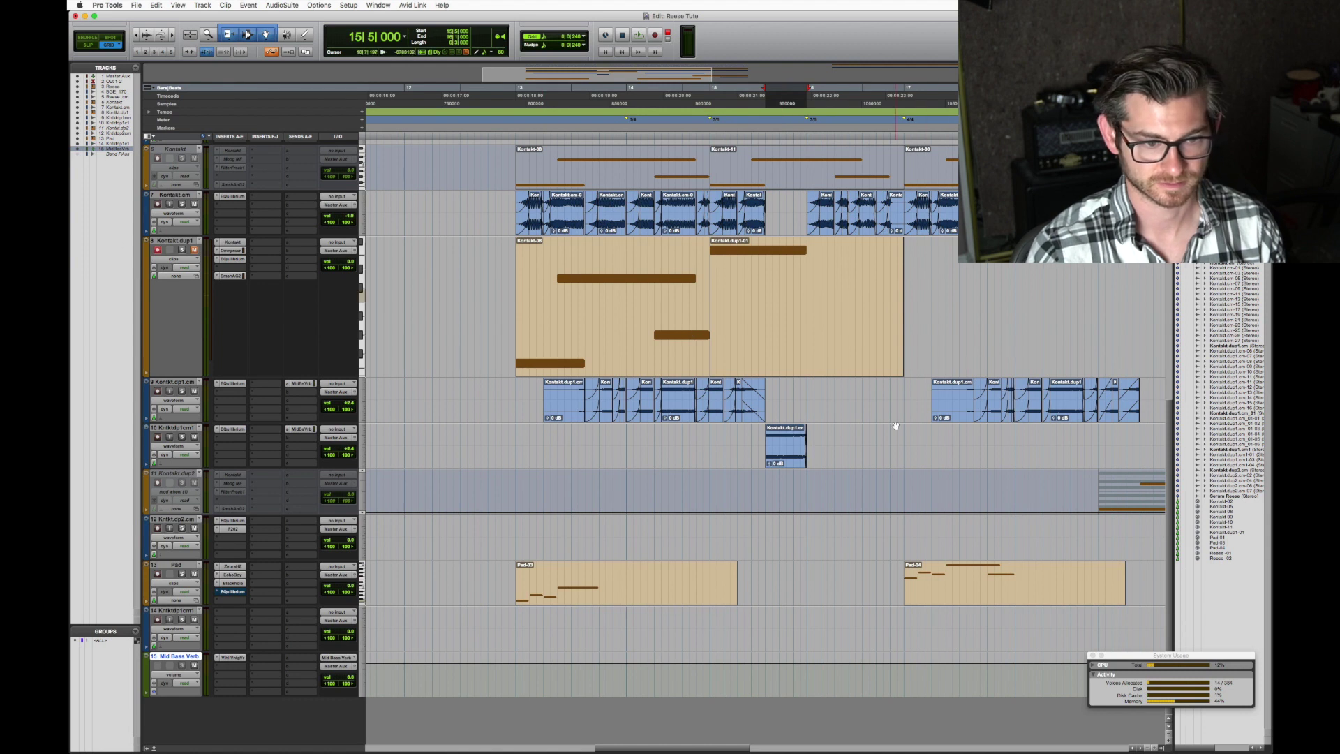
drag(903, 432, 713, 220)
key(space)
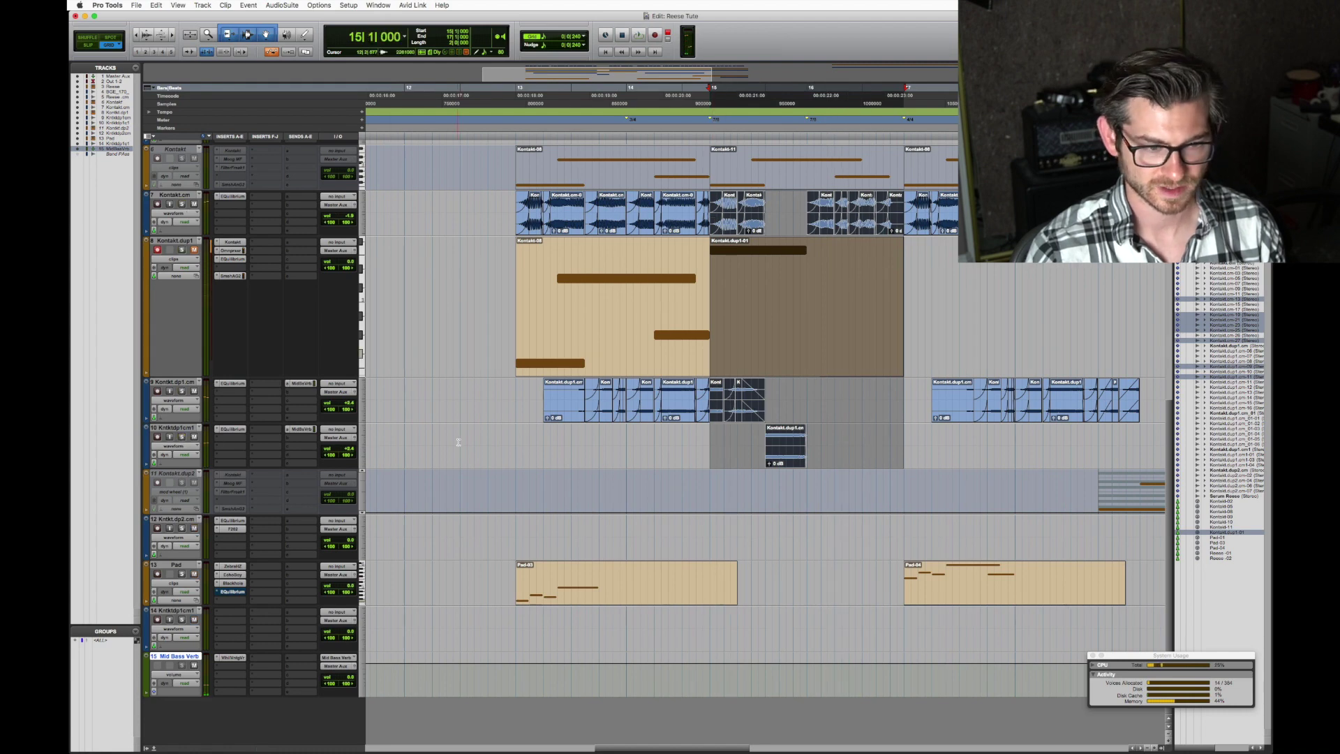
Step: Copy one of the Kontakt.dup2.cm slices in bar 20 to 22|5 on the same track, and delete the copy's starting fade
key(r)
key(r)
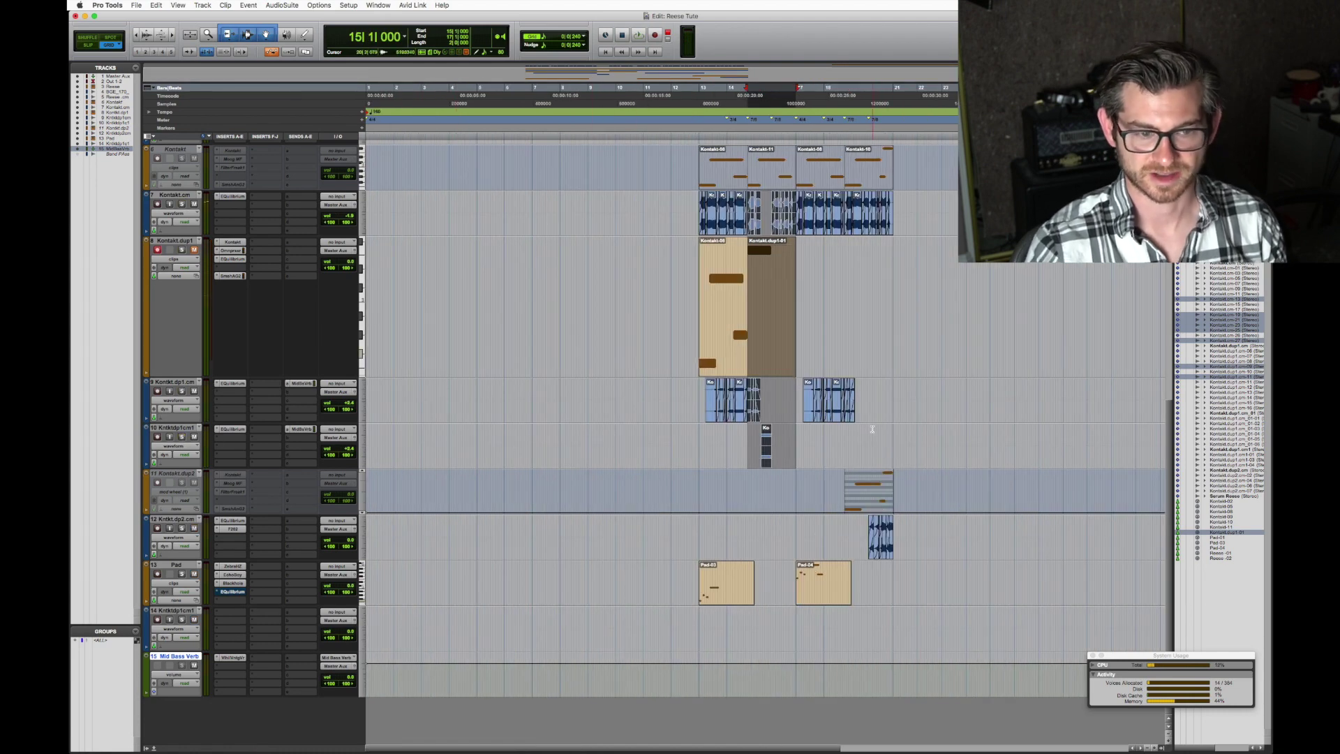
click(872, 430)
key(t)
key(t)
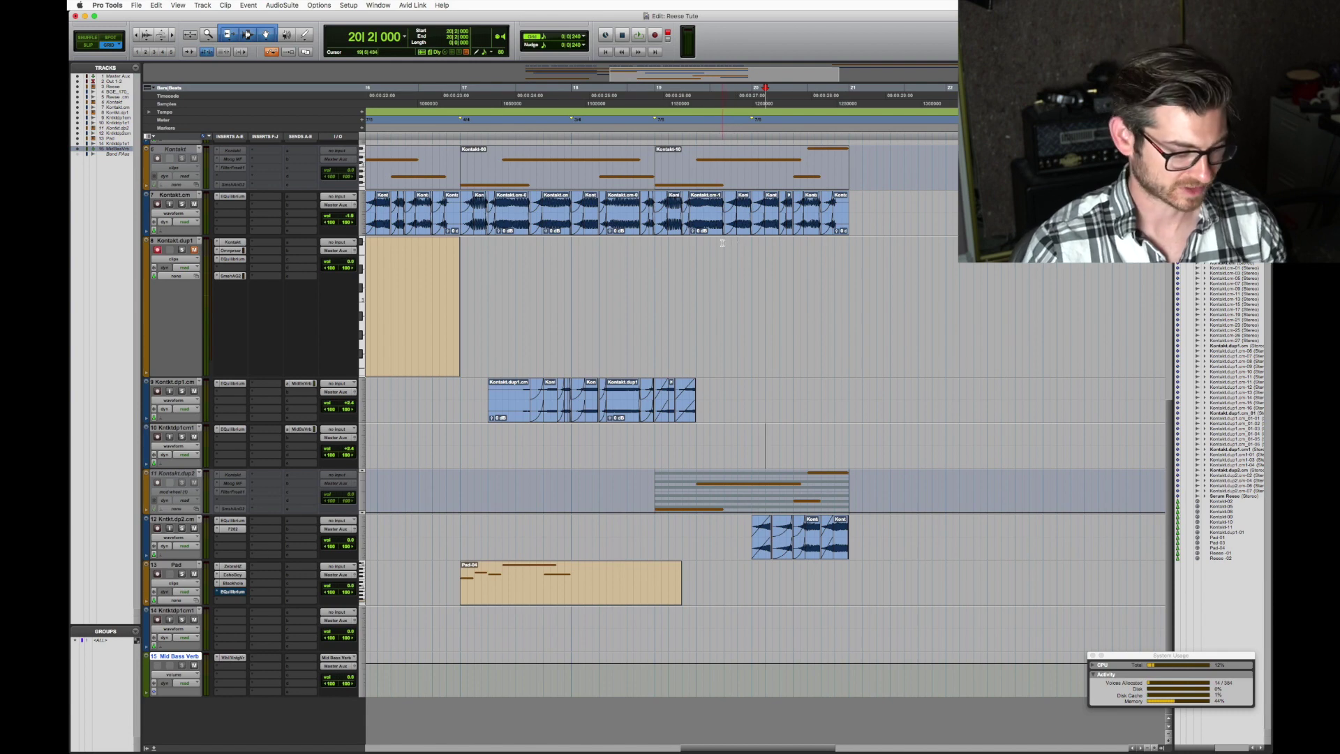
key(super+bracketright)
key(super+bracketright)
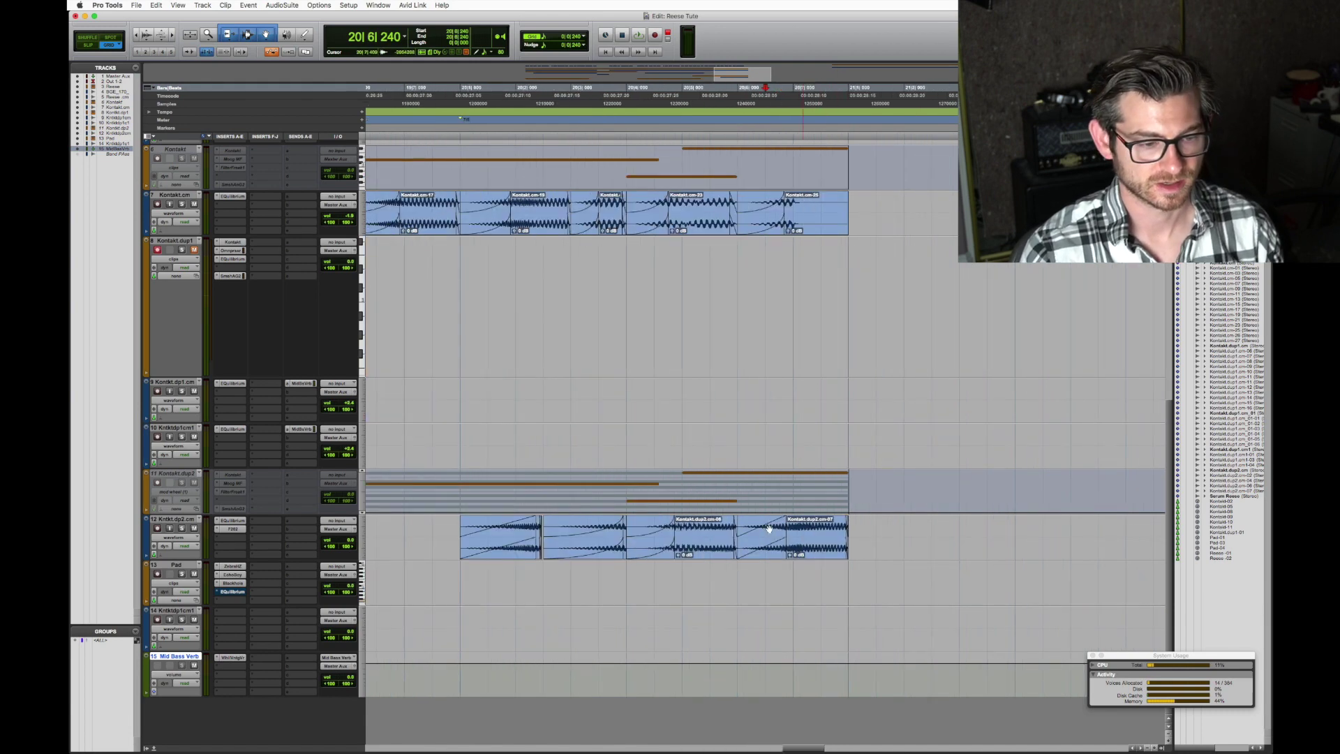
key(super+bracketleft)
click(600, 526)
drag(794, 555, 1158, 558)
key(super+bracketleft)
click(946, 555)
key(Delete)
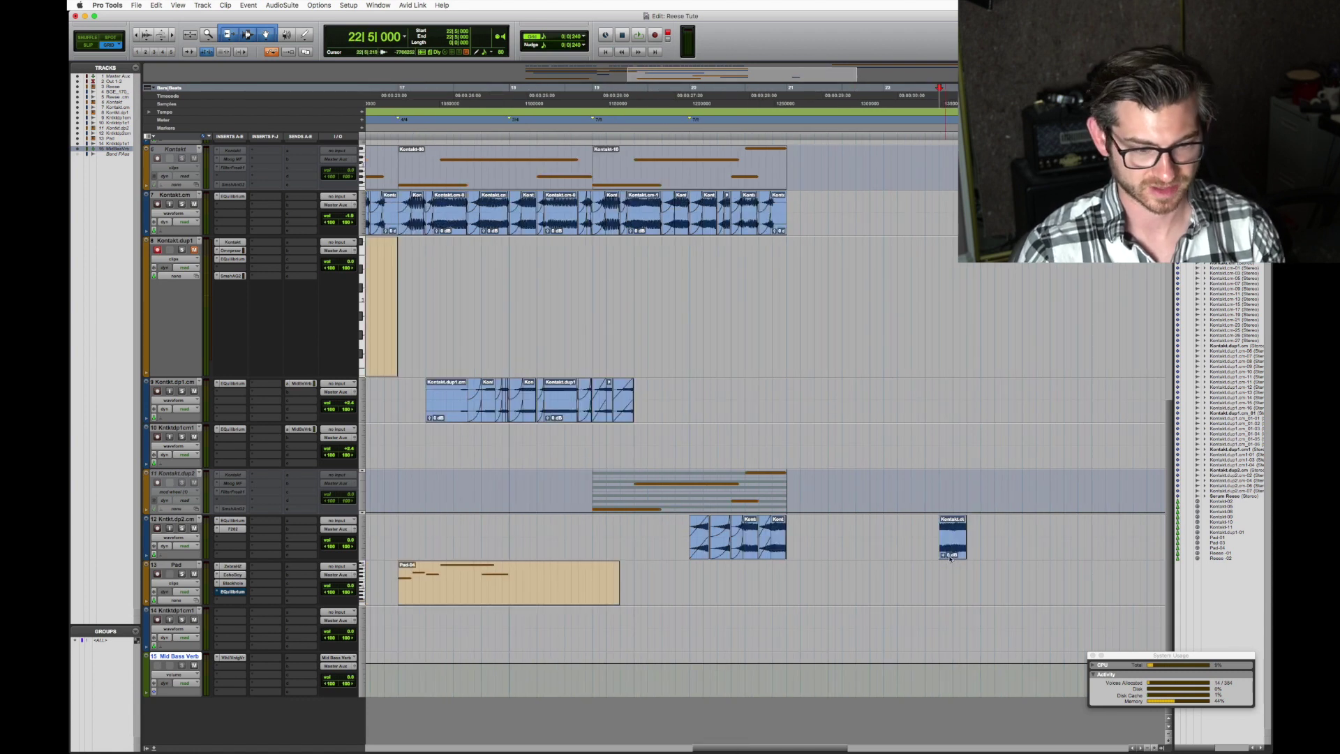
Step: Extend the copied slice's start back to 21|3, solo its track and audition the unfaded sound
drag(944, 543, 815, 539)
key(shift+s)
key(space)
key(space)
Step: Audition the copied clip with the track's EQuilibrium and F202 inserts bypassed, and re-enable both inserts
super+click(233, 521)
key(space)
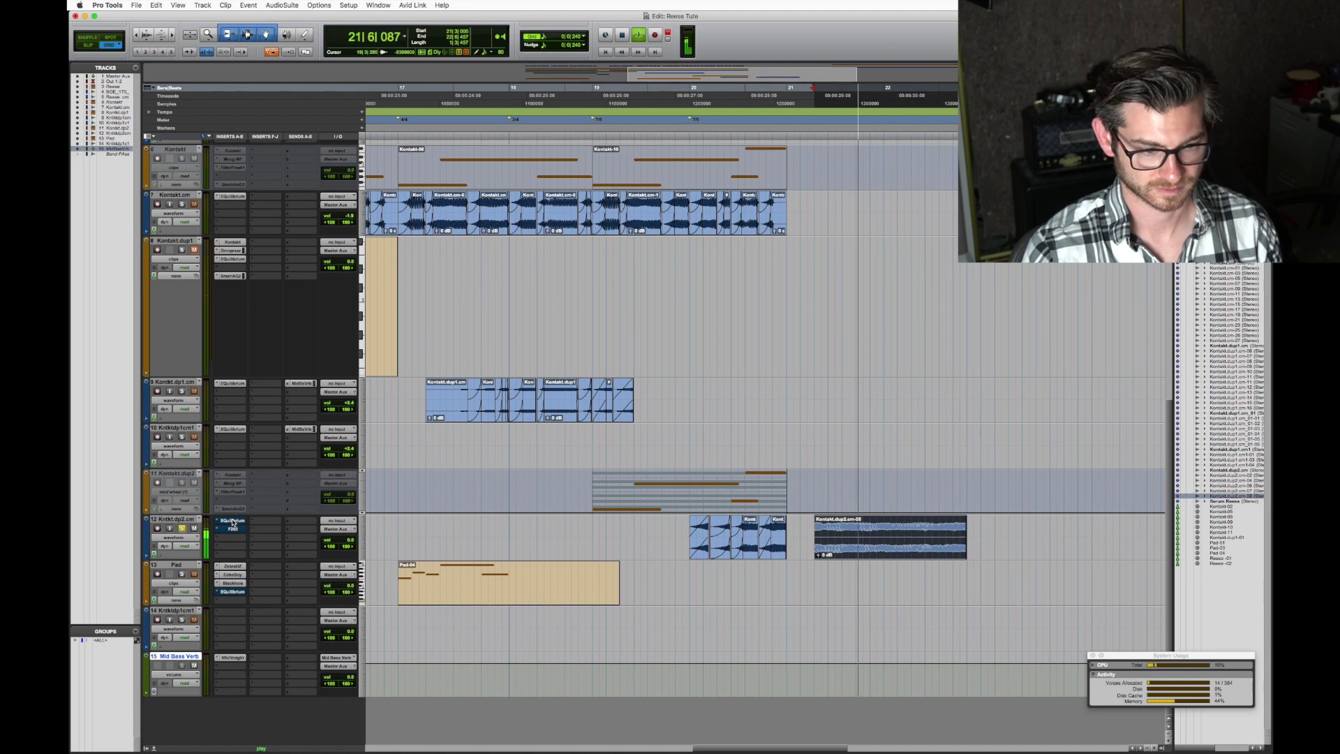
key(space)
super+click(232, 522)
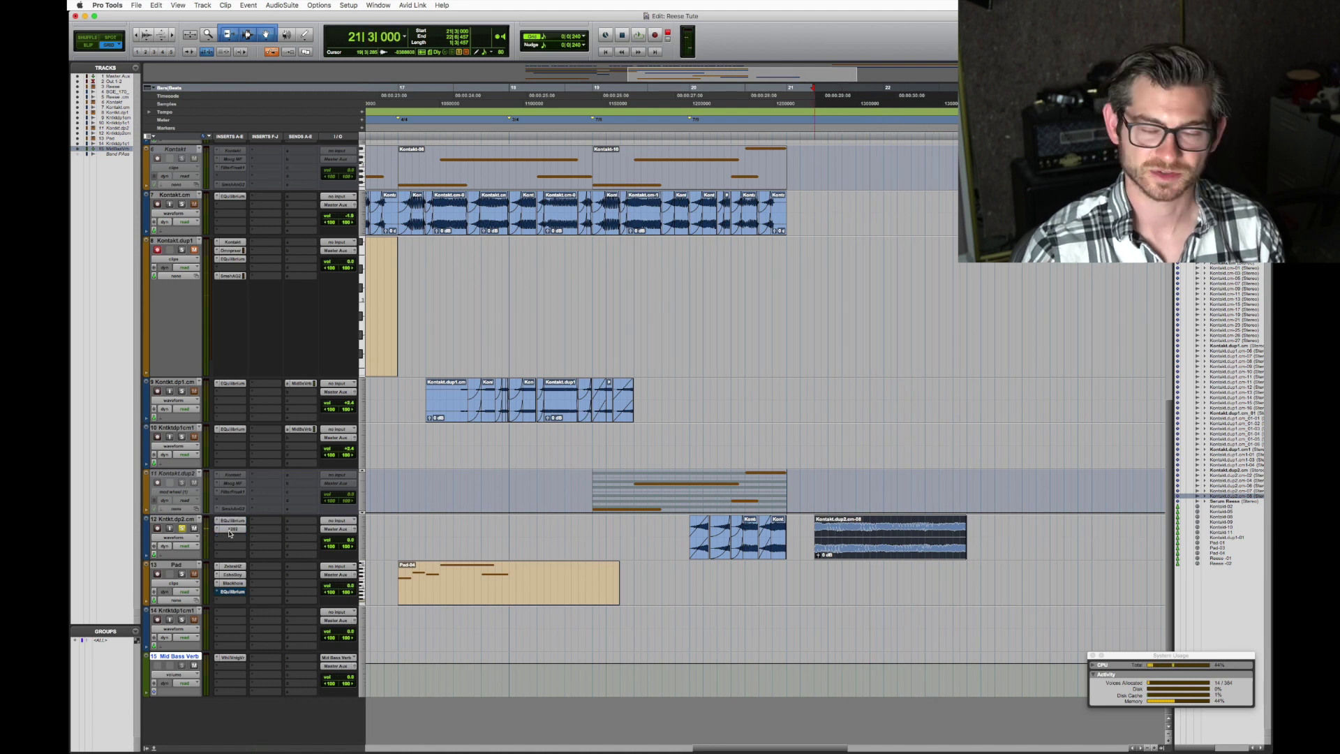
Step: Delete the extended clip copy at 21|3 from the Kontakt.dup2.cm track
drag(1015, 537, 804, 545)
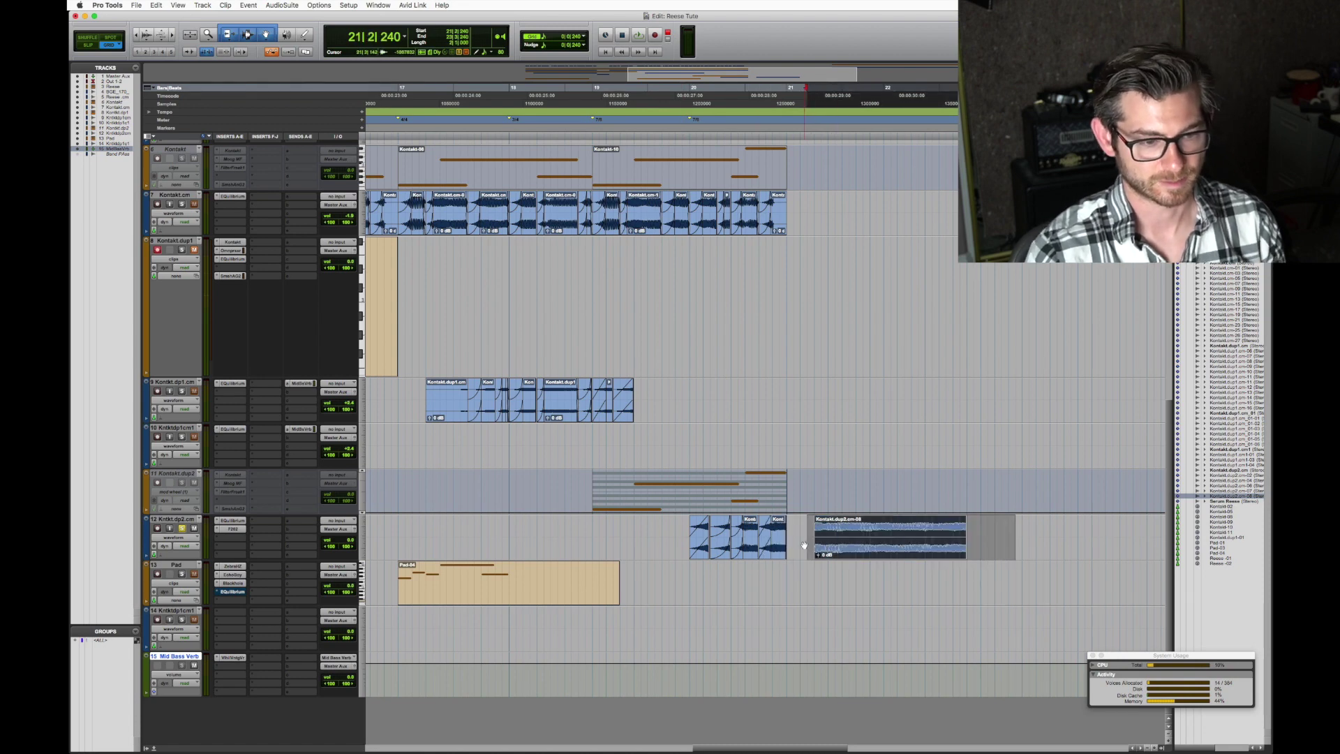
click(804, 545)
click(742, 582)
Step: Examine the faded Kontakt.dup2.cm slices between 20|1 and 21|1, and audition them from 20|1
scroll(742, 581, up, 2)
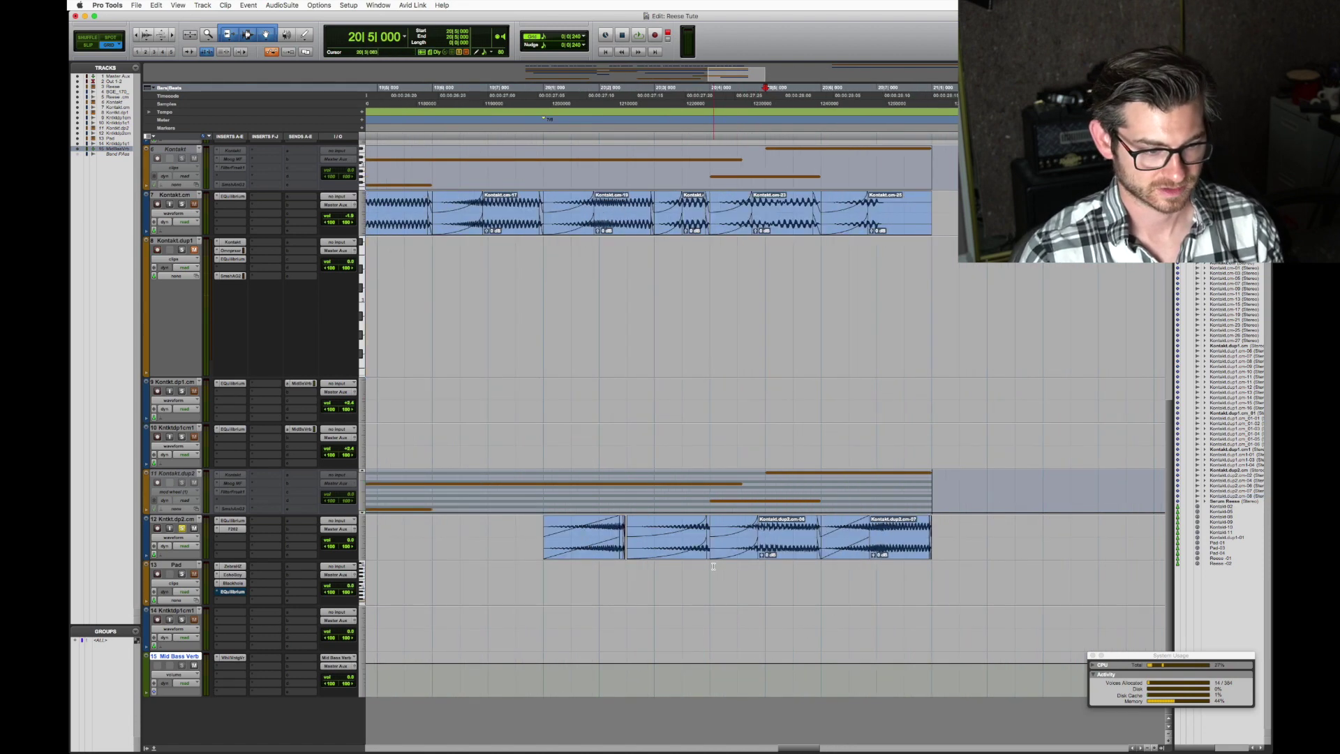
drag(934, 529, 557, 534)
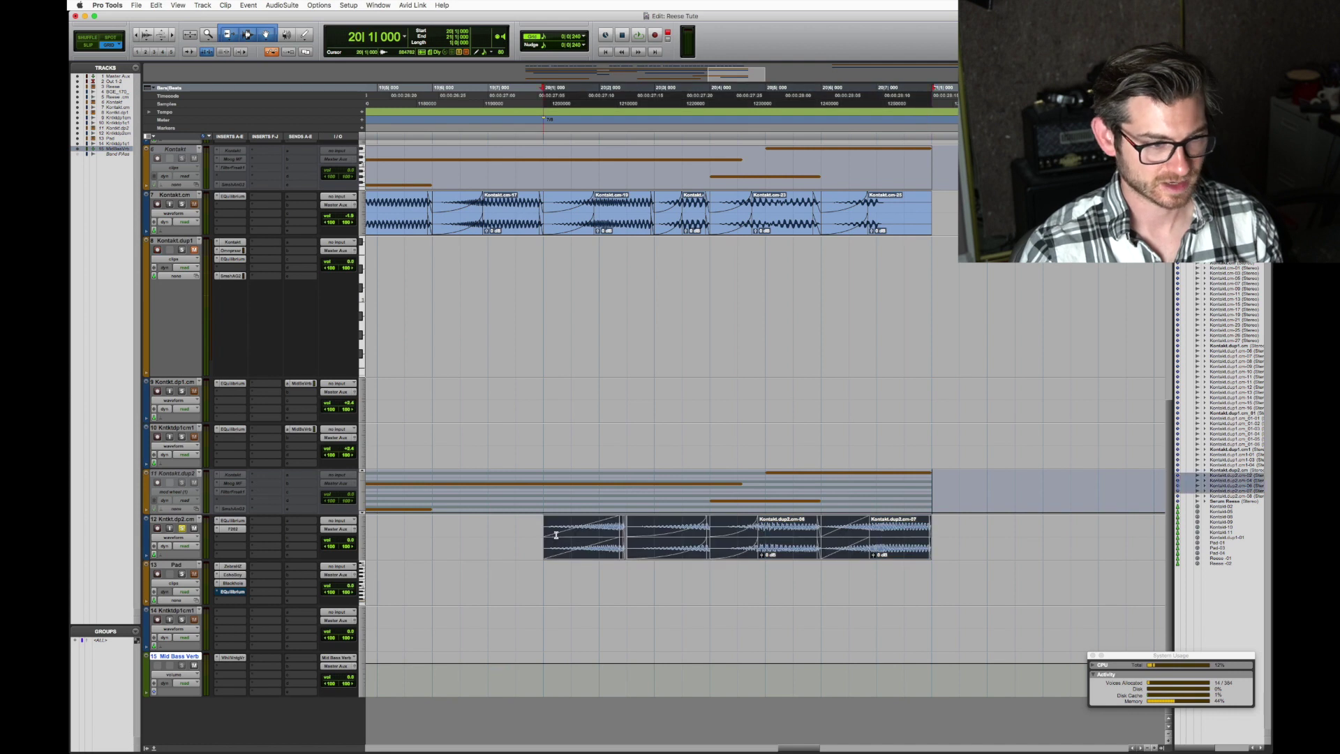
click(668, 576)
key(super+bracketright)
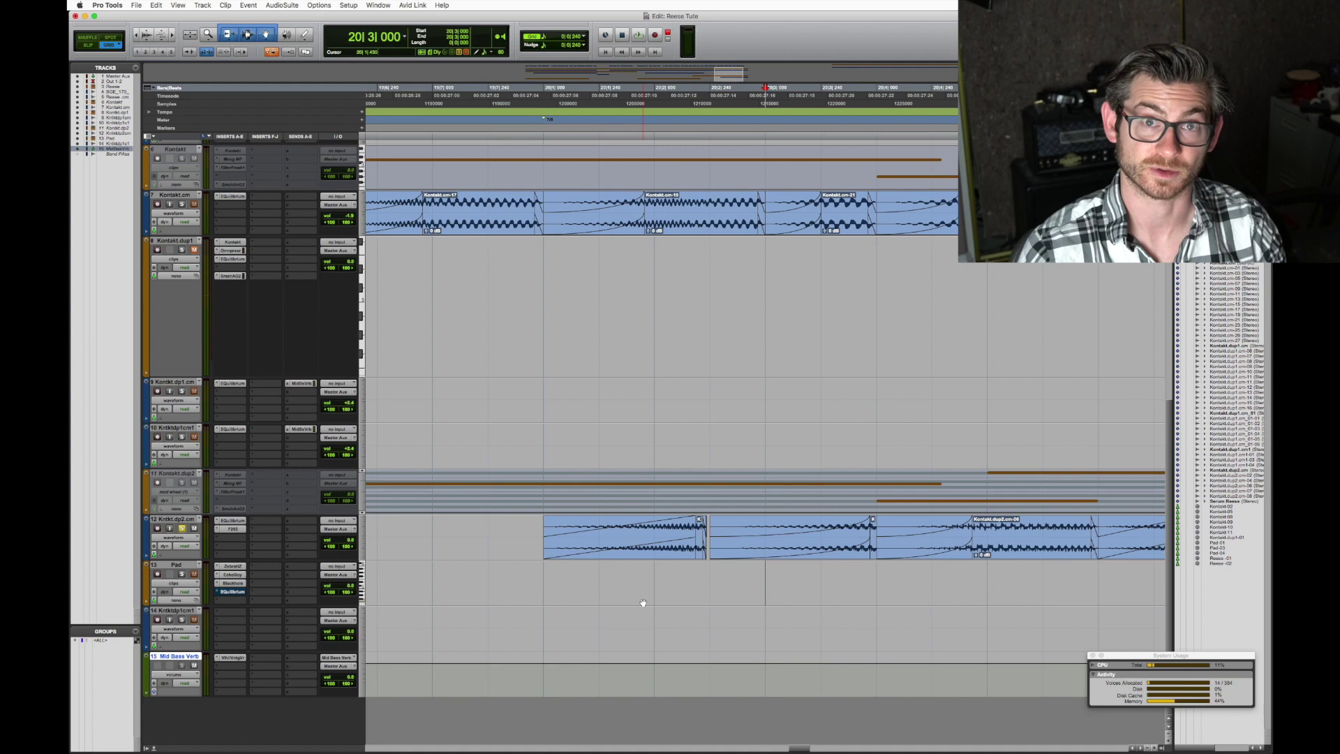
click(544, 534)
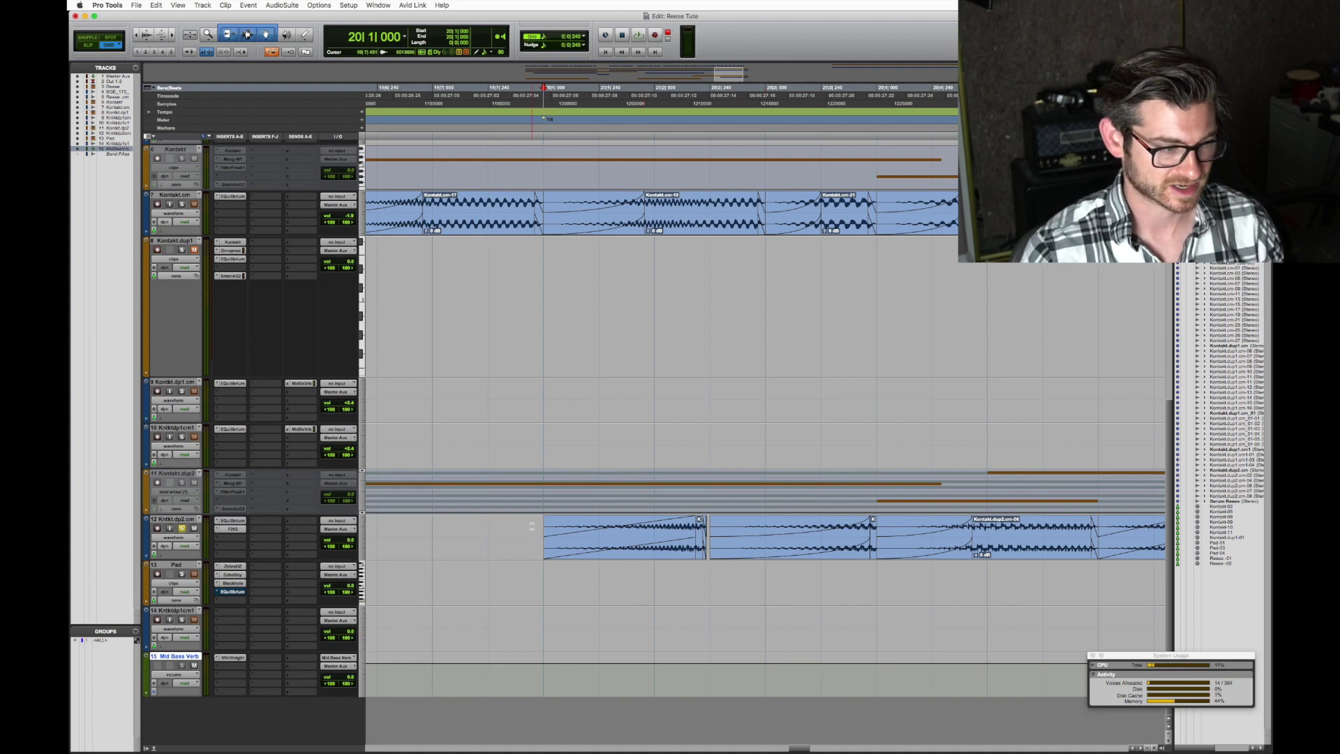
key(super+bracketleft)
key(super+bracketleft)
key(space)
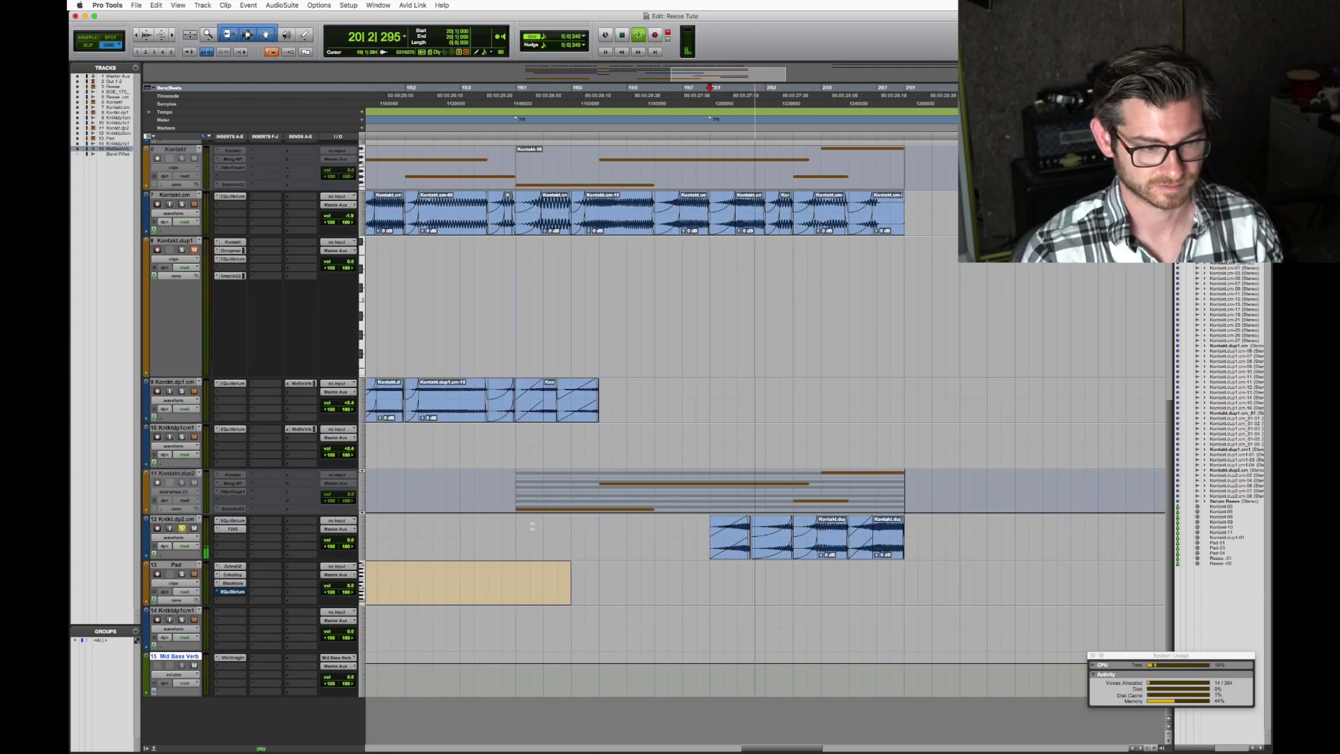
key(space)
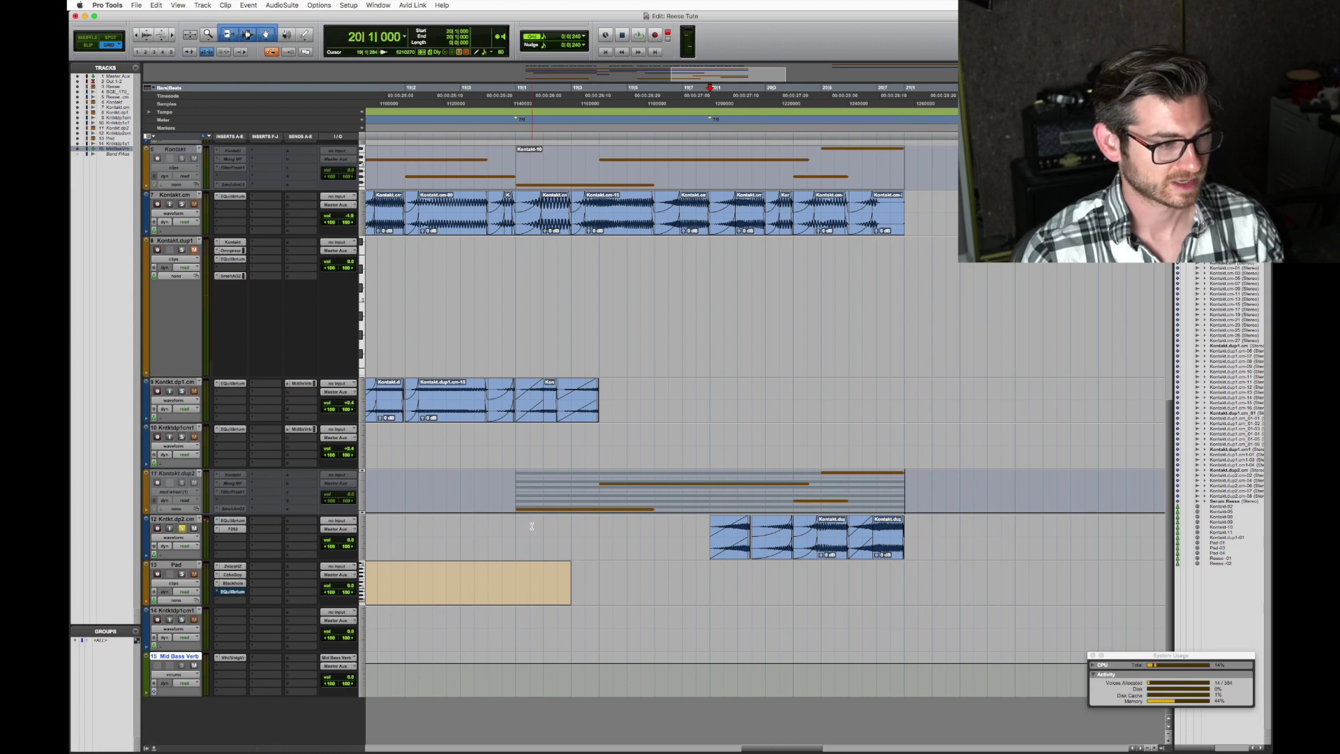
Step: Open the F202 filter on the Kontakt.dup2.cm track and display its HPF Freq automation on the track
click(174, 537)
click(174, 538)
click(230, 529)
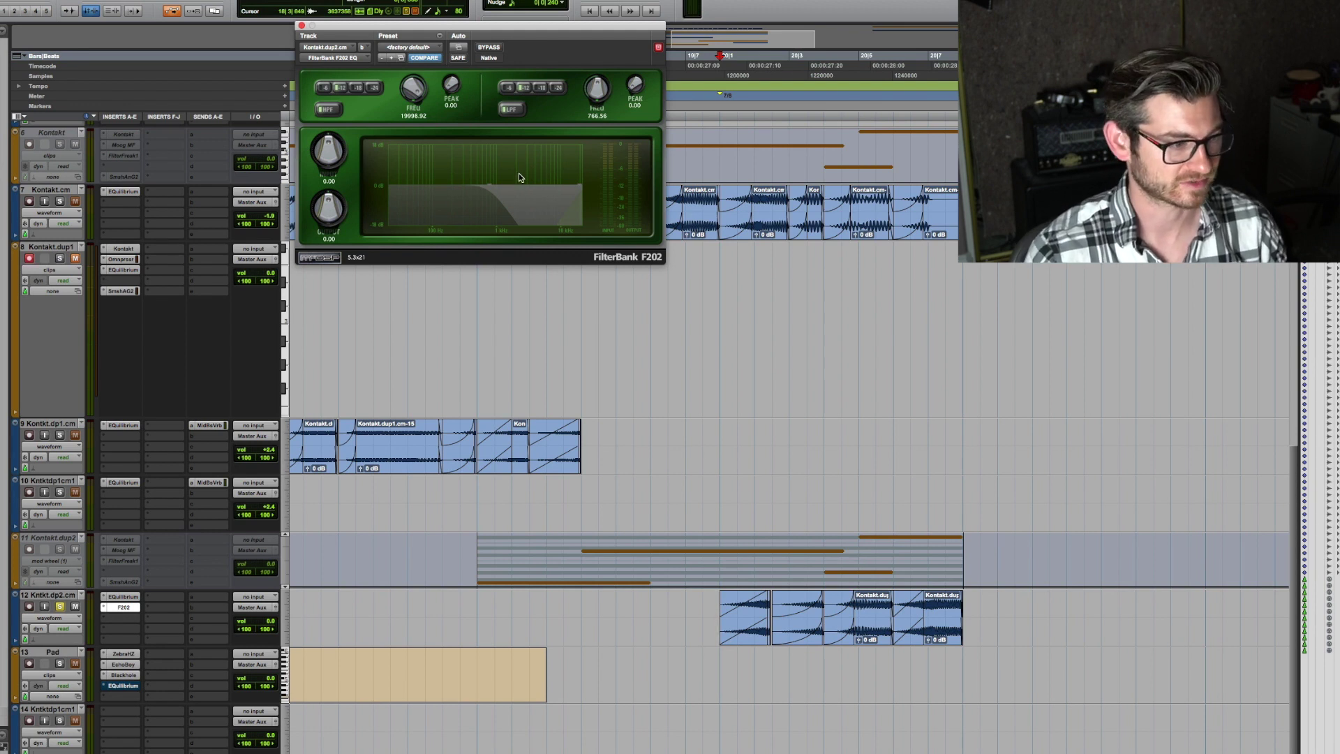
click(49, 619)
mouse_move(74, 681)
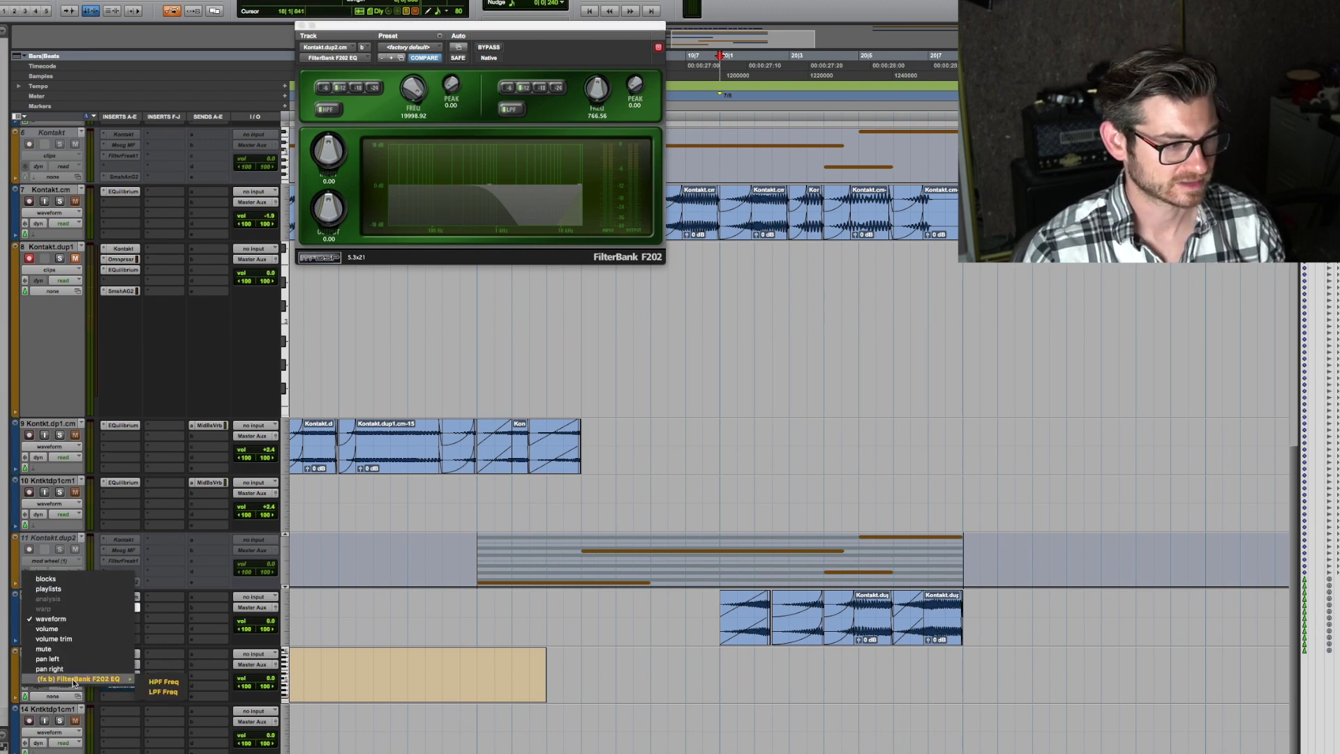
click(164, 681)
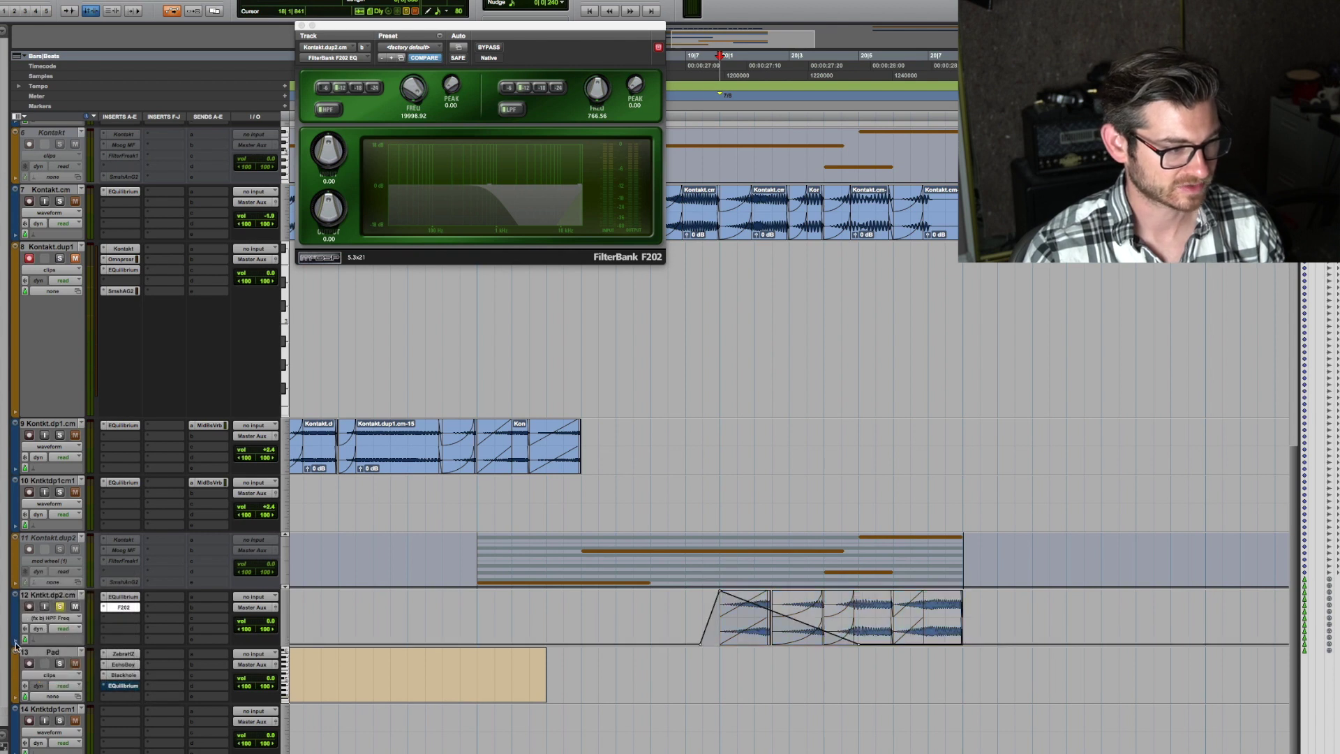
Step: Reveal an enlarged automation lane under the Kontakt.dup2.cm track and set it to the F202's LPF Freq
click(16, 640)
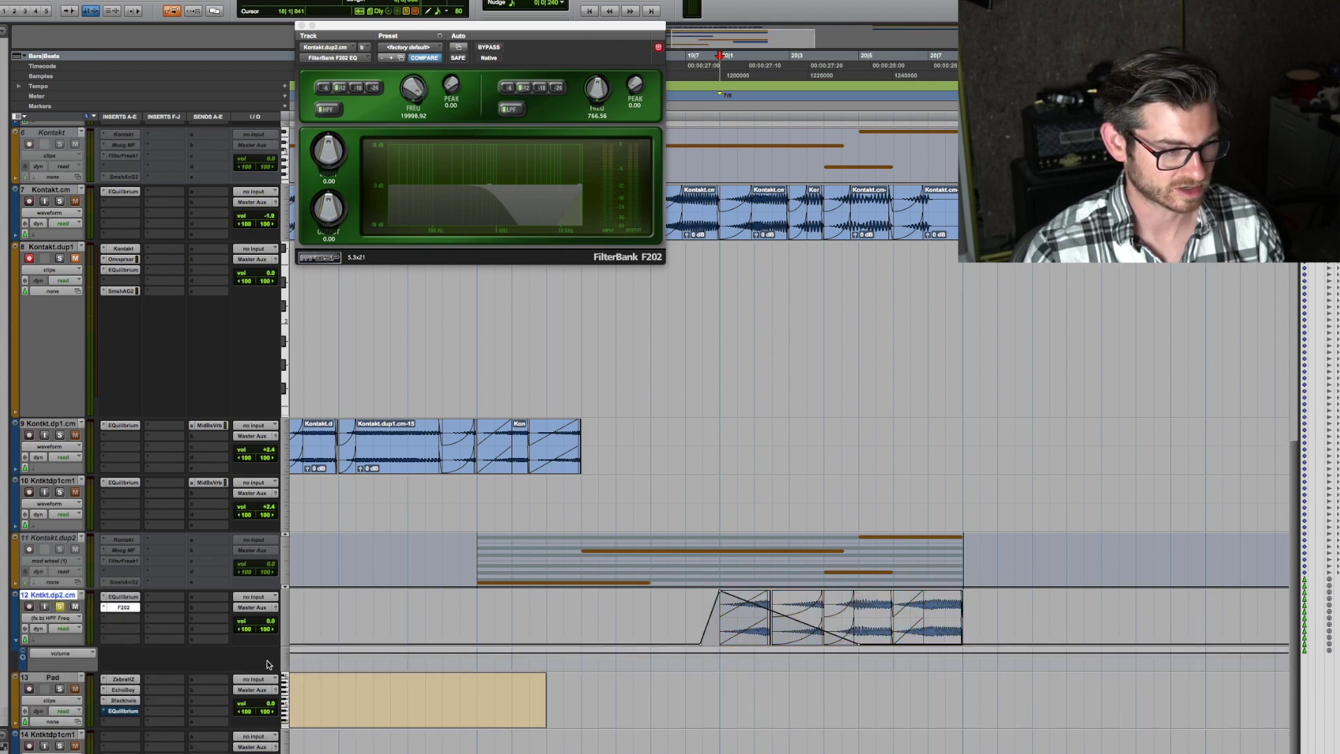
click(285, 659)
click(299, 685)
click(63, 653)
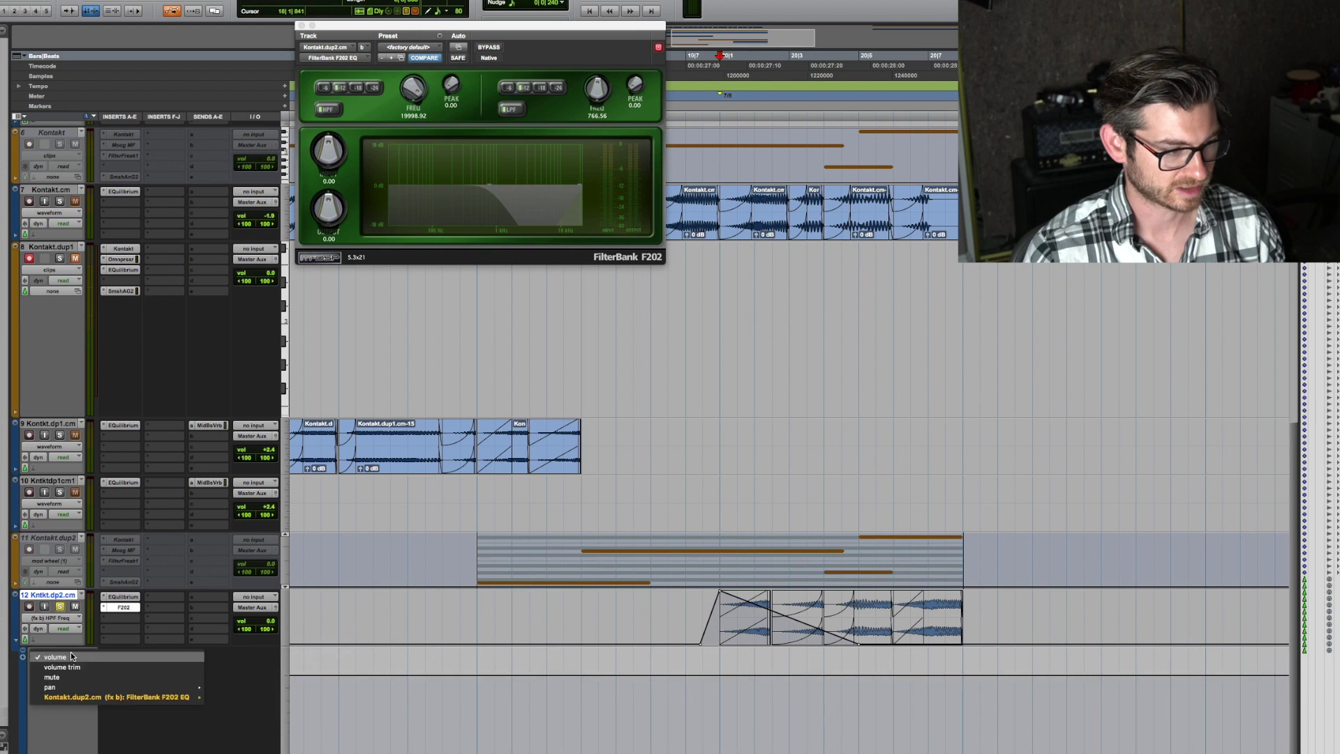
mouse_move(139, 697)
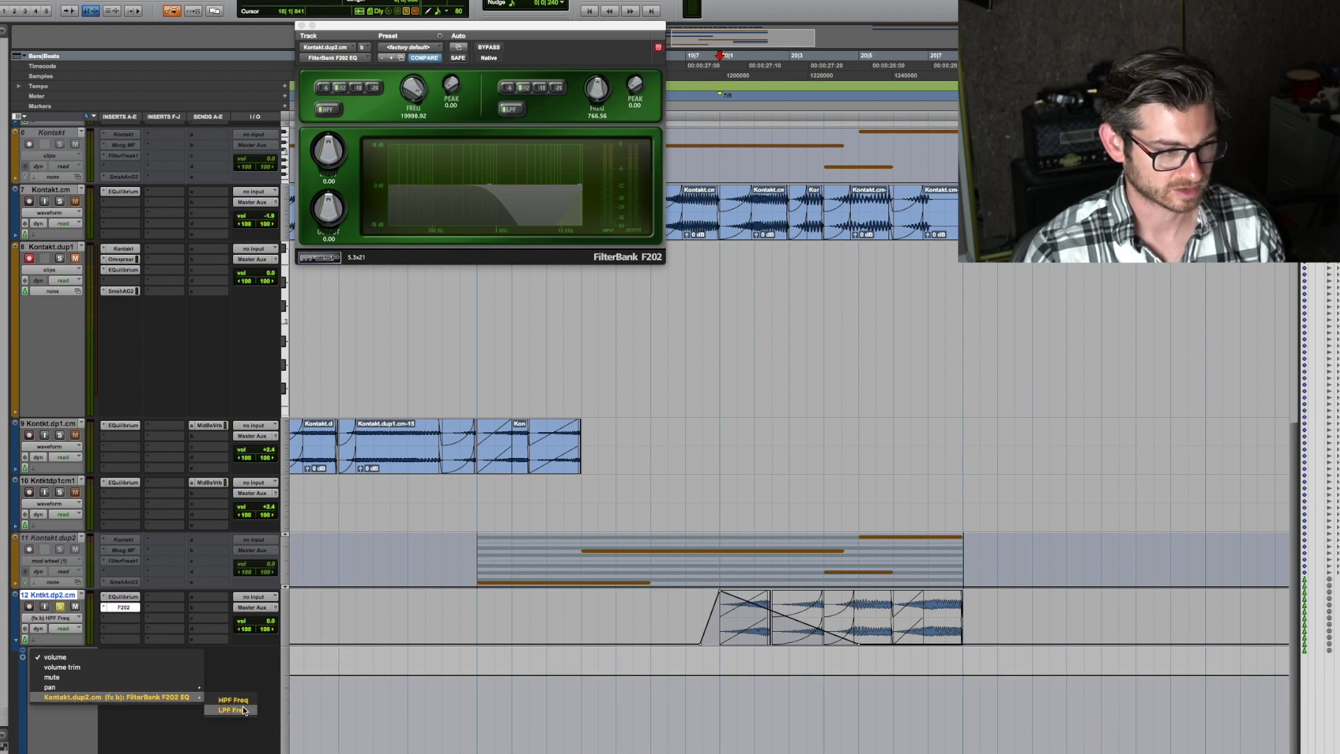
click(243, 709)
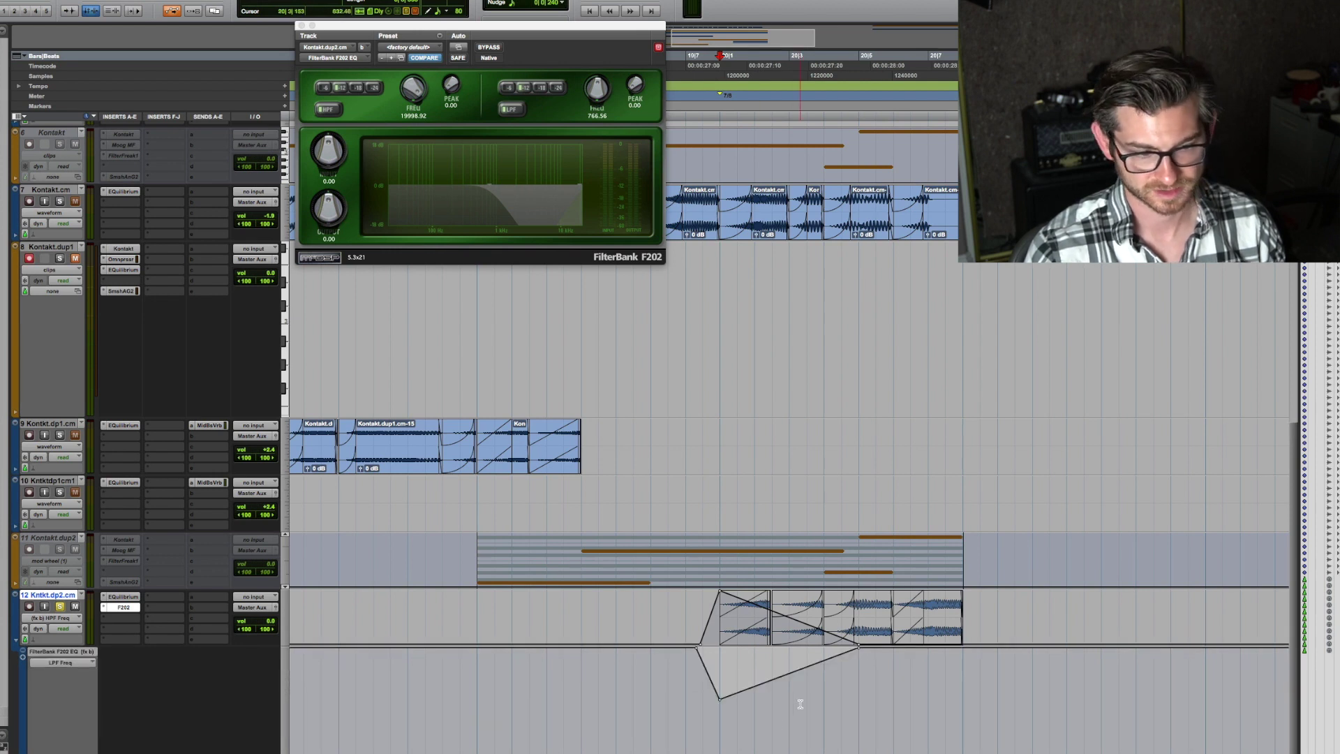
Step: Select the LPF Freq lane from 20|1 to 21|1 and play it while watching the F202 filter sweep
drag(615, 698, 1101, 695)
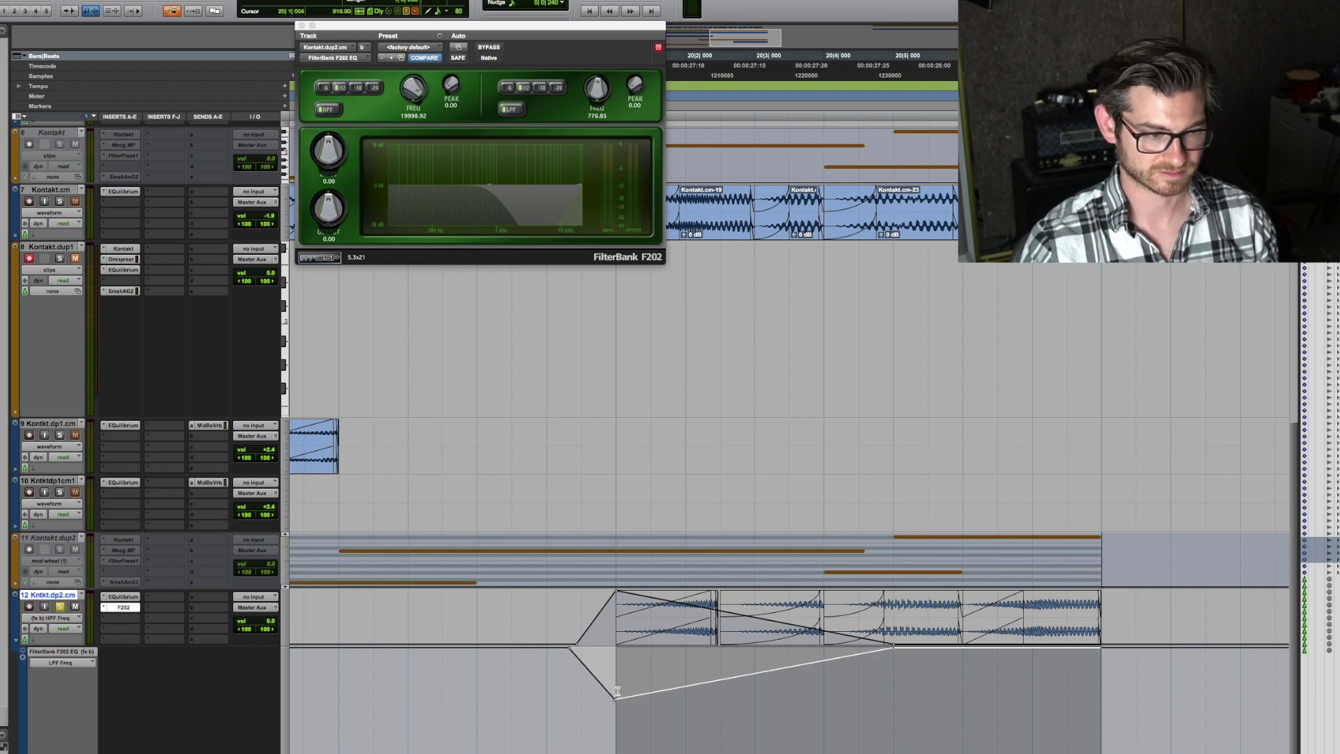
click(616, 614)
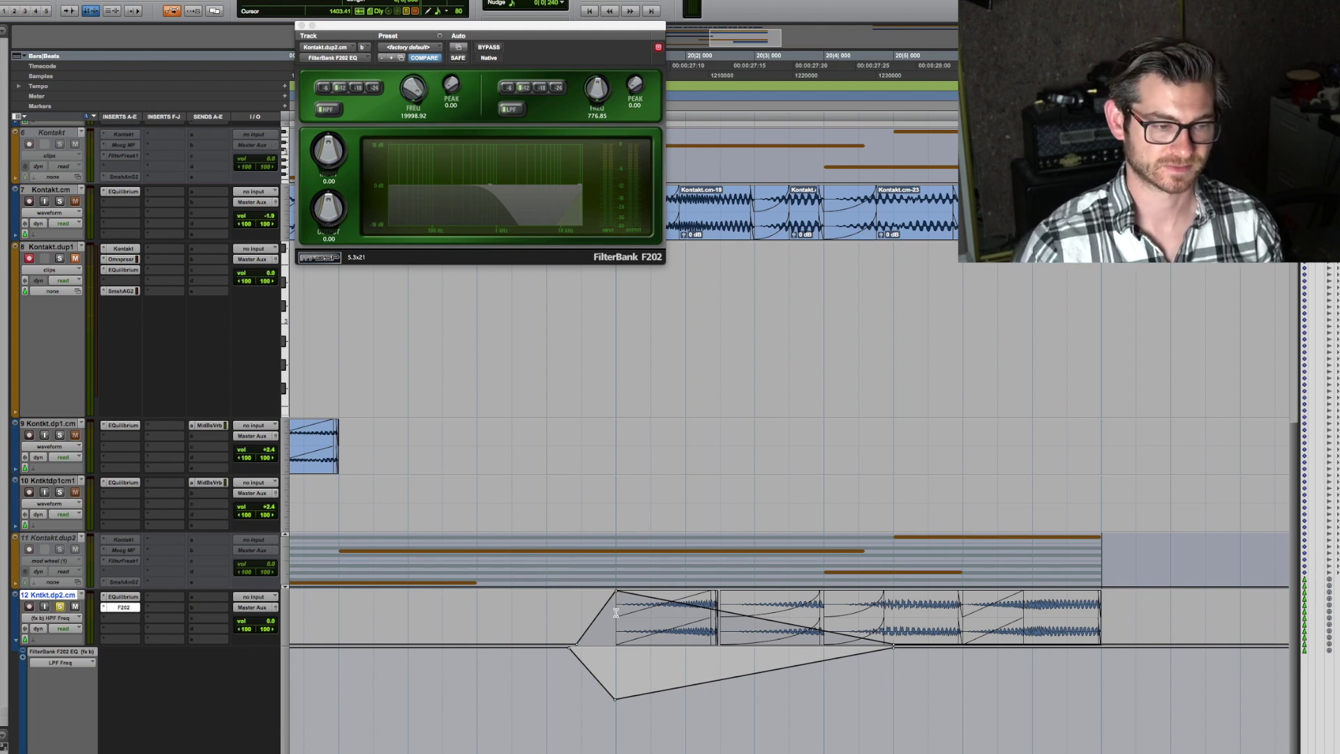
drag(614, 705, 1098, 693)
key(space)
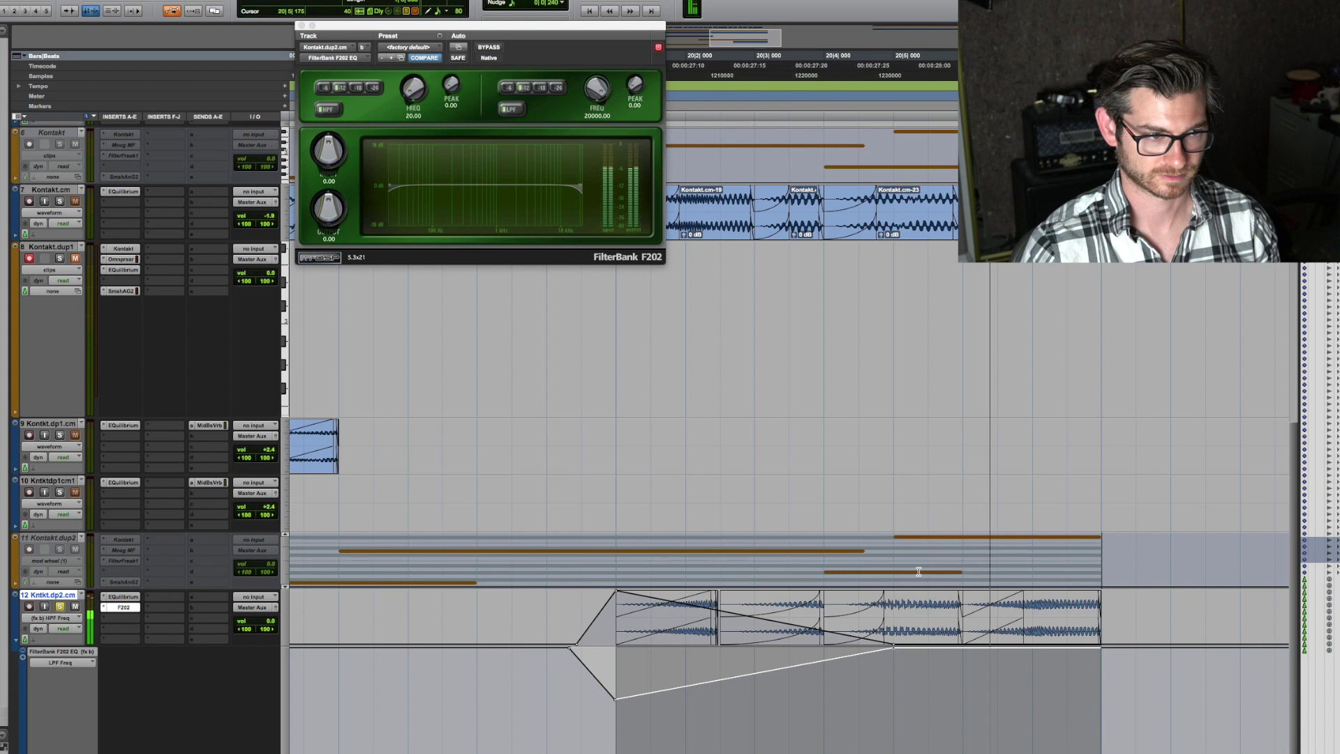
Step: Solo the Kontakt.cm track as well, audition both layers together, and clear all solos
click(61, 201)
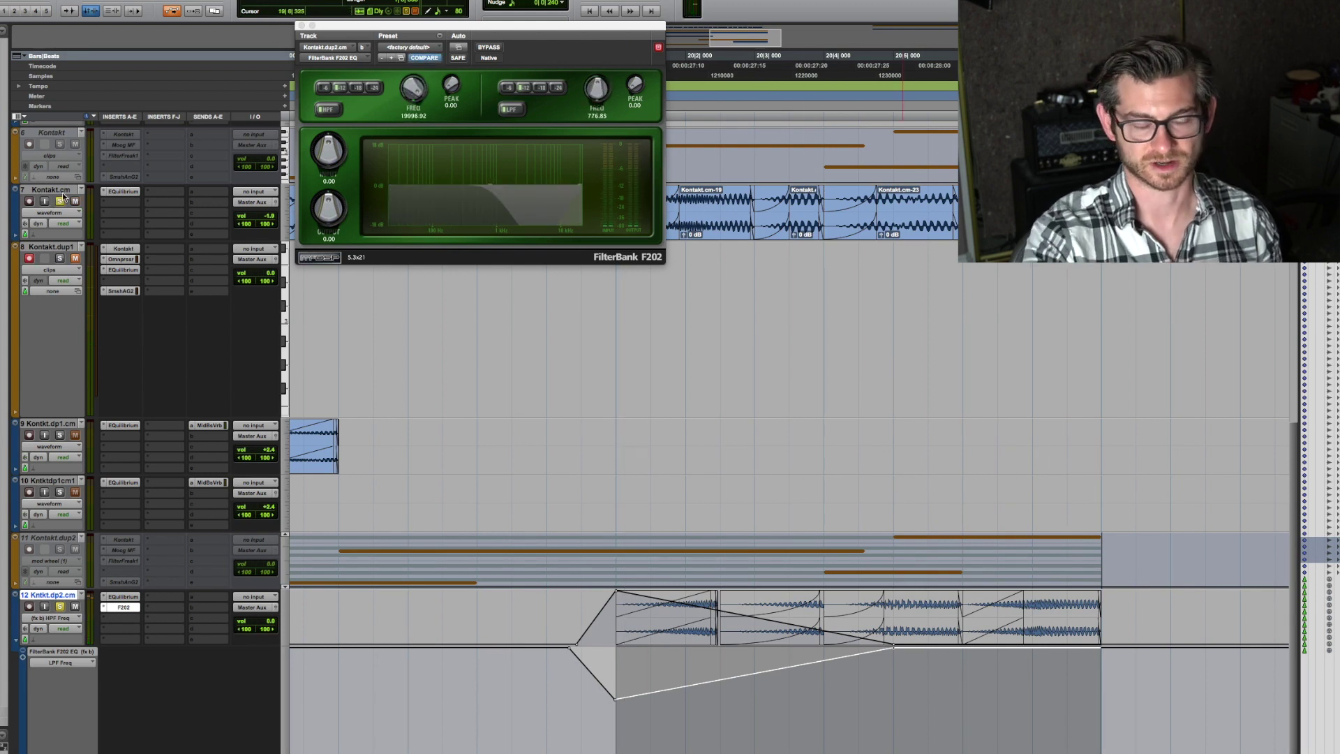
key(space)
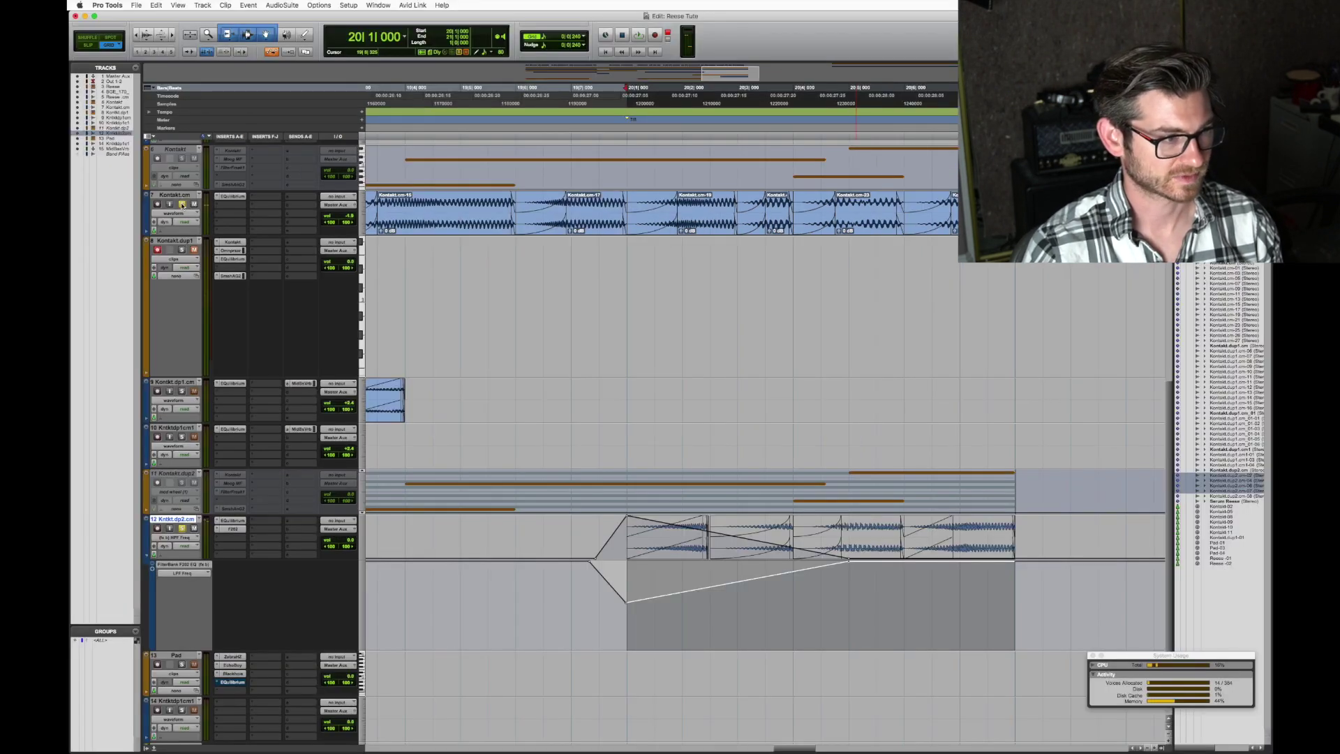
alt+click(182, 204)
Step: Select 13|1 to 21|1 from the drum break through the Kontakt.dup2.cm track, solo these tracks and play them together
key(super+bracketleft)
key(super+bracketleft)
key(super+bracketleft)
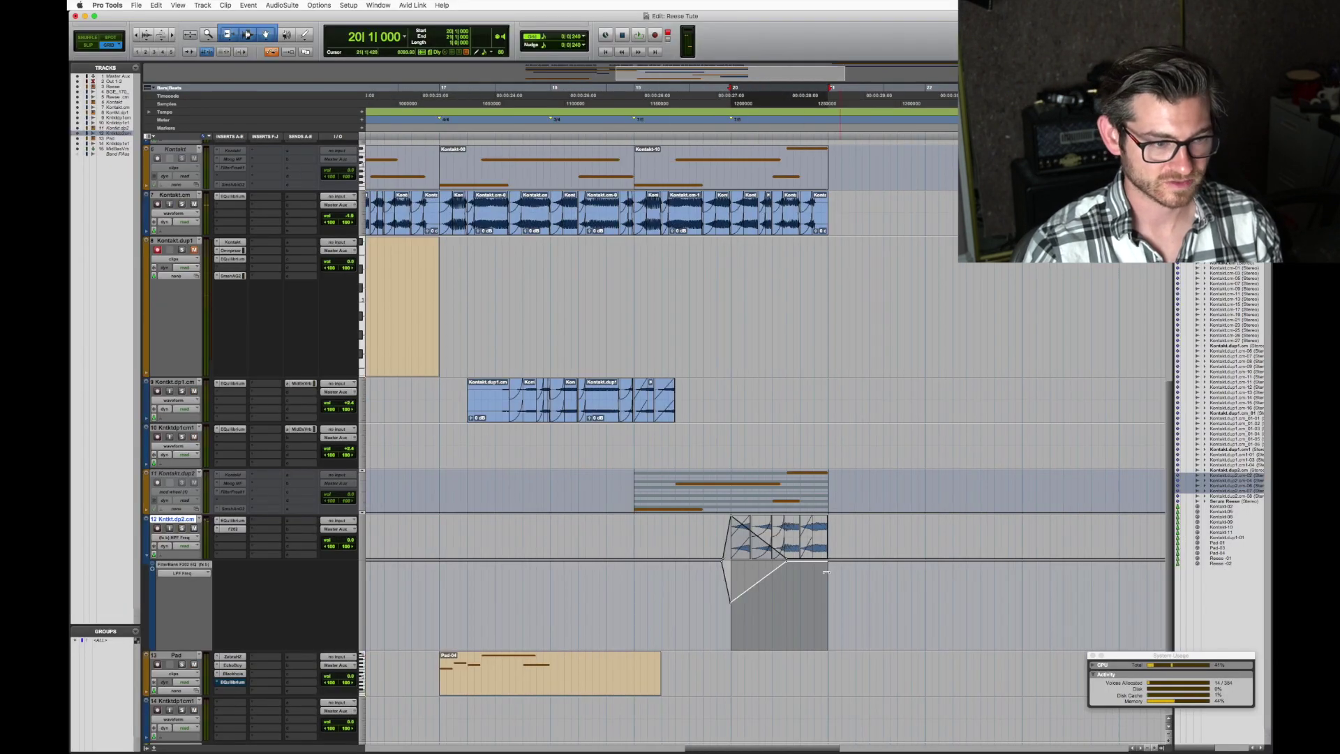
drag(408, 586, 408, 186)
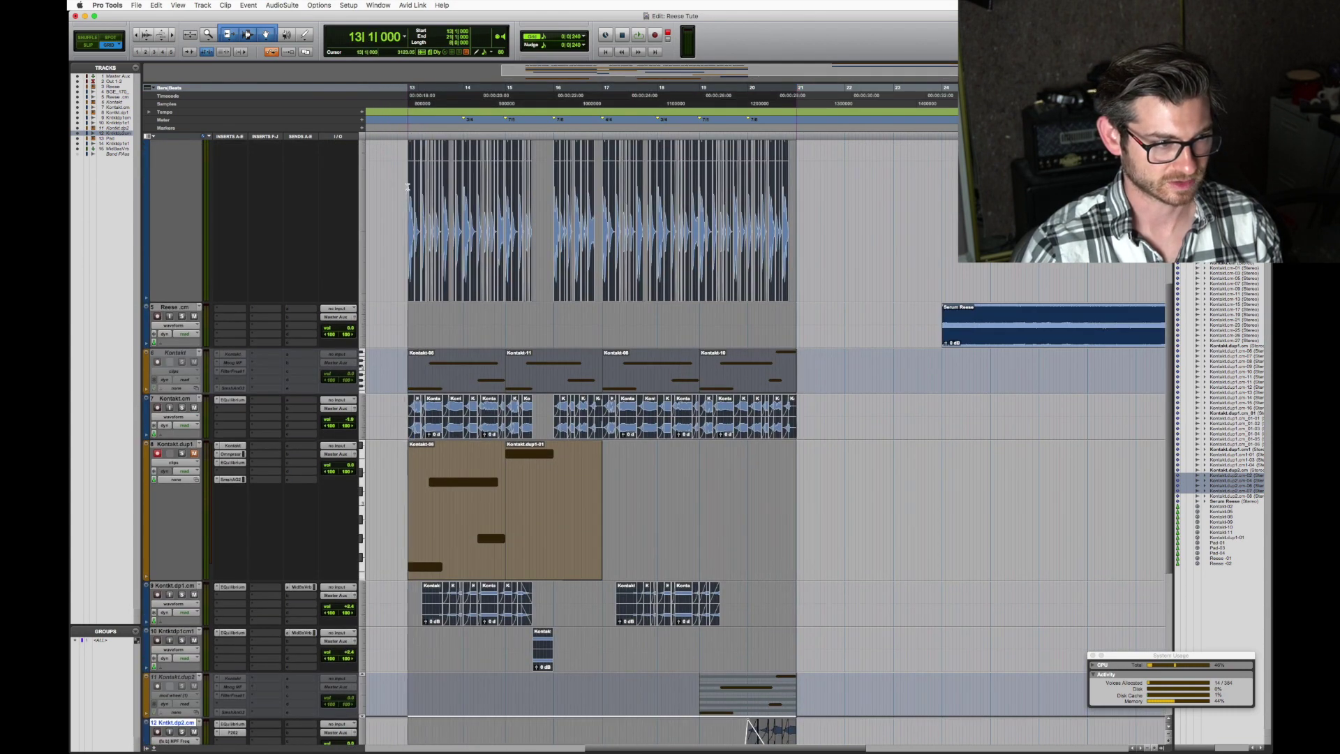
key(shift+s)
key(space)
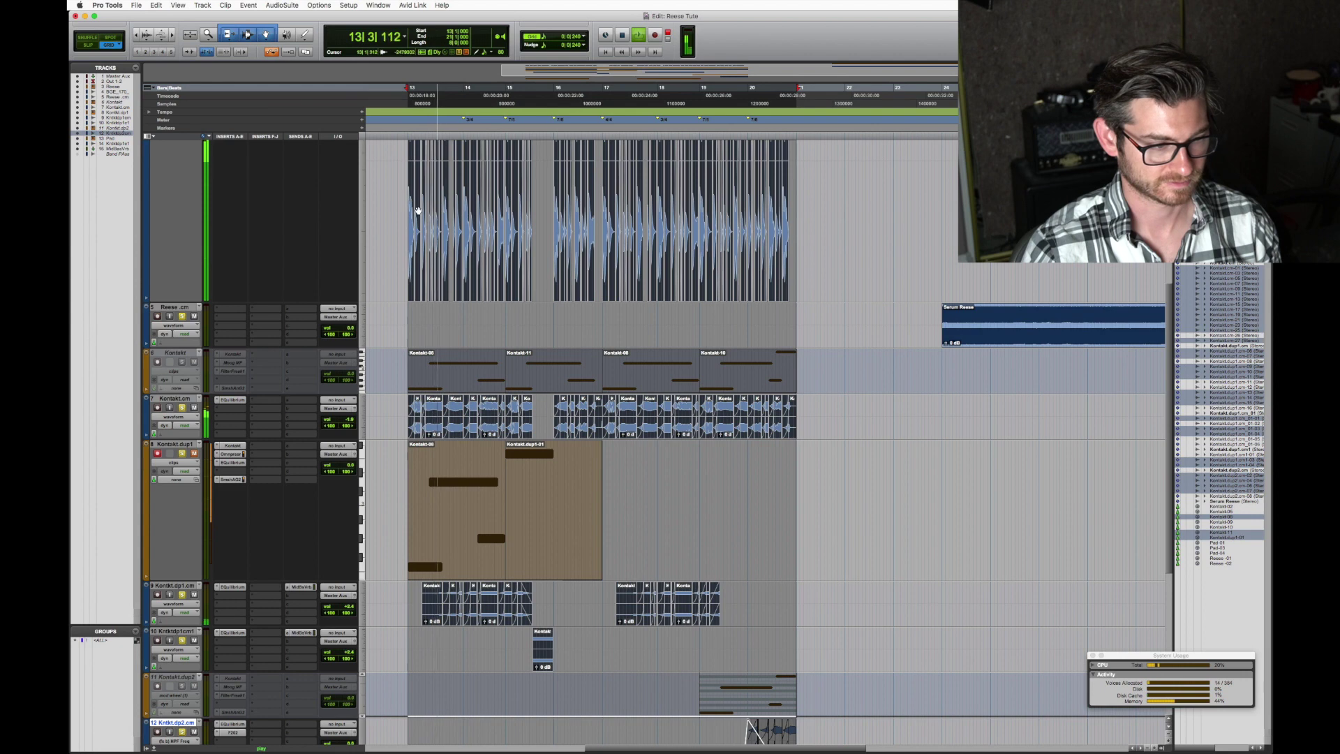
scroll(654, 480, down, 5)
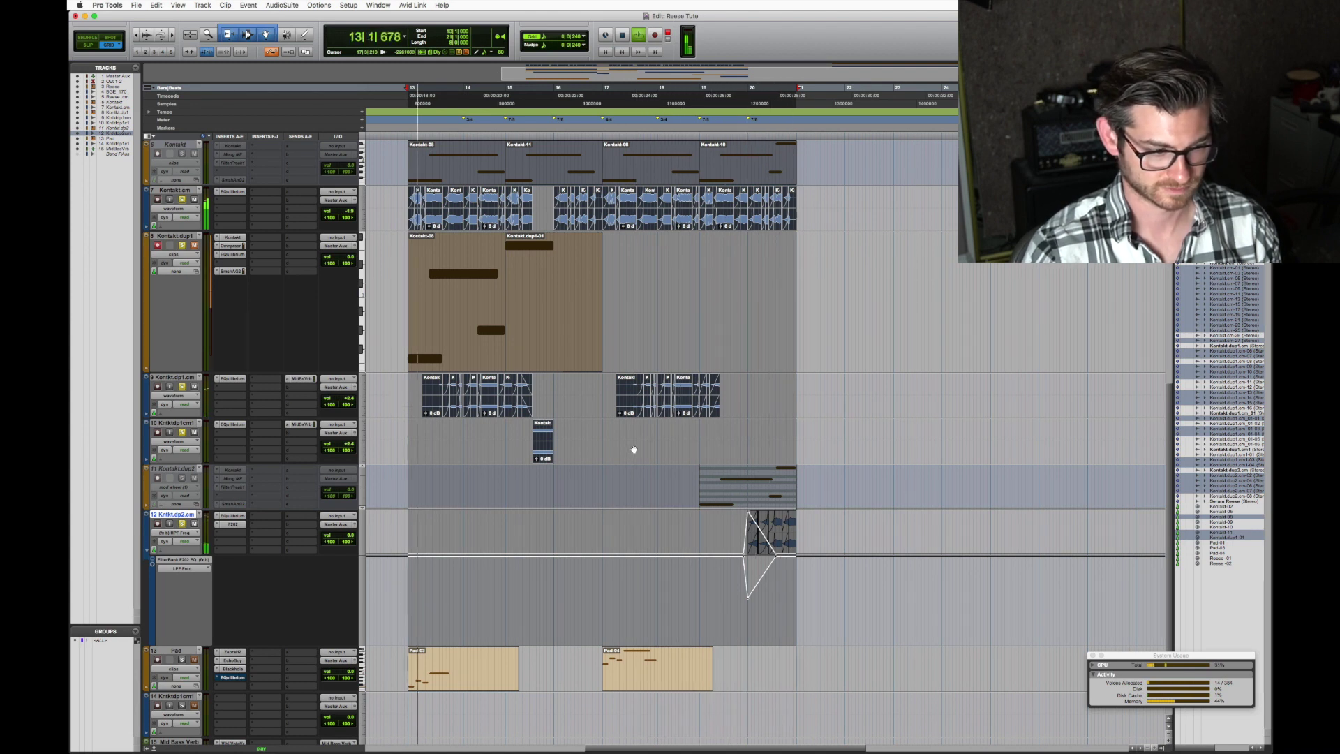
scroll(473, 639, down, 2)
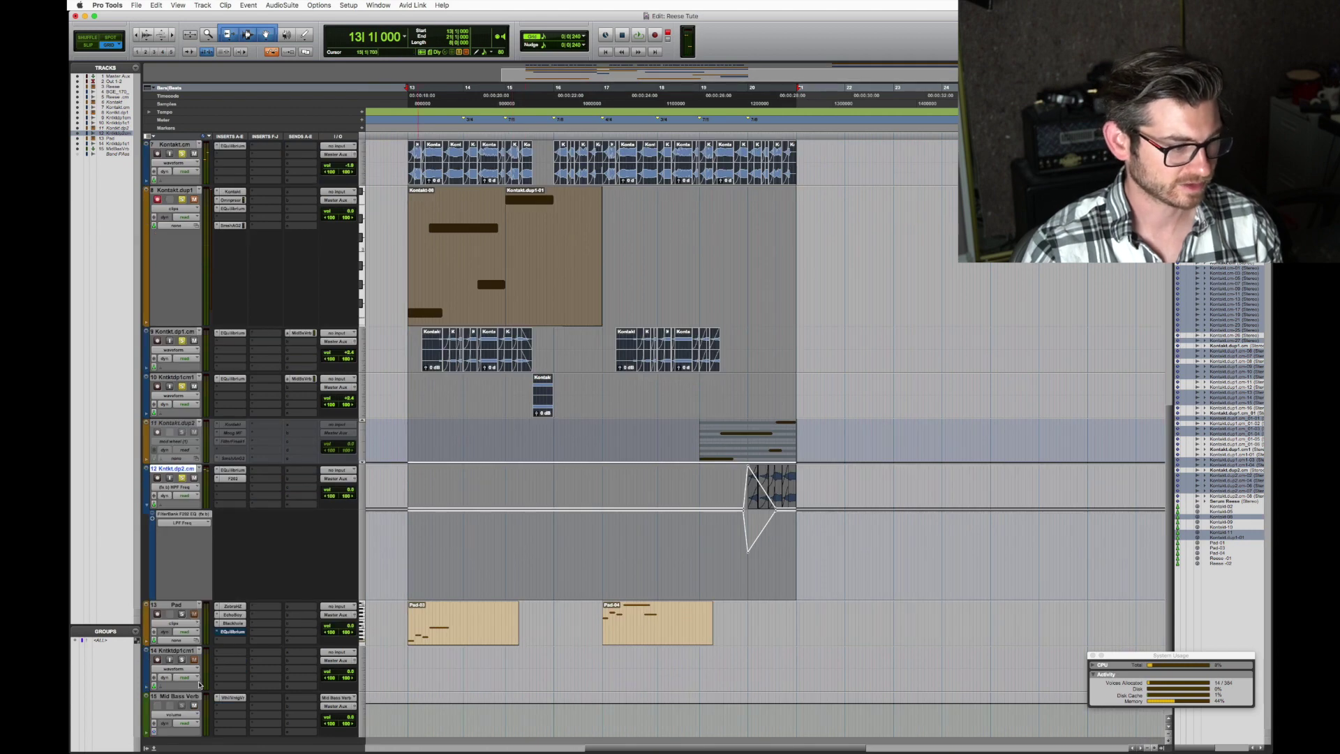
Step: Select the first Pad clip at 13|1, solo the Pad track and play it on its own
scroll(447, 594, down, 2)
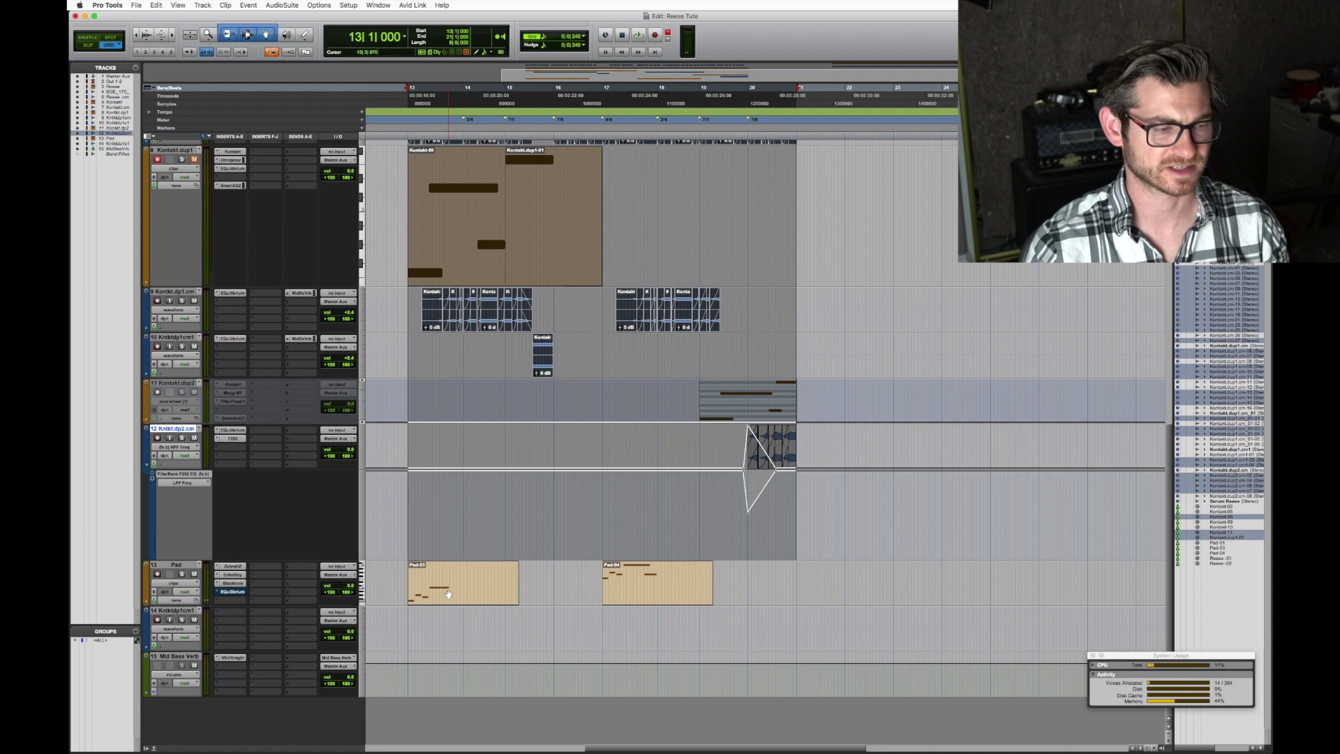
click(448, 593)
key(shift+s)
key(space)
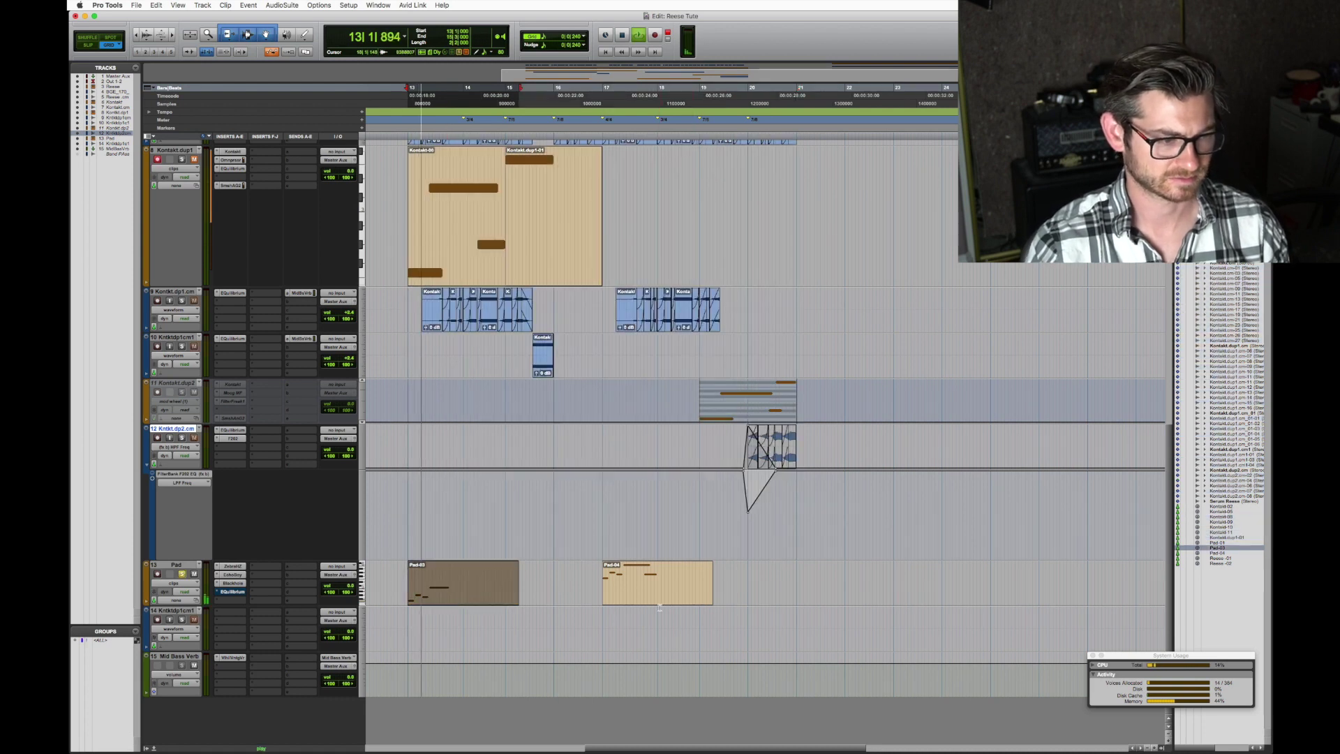
key(space)
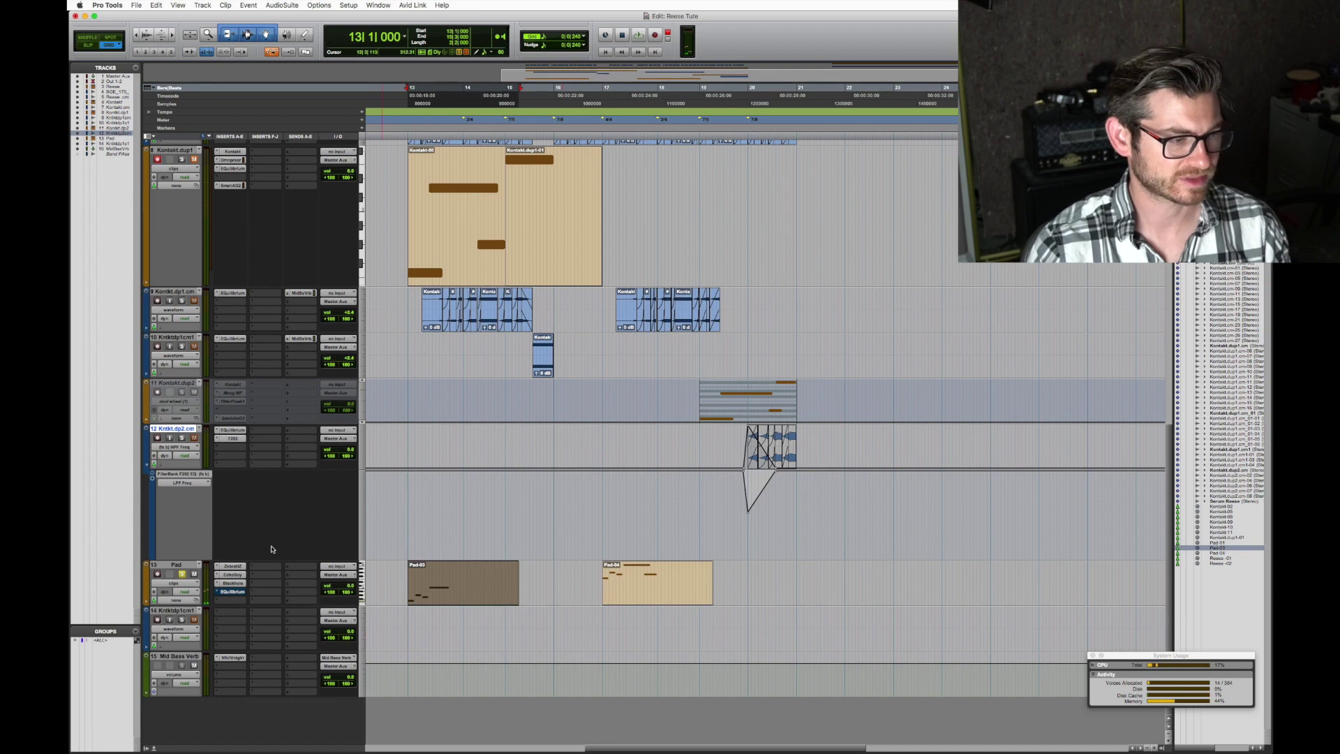
Step: Examine the Pad track's ZebraHZ patch, including its Diva VCF filter settings
click(233, 566)
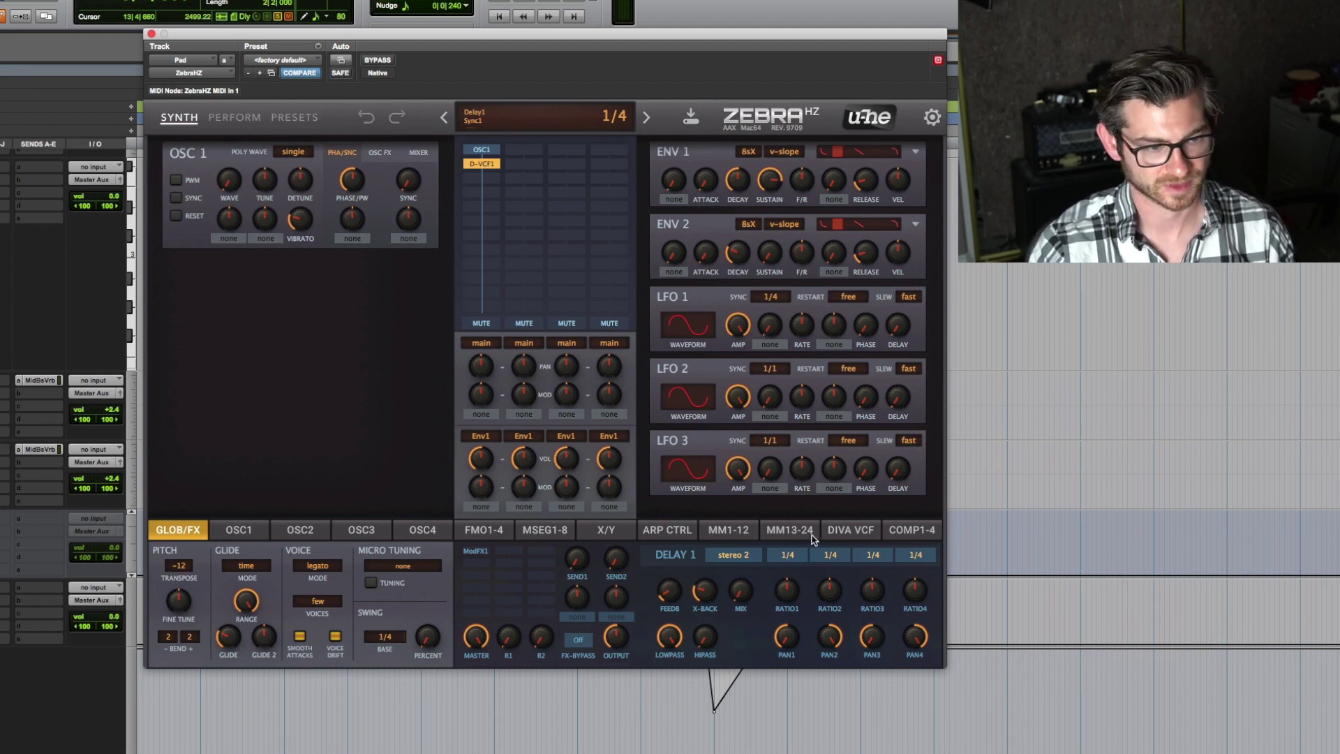
click(852, 532)
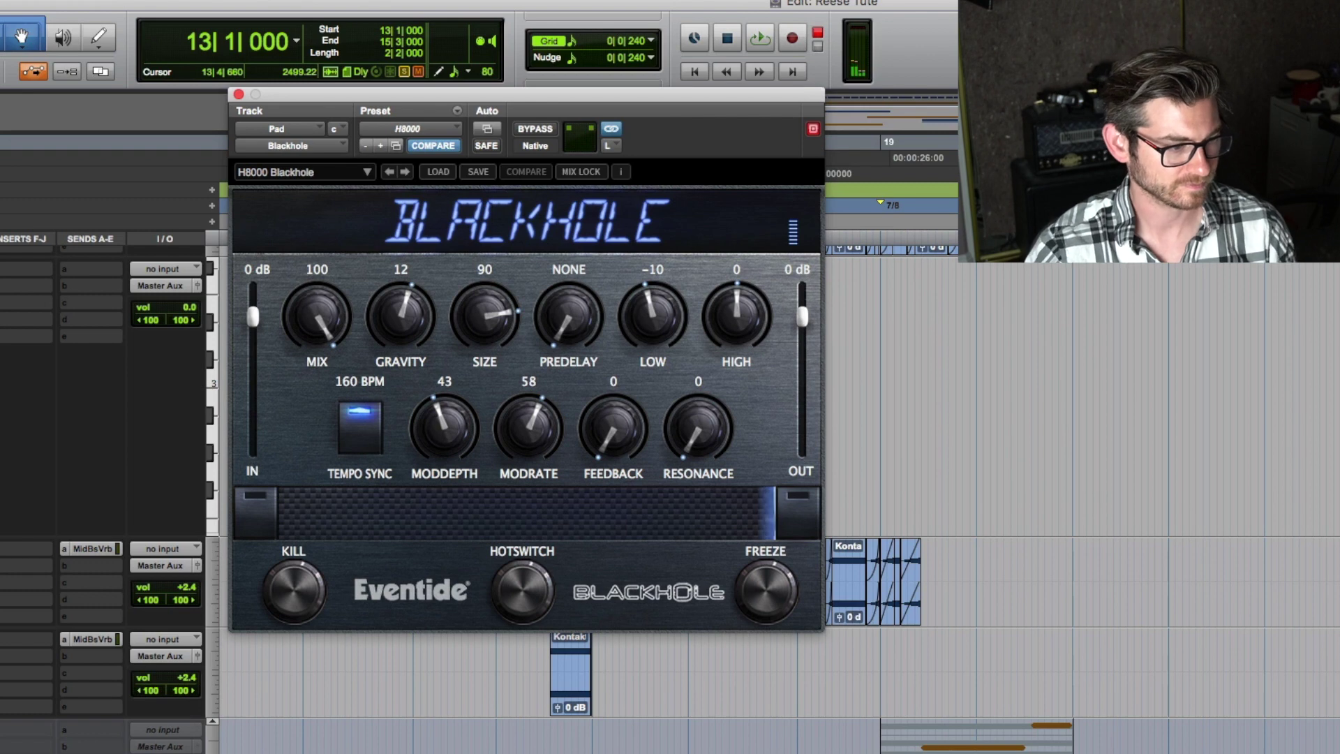
Step: Review the EQuilibrium curve on the Pad track, take the EQ out of bypass and close its window
click(238, 591)
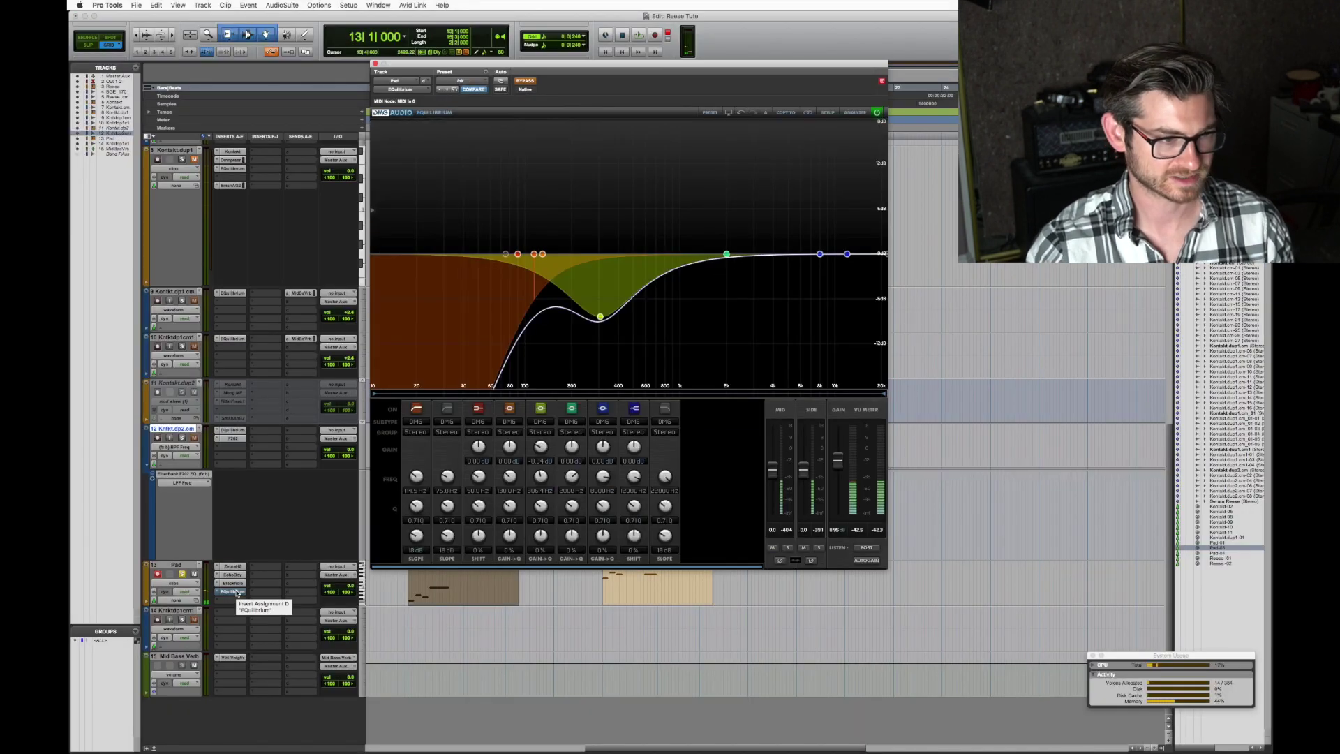
super+click(237, 592)
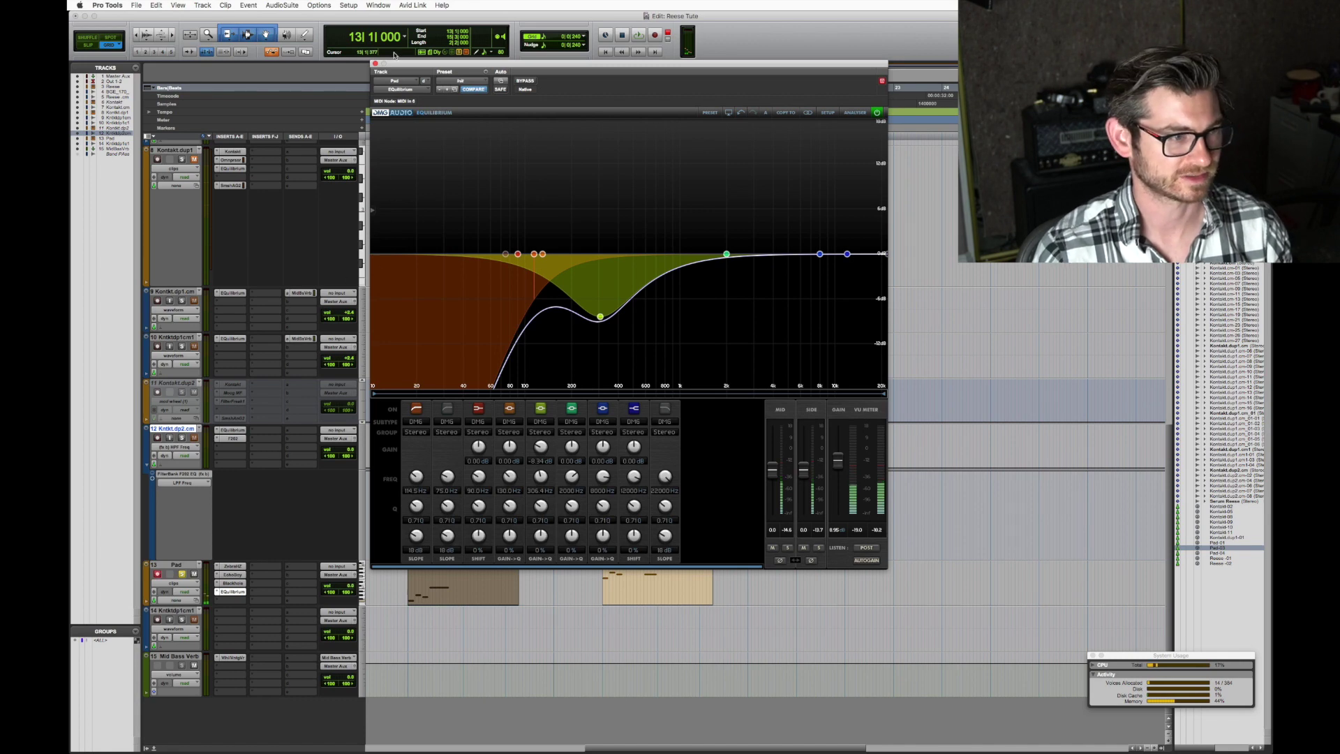
click(374, 64)
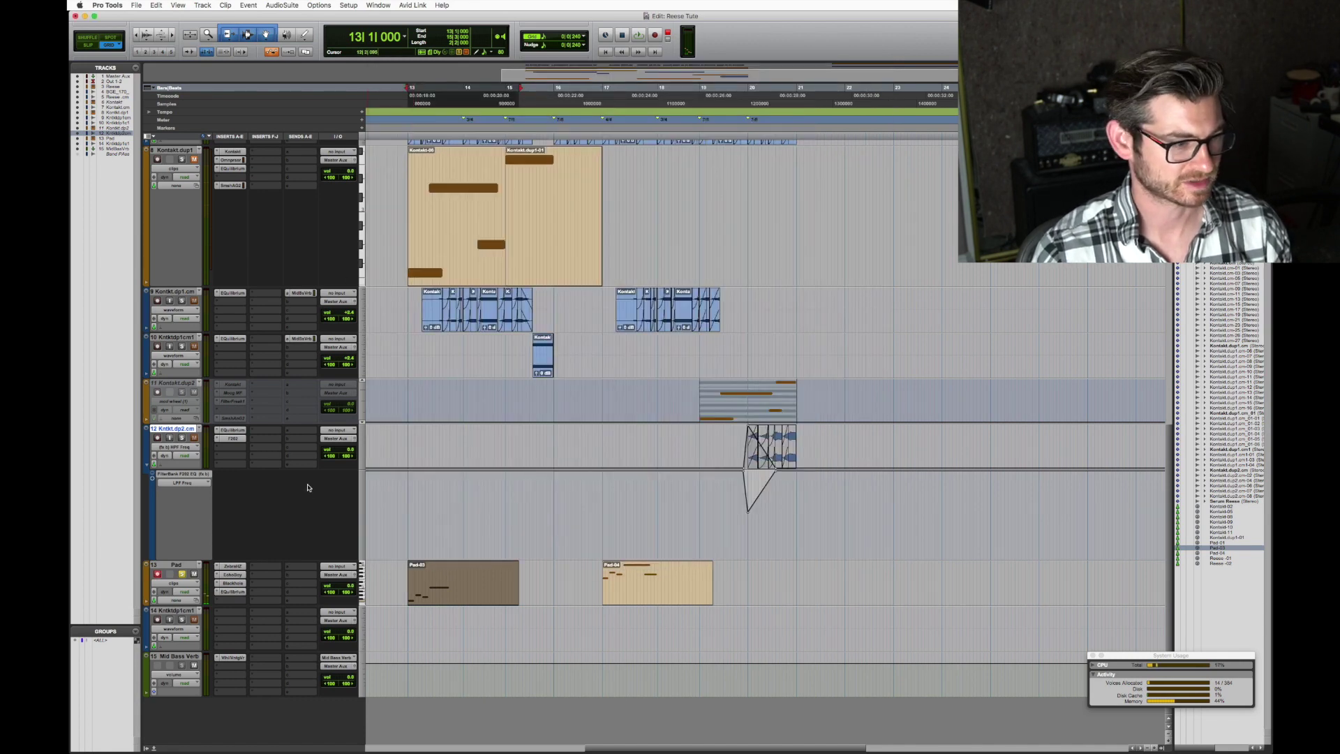
Step: Set the voice mode of the Pad track's ZebraHZ to poly and close the plug-in window
click(234, 567)
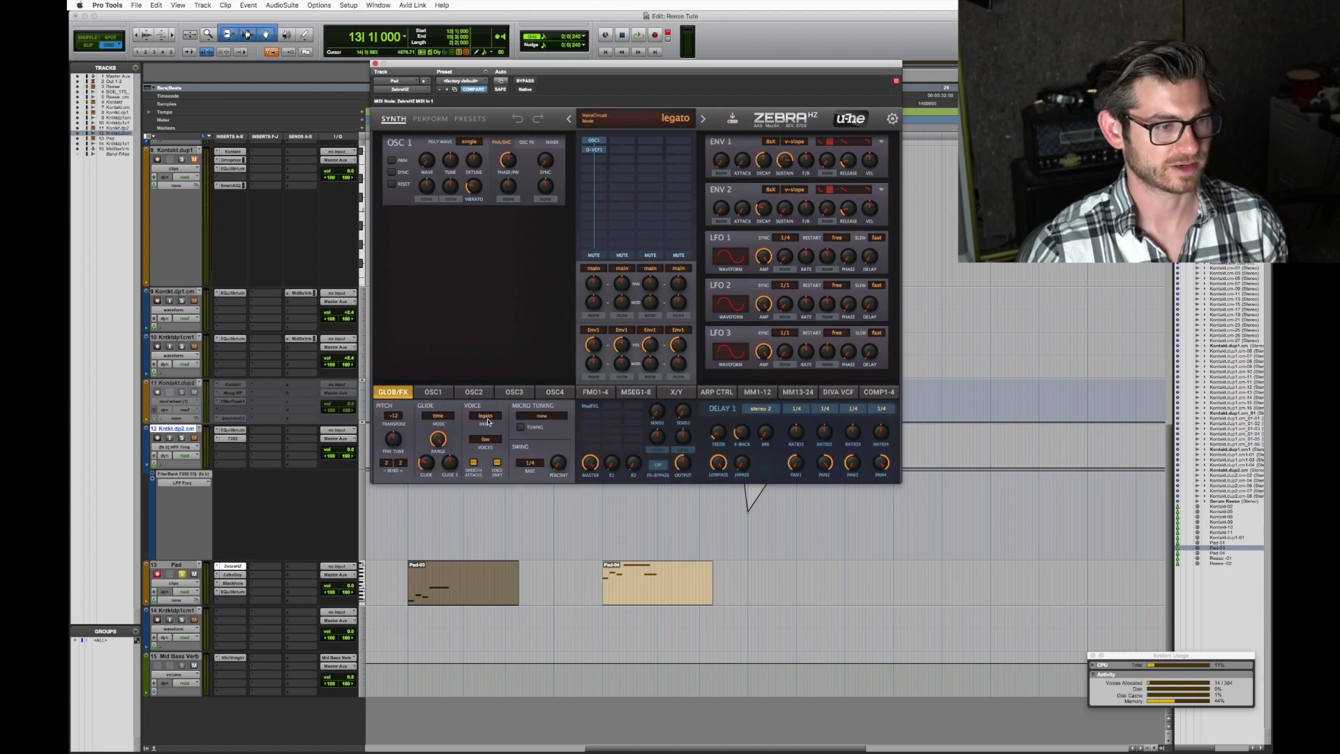
click(487, 420)
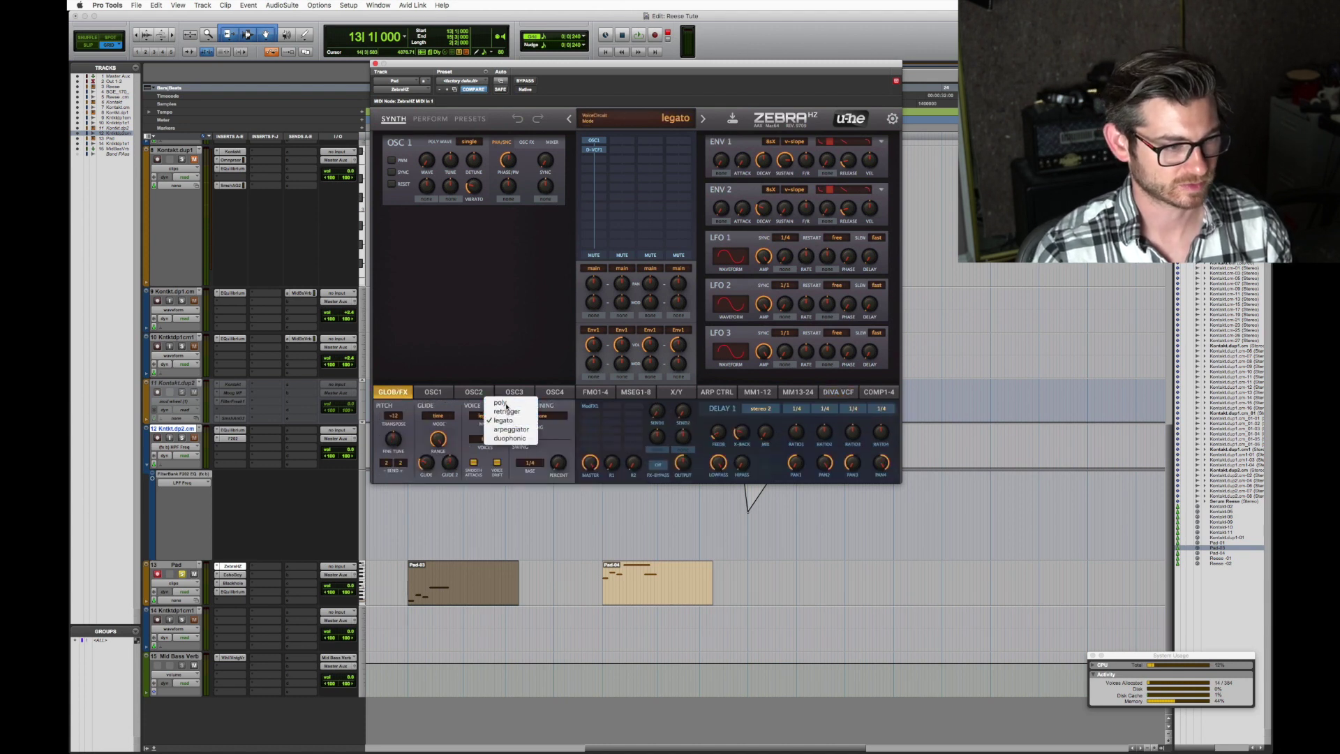
click(492, 401)
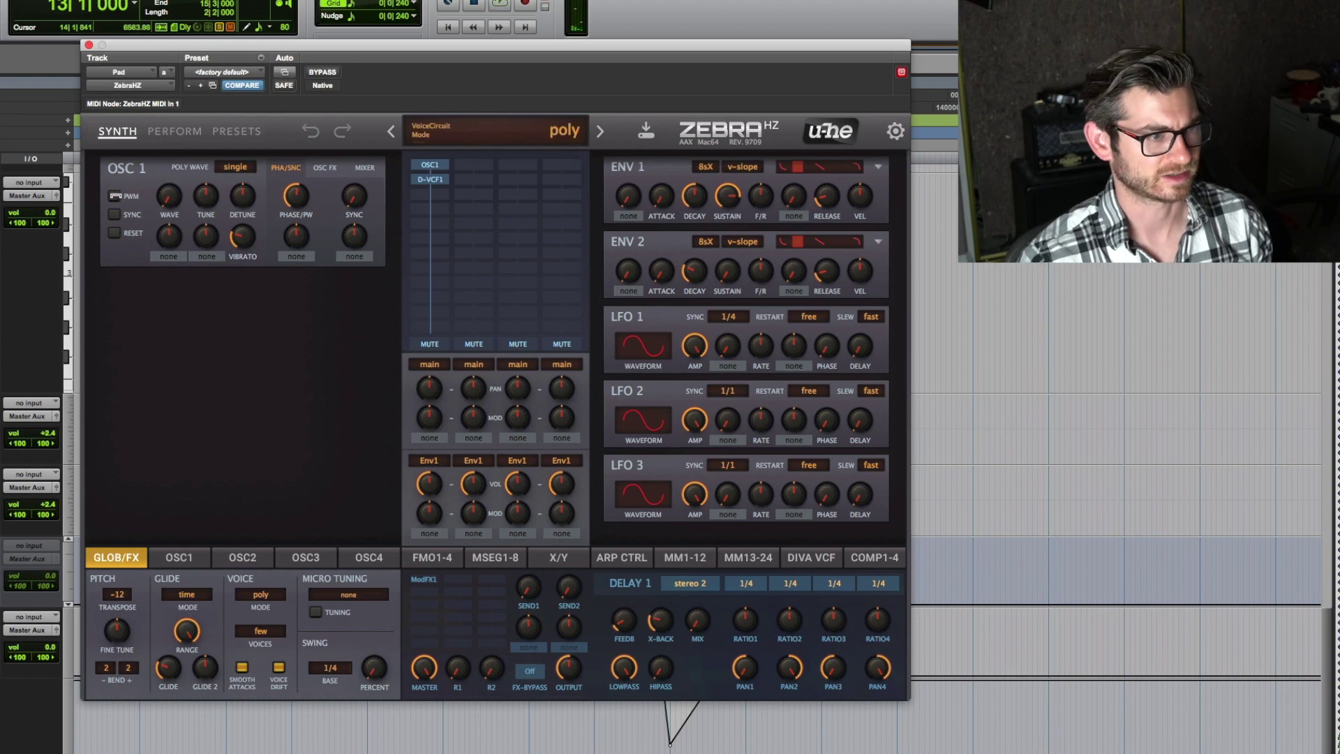
click(87, 46)
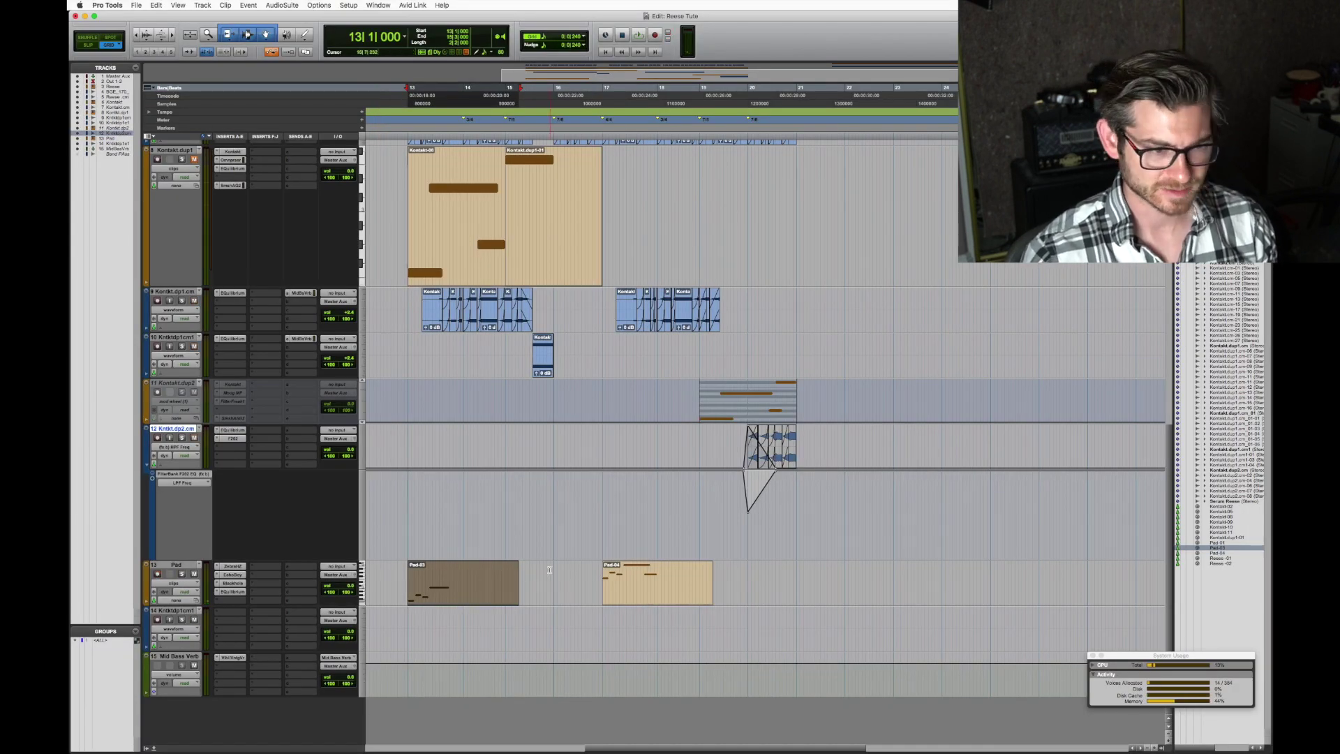
Step: Set the grid to one bar, select 13|1 to 21|1 on the Reese track and play the full arrangement
scroll(545, 572, up, 2)
scroll(545, 572, up, 10)
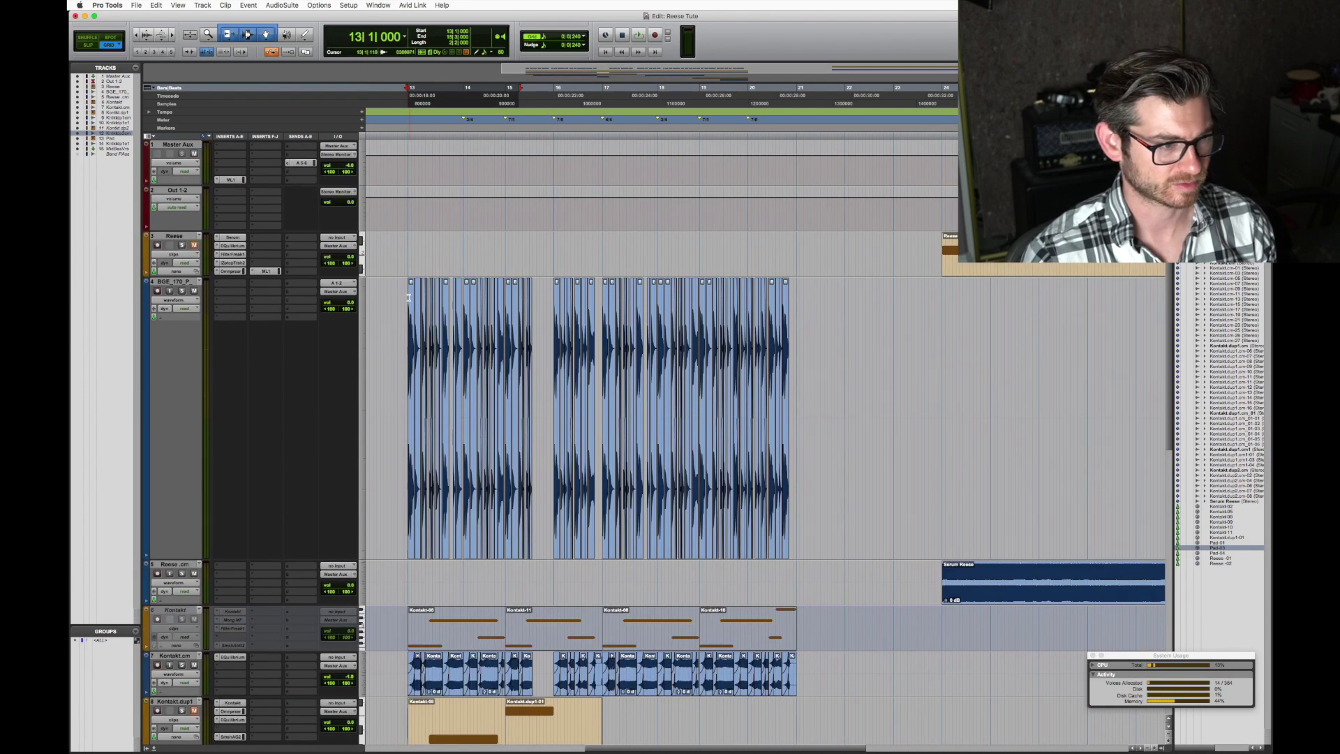
click(568, 36)
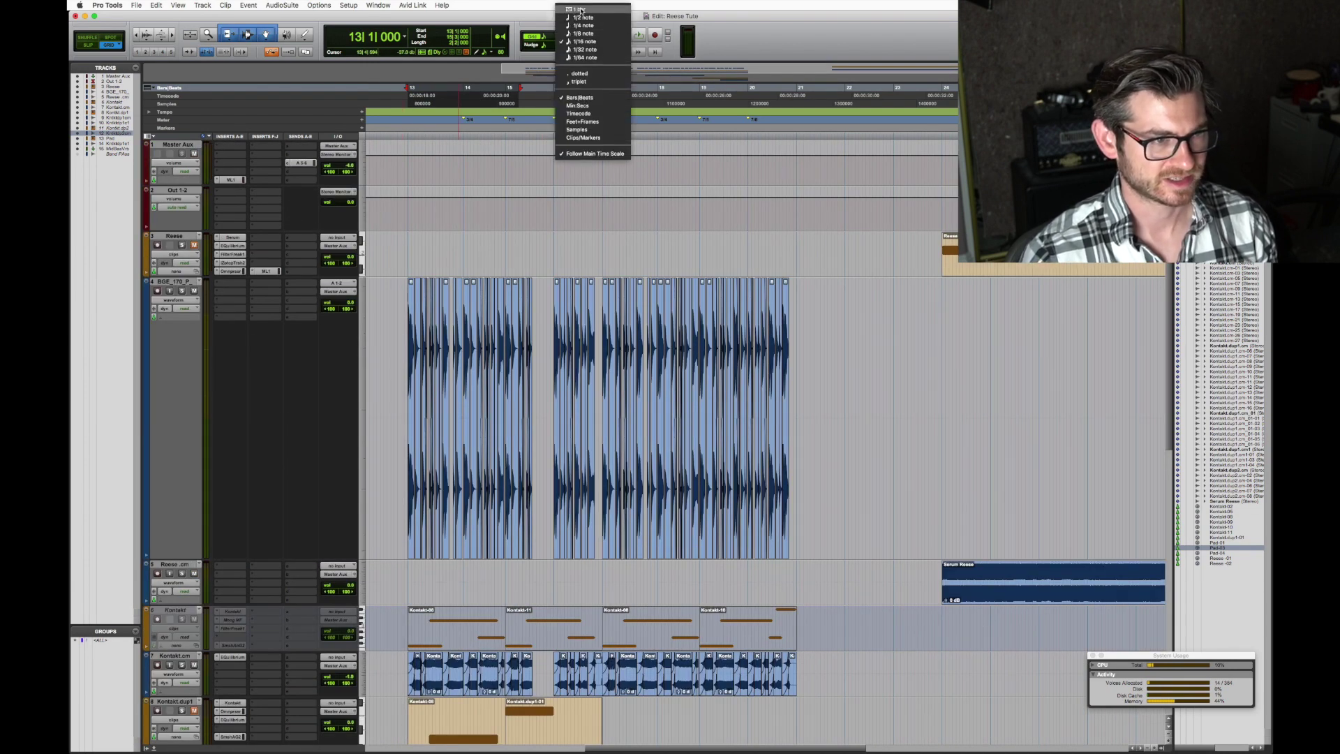
click(579, 14)
drag(409, 249, 786, 268)
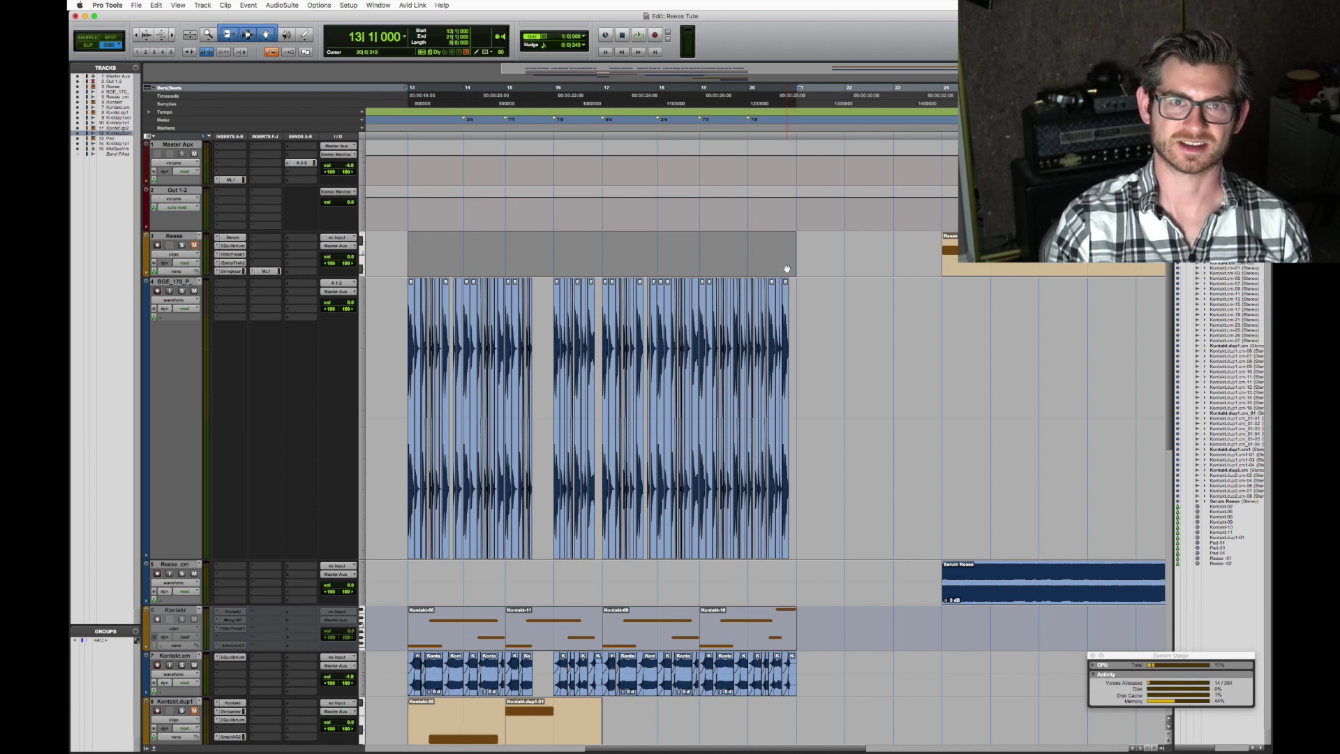
key(space)
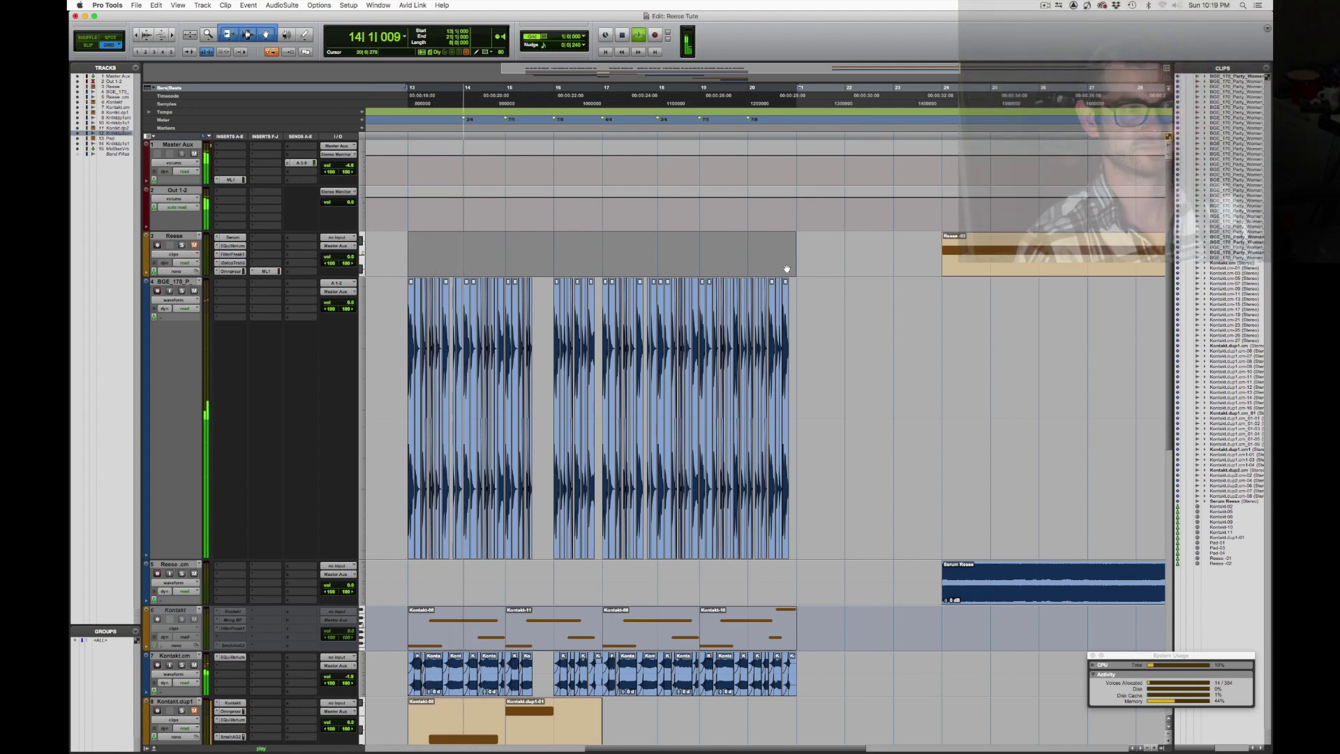